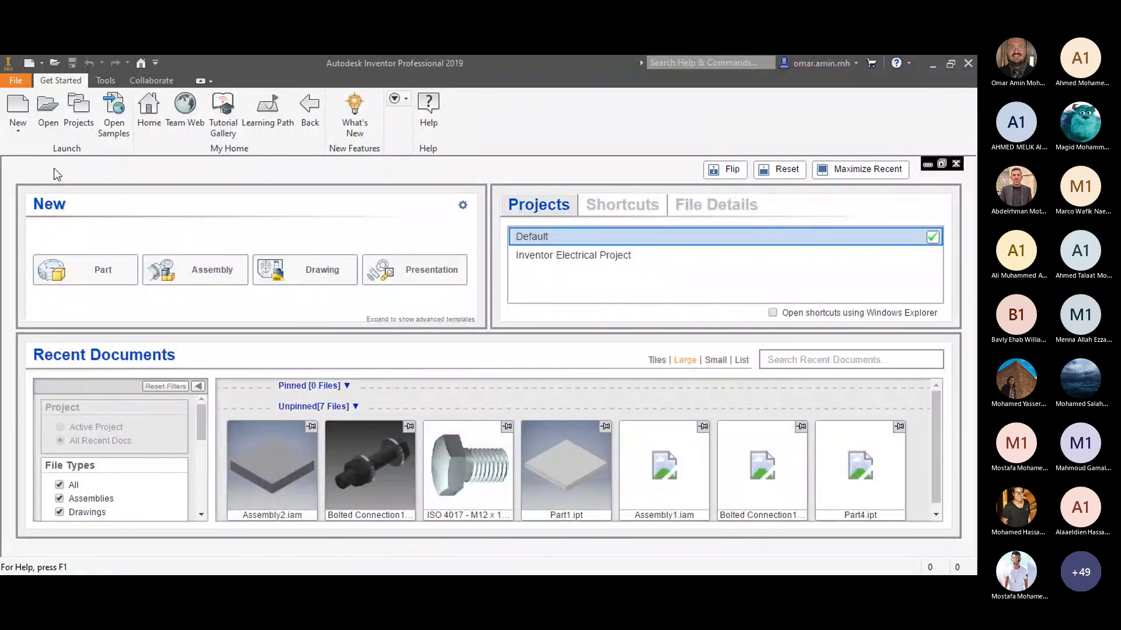
pyautogui.click(18, 132)
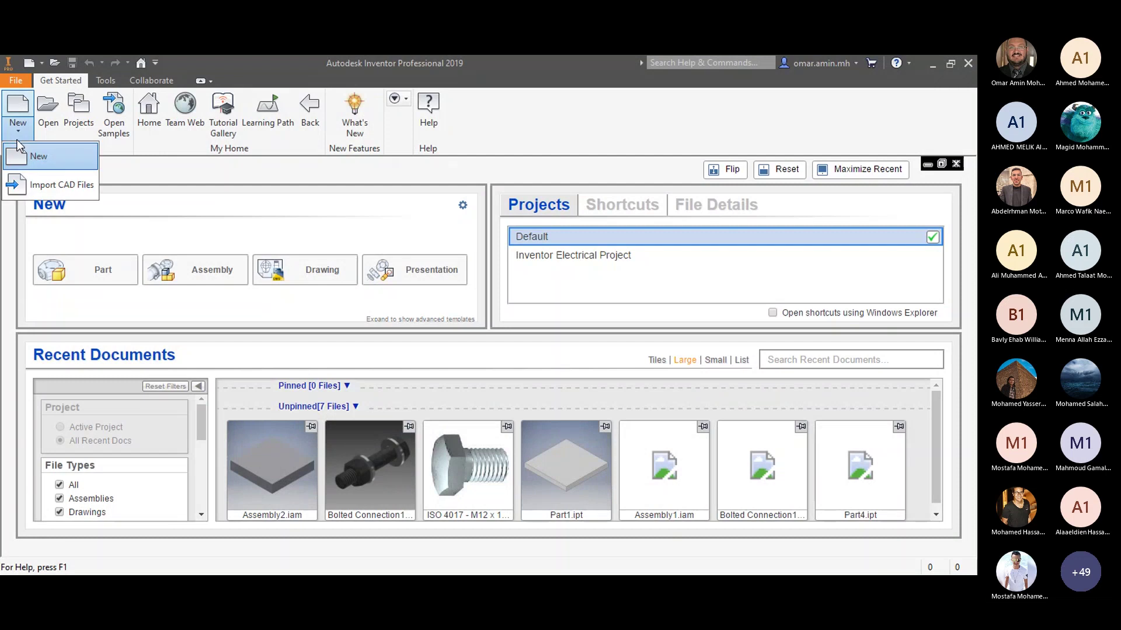
pyautogui.click(16, 133)
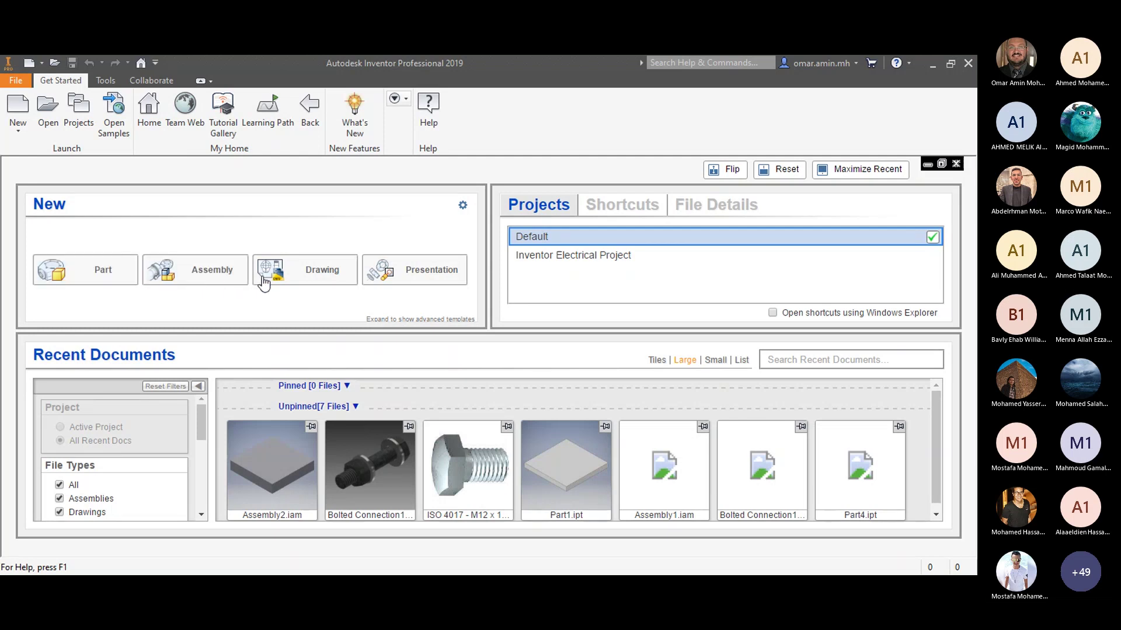
pyautogui.click(101, 275)
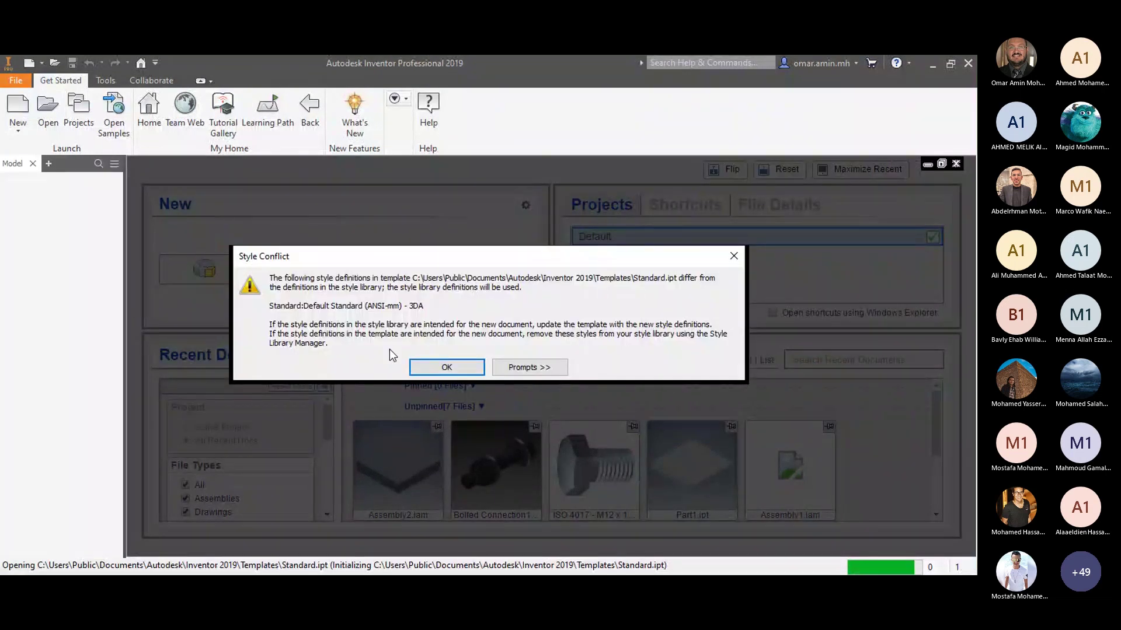
pyautogui.press('Return')
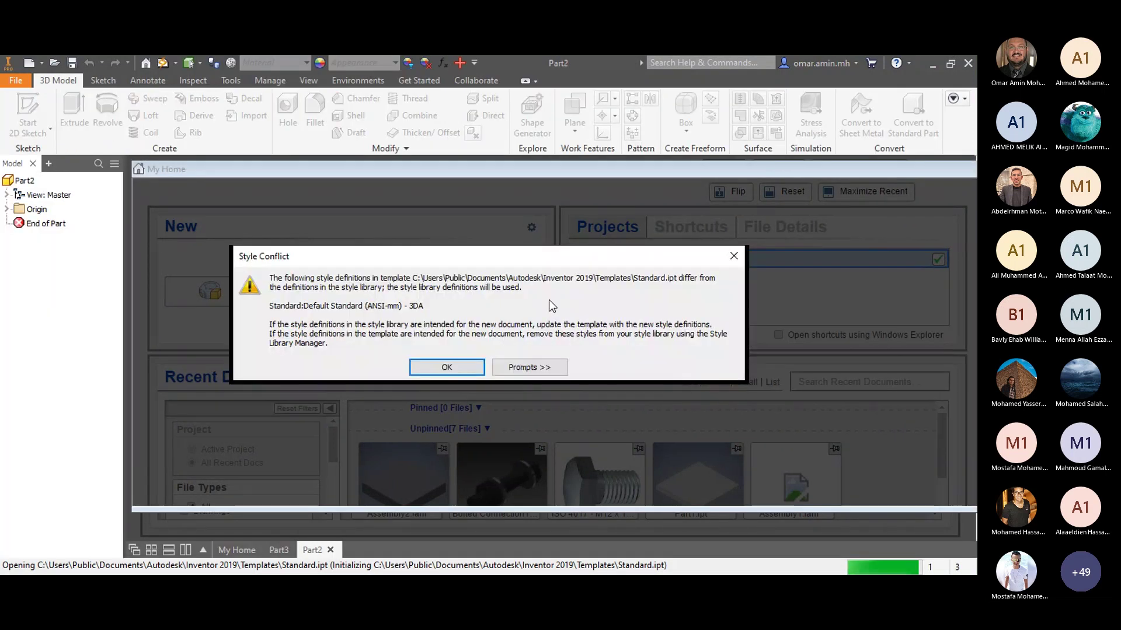
pyautogui.click(738, 255)
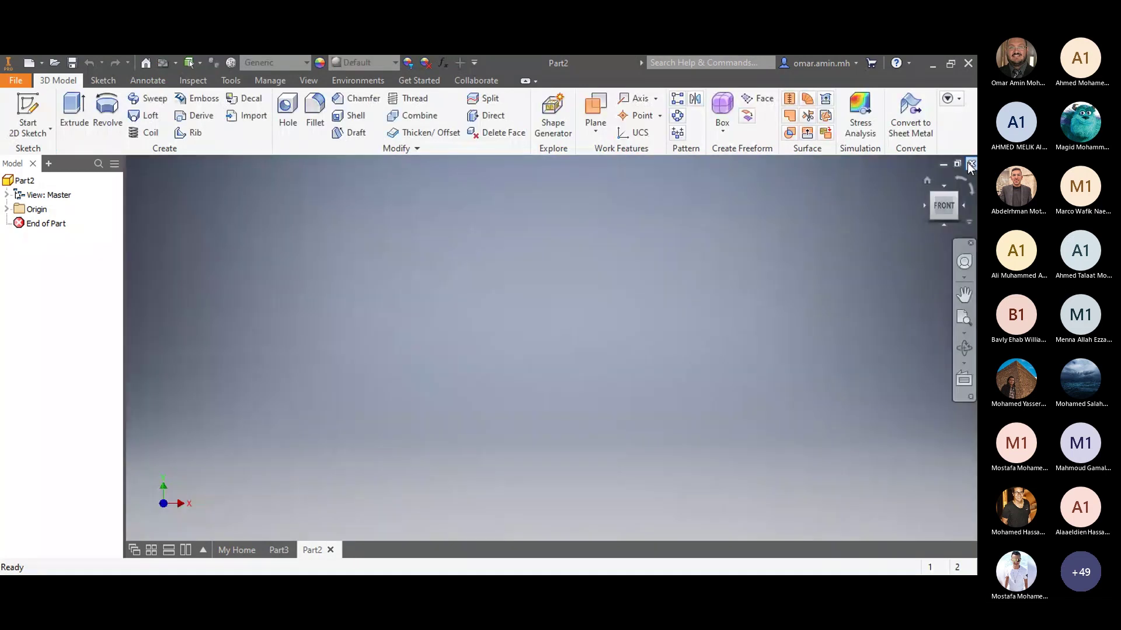
pyautogui.click(969, 164)
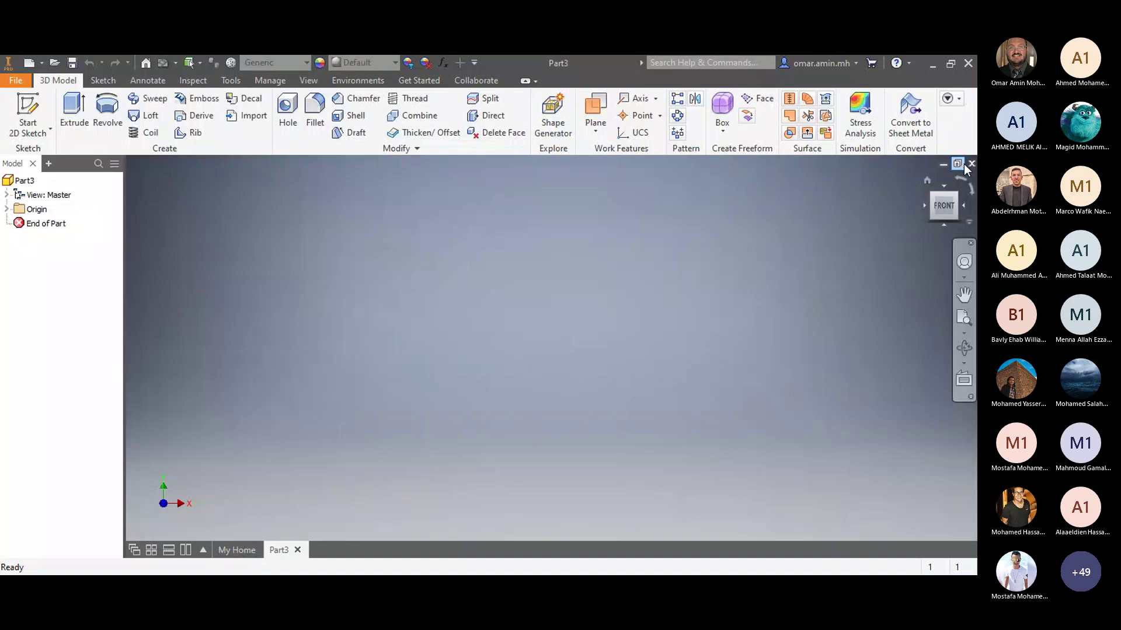
pyautogui.click(965, 164)
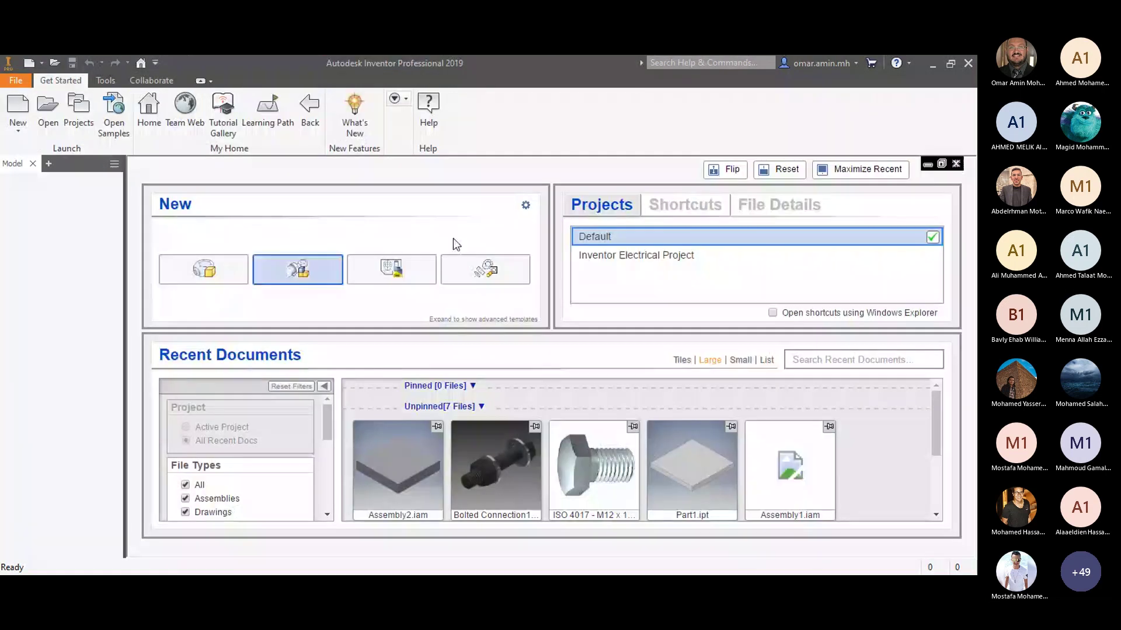
# Step: Check the default template's measurement units and drawing standard, and create a new part
pyautogui.click(525, 205)
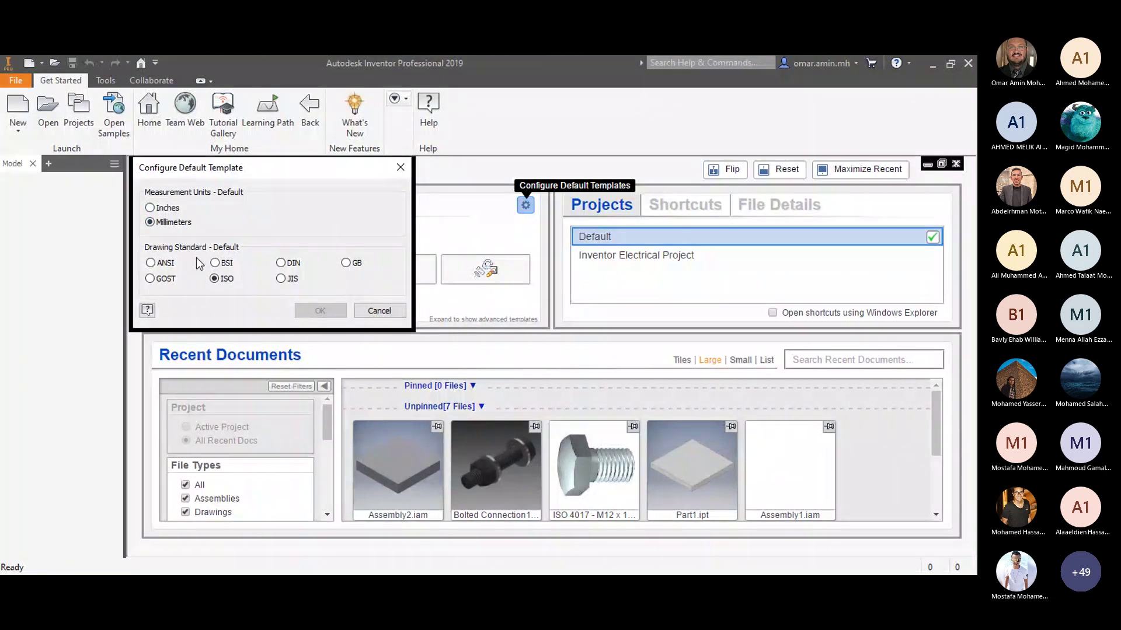
pyautogui.click(378, 311)
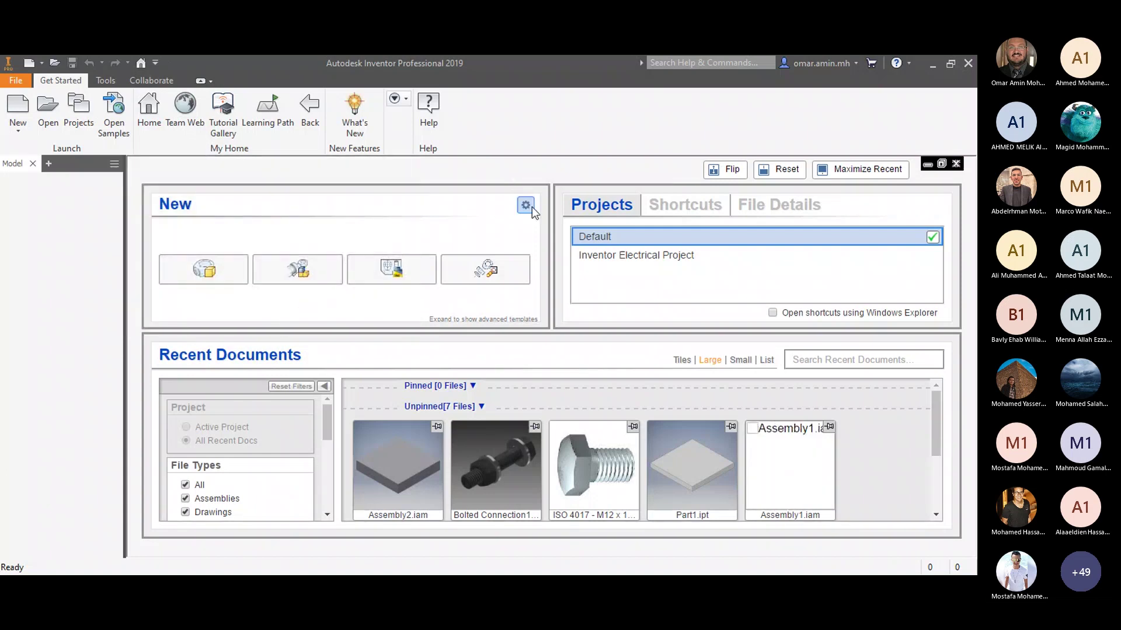
pyautogui.click(233, 271)
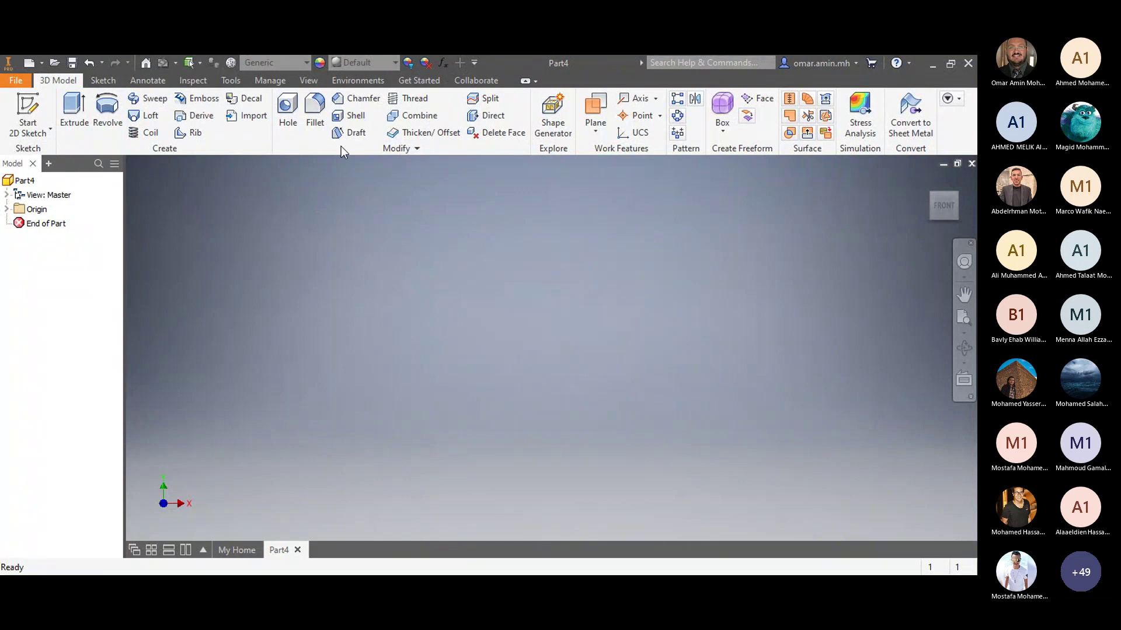
# Step: Start a 2D sketch on the horizontal origin plane for an extruded feature
pyautogui.click(102, 81)
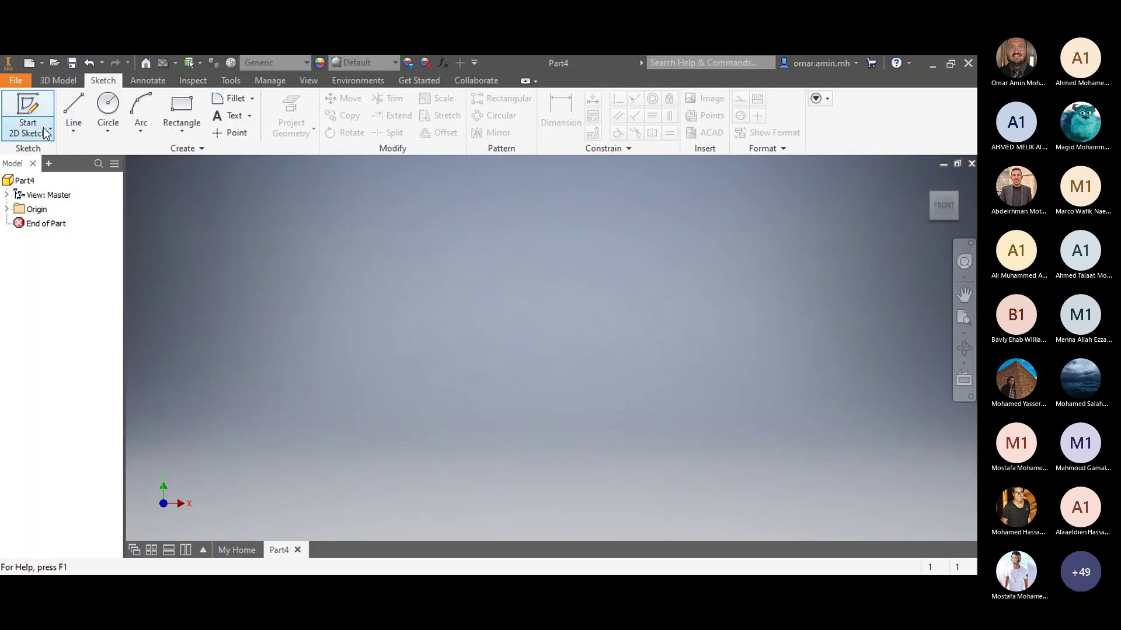
pyautogui.click(57, 80)
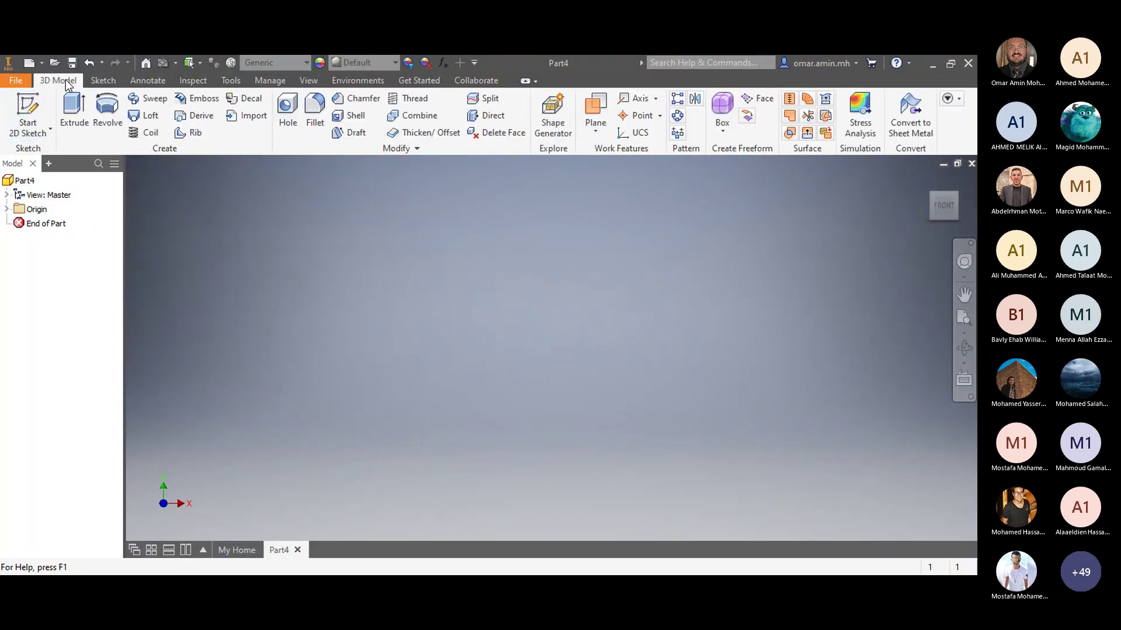
pyautogui.click(82, 128)
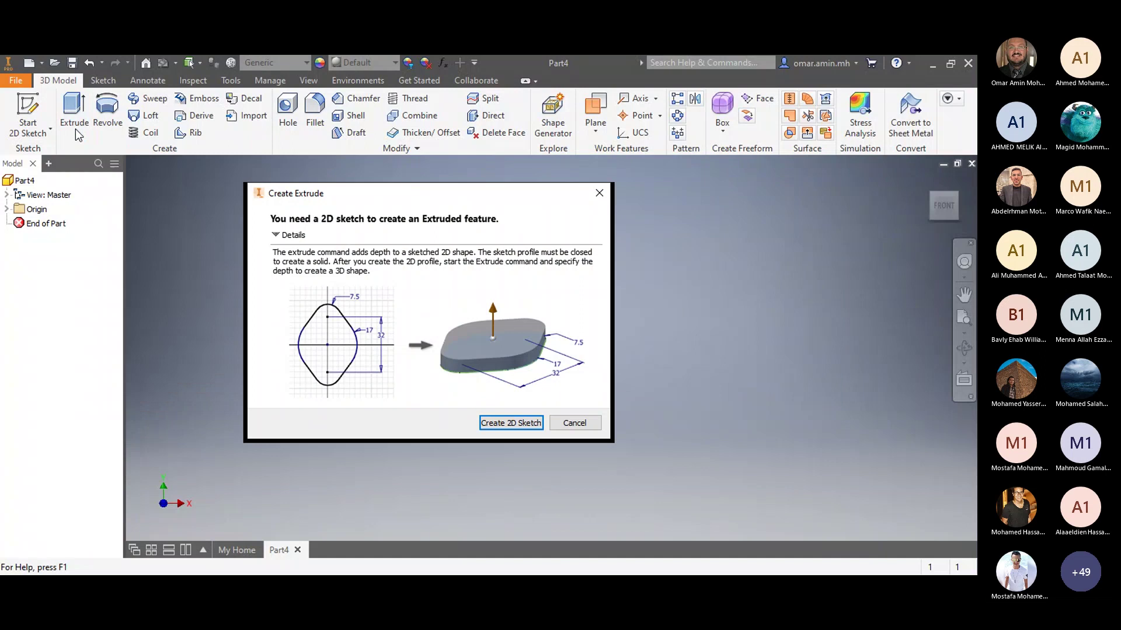
pyautogui.click(492, 427)
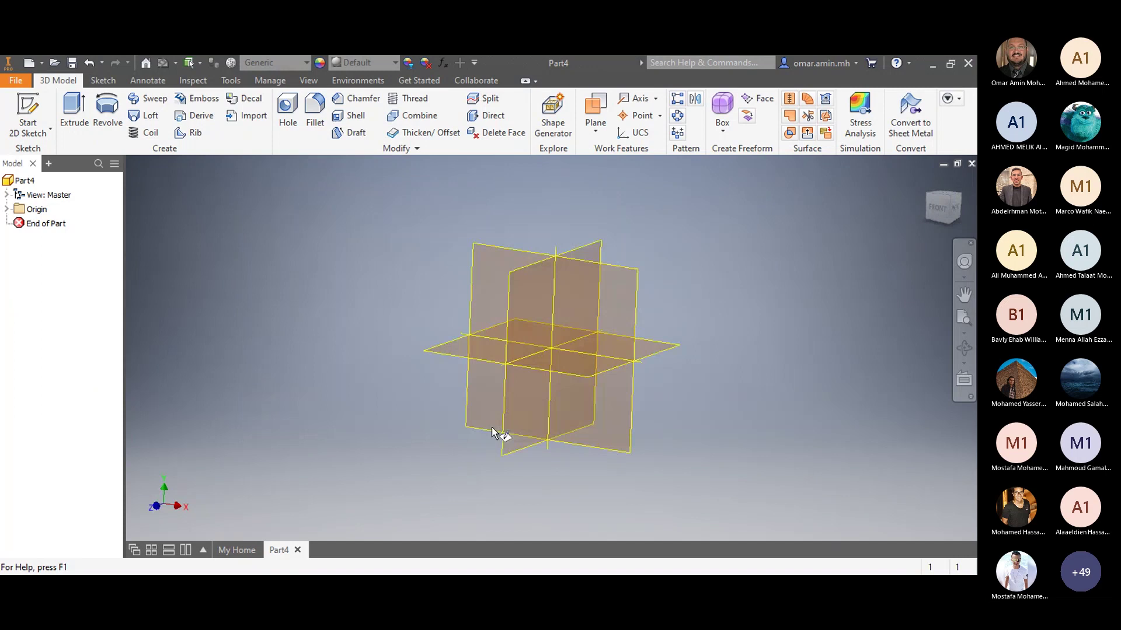
pyautogui.click(439, 351)
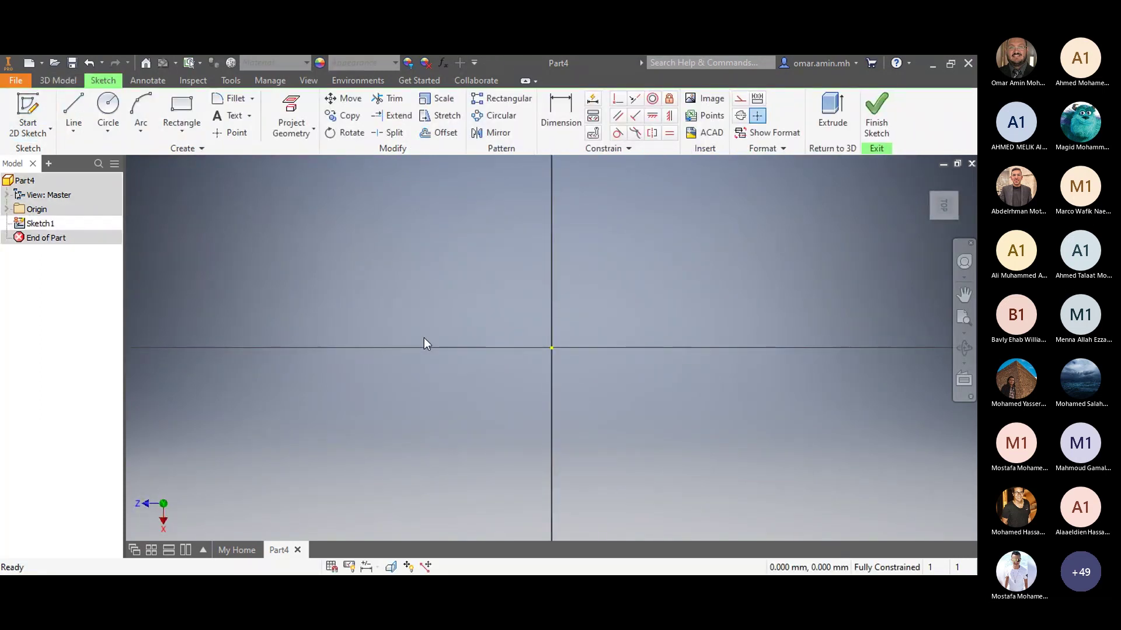
# Step: Draw a two-point center rectangle of 100 by 100 mm centred on the sketch origin
pyautogui.click(183, 135)
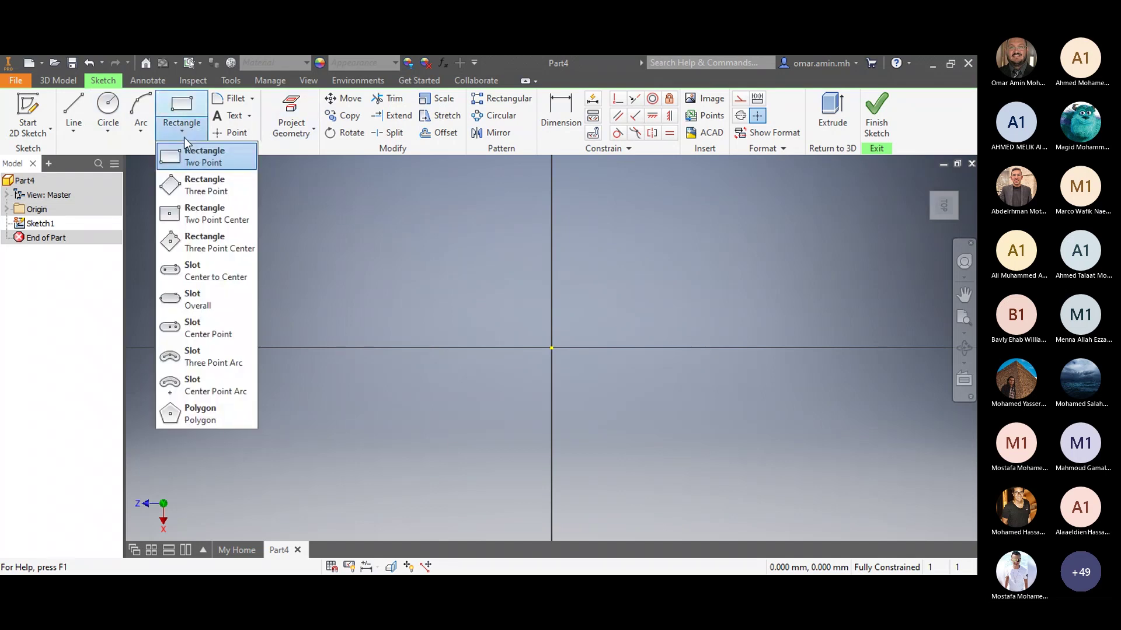
pyautogui.click(204, 221)
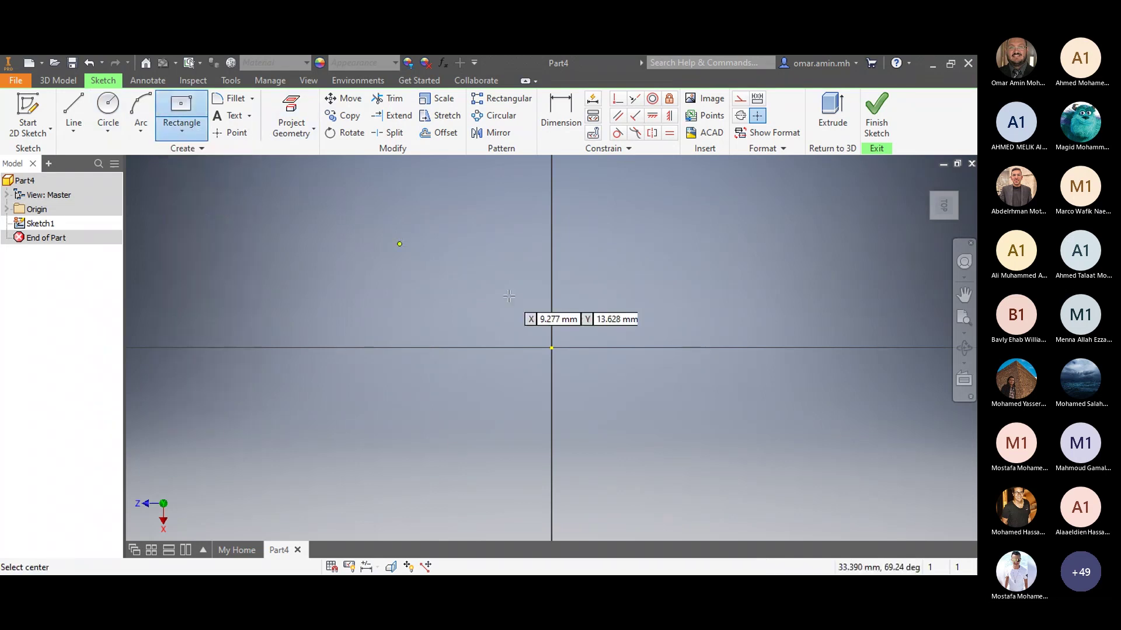
pyautogui.click(552, 347)
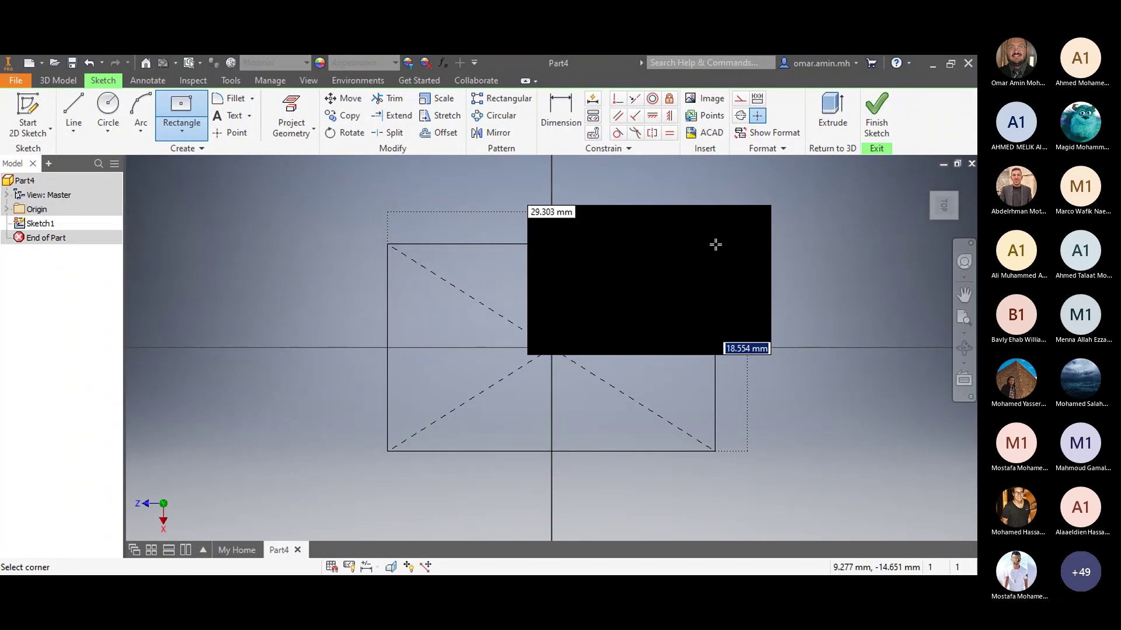
pyautogui.write('100')
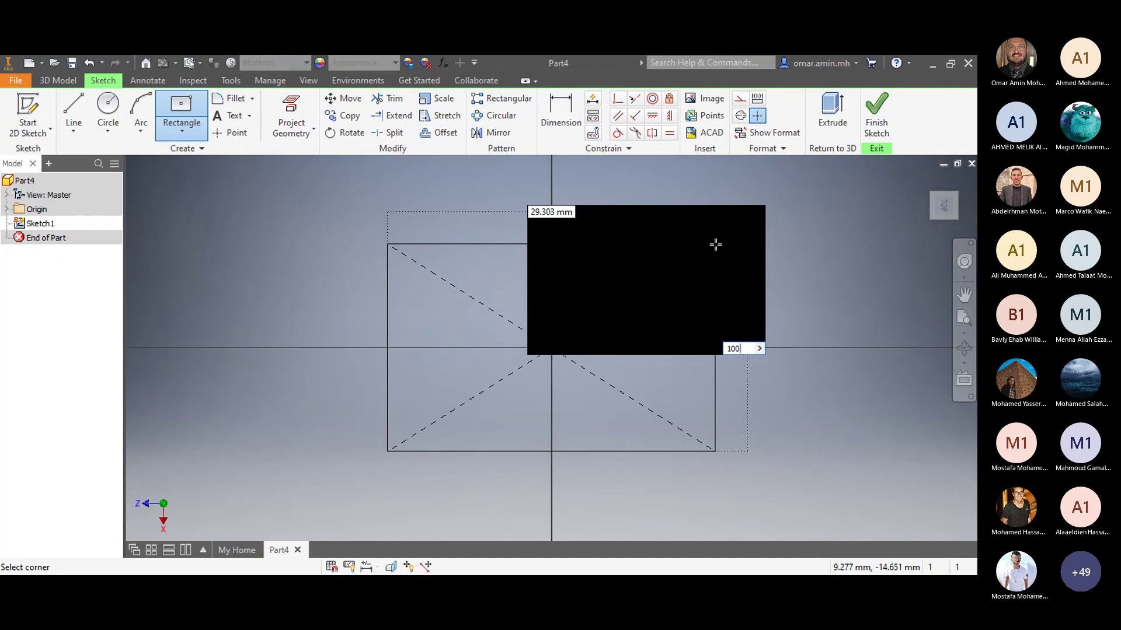
pyautogui.press('Tab')
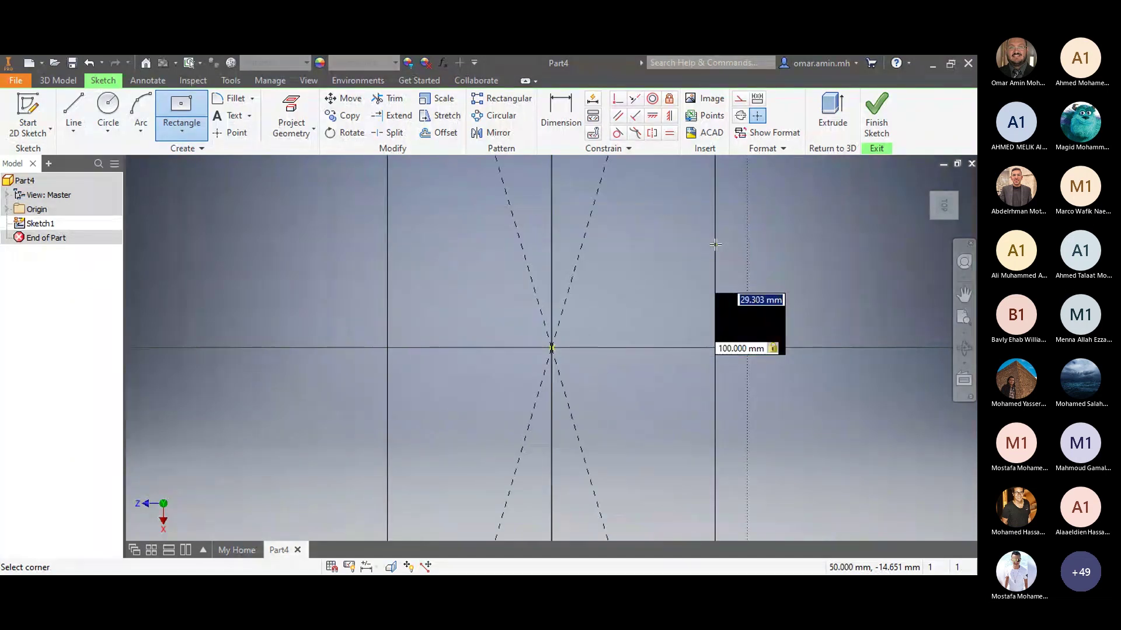
pyautogui.scroll(2, 675, 298)
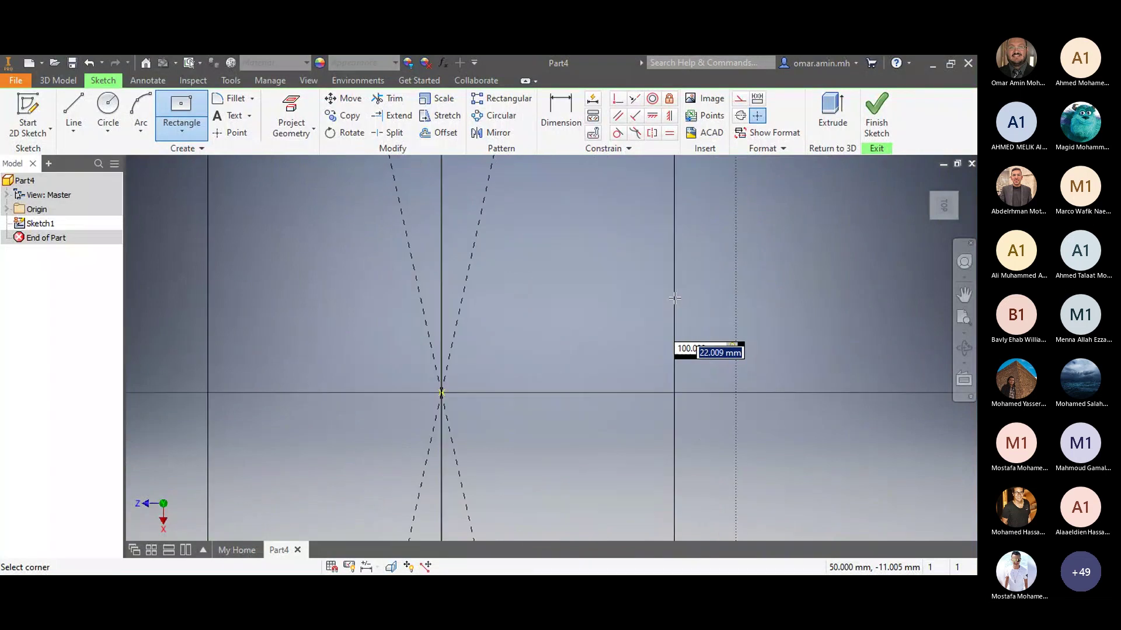
pyautogui.scroll(4, 675, 298)
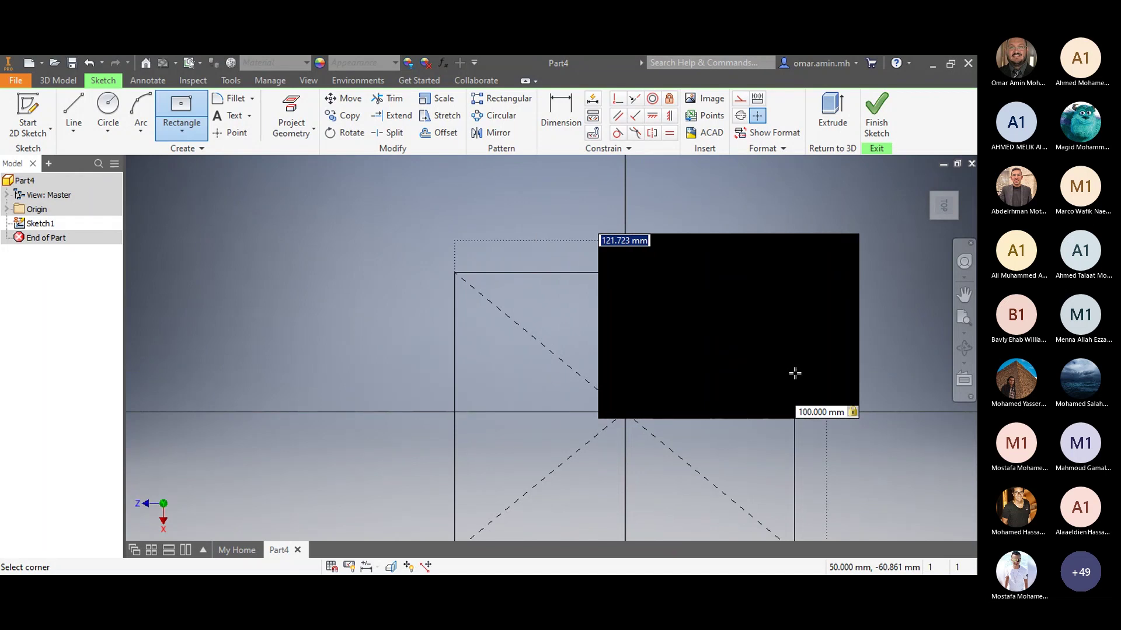
pyautogui.write('100')
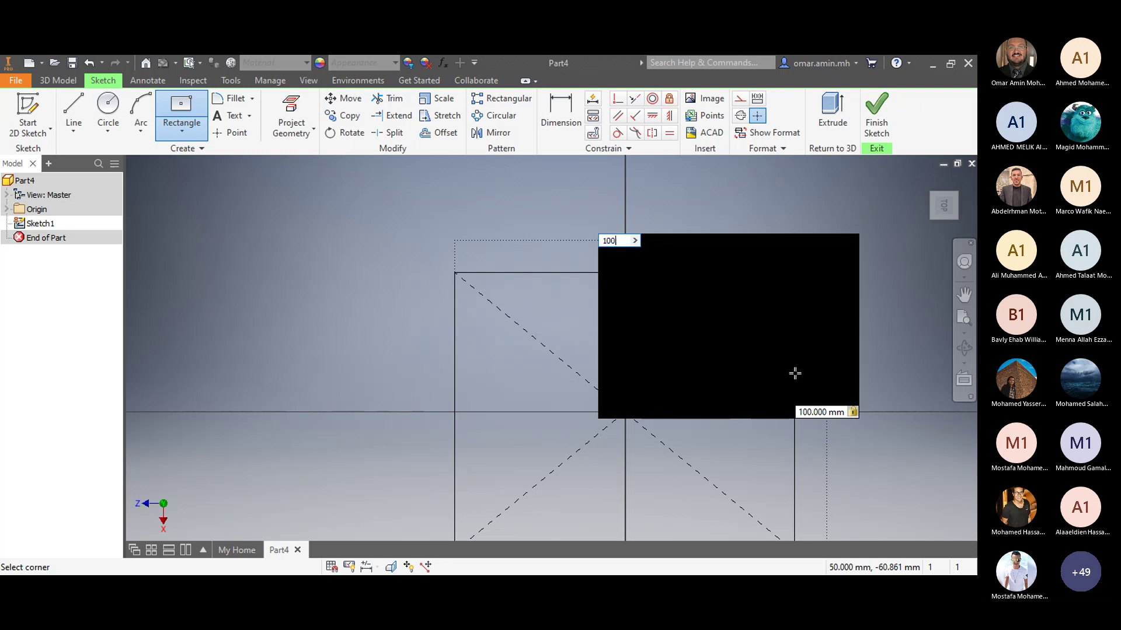
pyautogui.press('Return')
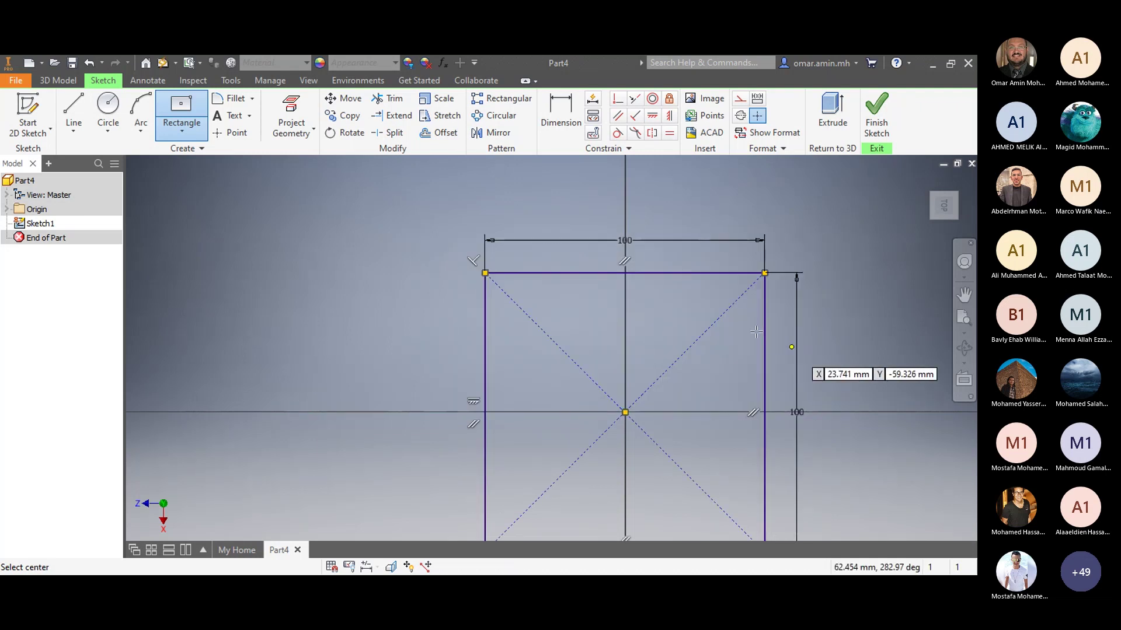
# Step: Turn the square sketch to an angled 3D view and finish the sketch
pyautogui.scroll(-4, 652, 362)
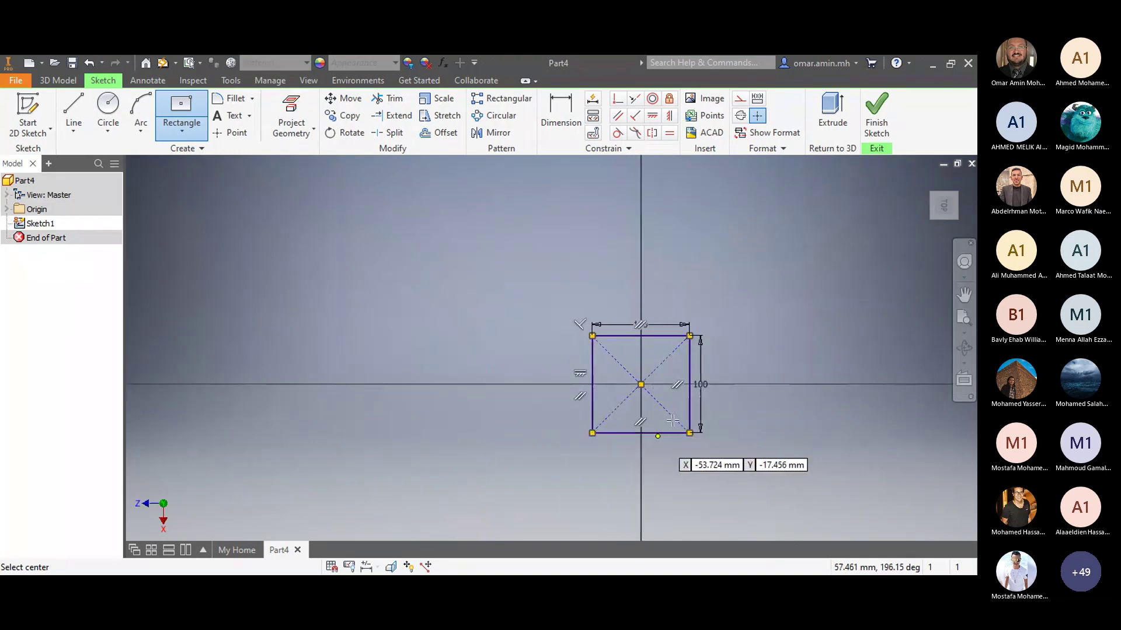
pyautogui.scroll(8, 680, 401)
pyautogui.scroll(-2, 665, 346)
pyautogui.scroll(-2, 664, 347)
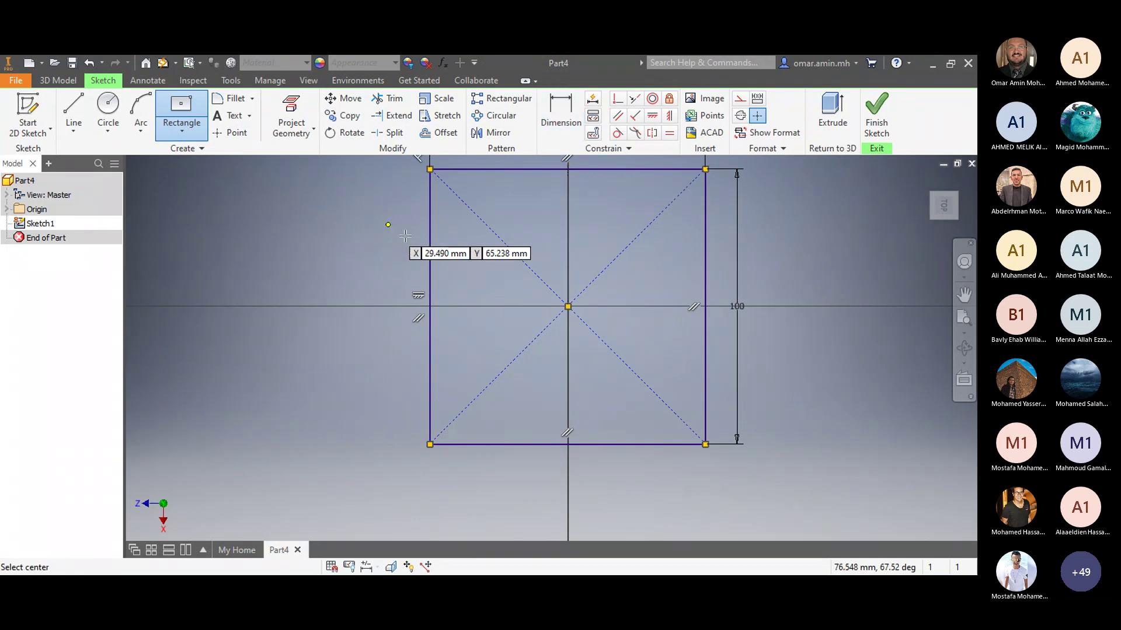
pyautogui.scroll(-2, 400, 237)
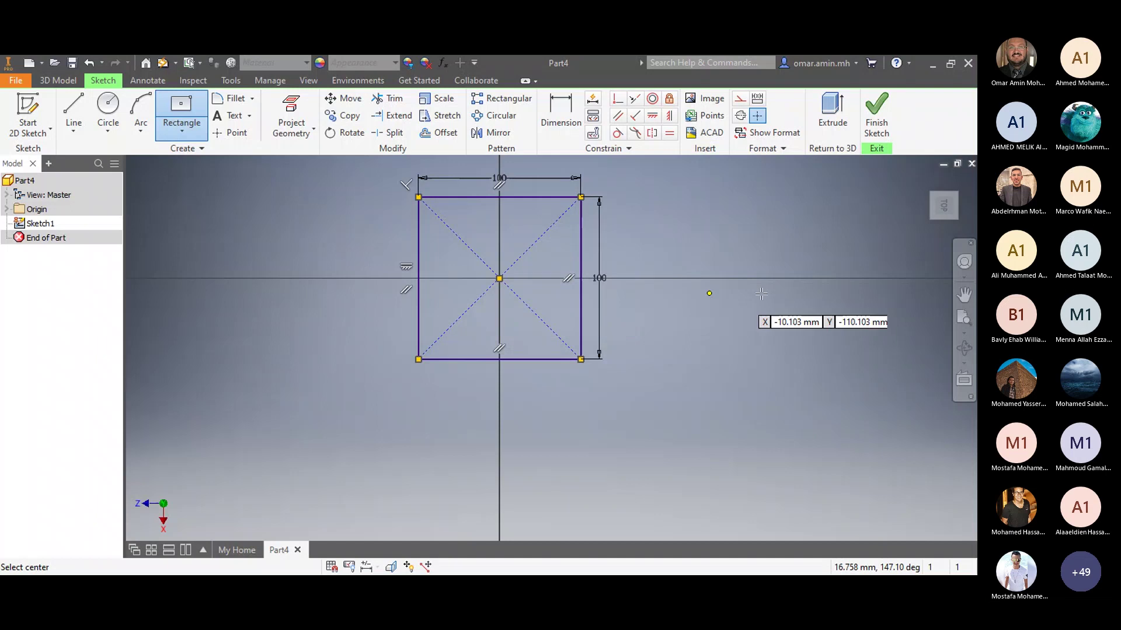
pyautogui.moveTo(930, 217); pyautogui.dragTo(921, 224)
pyautogui.click(922, 219)
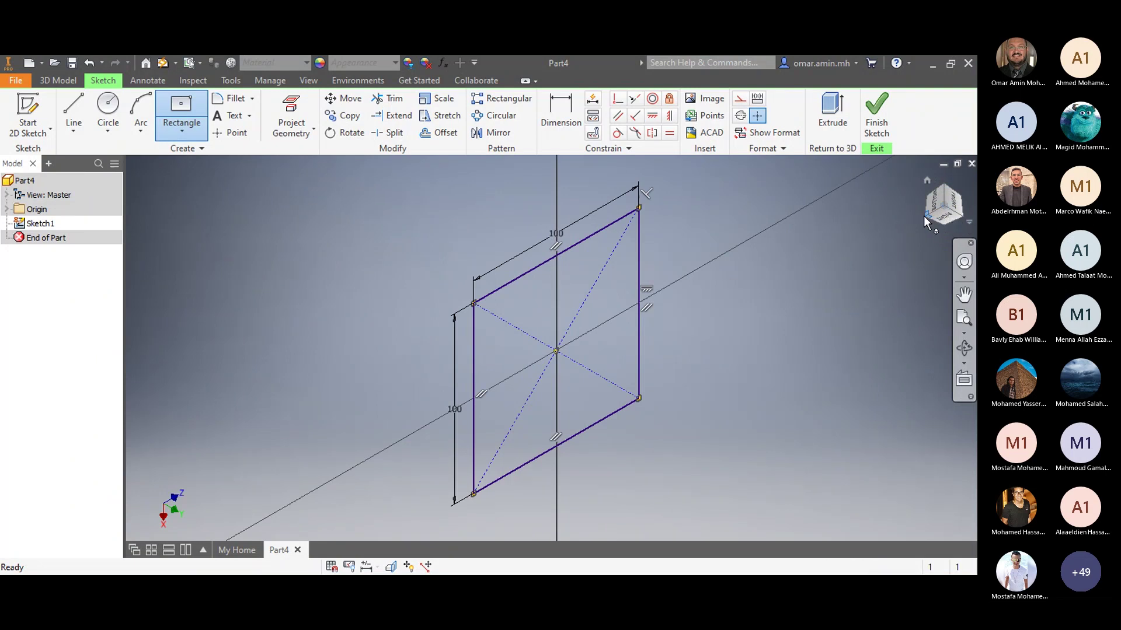
pyautogui.click(924, 217)
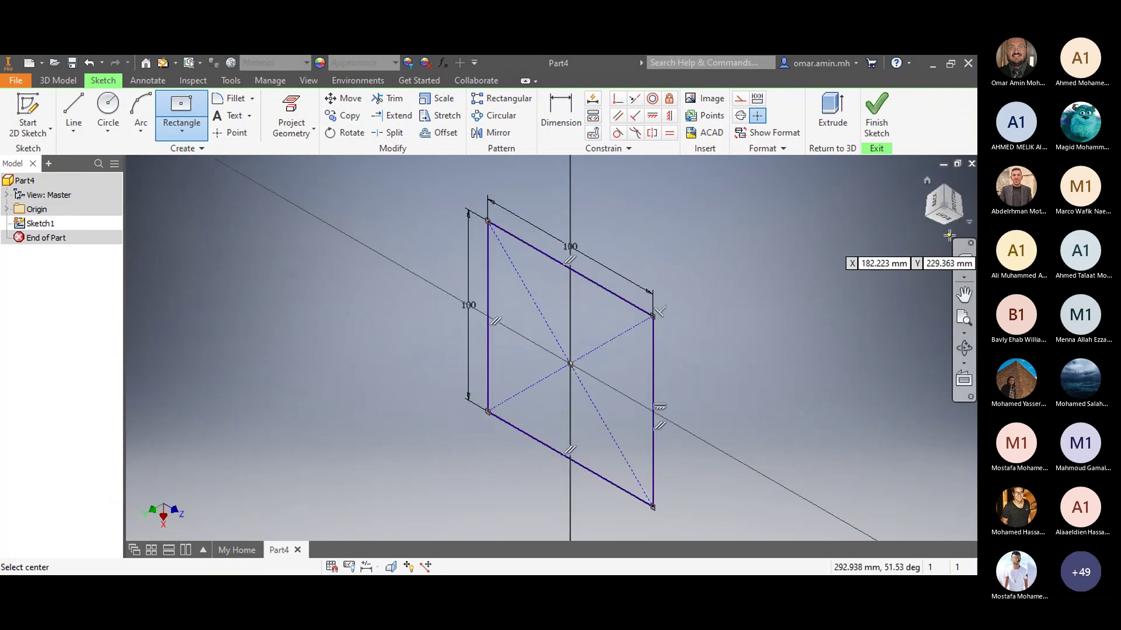
pyautogui.click(943, 226)
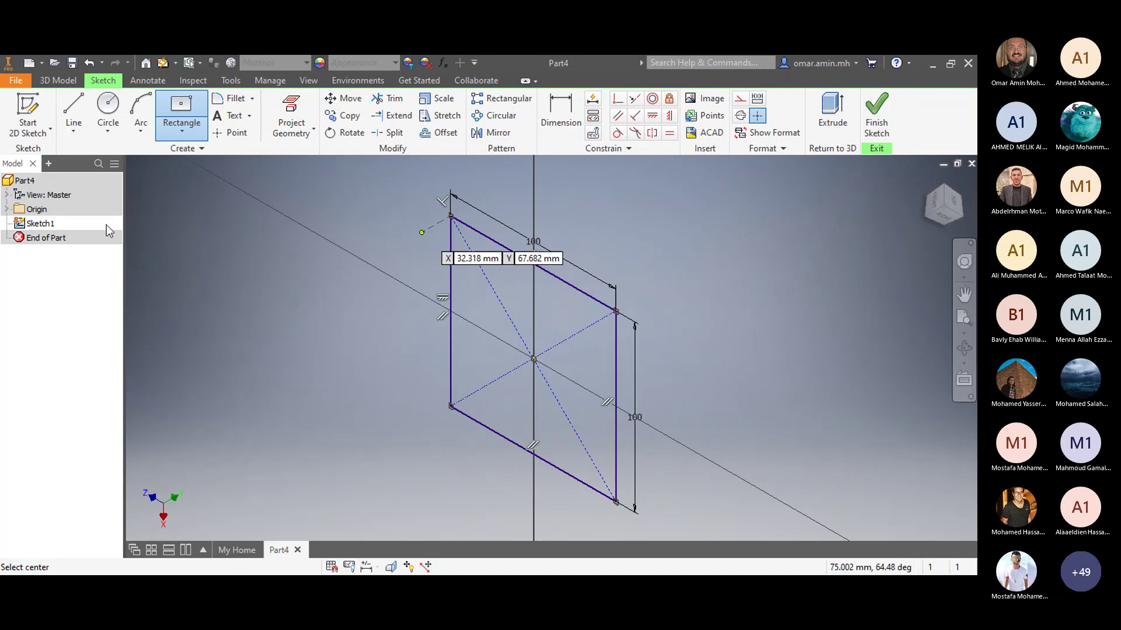
pyautogui.click(58, 81)
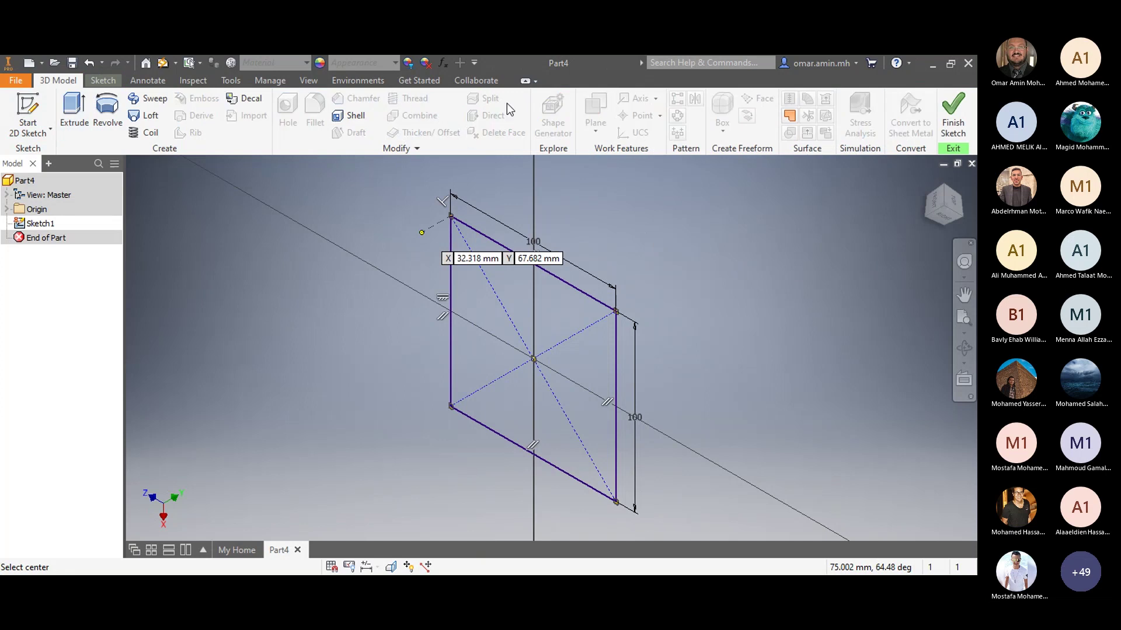
pyautogui.click(951, 138)
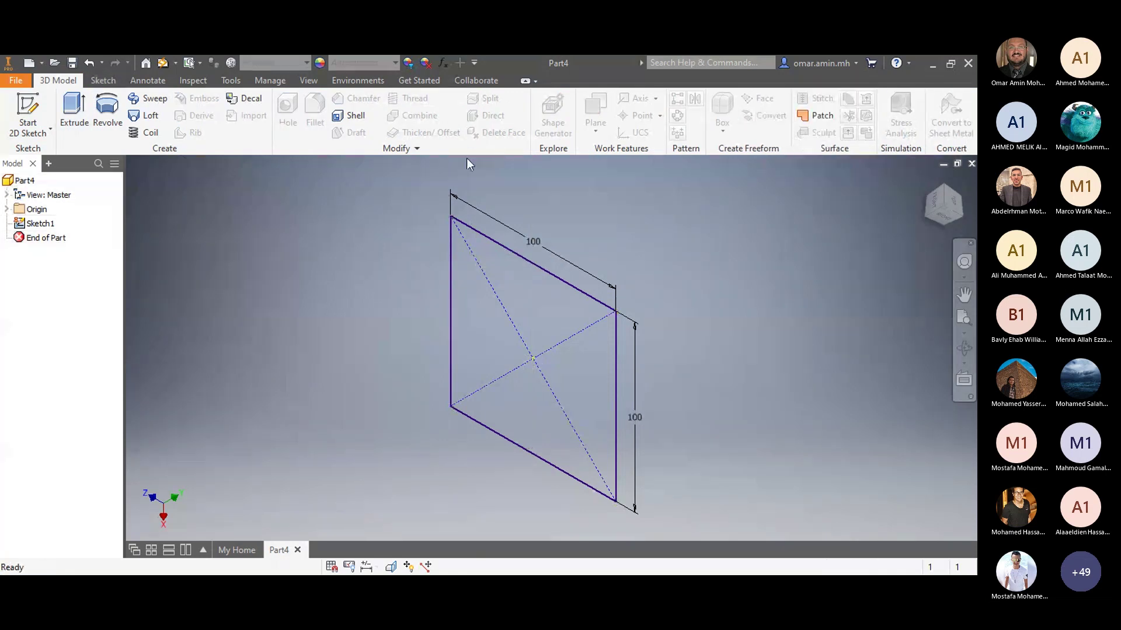
# Step: Extrude the square sketch by a distance of 10 mm into a solid plate
pyautogui.click(74, 111)
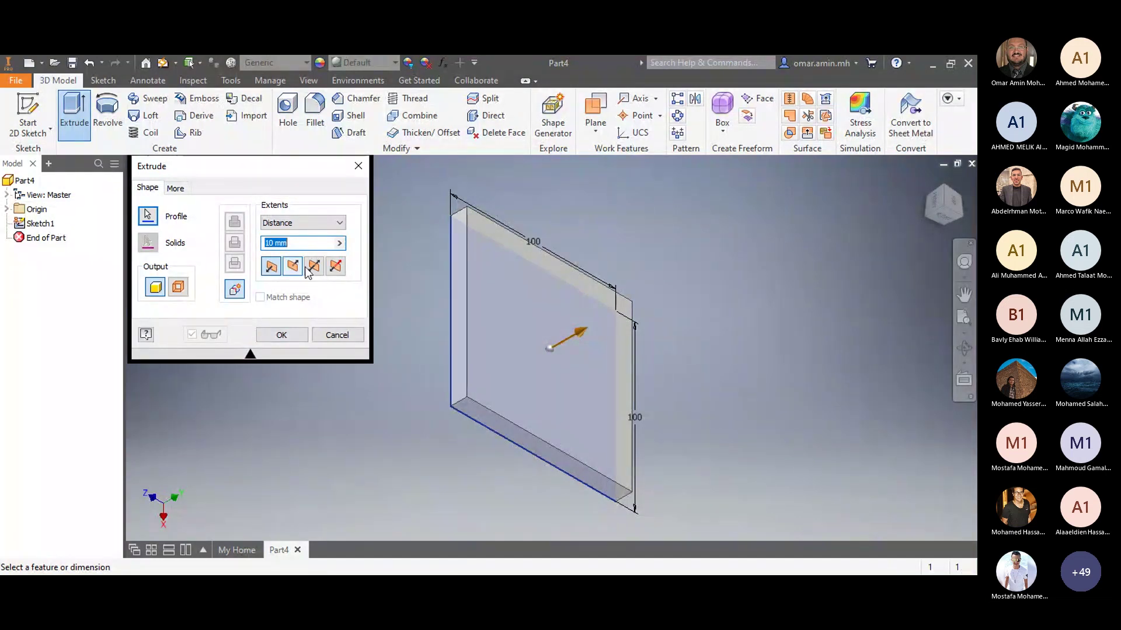
pyautogui.click(316, 224)
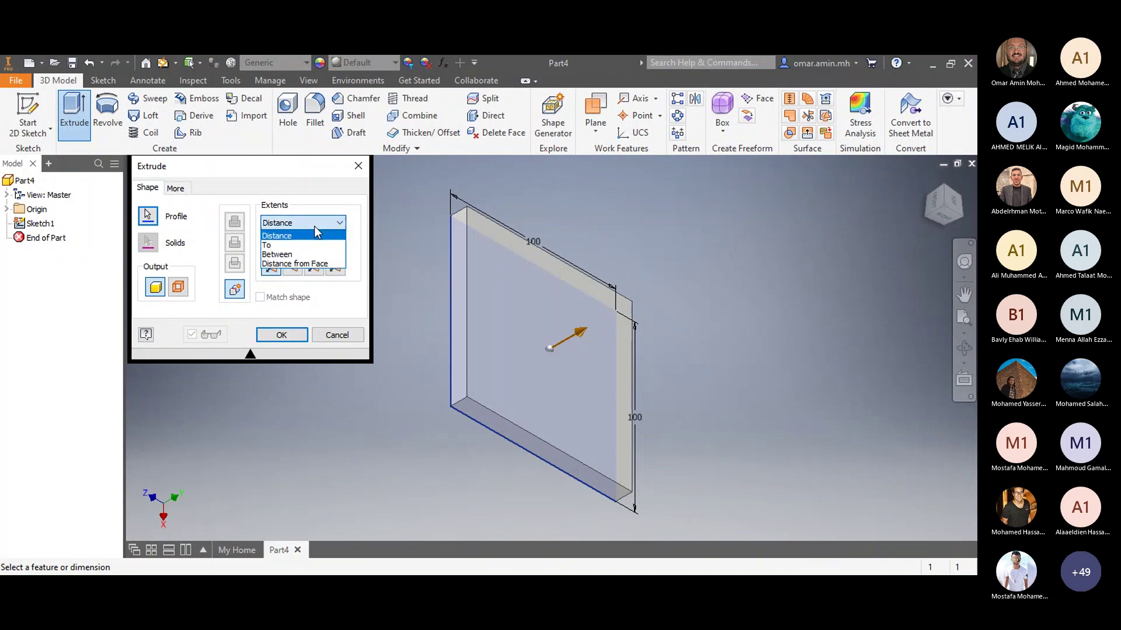
pyautogui.click(314, 229)
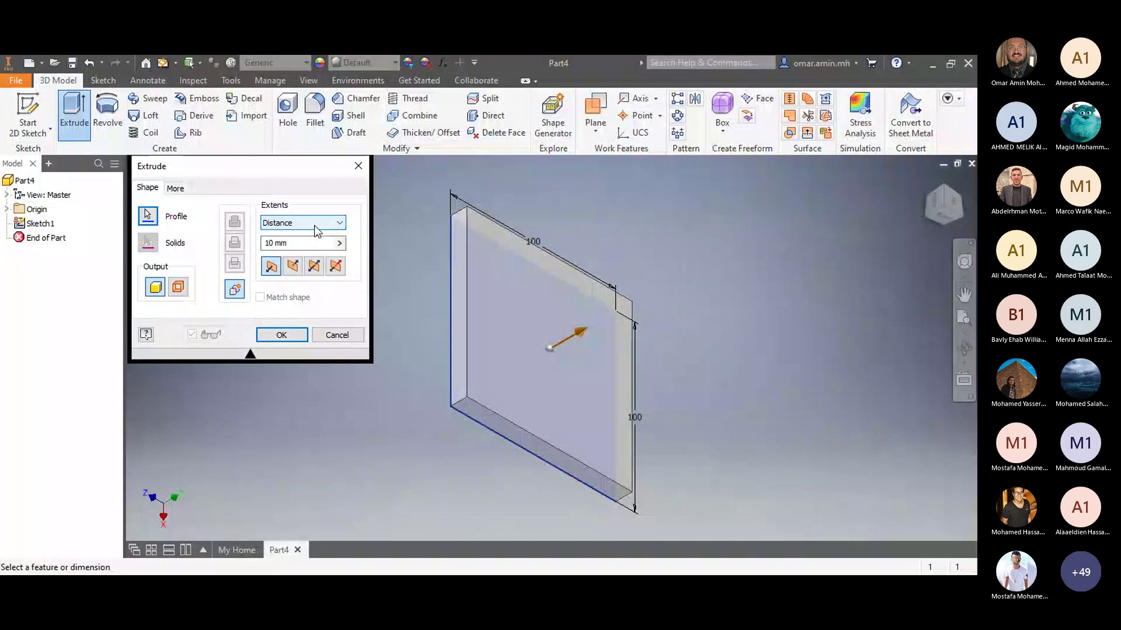
pyautogui.click(281, 335)
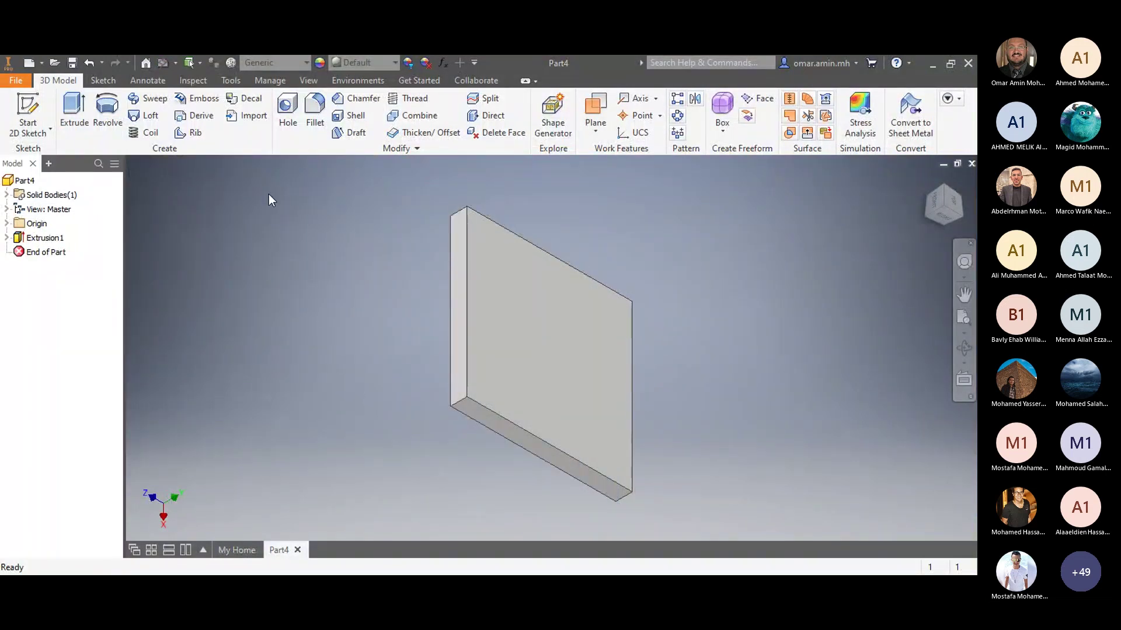
# Step: Save the plate as Part4 in the MDP 211 Lab - Mechatronics folder, one level above Bolt joint
pyautogui.click(71, 64)
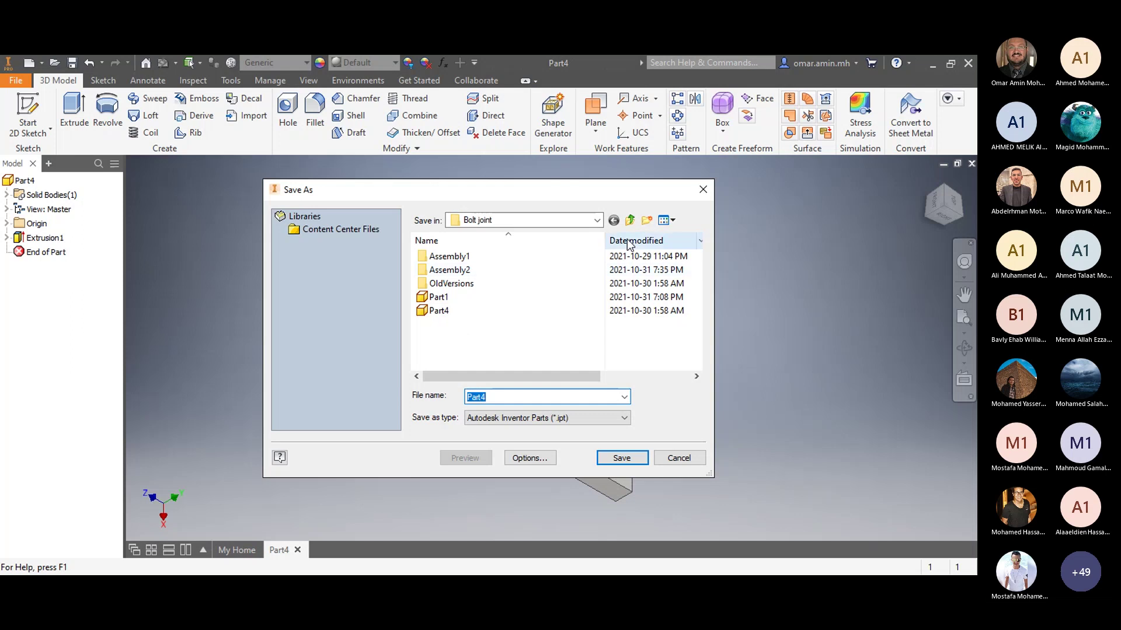
pyautogui.click(630, 221)
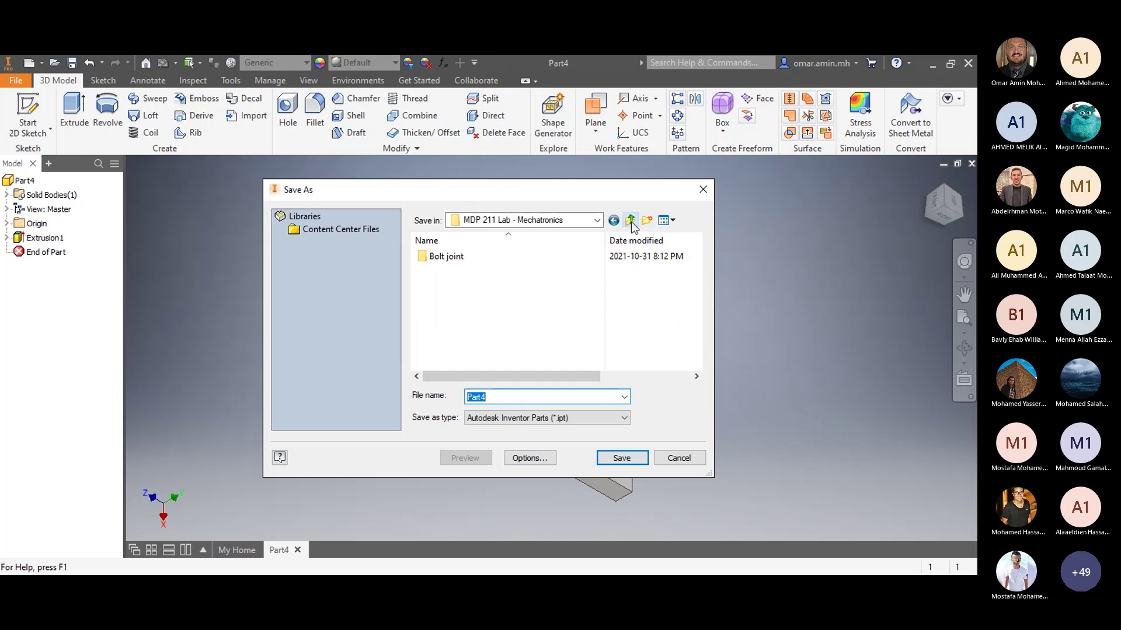
pyautogui.click(457, 313)
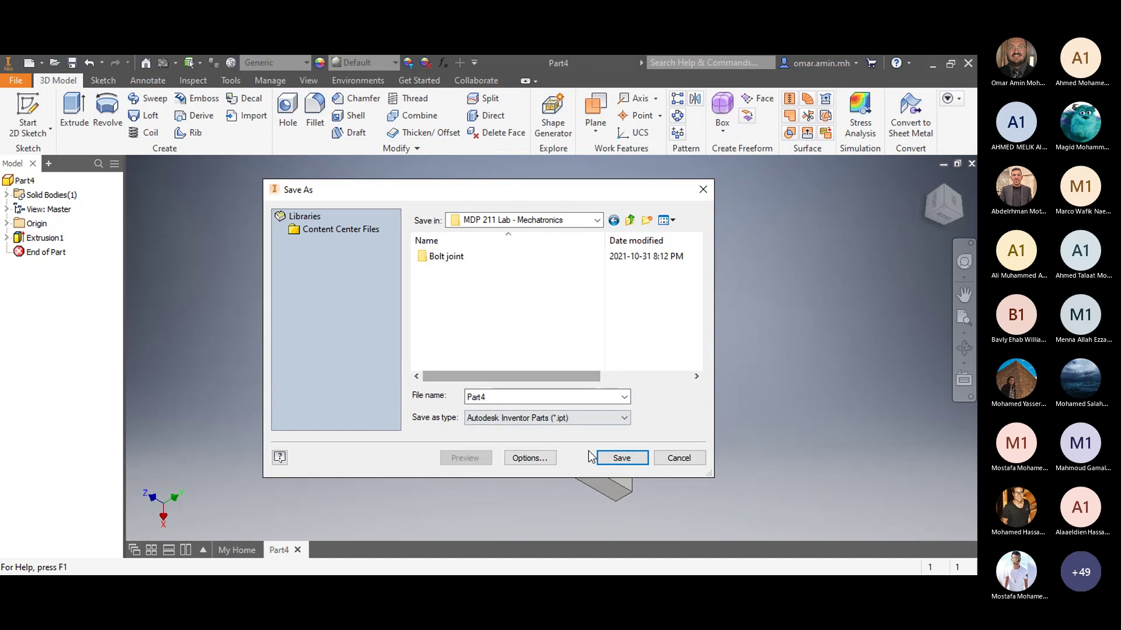
pyautogui.click(609, 461)
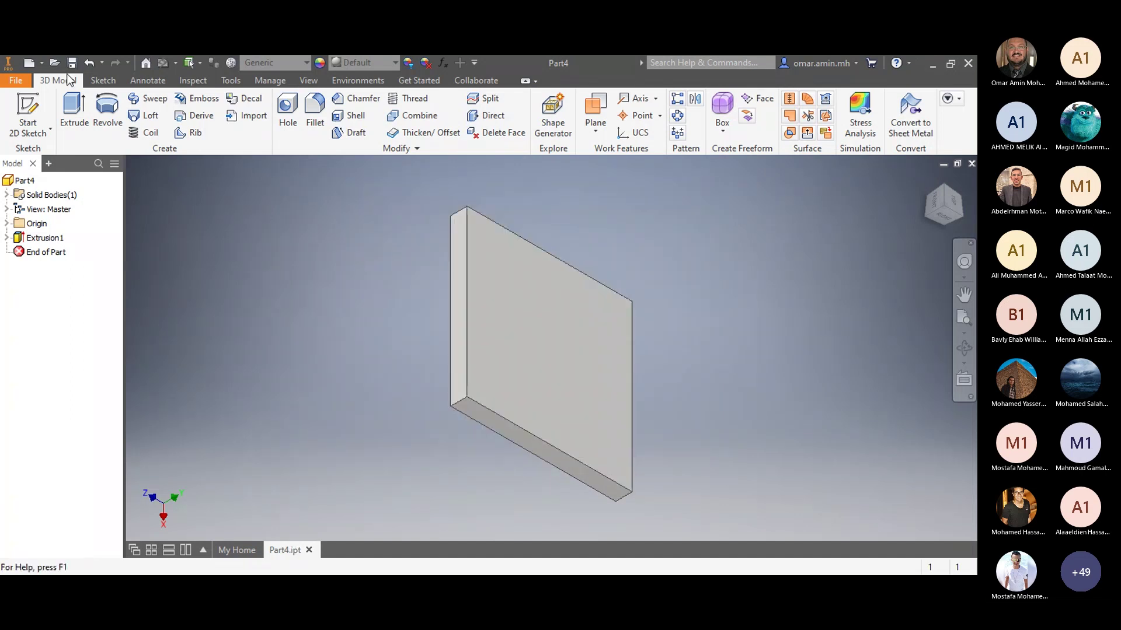
# Step: Create a new assembly file
pyautogui.click(42, 64)
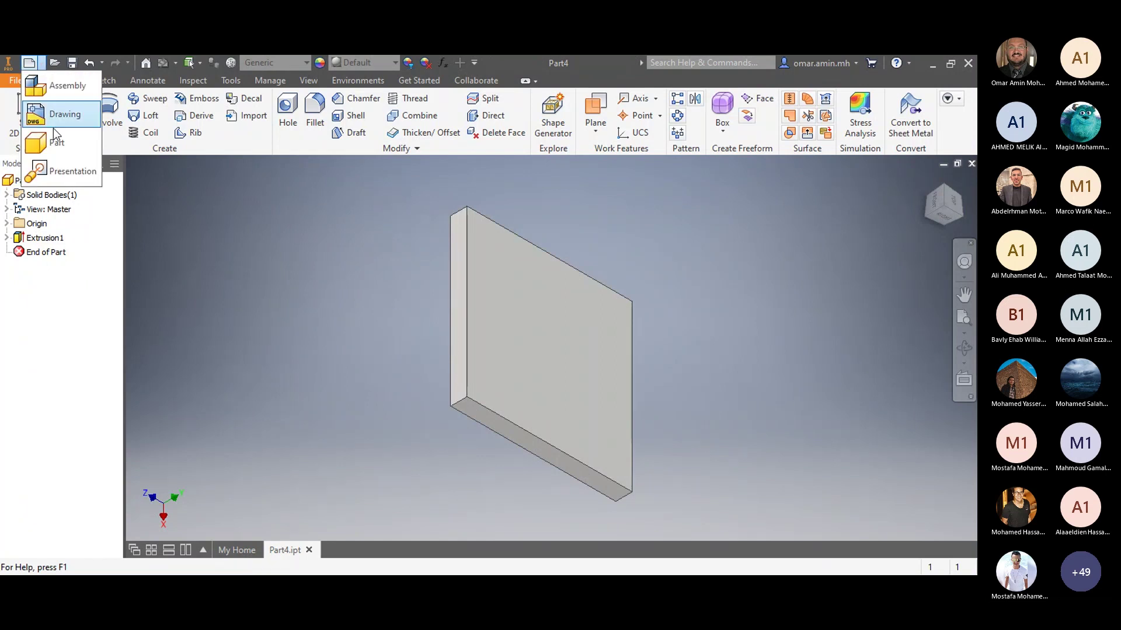
pyautogui.click(58, 89)
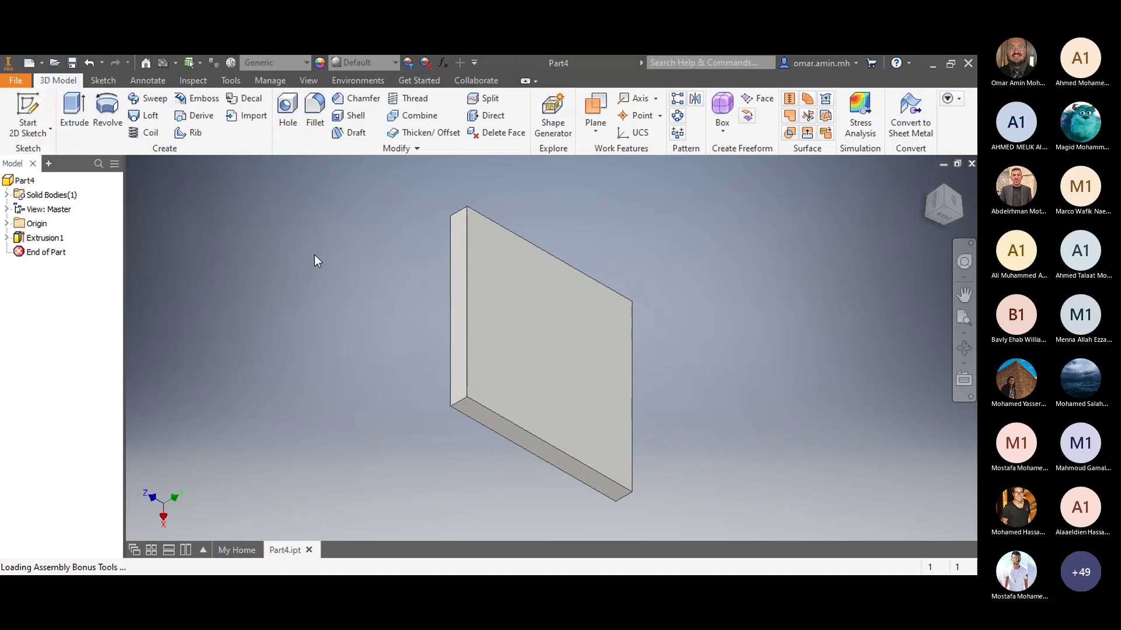
pyautogui.click(439, 366)
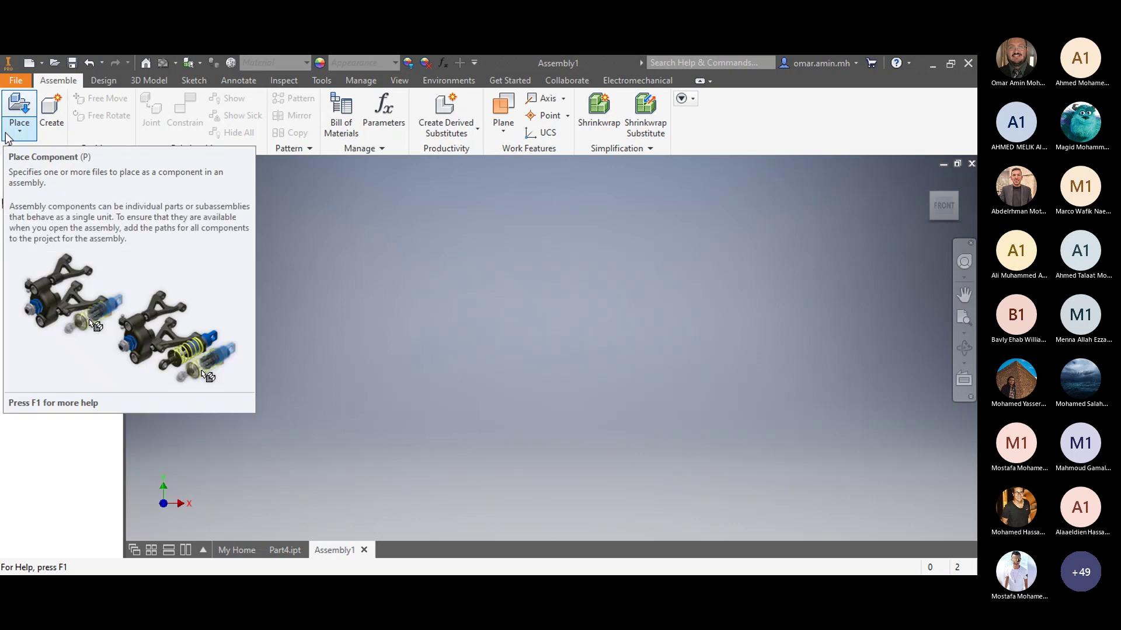
# Step: Place Part4 from the MDP 211 Lab - Mechatronics folder grounded at the assembly origin, without adding further copies
pyautogui.click(20, 120)
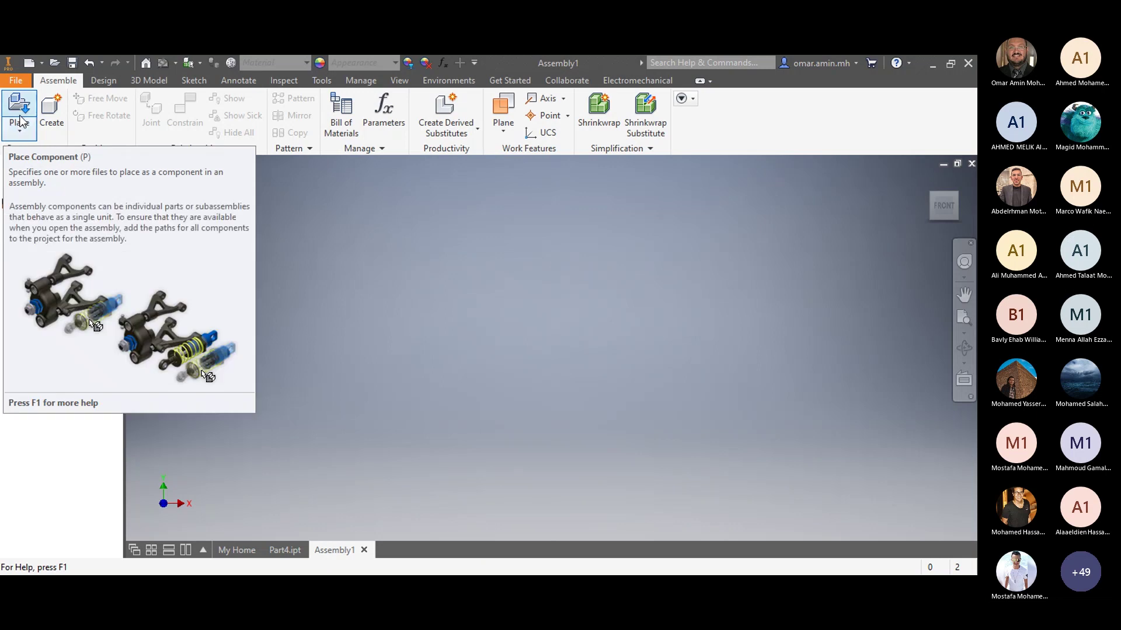
pyautogui.click(20, 123)
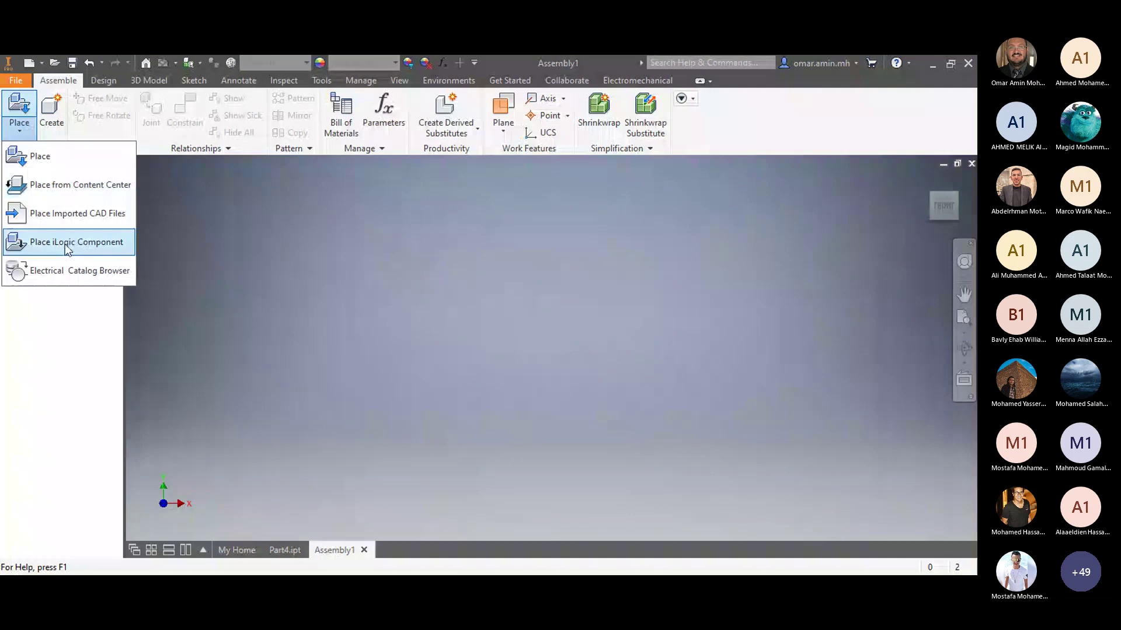
pyautogui.click(38, 159)
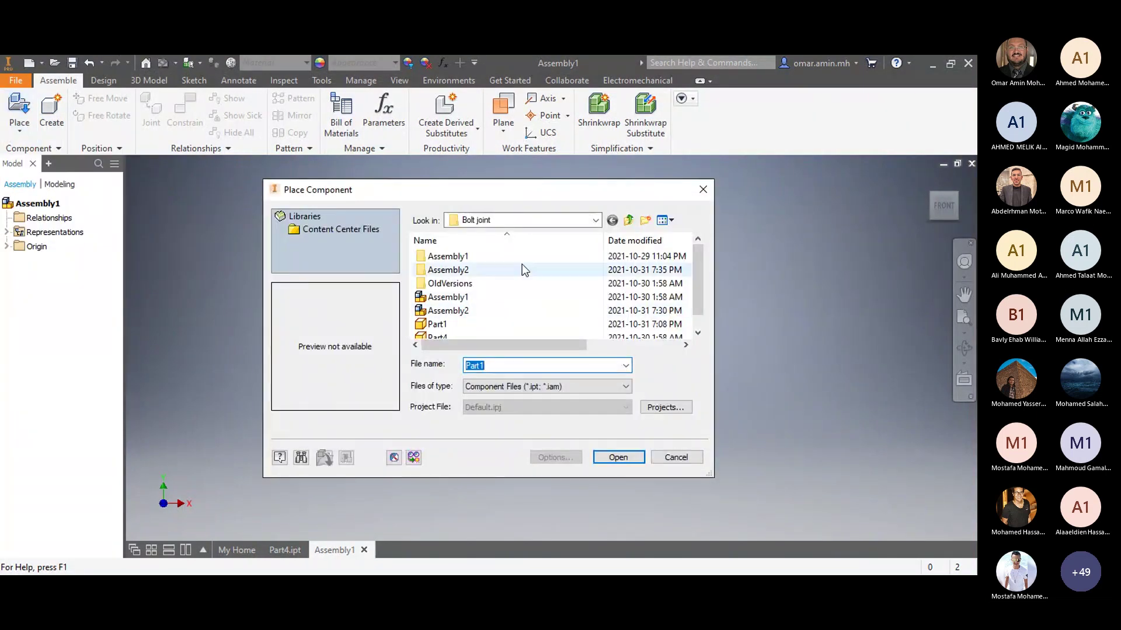
pyautogui.click(612, 220)
pyautogui.click(470, 272)
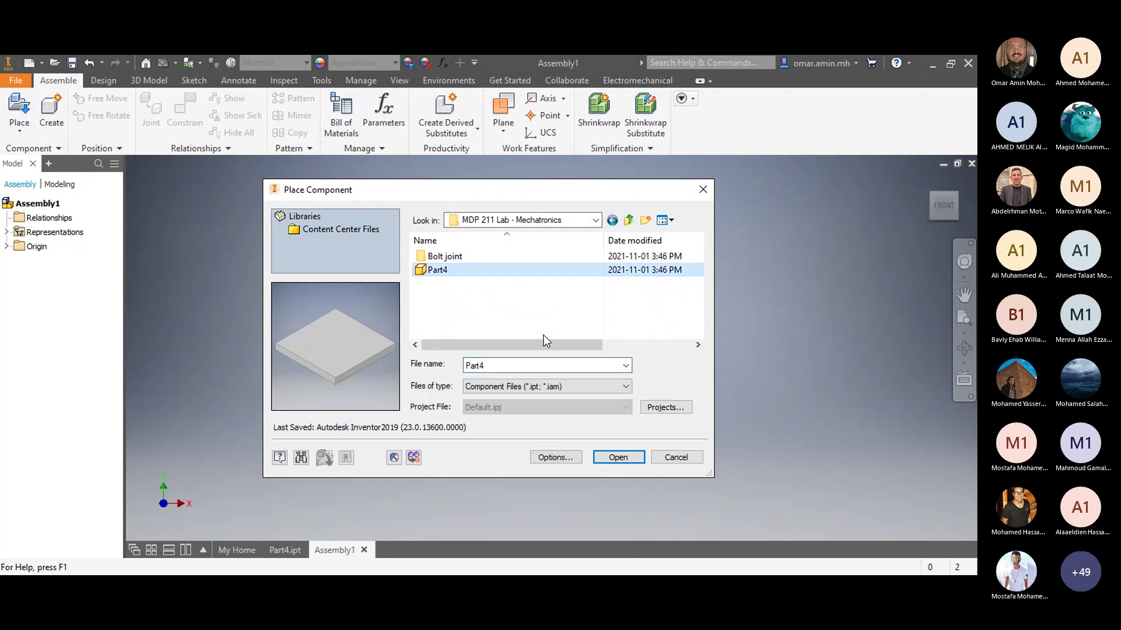
pyautogui.click(619, 457)
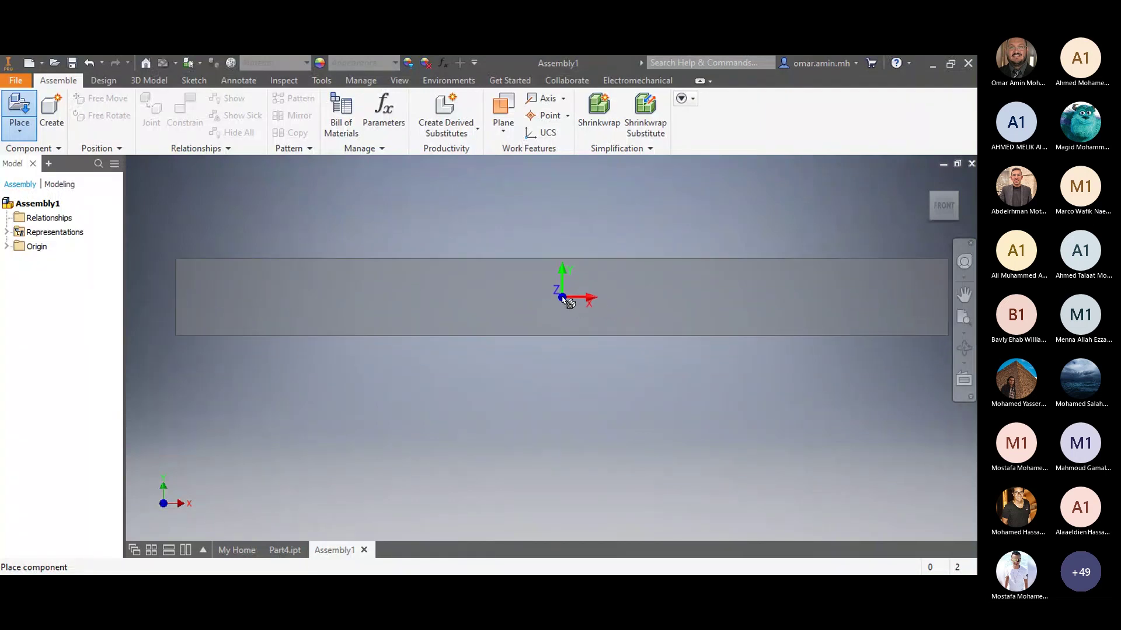
pyautogui.rightClick(561, 298)
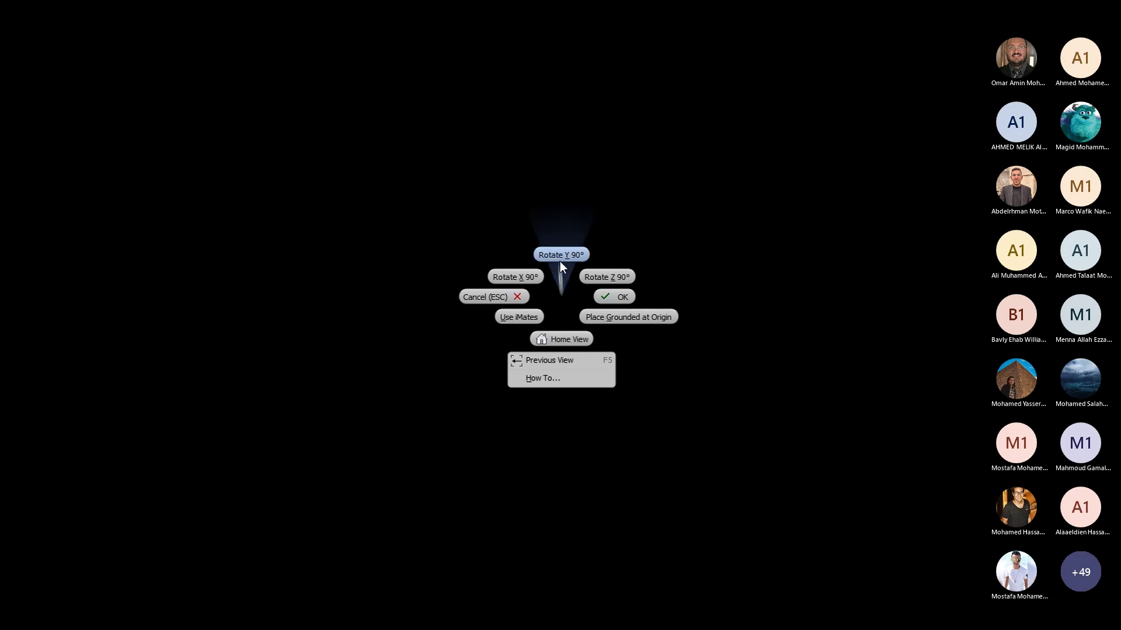
pyautogui.click(601, 320)
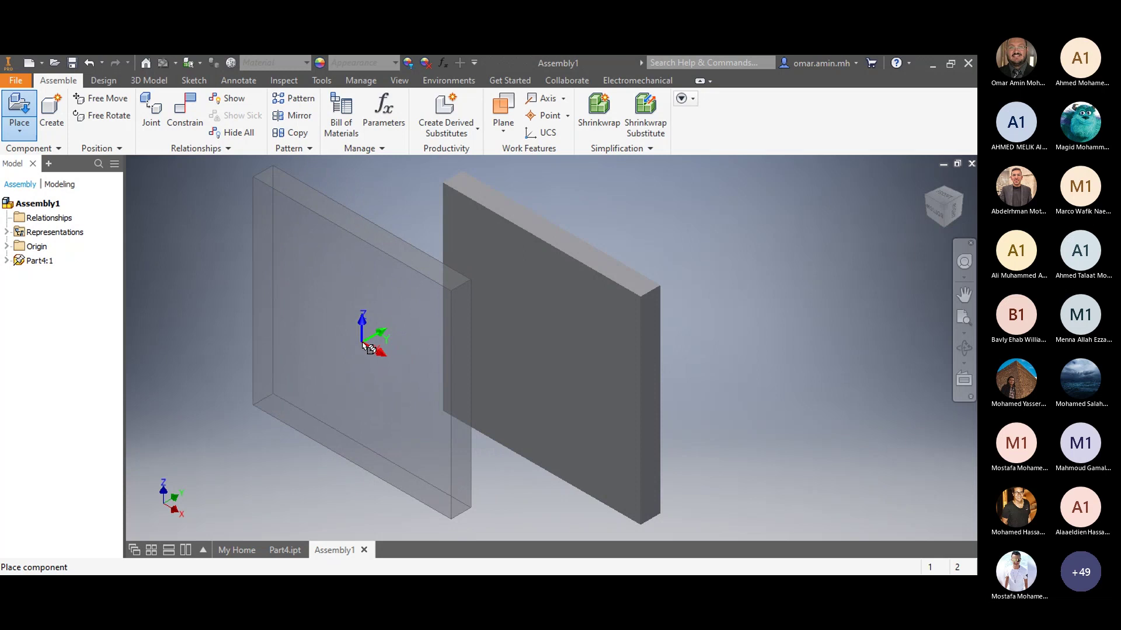
pyautogui.press('Escape')
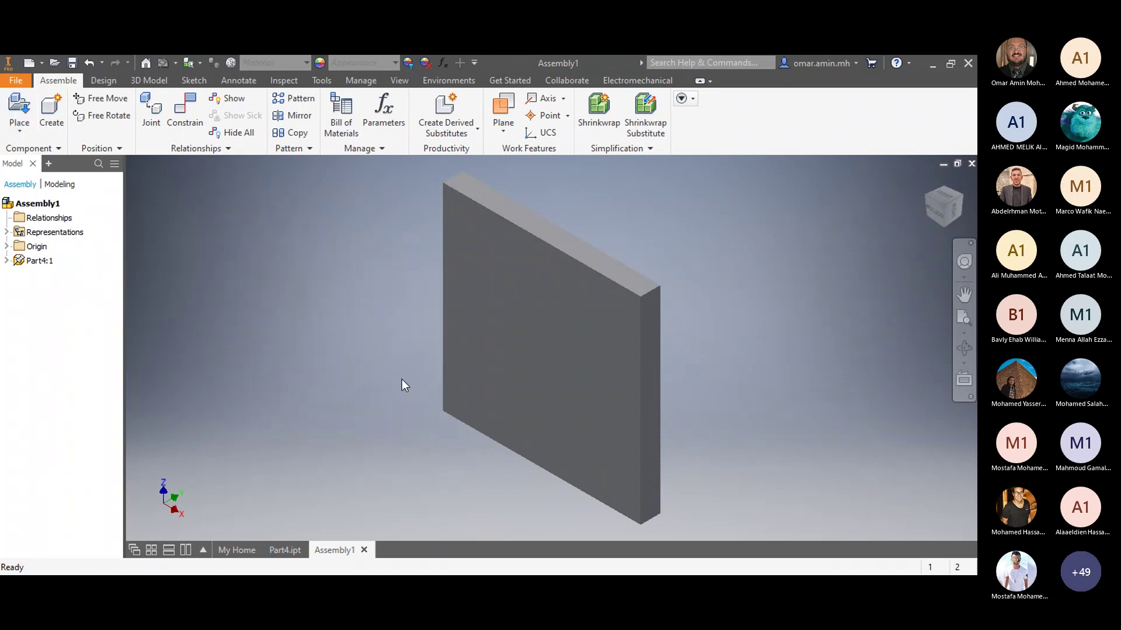
# Step: Delete the upright plate component from the assembly
pyautogui.click(476, 375)
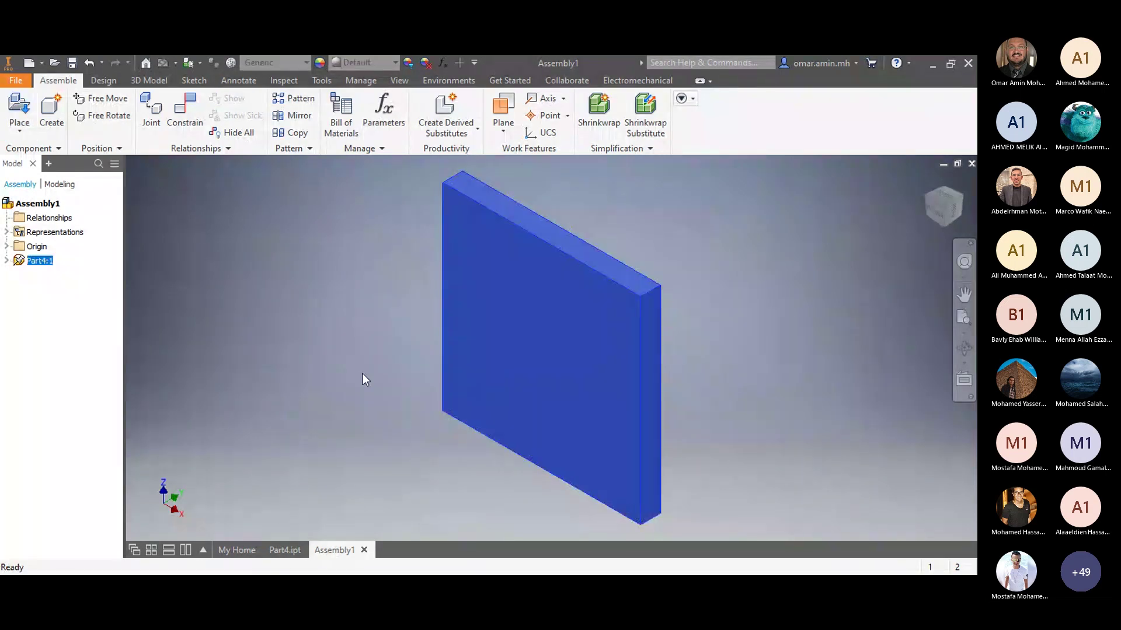
pyautogui.click(362, 374)
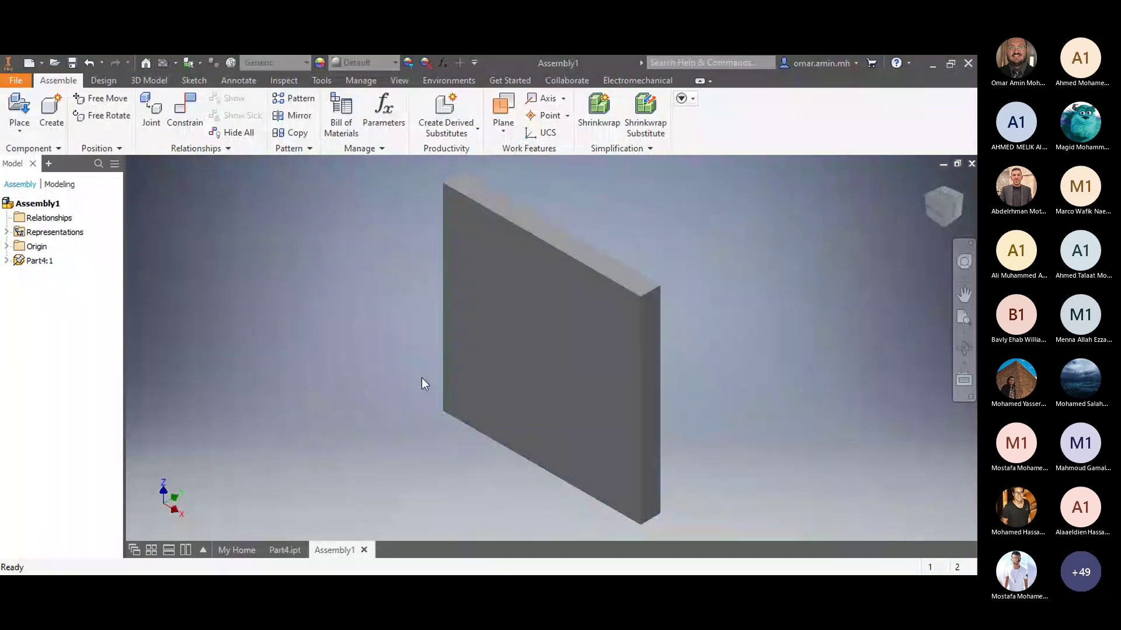
pyautogui.click(471, 370)
pyautogui.press('Delete')
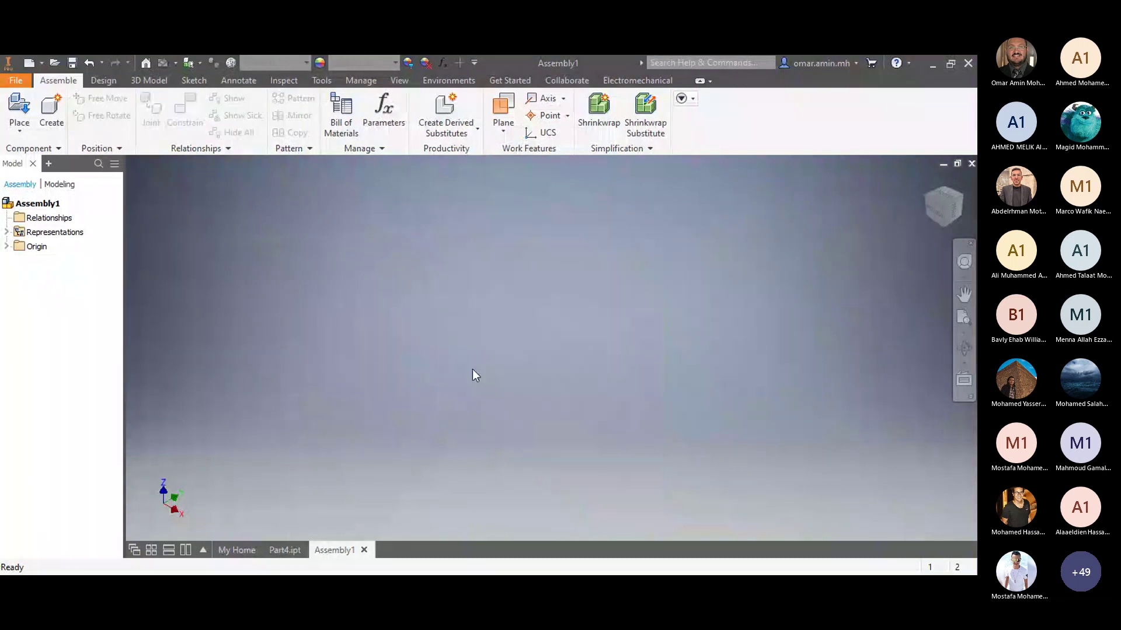
# Step: Place Part4 again, rotated 90° about X so that it lies flat, and ground it at the assembly origin
pyautogui.click(19, 108)
pyautogui.click(439, 270)
pyautogui.click(613, 456)
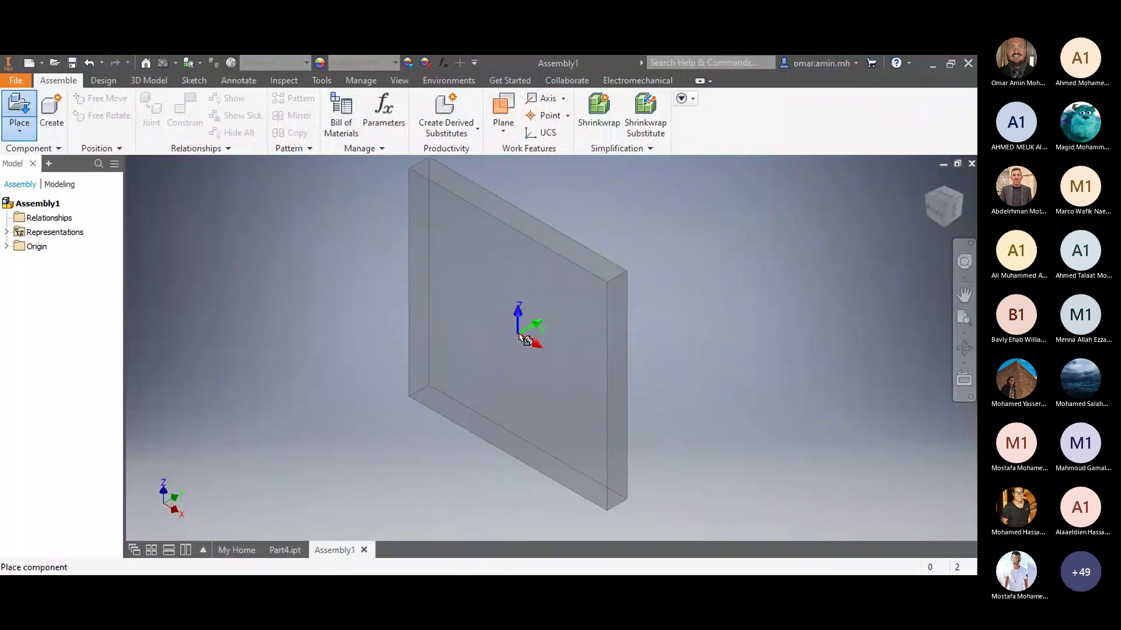
pyautogui.rightClick(510, 317)
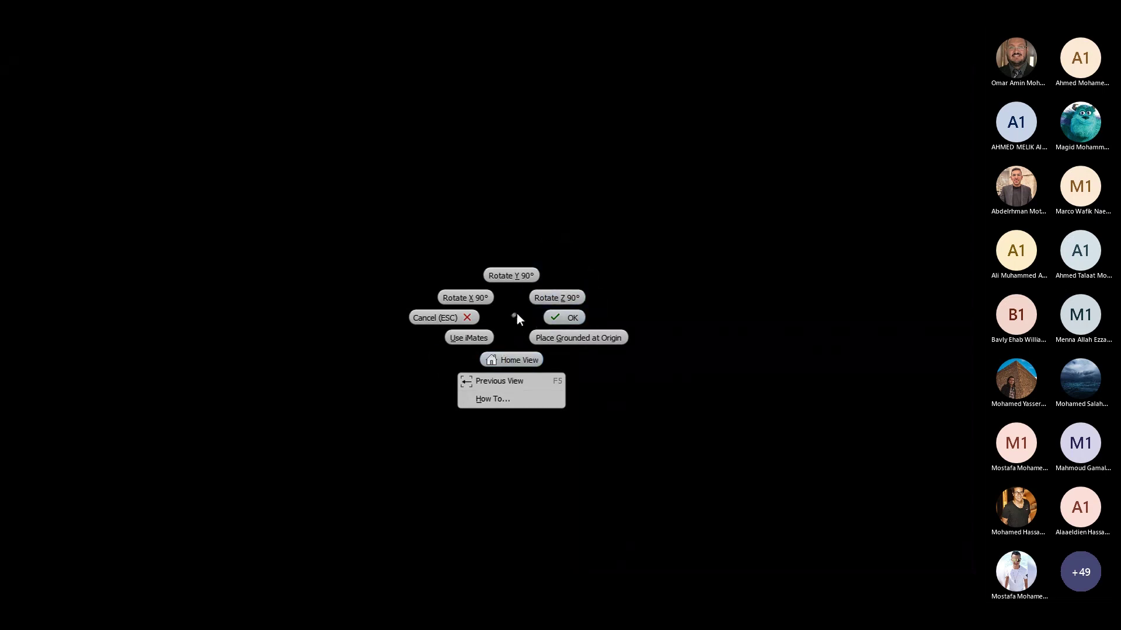
pyautogui.click(475, 296)
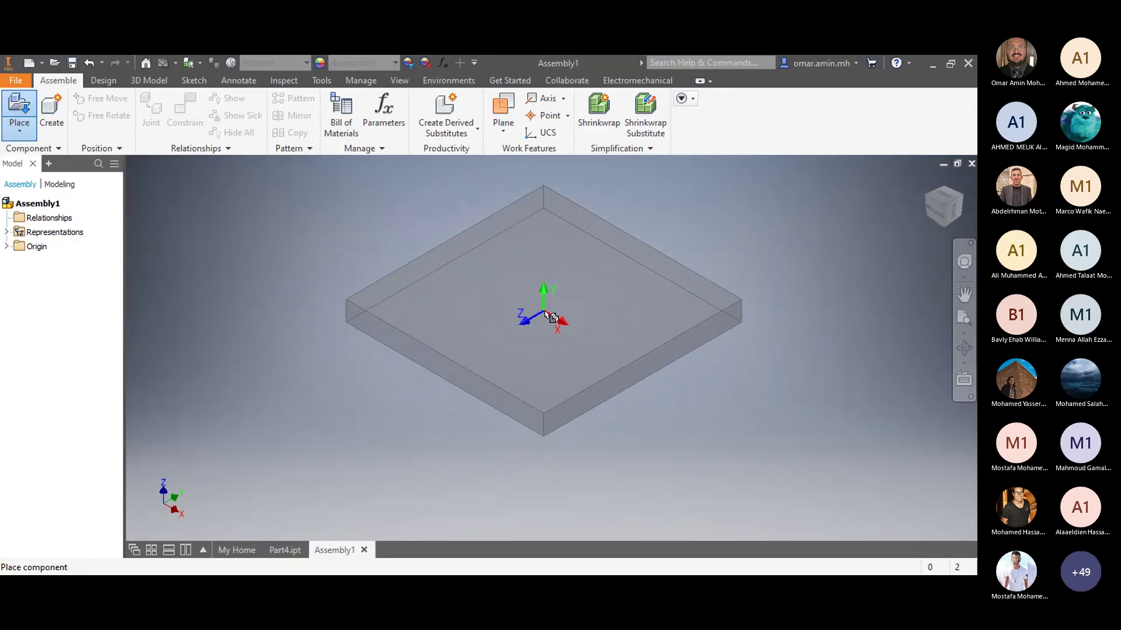
pyautogui.rightClick(563, 330)
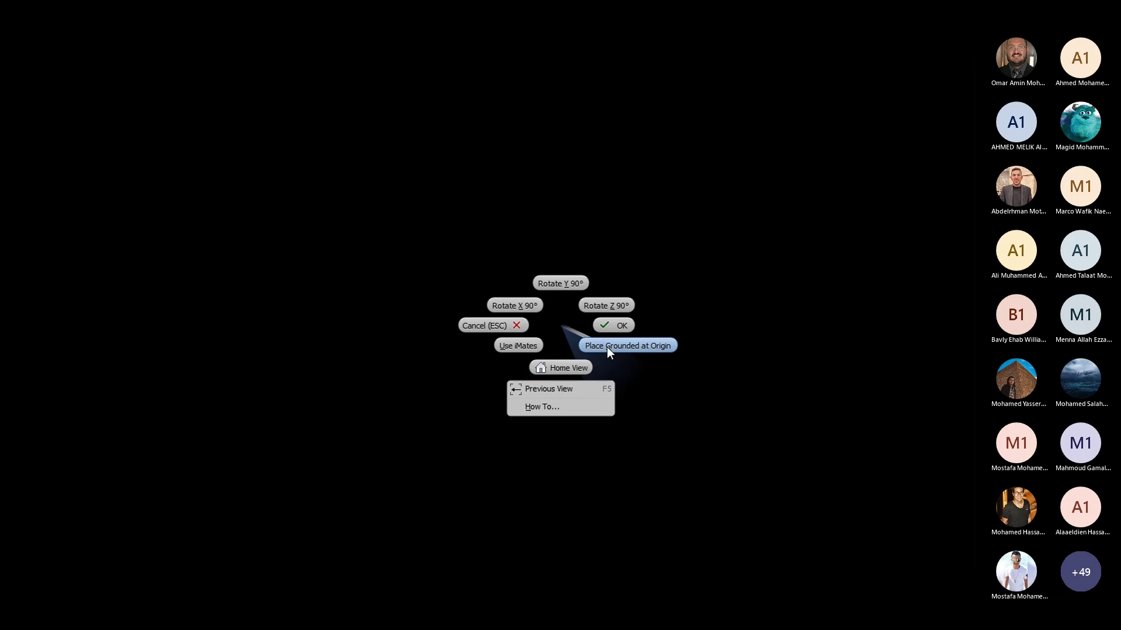
pyautogui.click(607, 348)
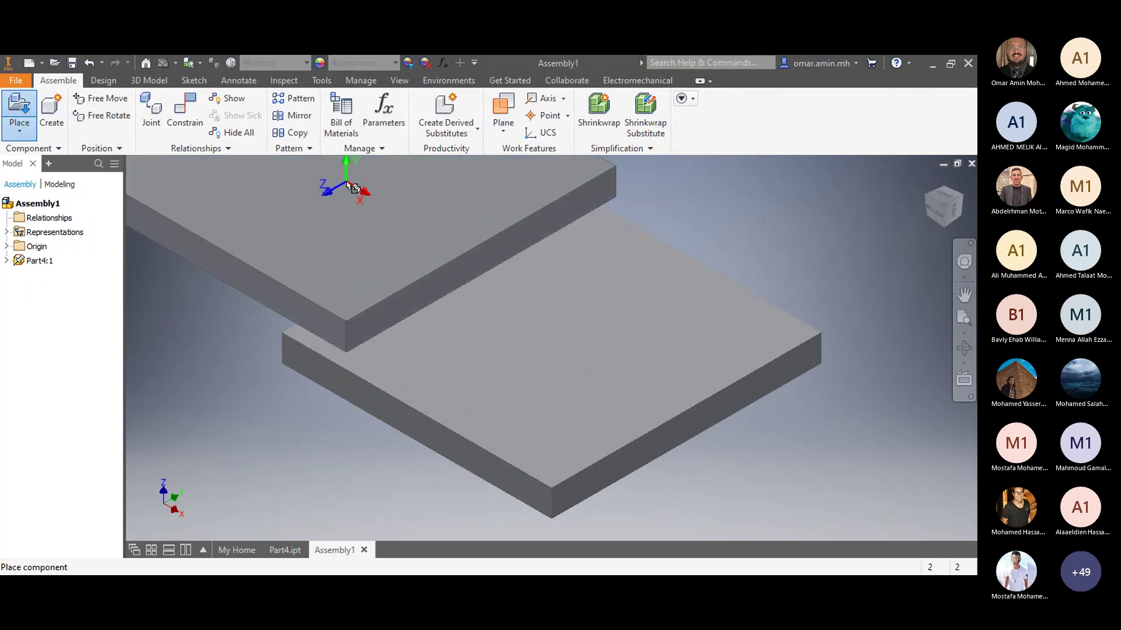
# Step: Place a second, ungrounded copy of the plate partly overlapping the grounded one in the view, and end the placement
pyautogui.click(352, 188)
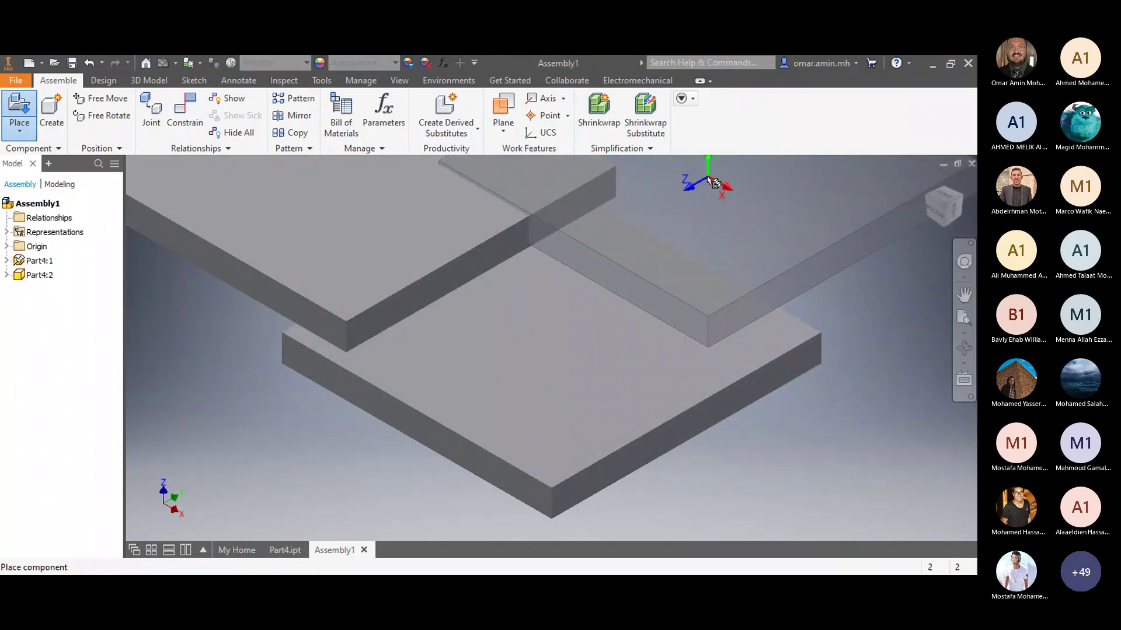
pyautogui.rightClick(680, 195)
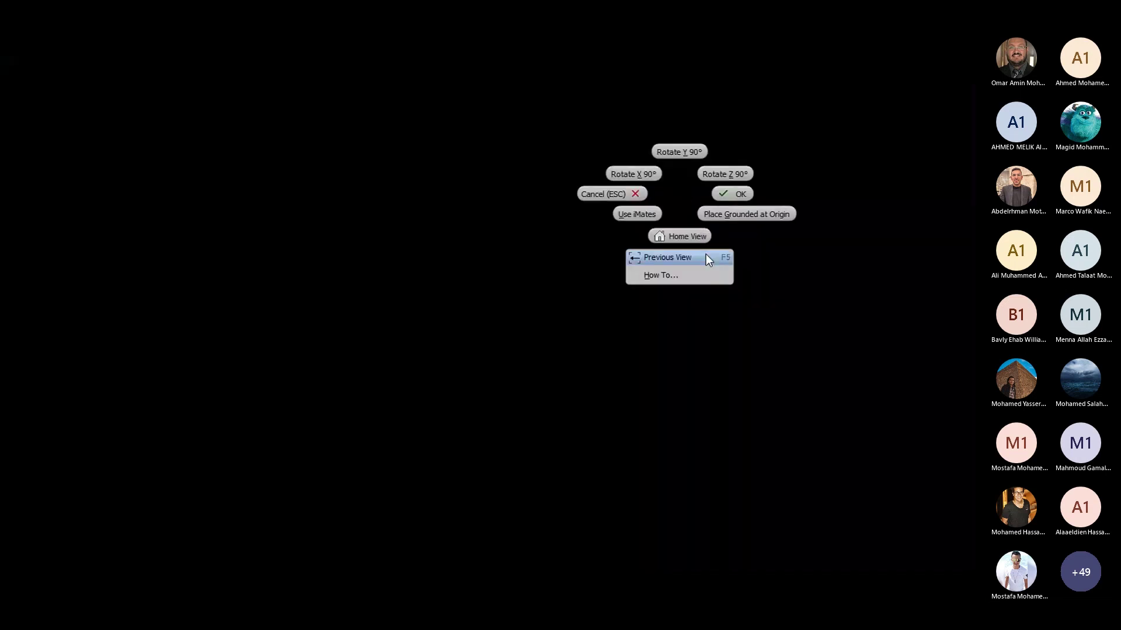
pyautogui.click(736, 215)
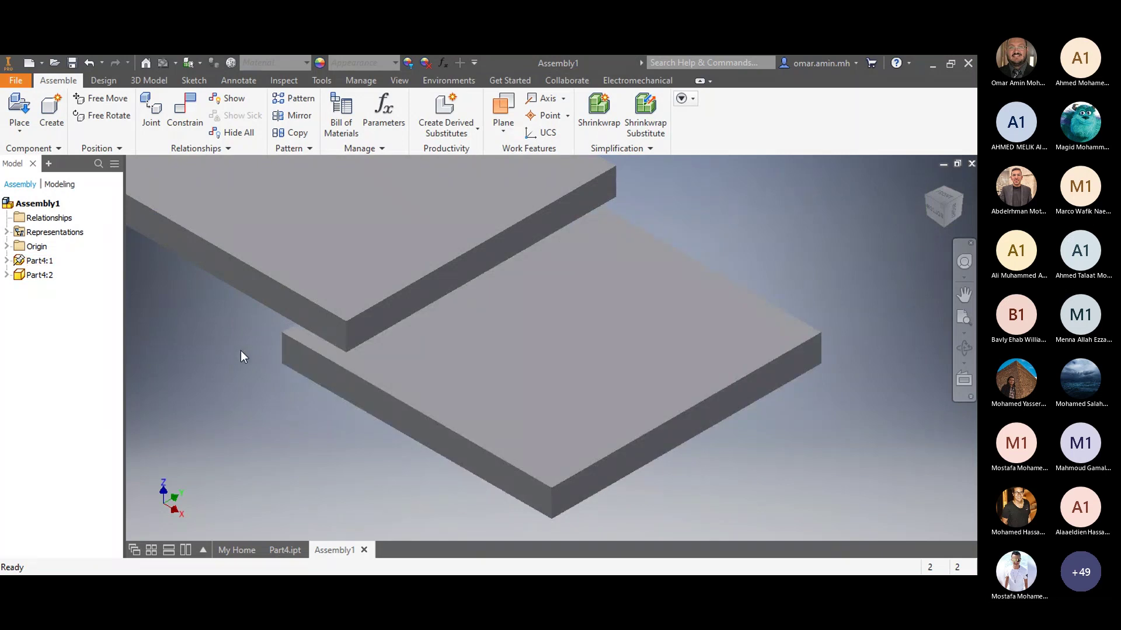
# Step: Constrain one pair of matching side faces of the two plates with a flush solution at 0 mm offset
pyautogui.click(184, 117)
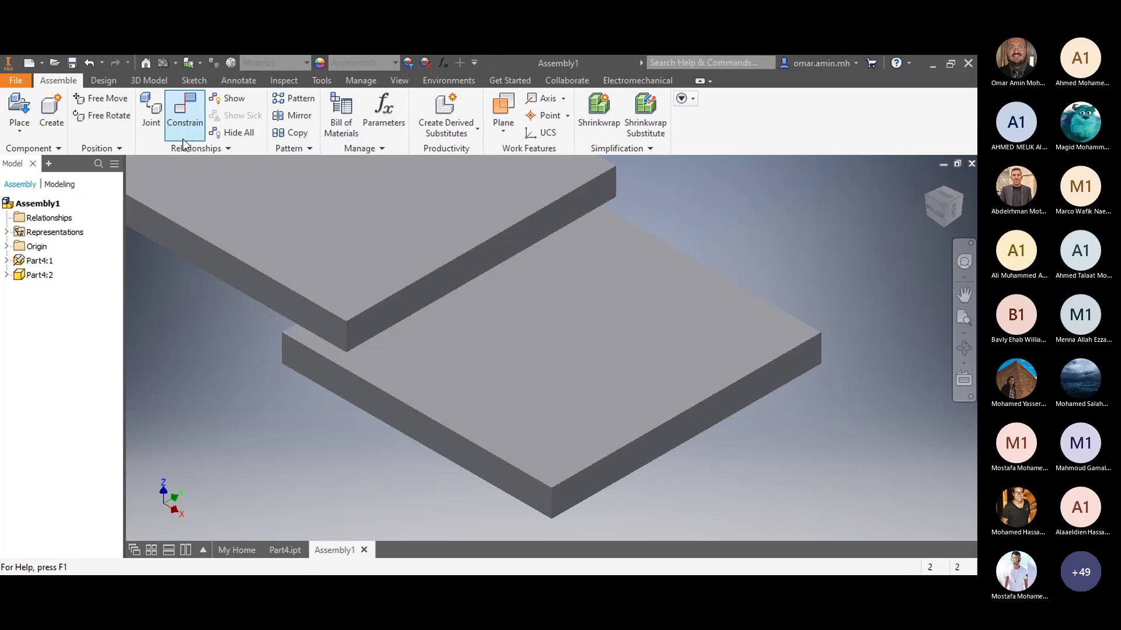
pyautogui.scroll(2, 418, 342)
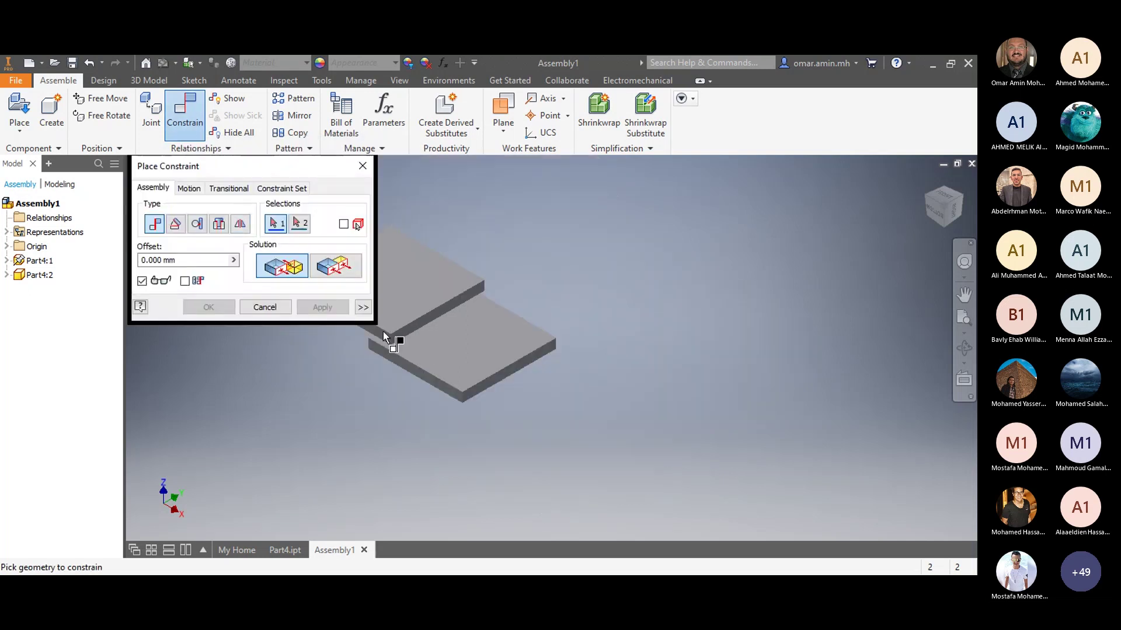
pyautogui.scroll(2, 383, 332)
pyautogui.click(382, 409)
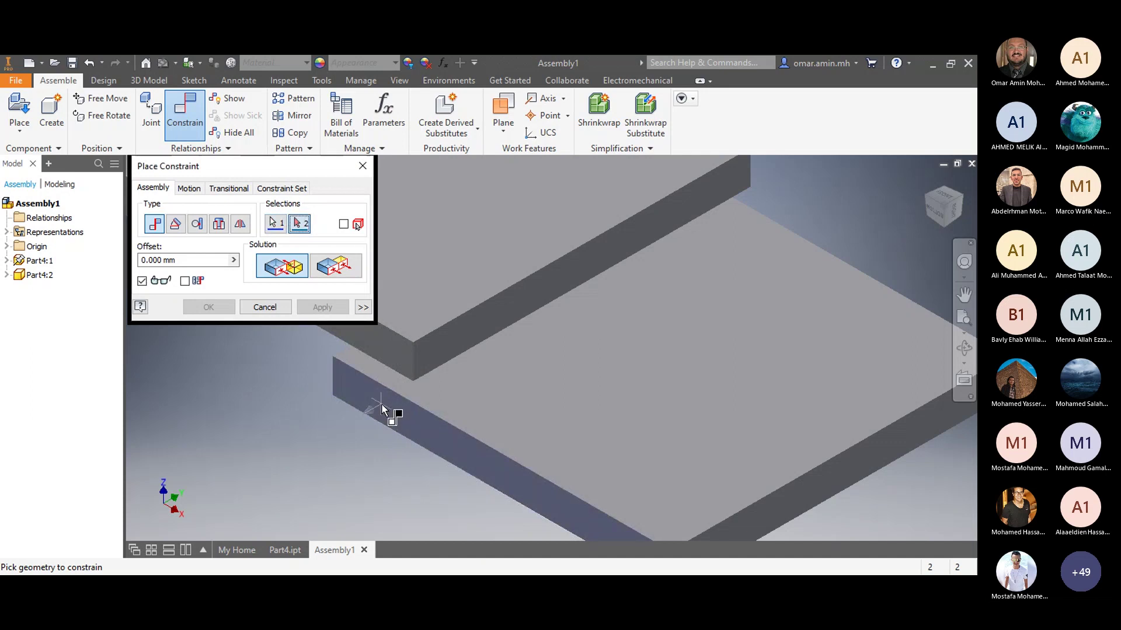
pyautogui.click(393, 351)
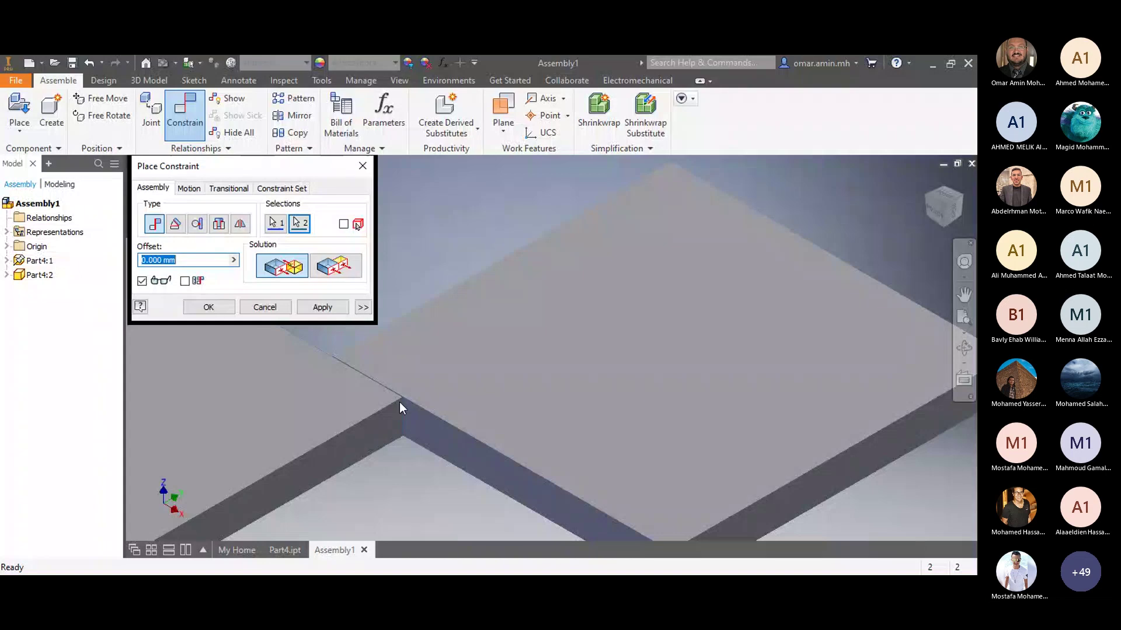
pyautogui.click(336, 270)
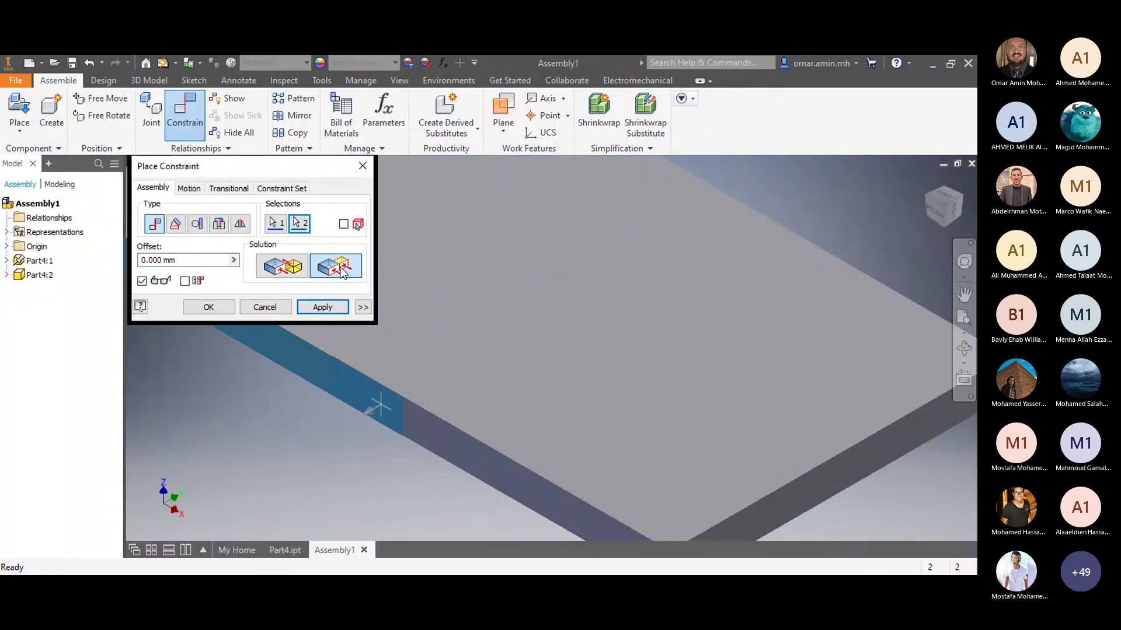
pyautogui.click(316, 308)
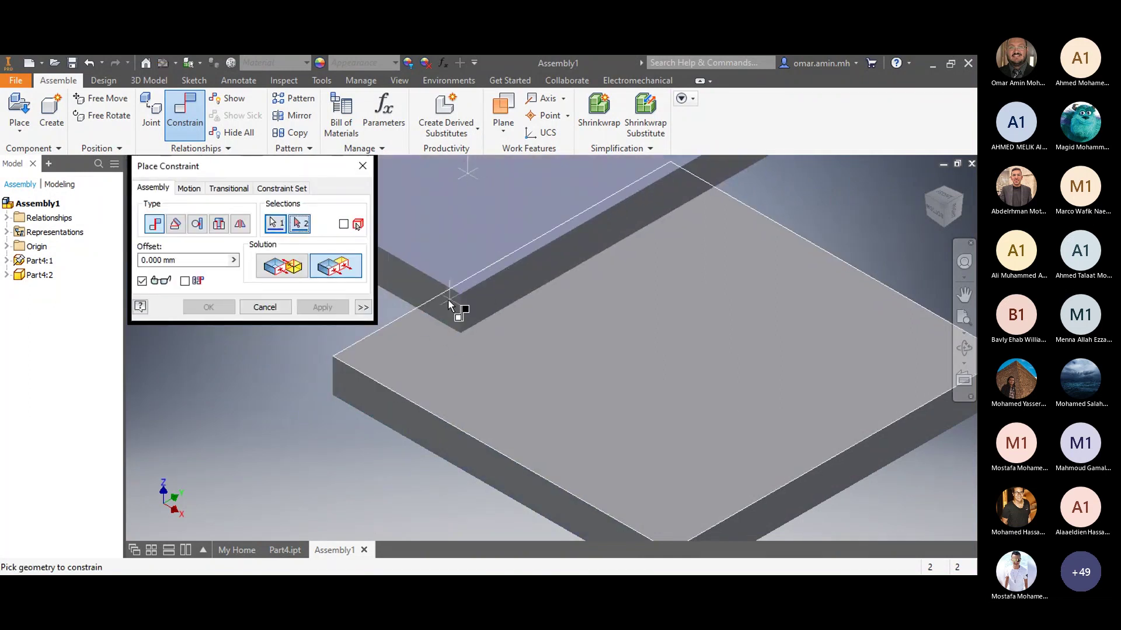
pyautogui.click(447, 299)
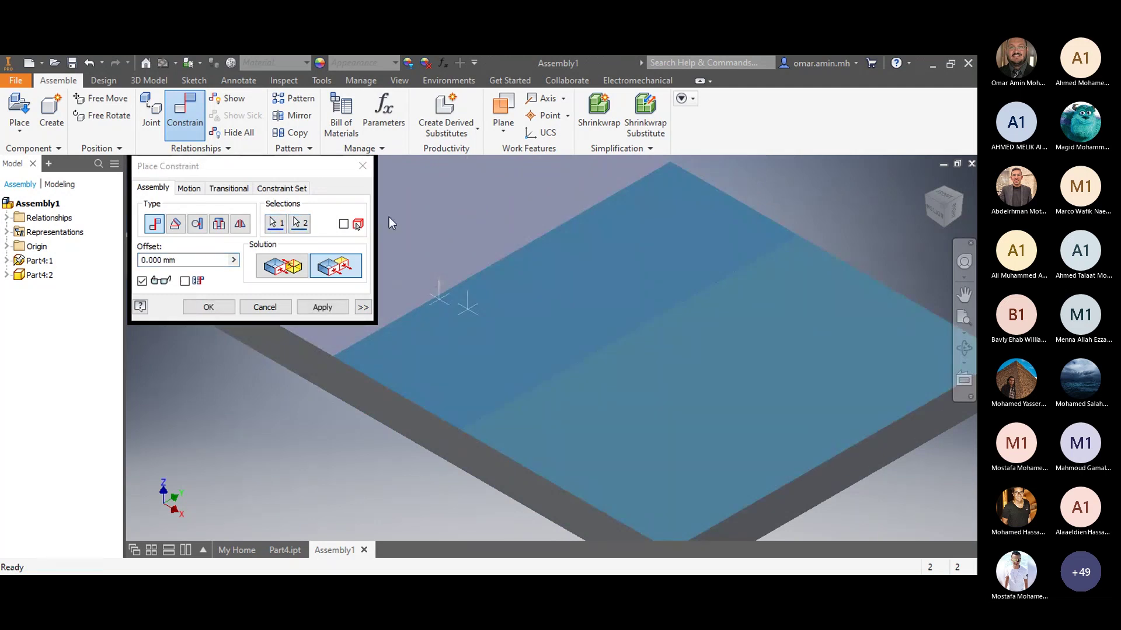
pyautogui.click(269, 308)
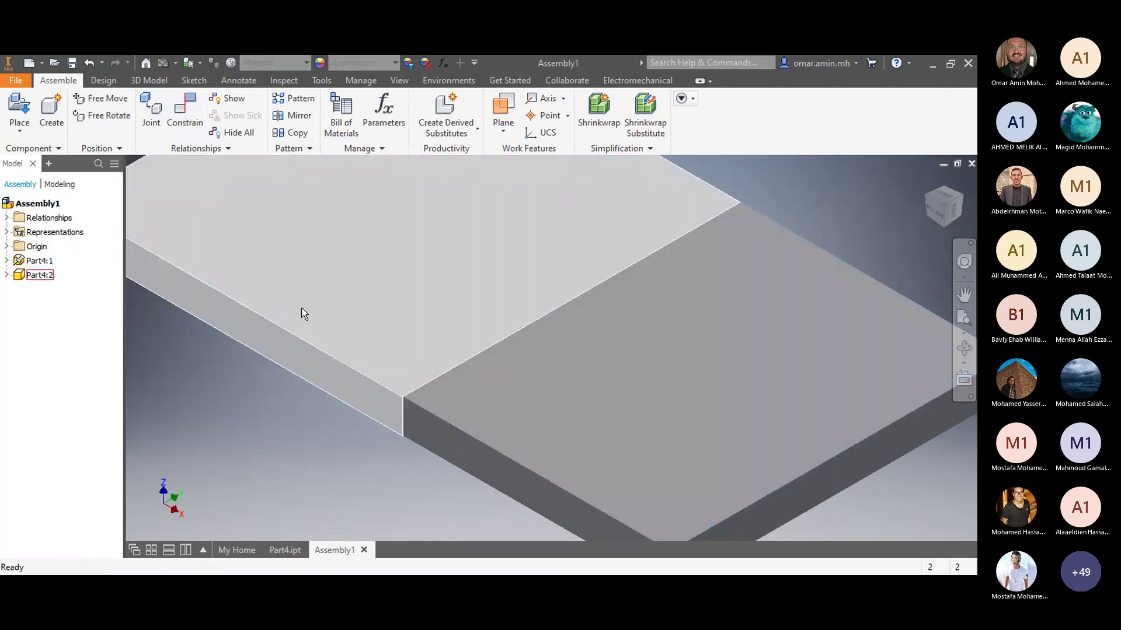
pyautogui.click(250, 247)
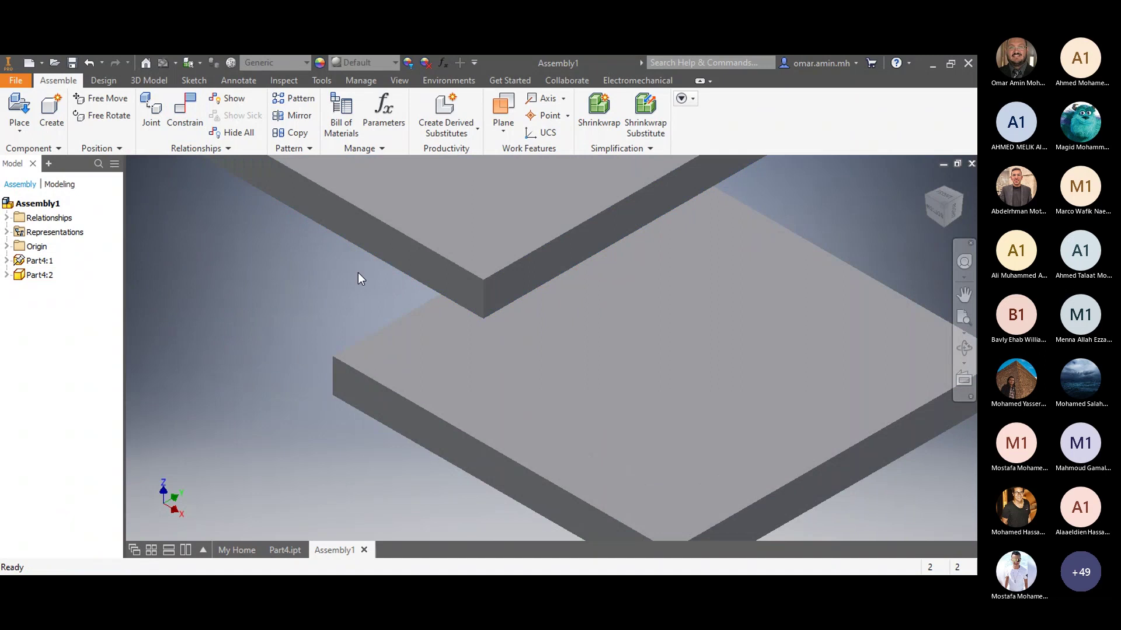
pyautogui.click(178, 99)
pyautogui.click(412, 253)
pyautogui.click(383, 415)
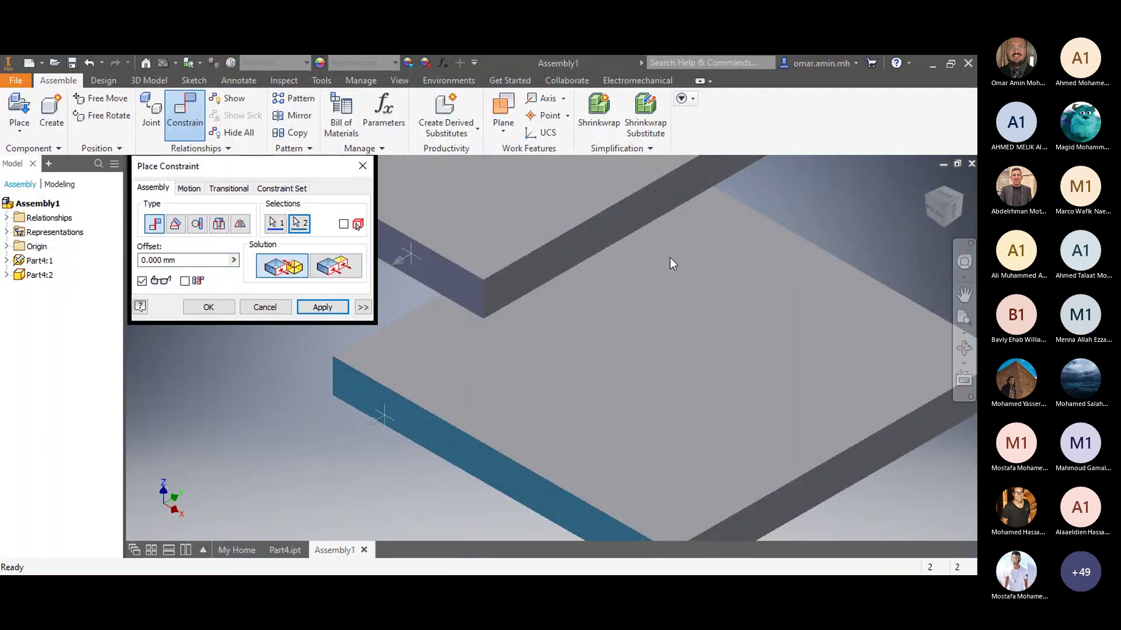
pyautogui.click(362, 165)
# Step: Check the grounded plate's existing flush constraint and make the adjacent pair of side faces flush at 0 mm offset
pyautogui.click(6, 261)
pyautogui.click(52, 289)
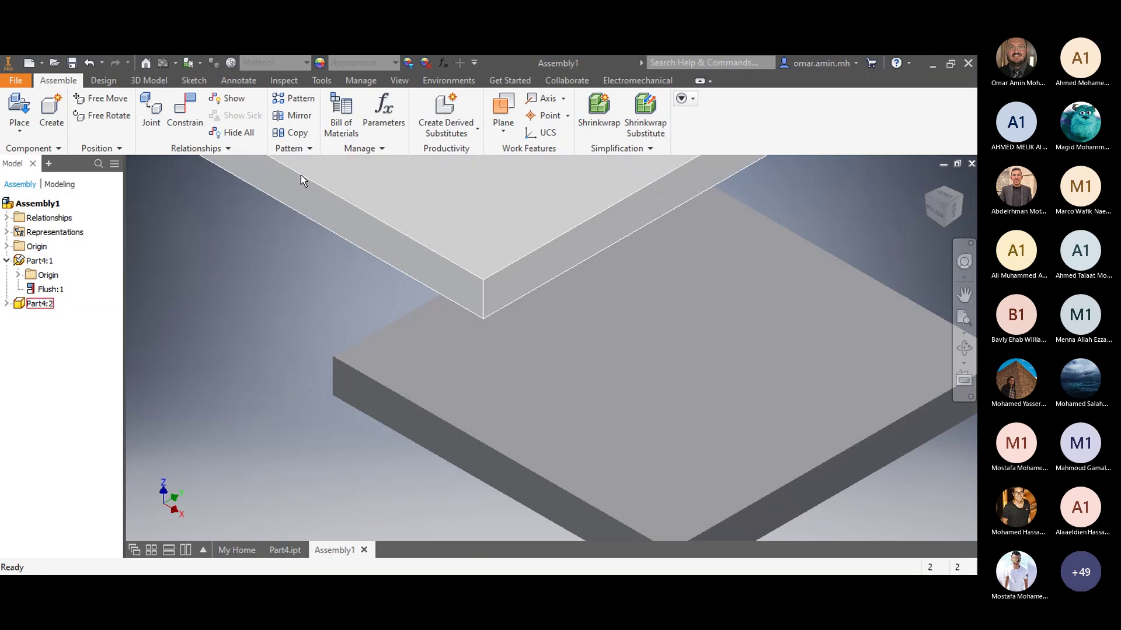
pyautogui.click(184, 112)
pyautogui.click(534, 271)
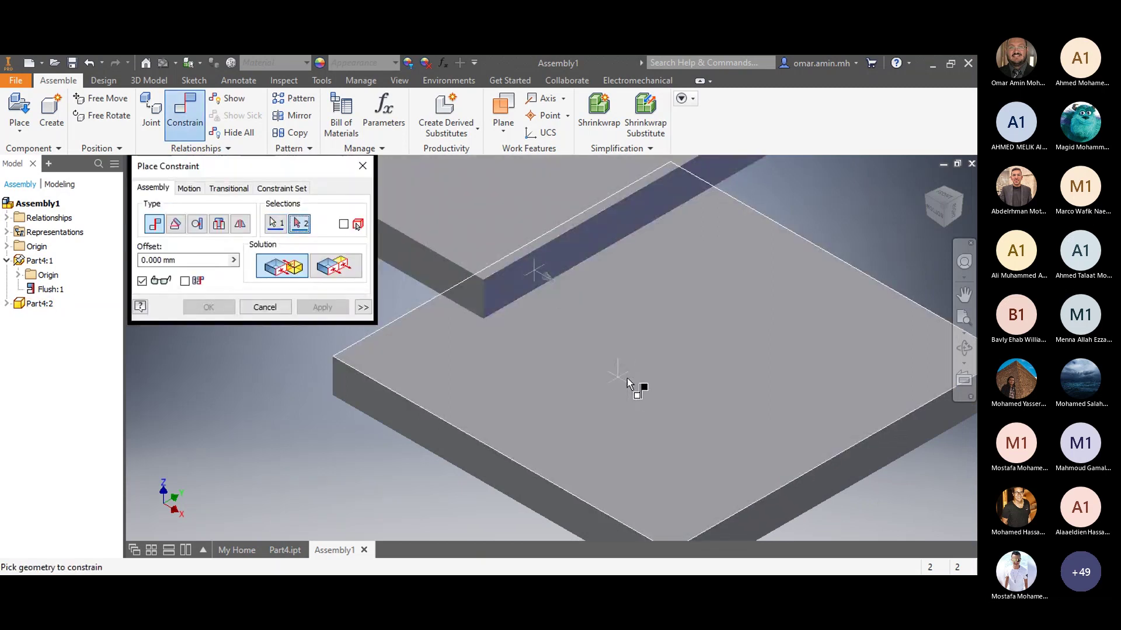
pyautogui.scroll(-3, 642, 397)
pyautogui.click(699, 471)
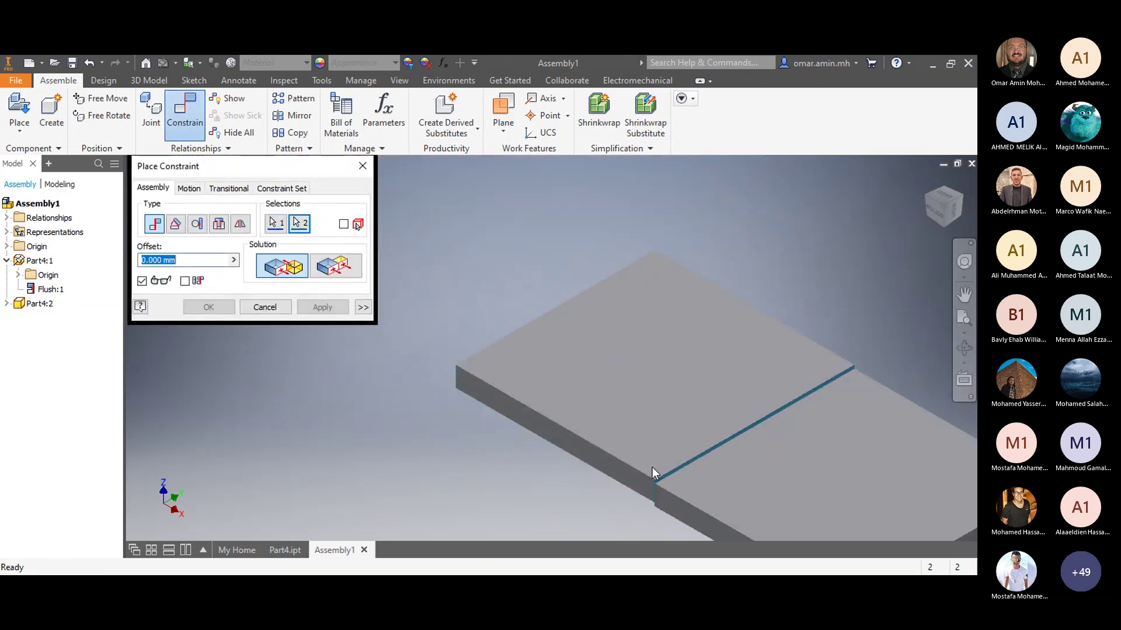
pyautogui.click(348, 270)
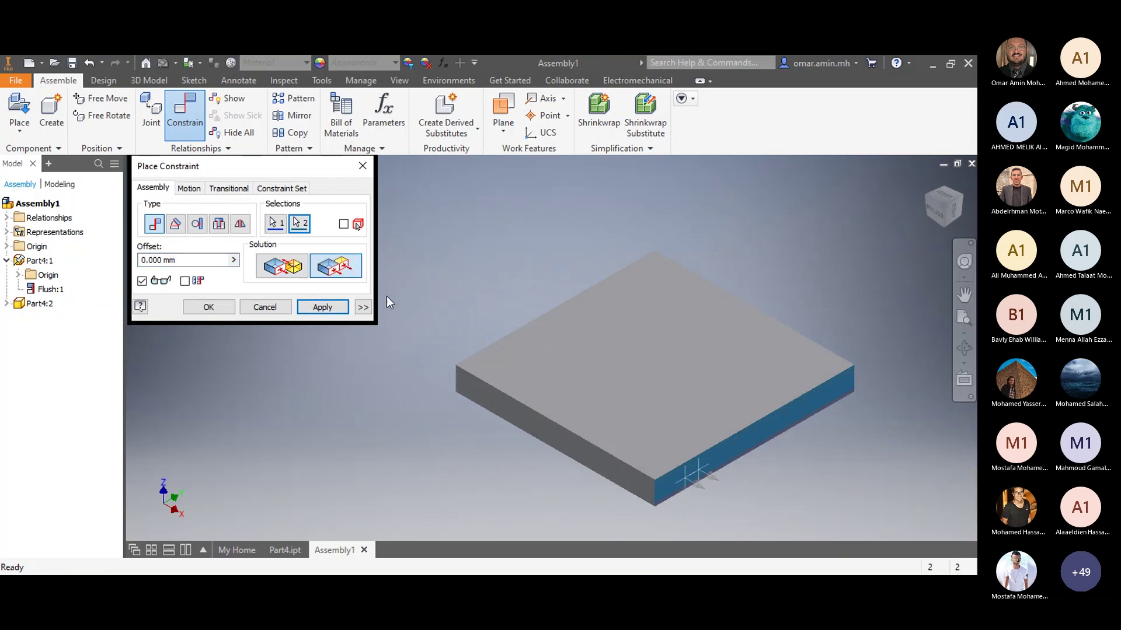
pyautogui.click(322, 308)
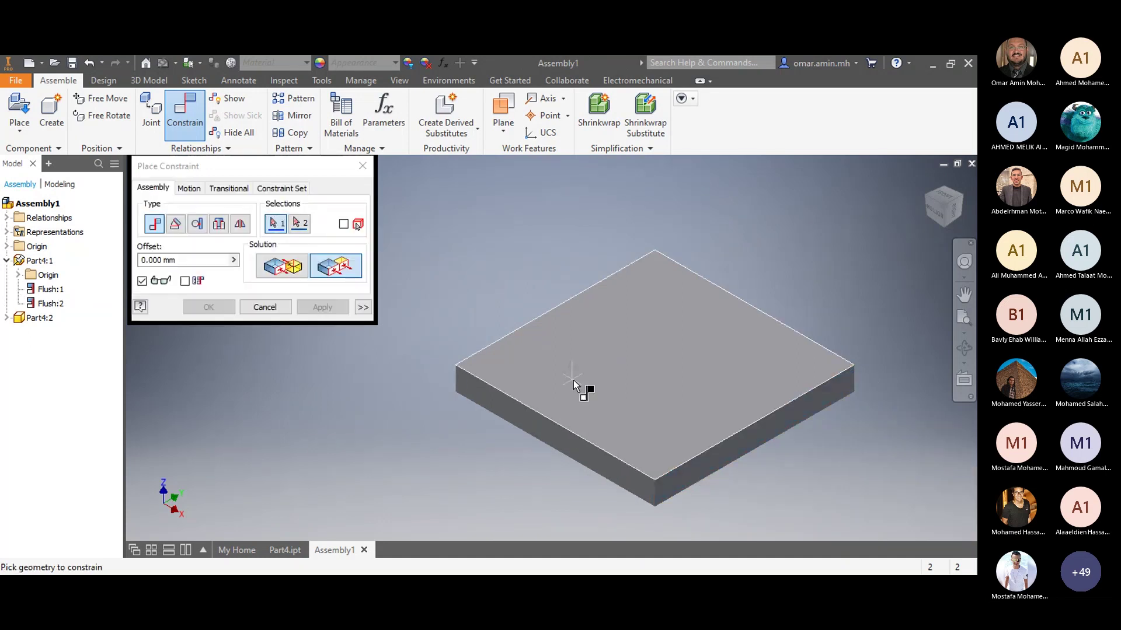
# Step: Move the ungrounded plate straight up so a gap separates it from the grounded plate
pyautogui.click(587, 460)
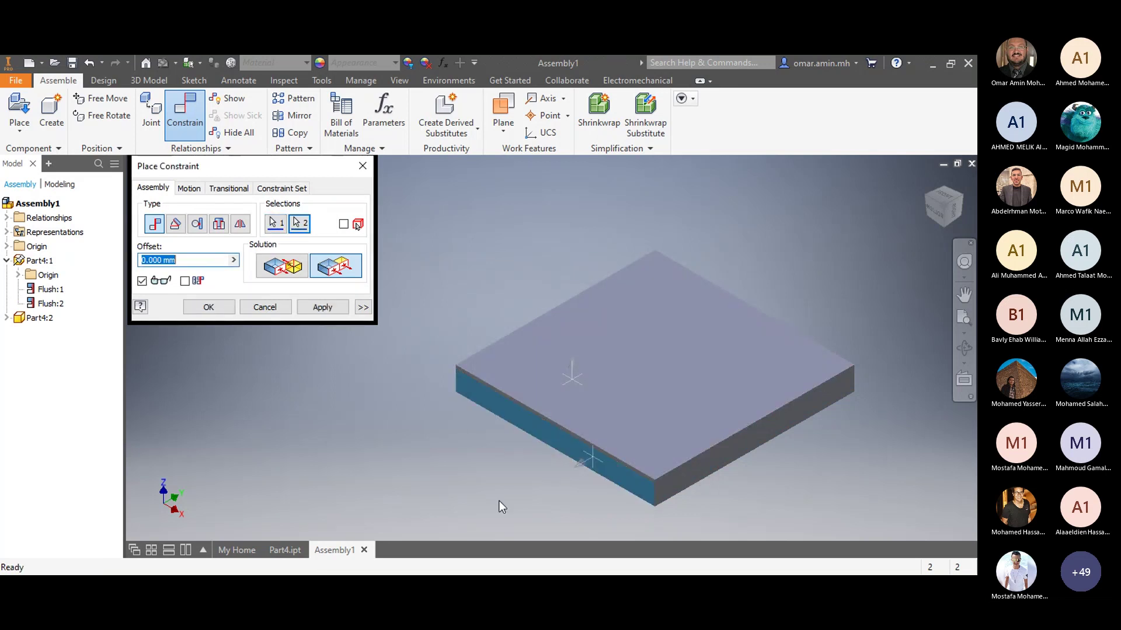
pyautogui.click(292, 308)
pyautogui.moveTo(466, 467); pyautogui.dragTo(469, 365)
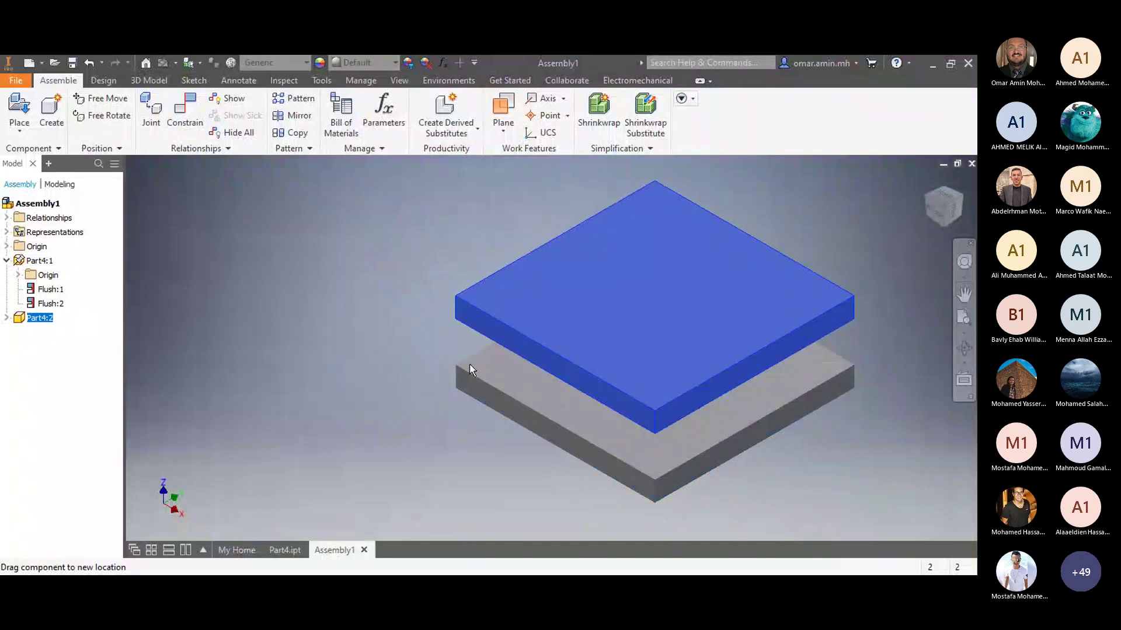
pyautogui.moveTo(564, 331); pyautogui.dragTo(583, 350)
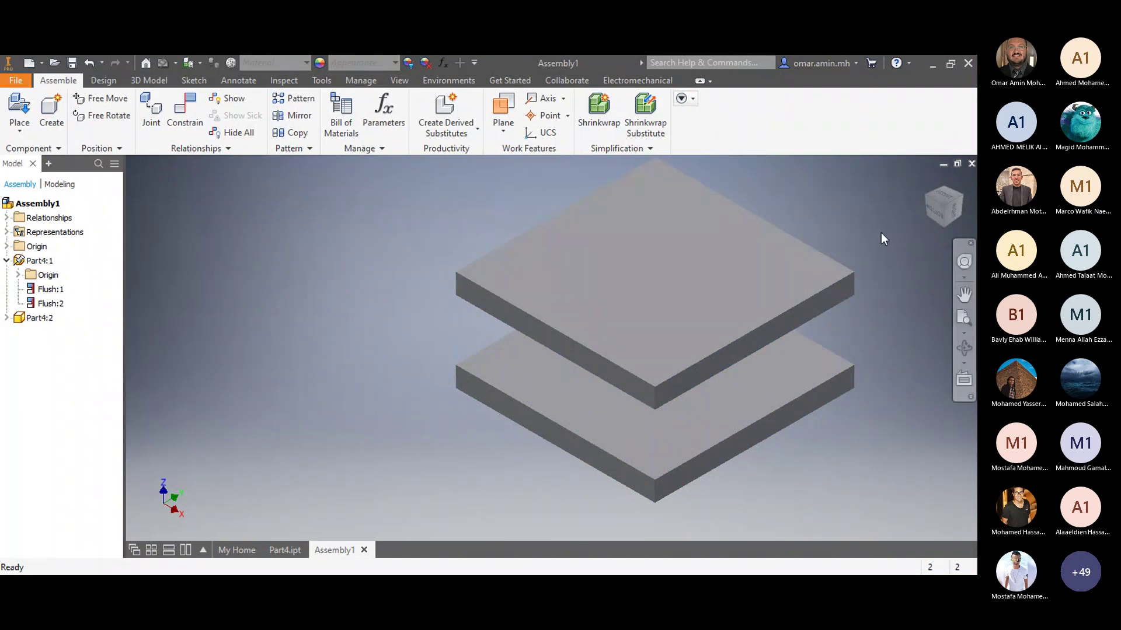
# Step: Mate the underside of the upper plate to the top face of the grounded plate at 0 mm offset
pyautogui.click(944, 228)
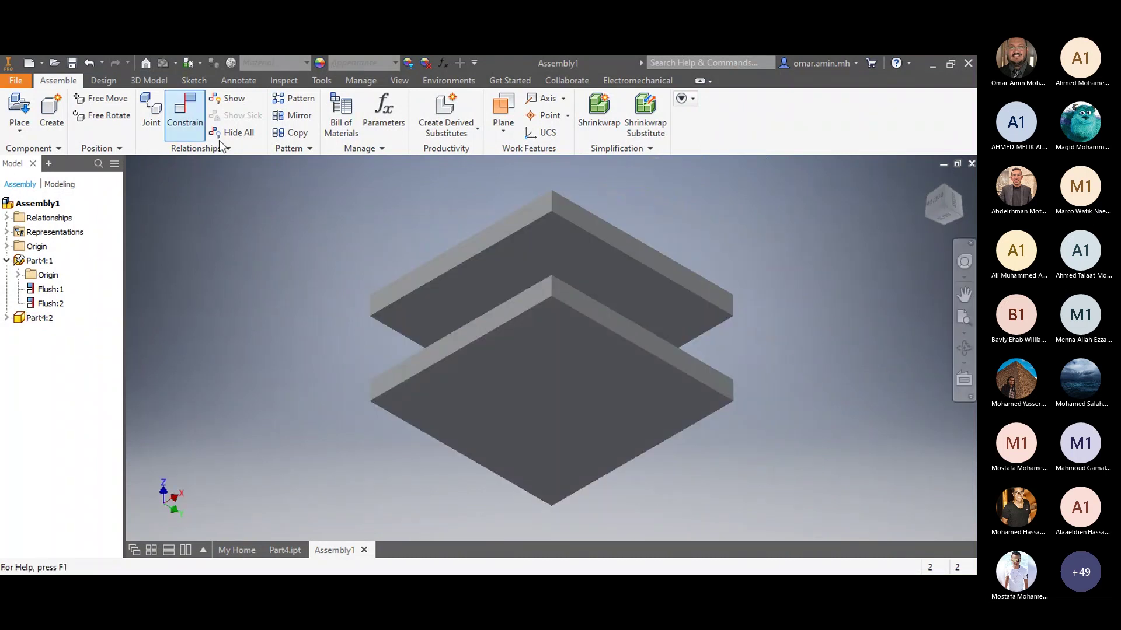
pyautogui.click(185, 112)
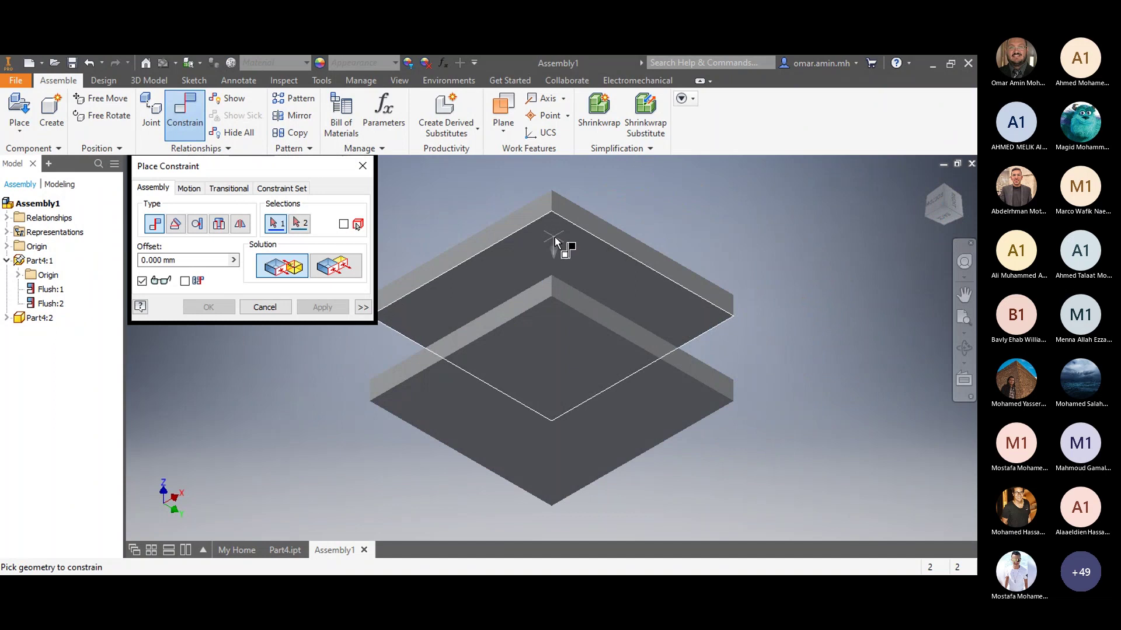
pyautogui.click(944, 186)
pyautogui.click(611, 403)
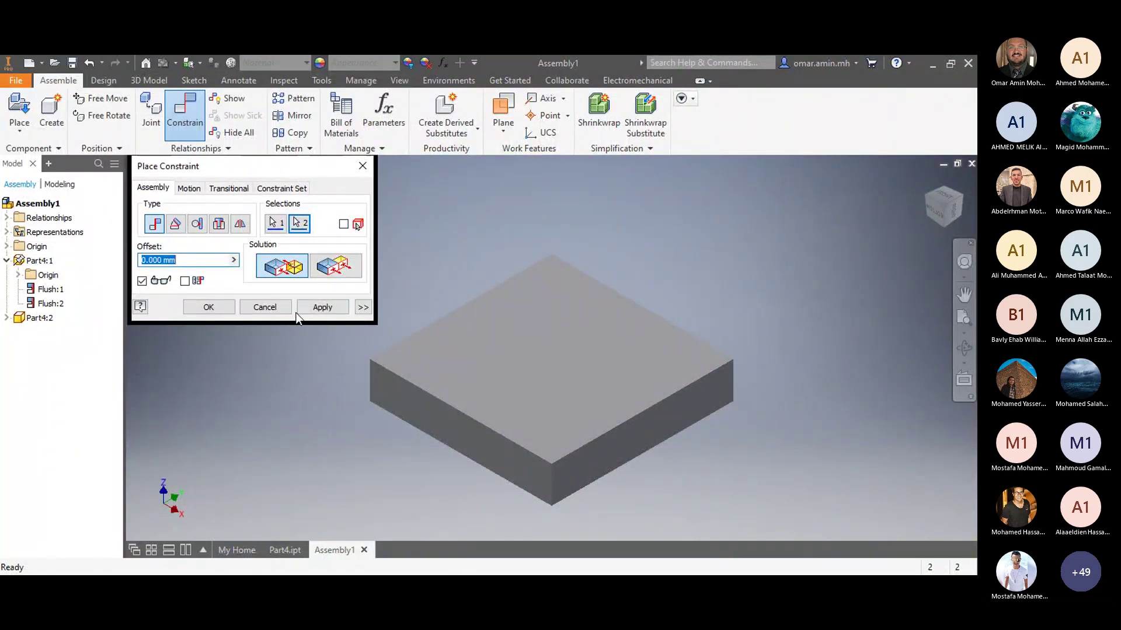
pyautogui.click(315, 308)
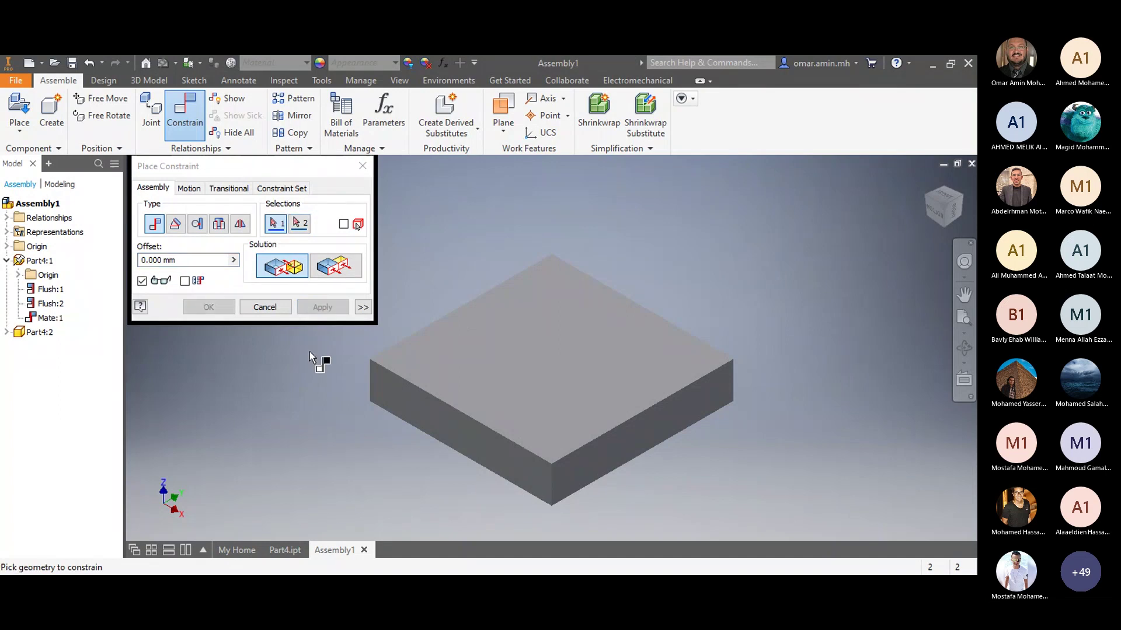
pyautogui.click(264, 308)
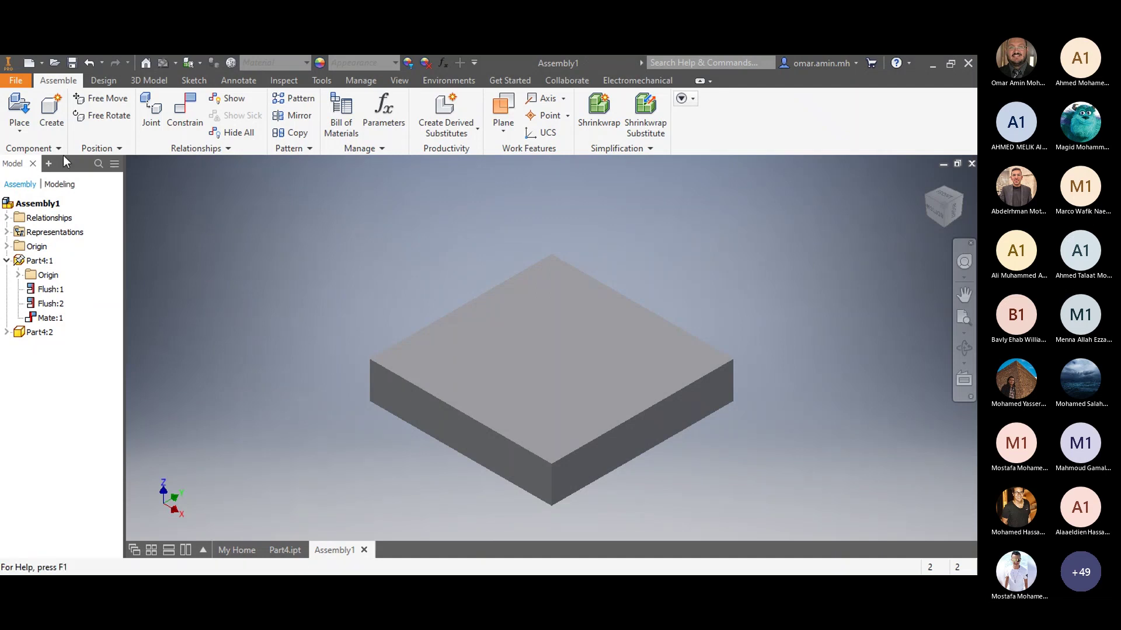
# Step: Open Content Center for part placement and look through the Cable & Harness, Fasteners, IDF and Mold categories
pyautogui.click(27, 135)
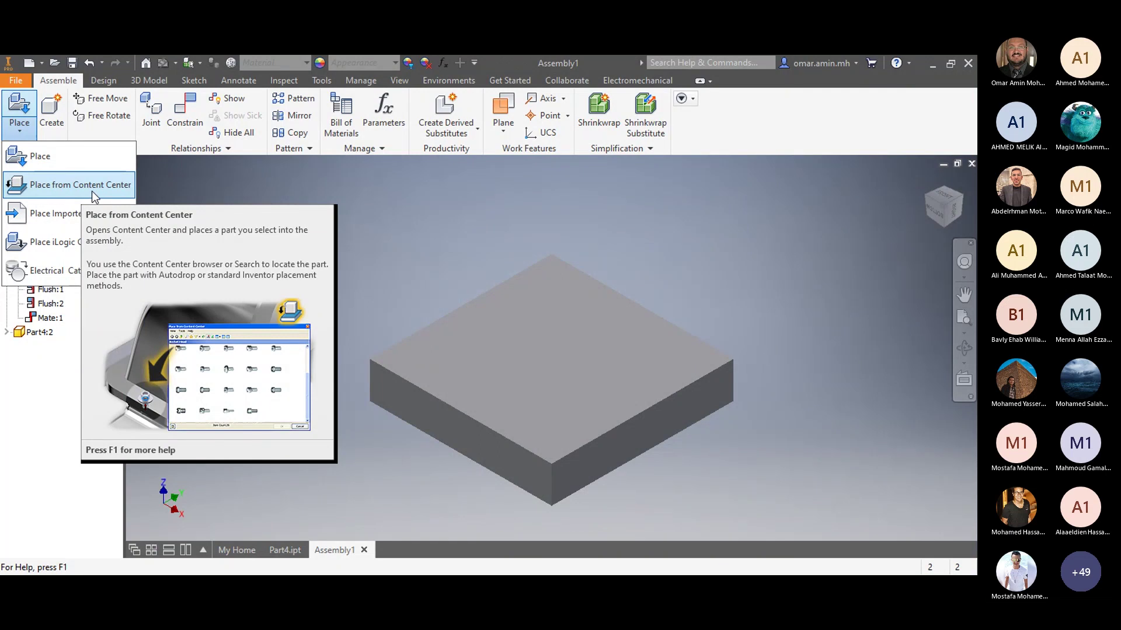
pyautogui.click(113, 192)
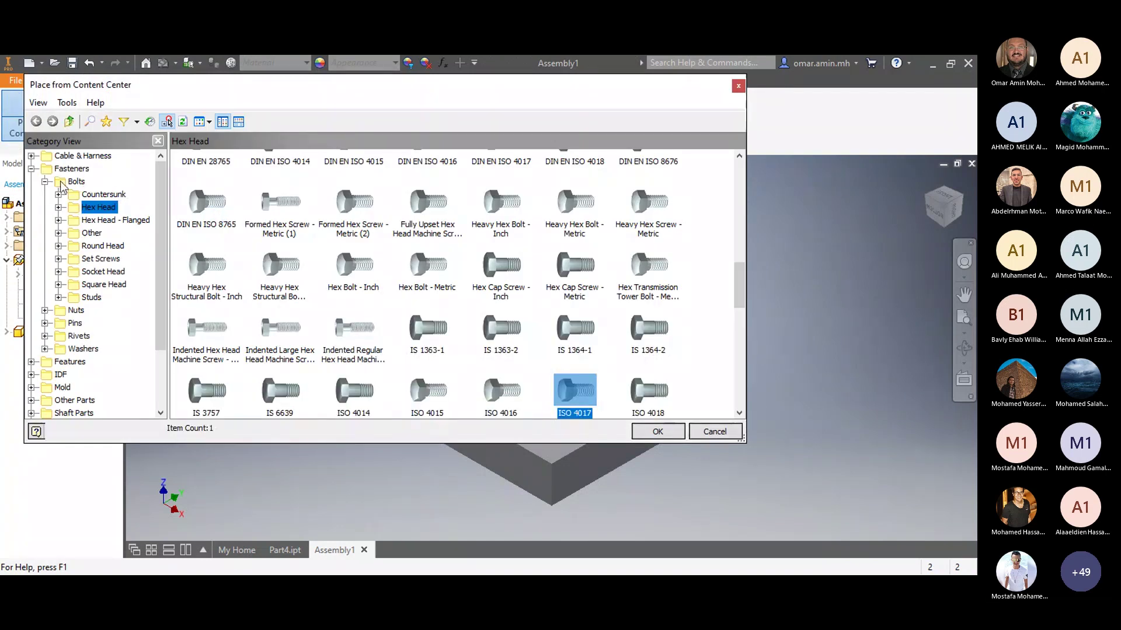
pyautogui.click(46, 181)
pyautogui.click(30, 168)
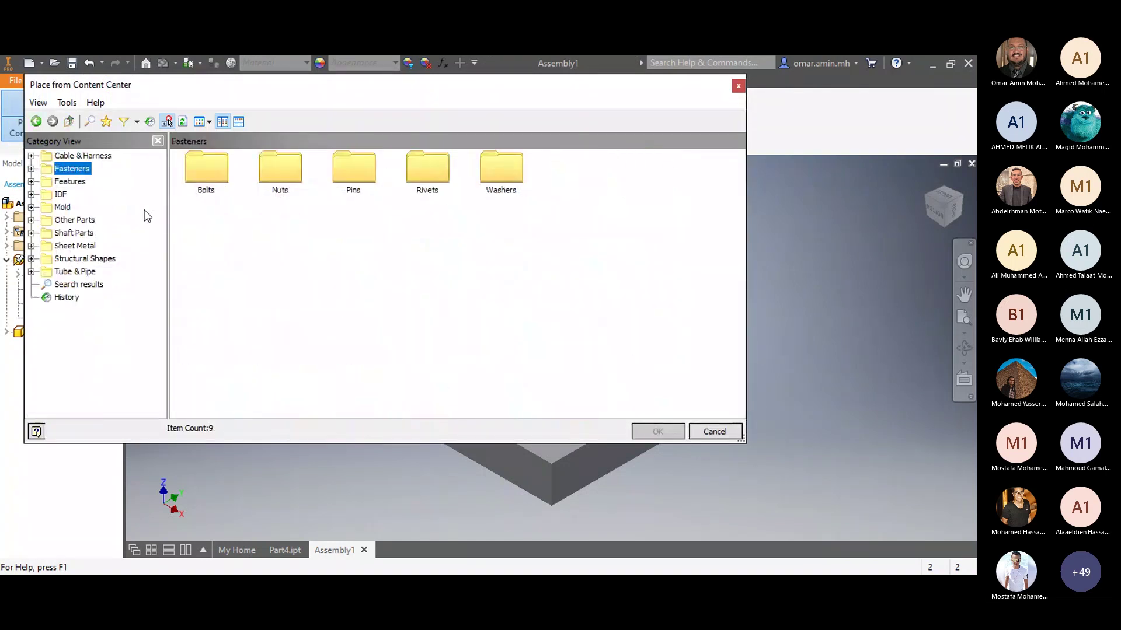
pyautogui.click(74, 157)
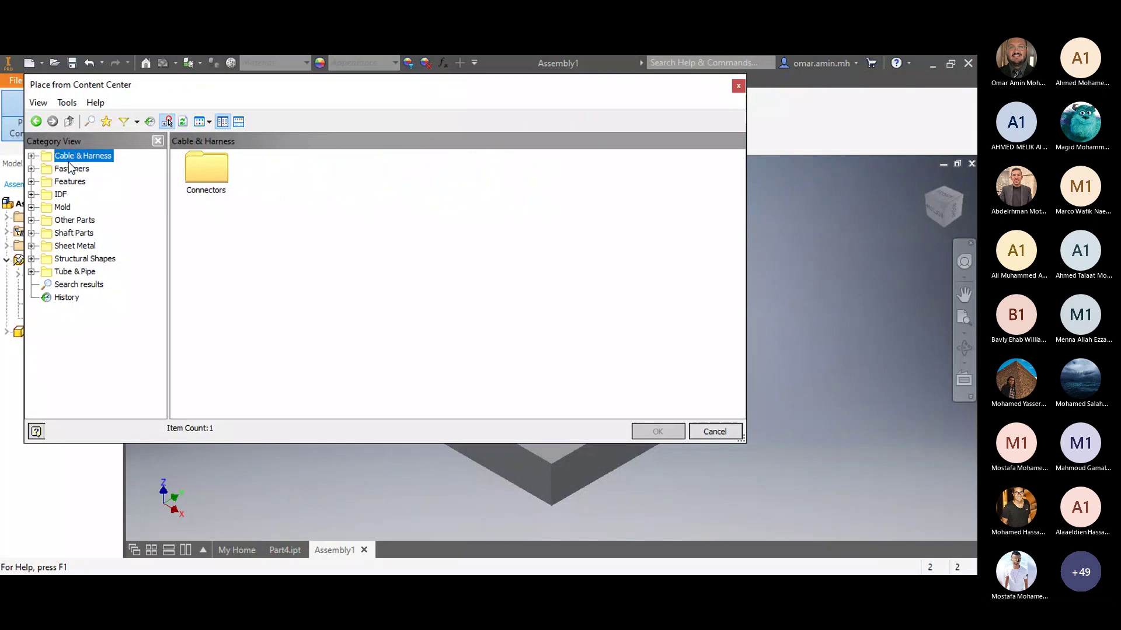
pyautogui.click(69, 170)
pyautogui.click(60, 194)
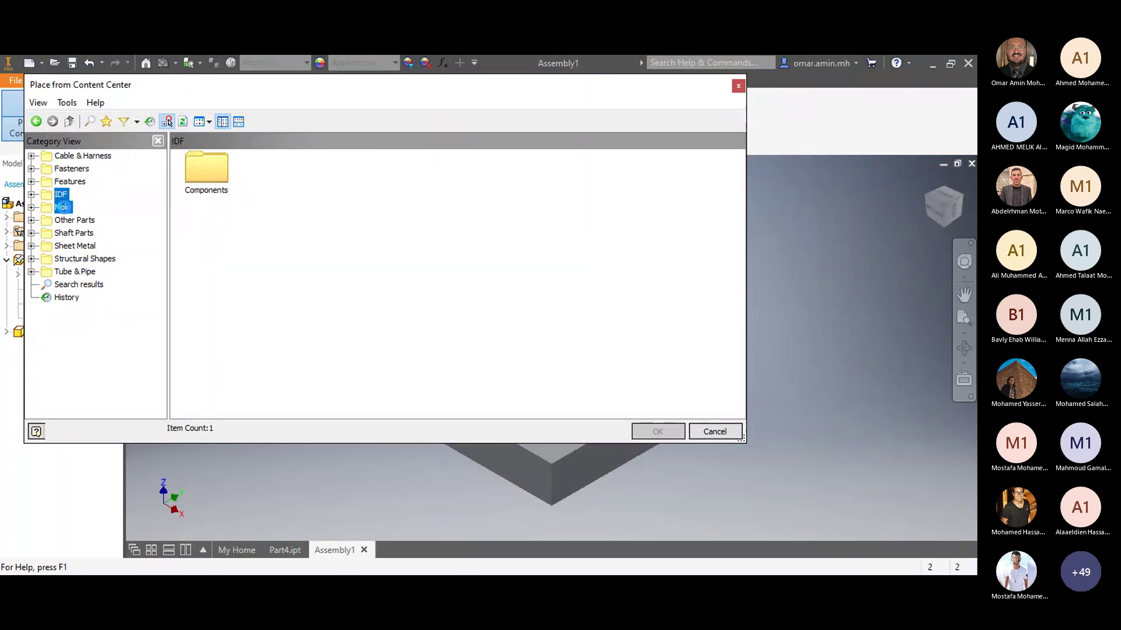
pyautogui.click(62, 208)
pyautogui.click(65, 169)
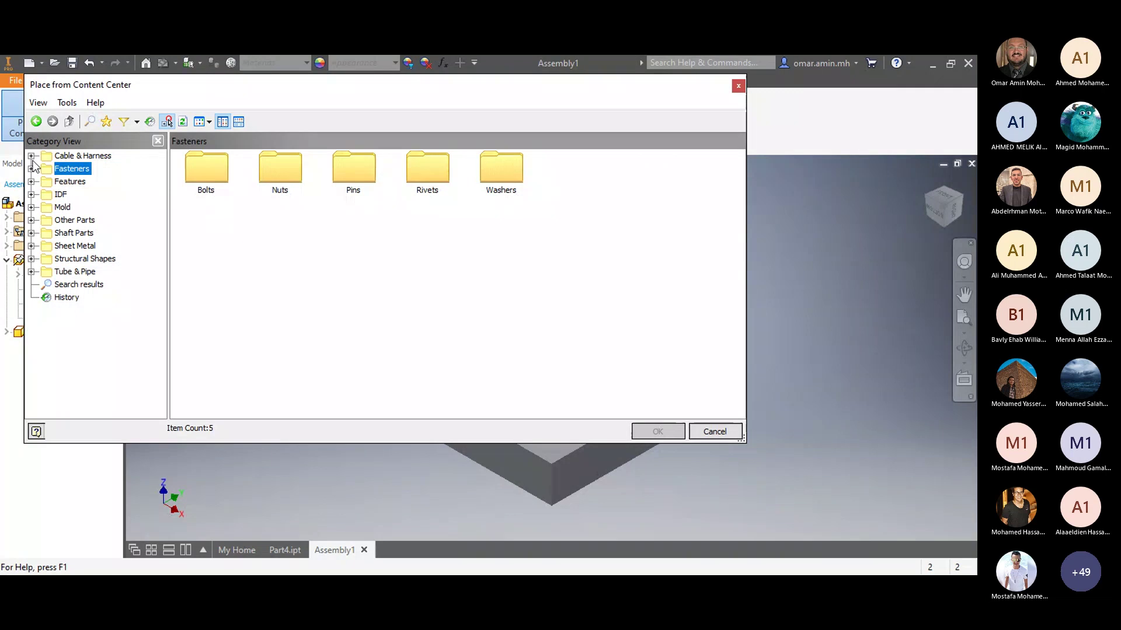
# Step: Browse the Hex Head bolts in the Fasteners category and close Content Center without placing a part
pyautogui.click(212, 187)
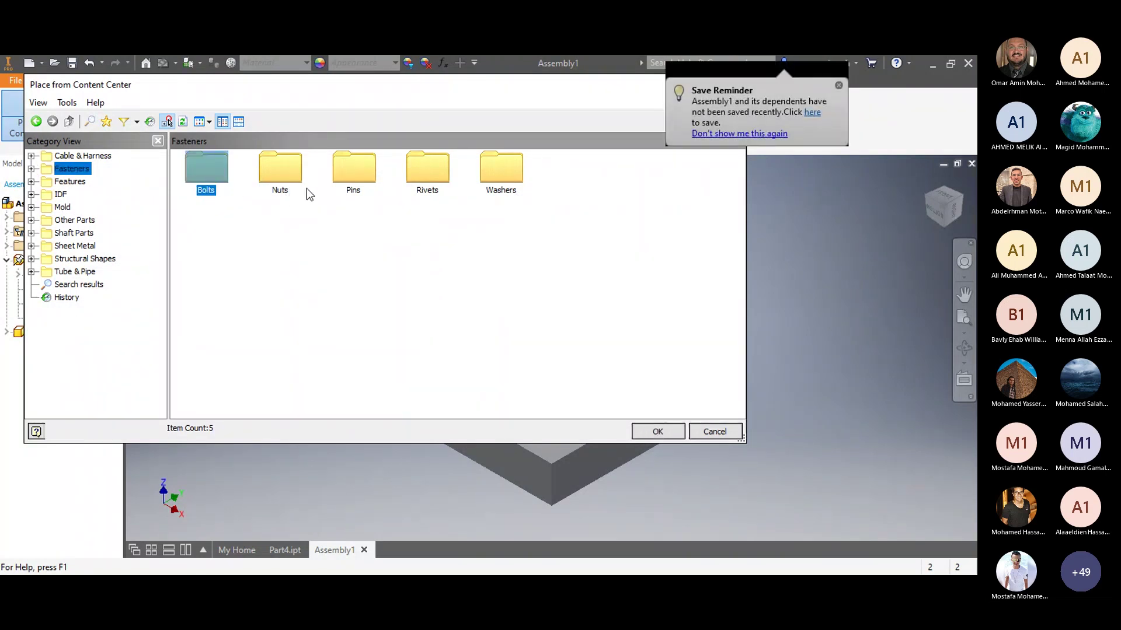
pyautogui.doubleClick(211, 190)
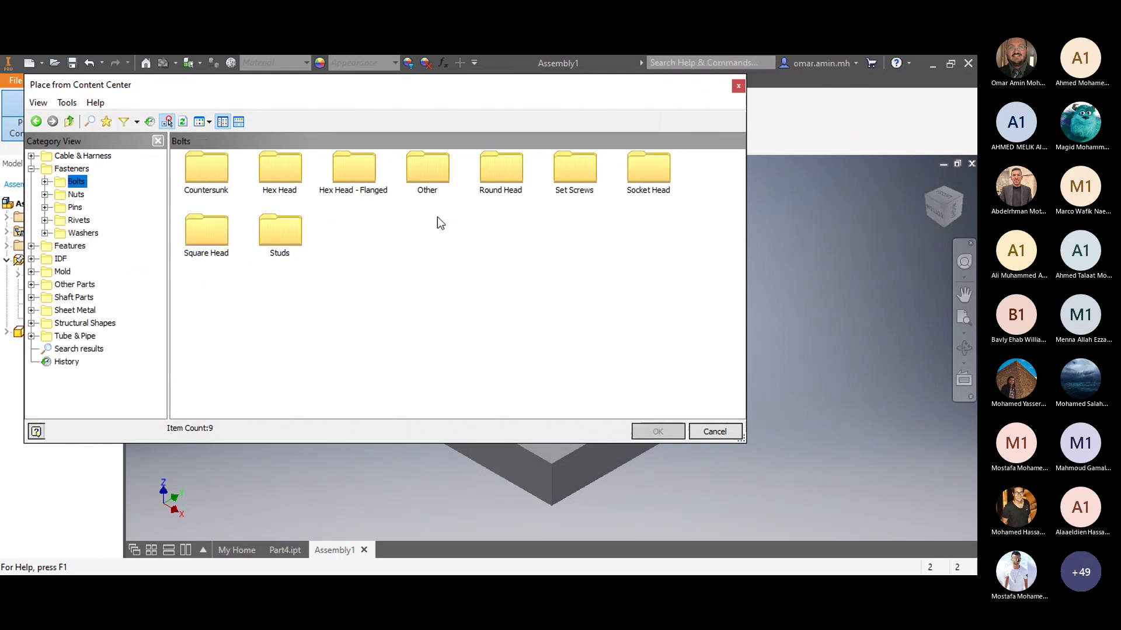
pyautogui.click(288, 188)
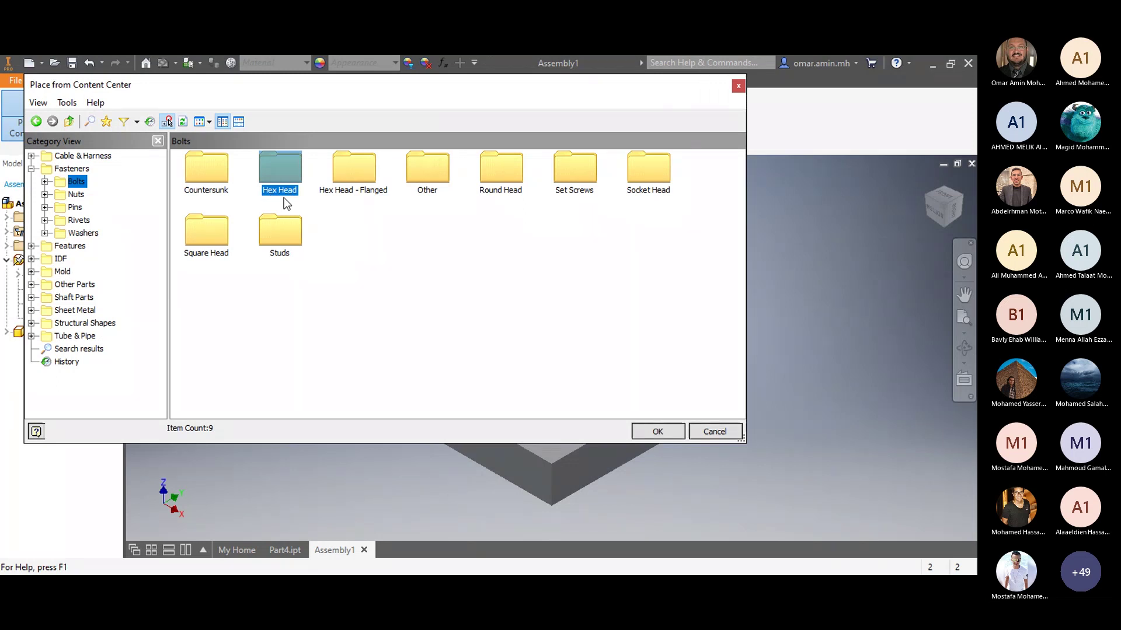
pyautogui.doubleClick(279, 173)
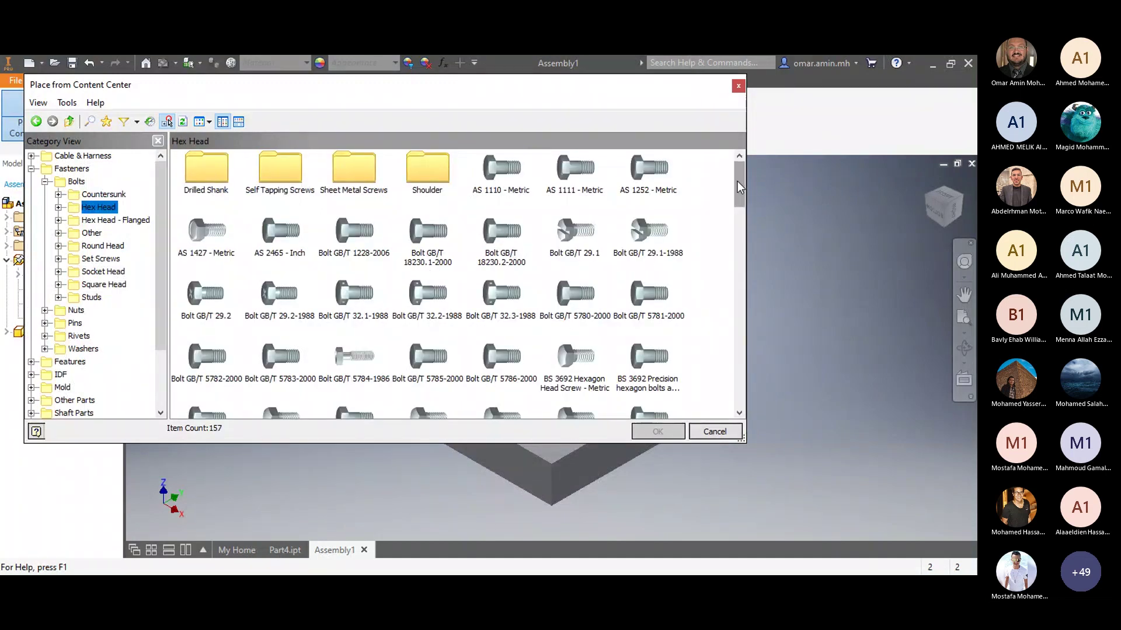
pyautogui.scroll(-1, 741, 193)
pyautogui.moveTo(745, 194); pyautogui.dragTo(751, 234)
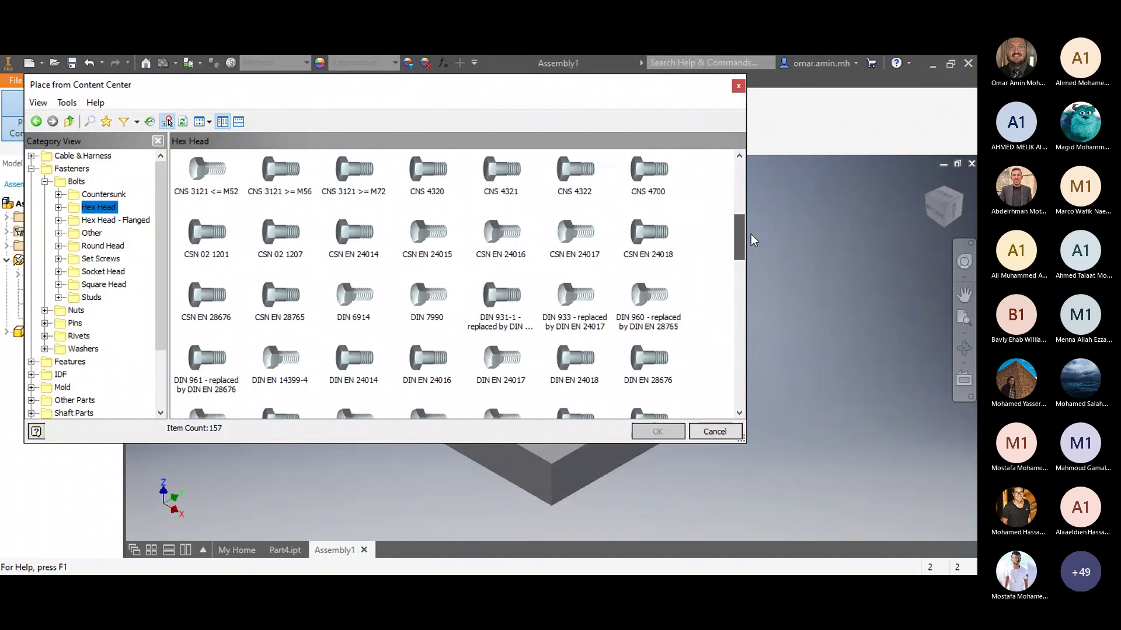
pyautogui.moveTo(751, 233); pyautogui.dragTo(751, 276)
pyautogui.click(729, 428)
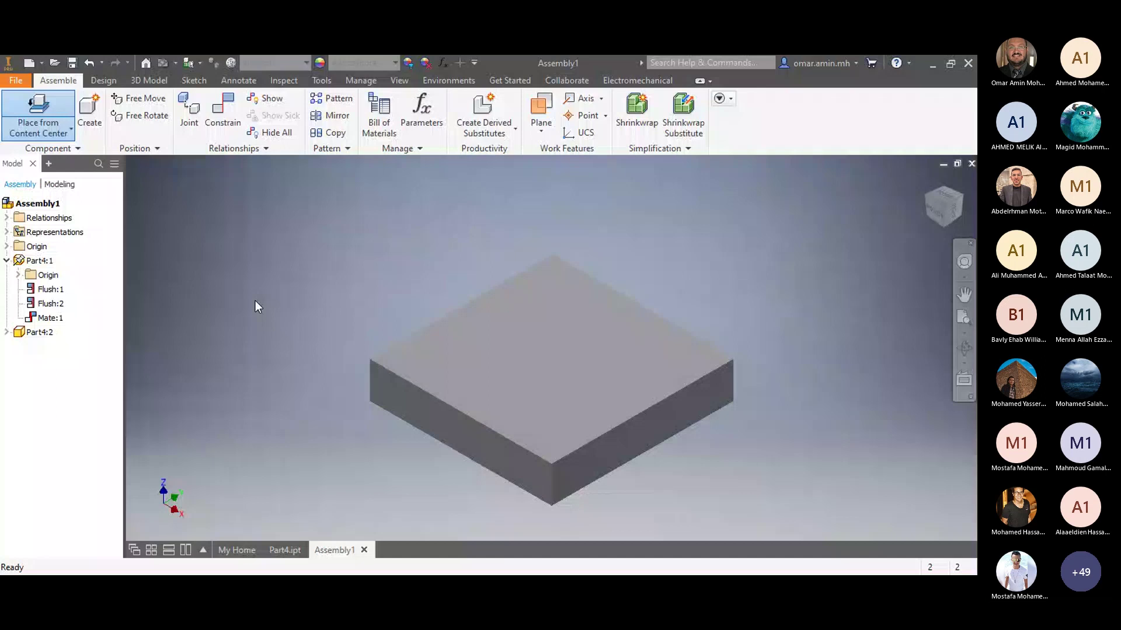
pyautogui.click(41, 131)
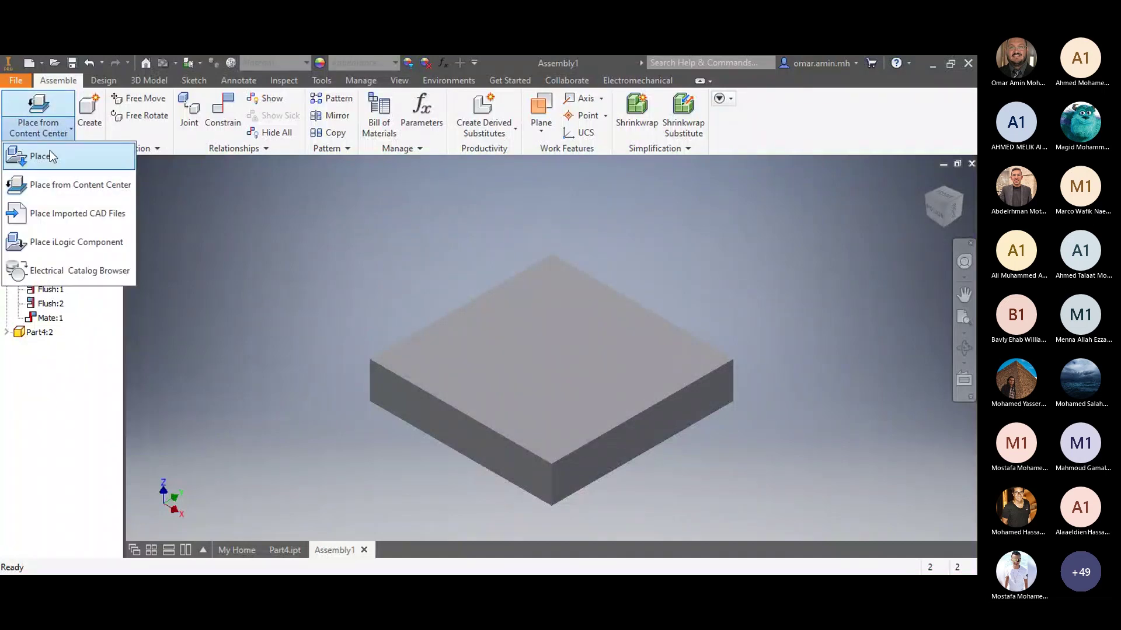
pyautogui.click(50, 155)
pyautogui.press('Escape')
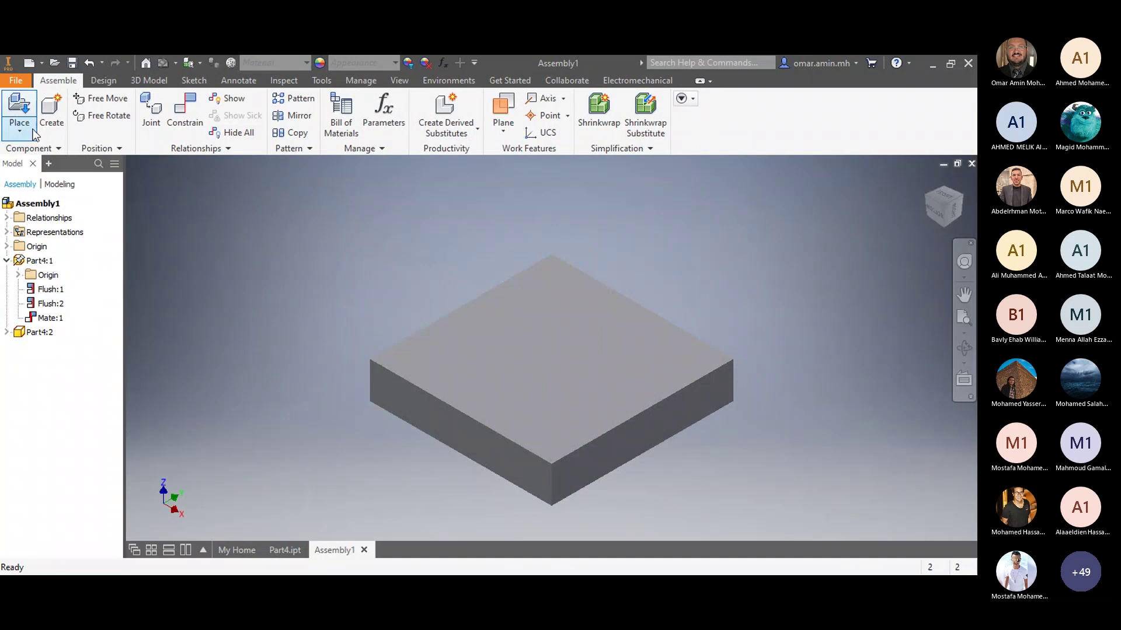
# Step: Open Content Center for part placement and look through the Features, Sheet Metal and Tube & Pipe categories
pyautogui.click(33, 133)
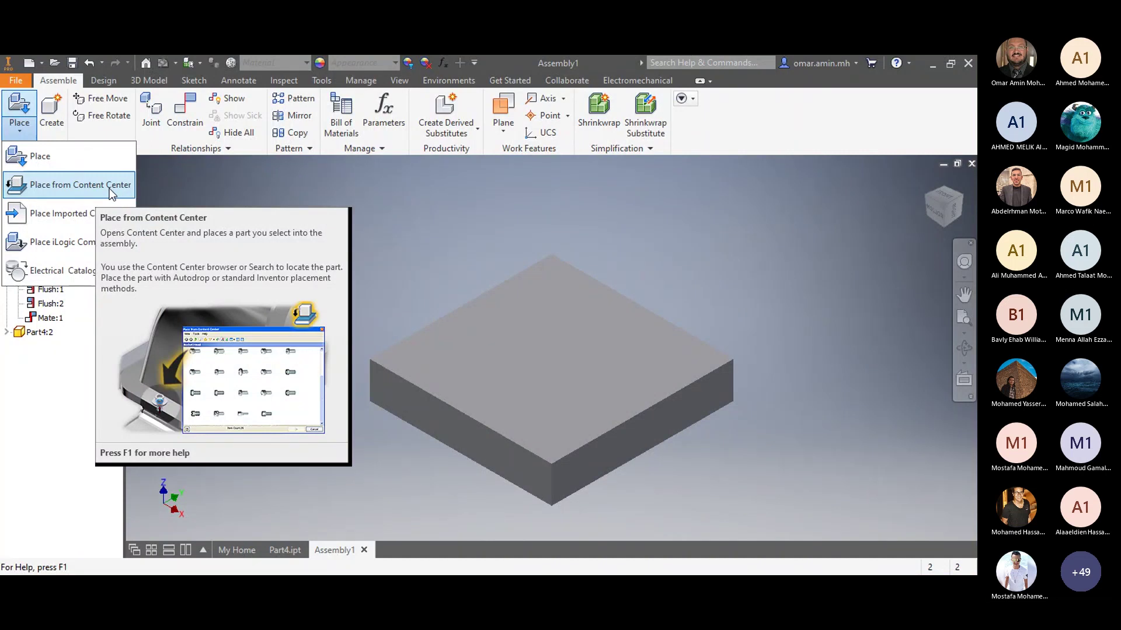
pyautogui.click(112, 193)
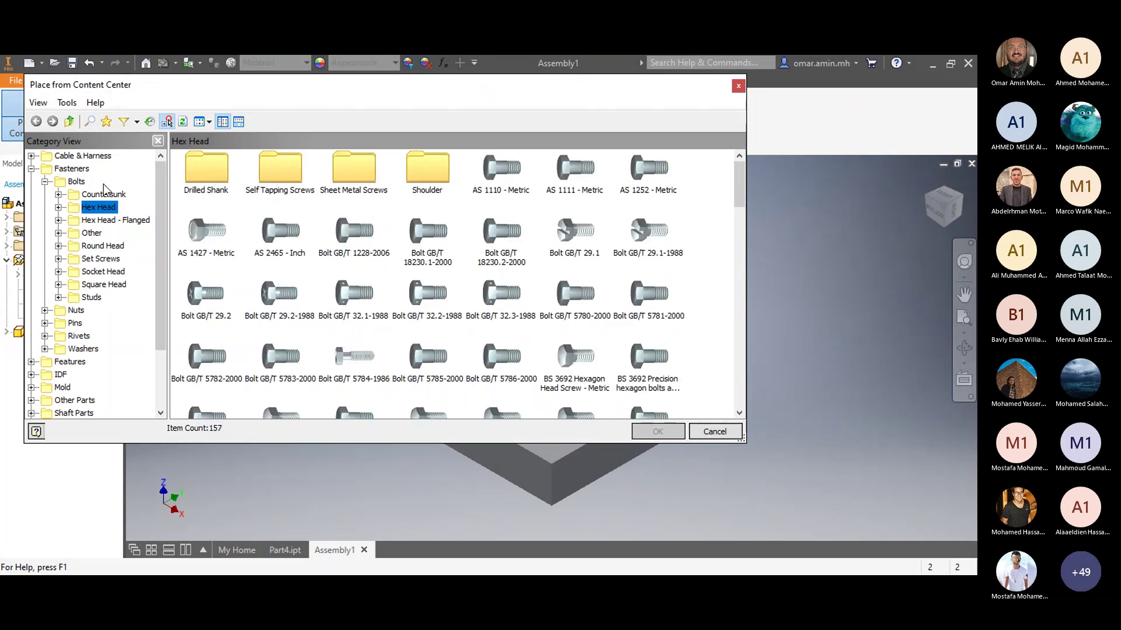
pyautogui.click(32, 169)
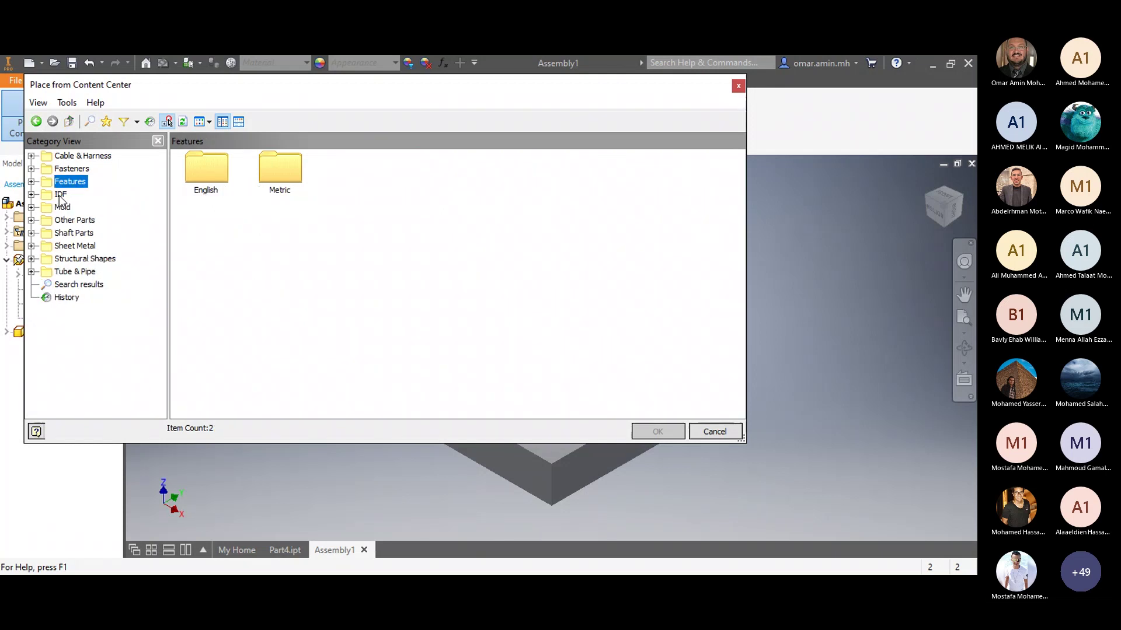
pyautogui.click(71, 245)
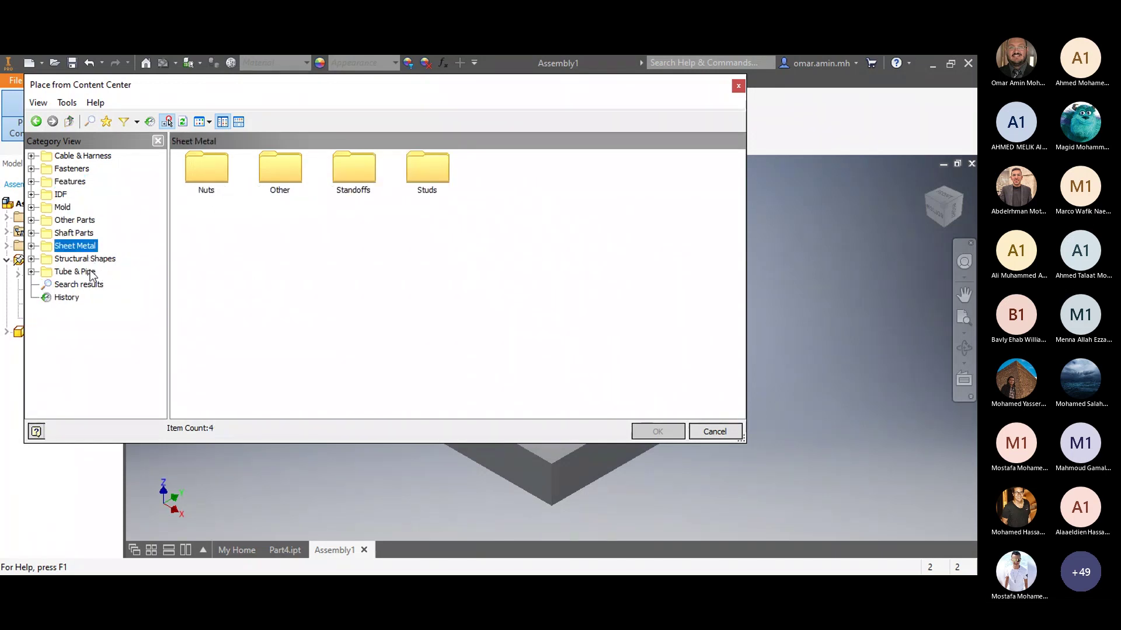
pyautogui.click(90, 272)
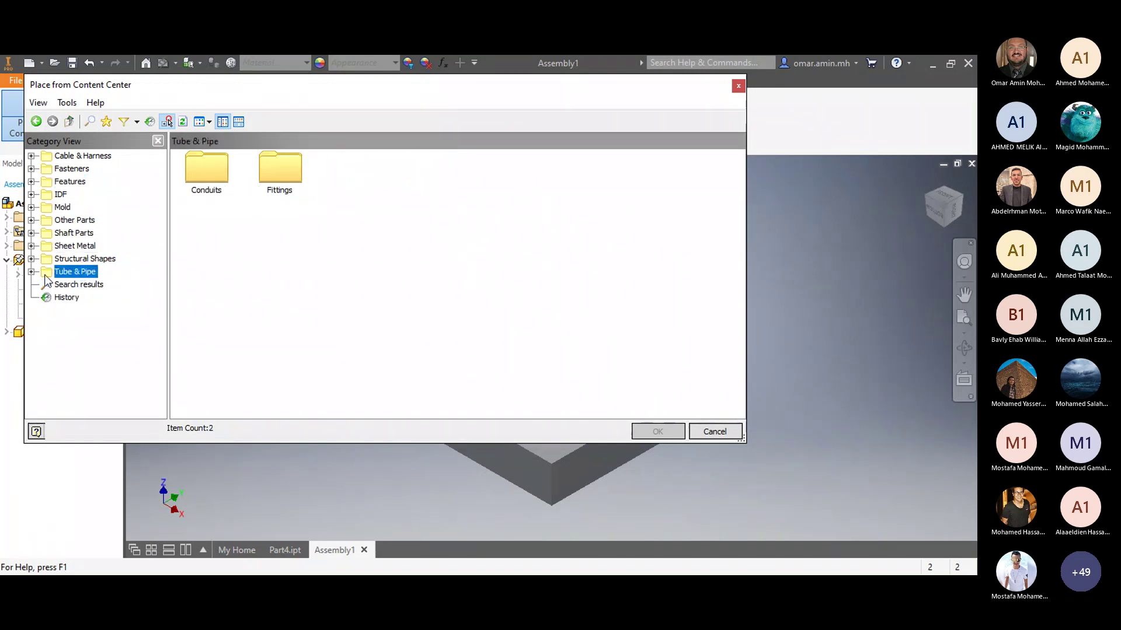
# Step: Go to the Hex Head bolts under Bolts in the Fasteners category
pyautogui.click(75, 169)
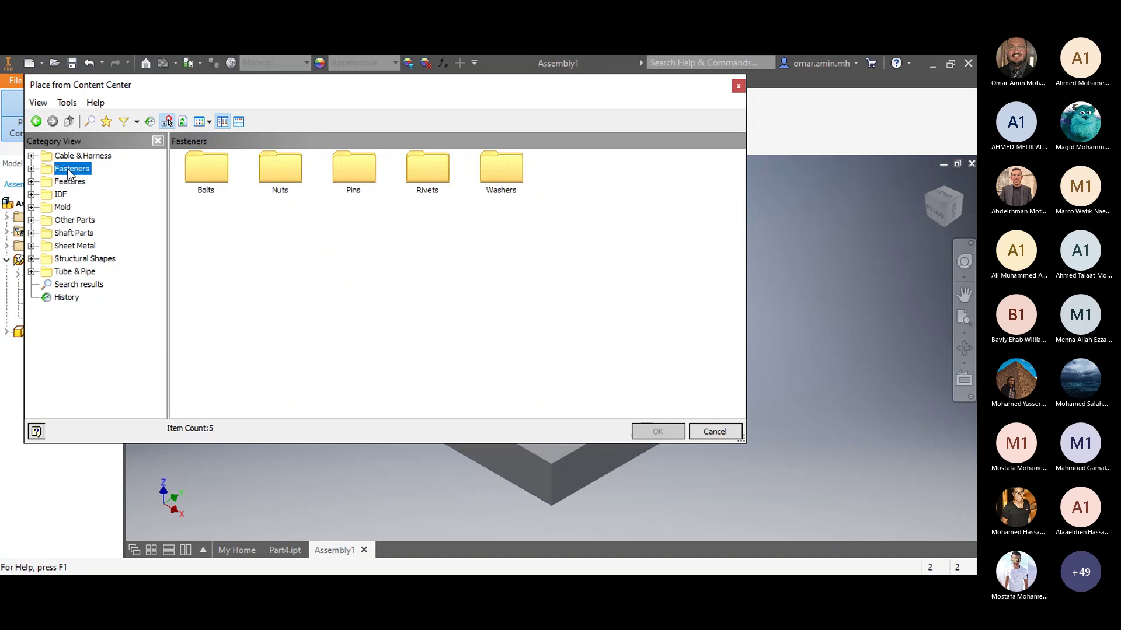
pyautogui.click(215, 184)
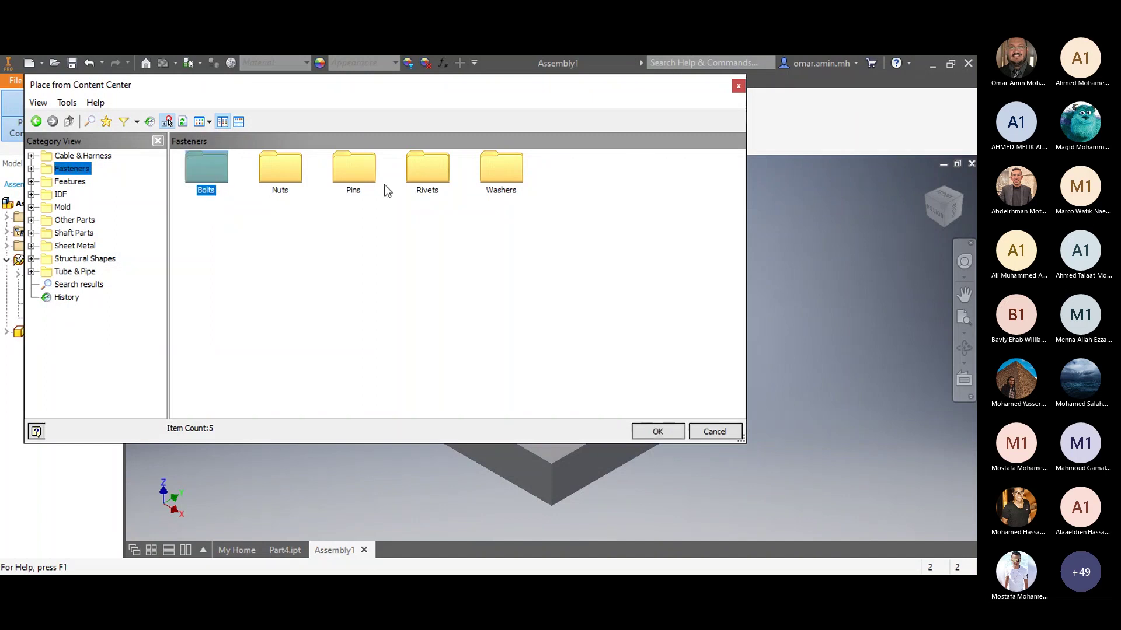
pyautogui.click(195, 188)
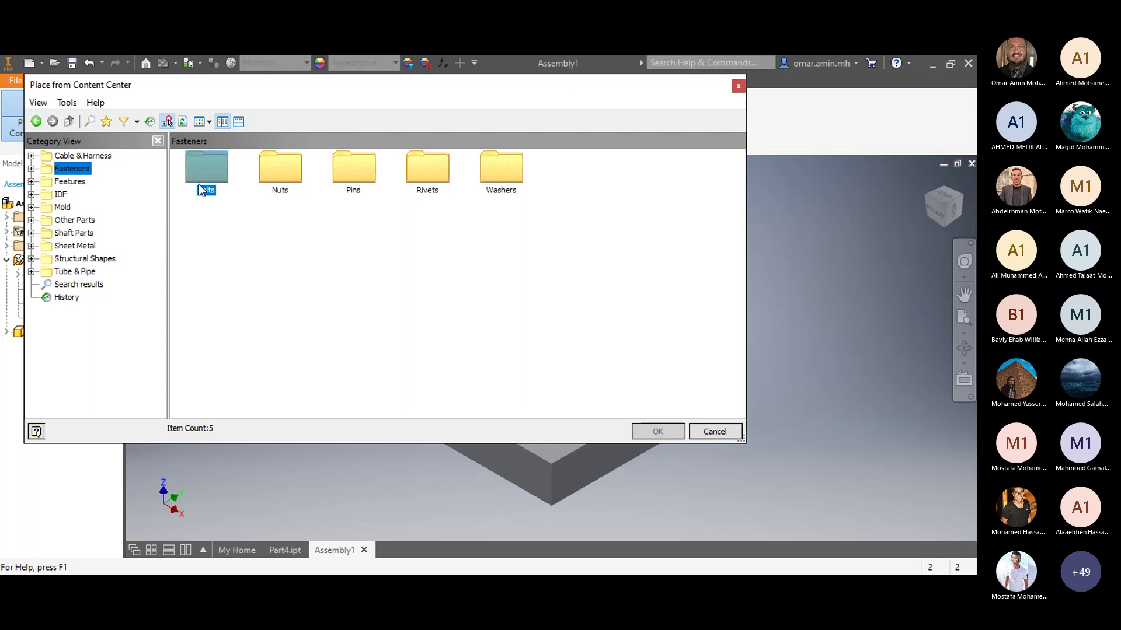
pyautogui.doubleClick(198, 184)
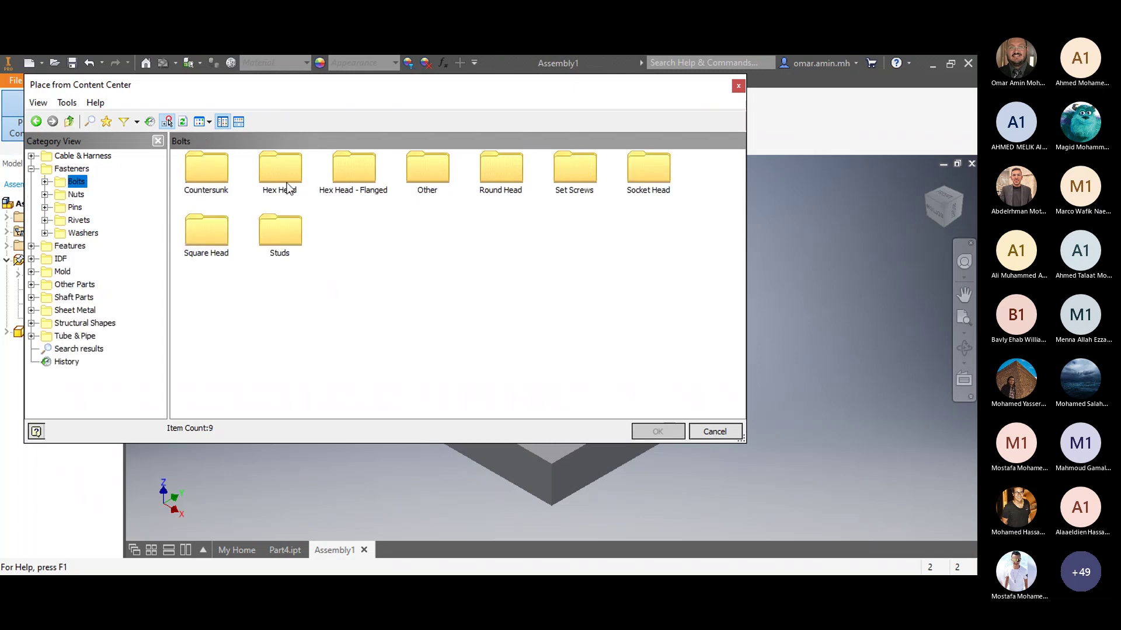
pyautogui.doubleClick(268, 176)
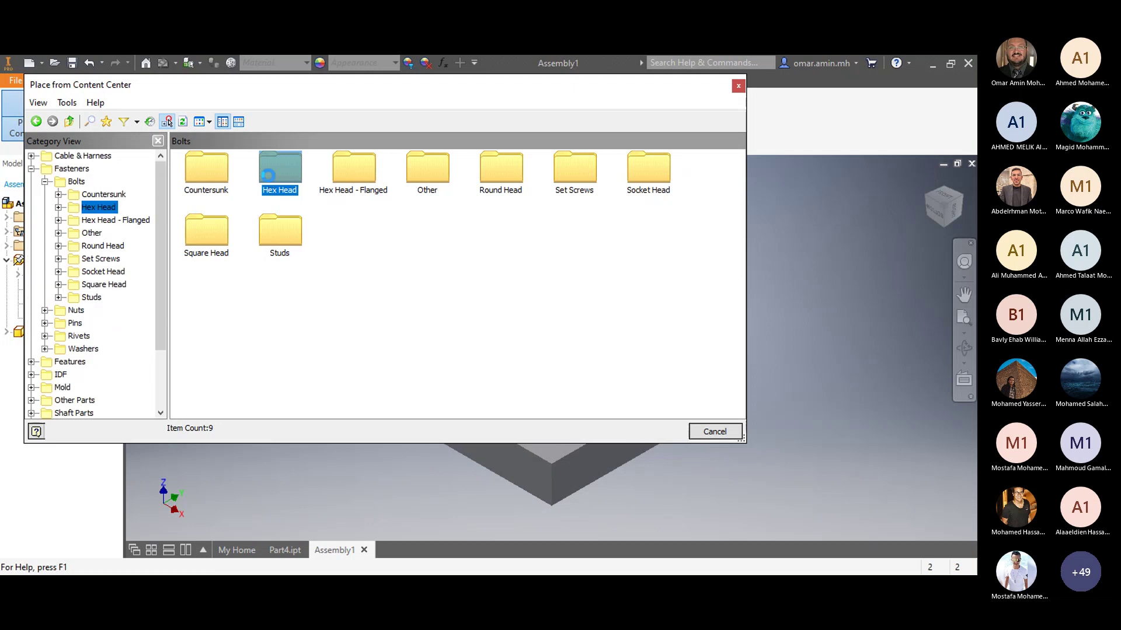
pyautogui.click(467, 302)
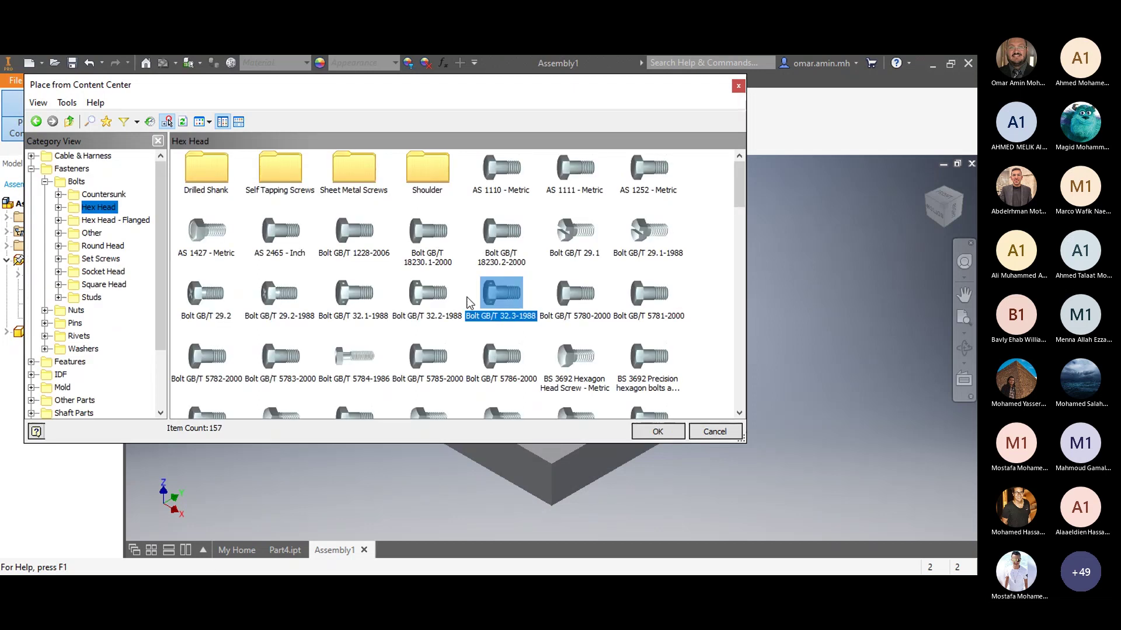
# Step: Choose the ISO 4016 hex head bolt and set it down in the assembly to reach its size options
pyautogui.scroll(-5, 466, 302)
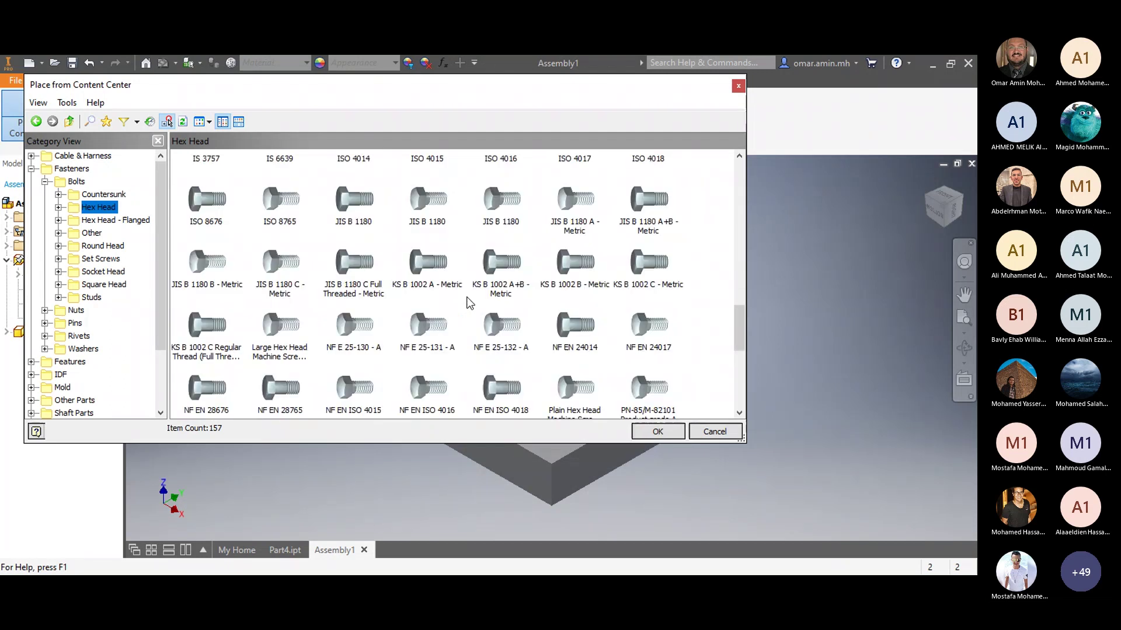
pyautogui.scroll(-3, 467, 302)
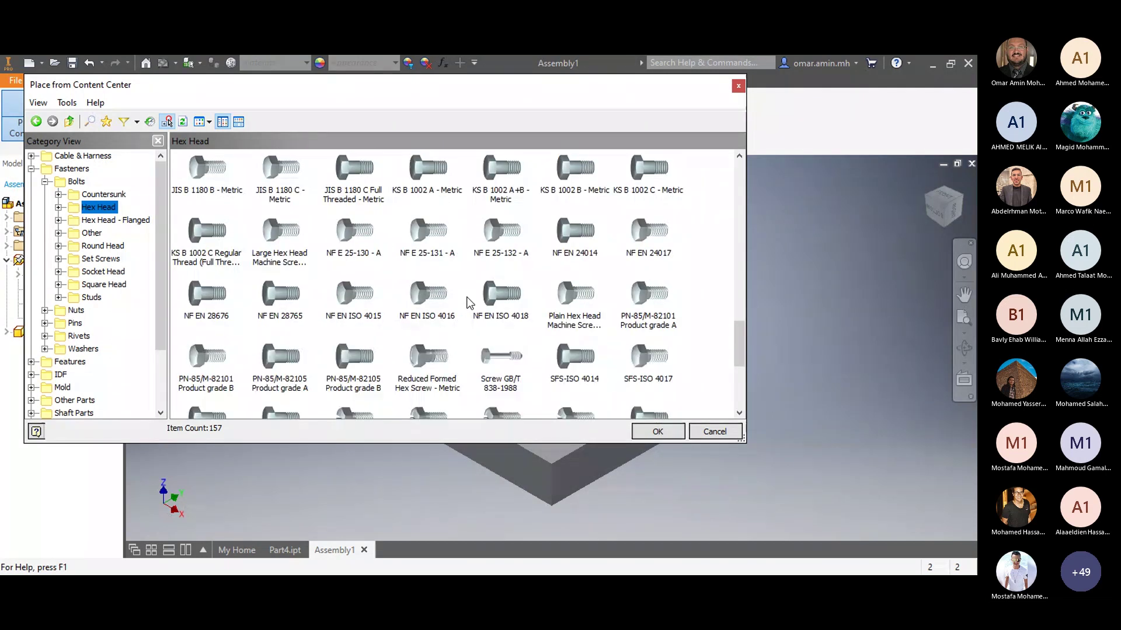
pyautogui.scroll(-4, 467, 302)
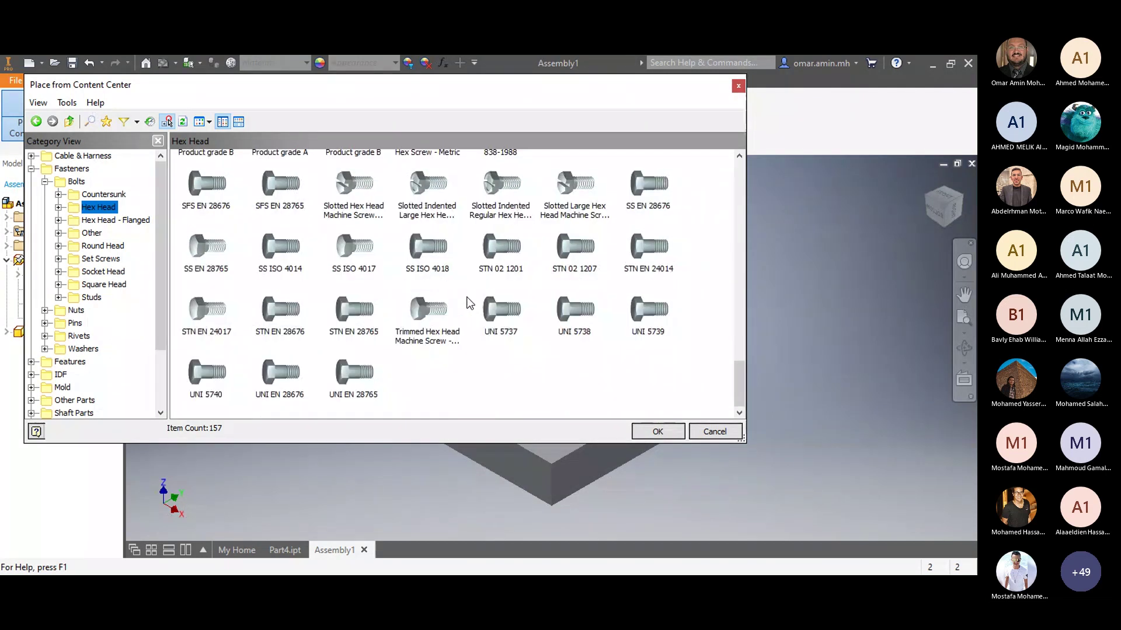
pyautogui.scroll(5, 470, 303)
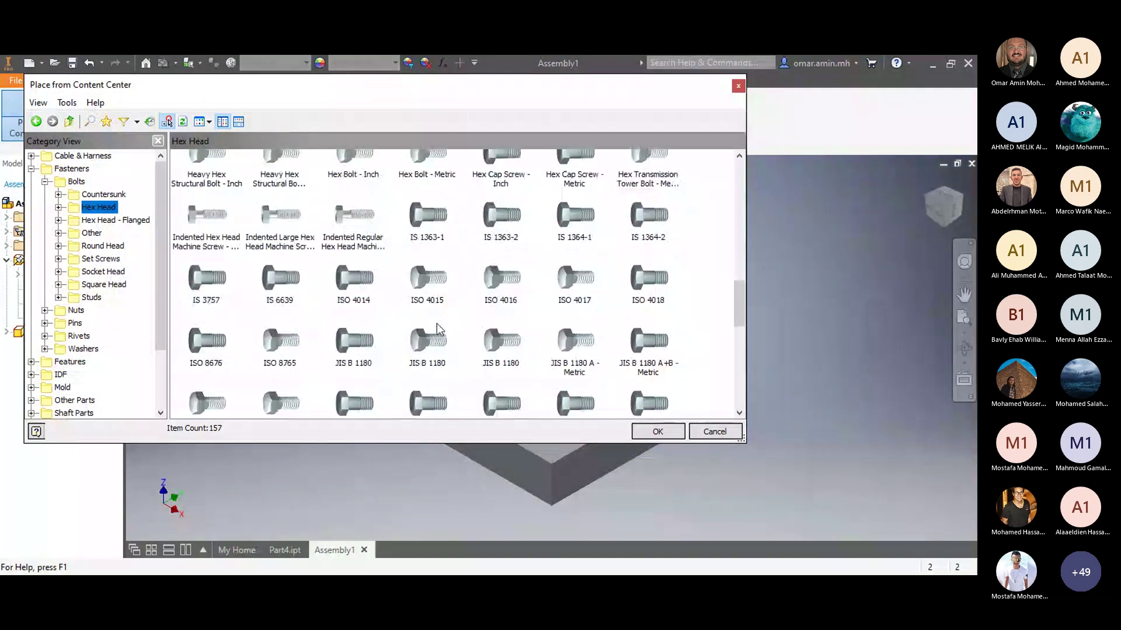
pyautogui.click(502, 286)
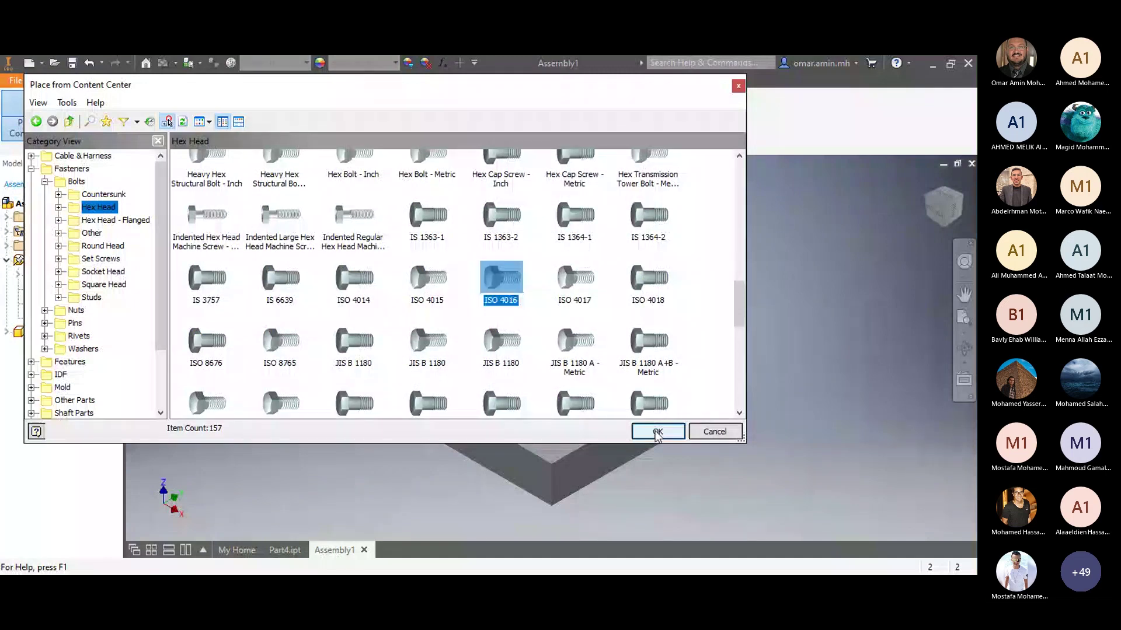
pyautogui.click(657, 432)
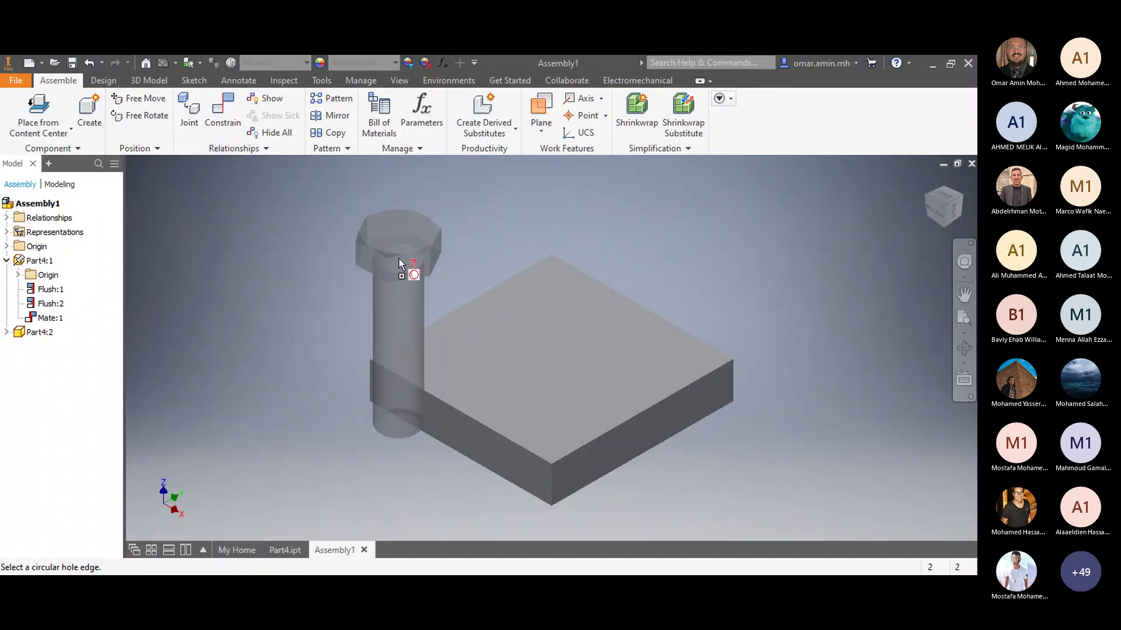
pyautogui.click(398, 258)
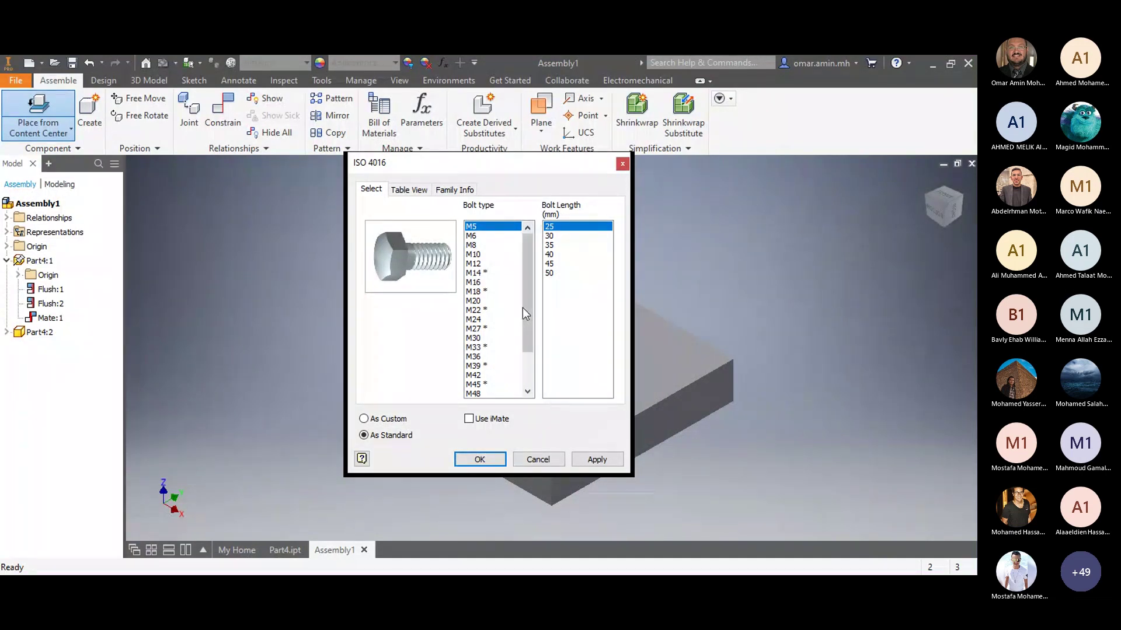
# Step: Review the ISO 4016 size table and set the bolt to type M12 with a 55 mm length
pyautogui.click(411, 192)
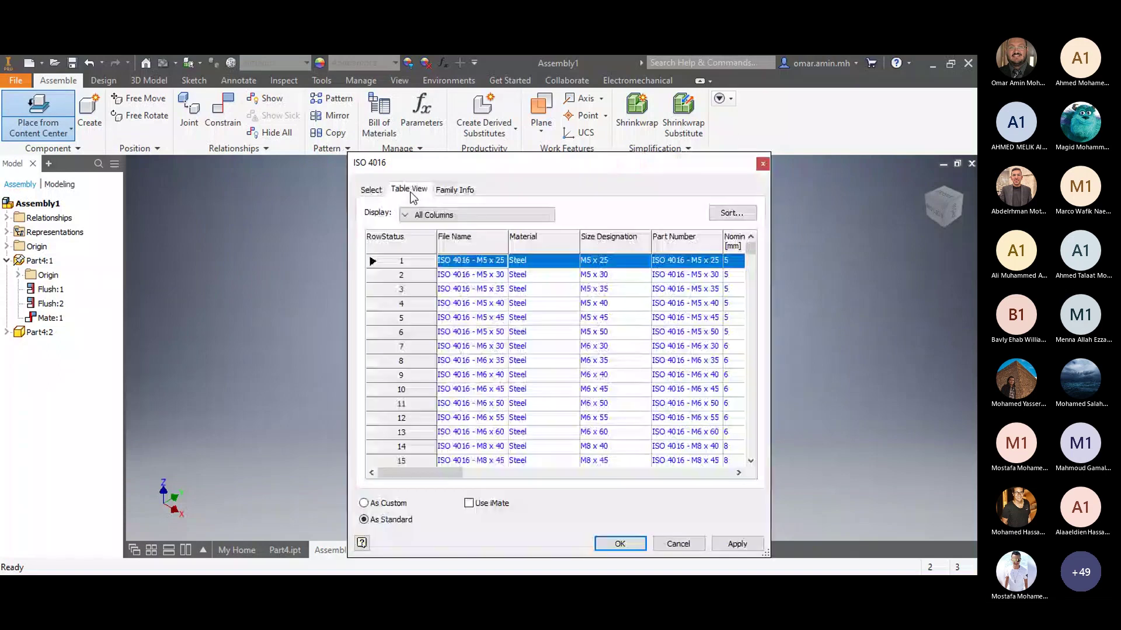
pyautogui.click(371, 190)
pyautogui.moveTo(532, 319); pyautogui.dragTo(484, 253)
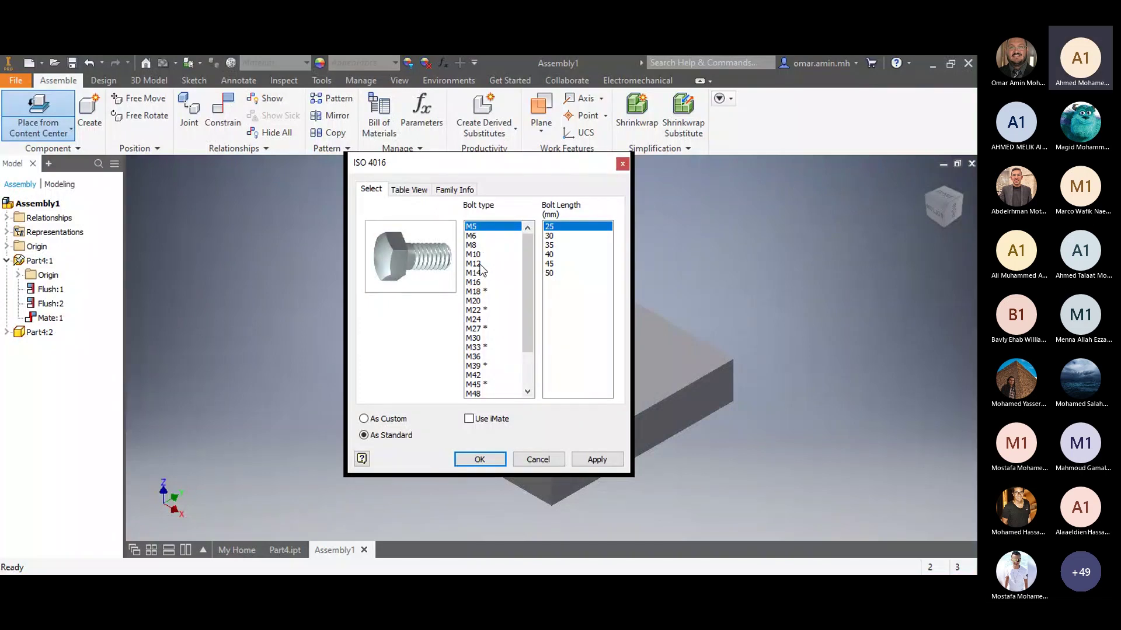
pyautogui.click(490, 265)
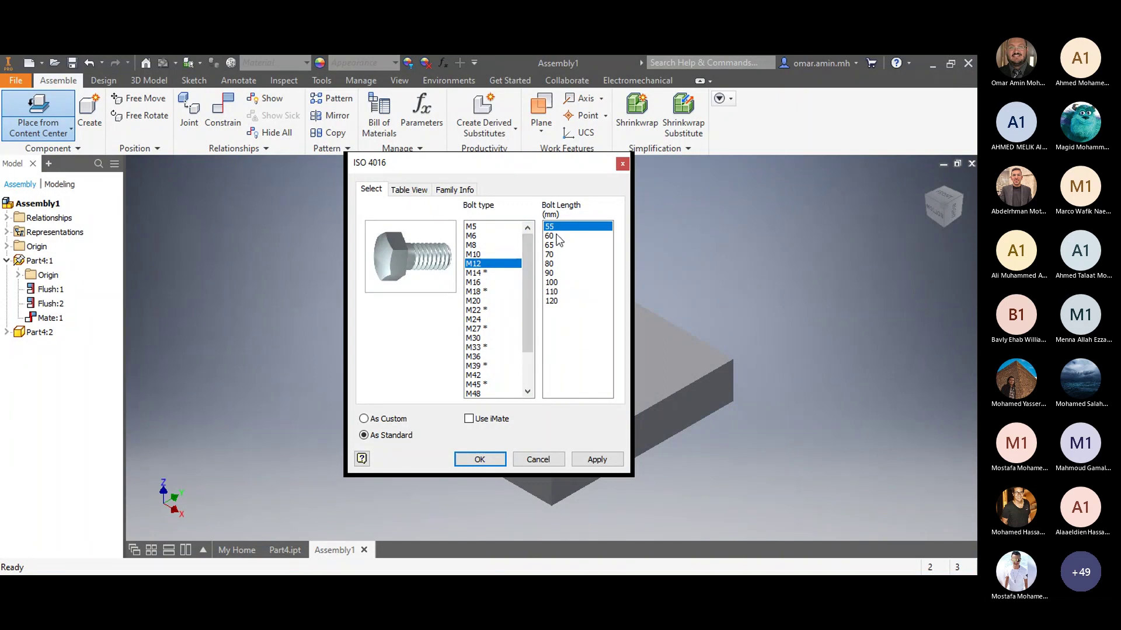
pyautogui.click(486, 256)
pyautogui.click(484, 261)
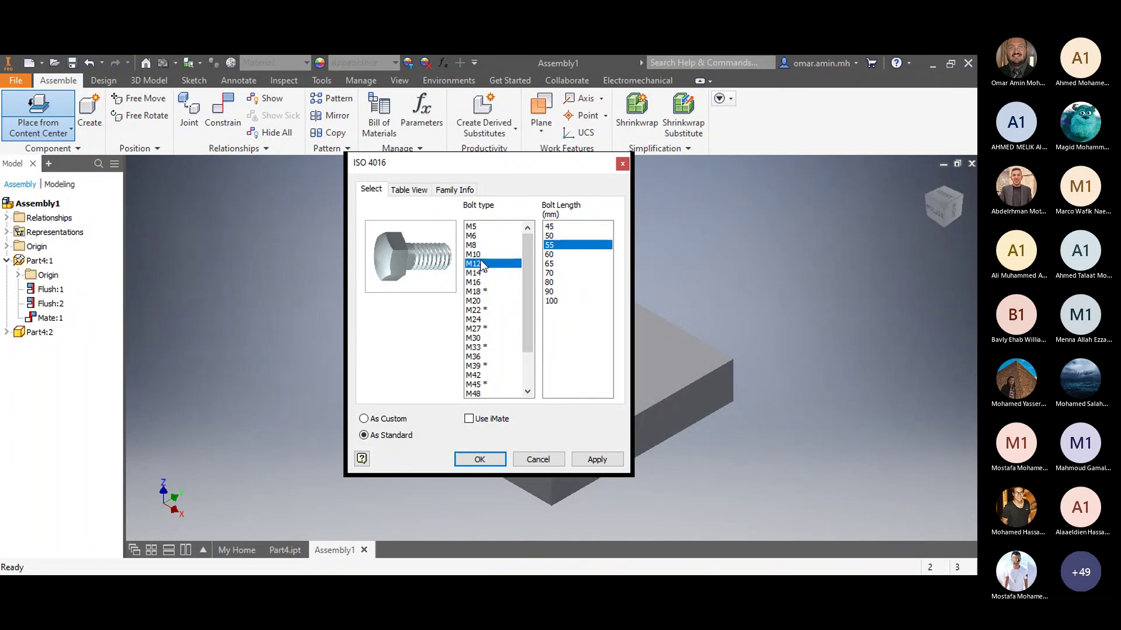
pyautogui.click(482, 257)
pyautogui.click(479, 264)
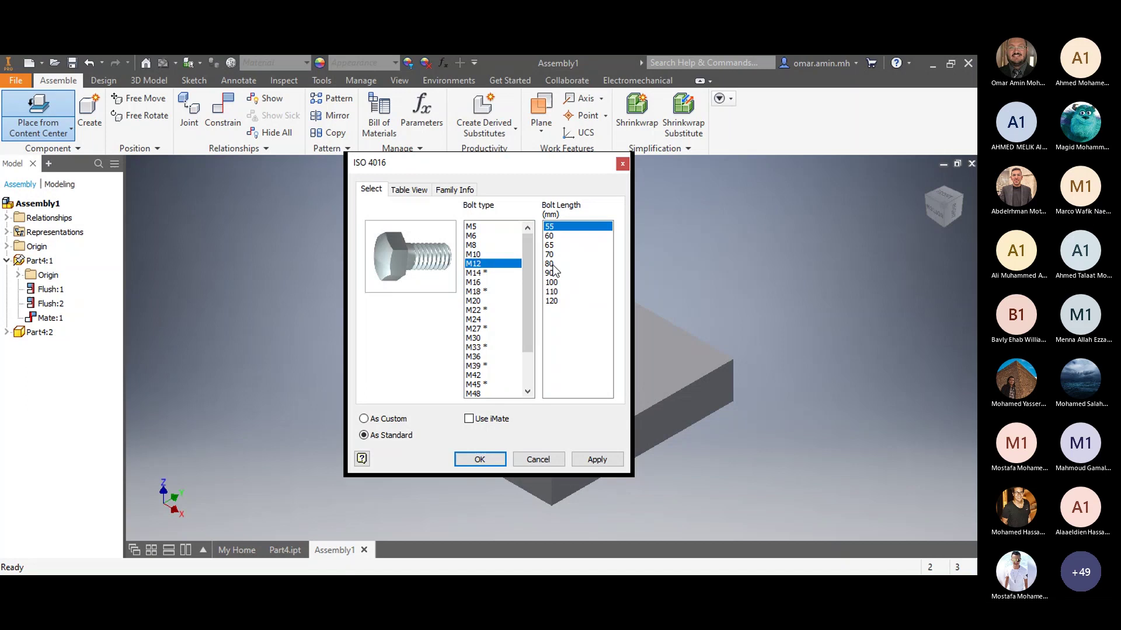
pyautogui.click(479, 459)
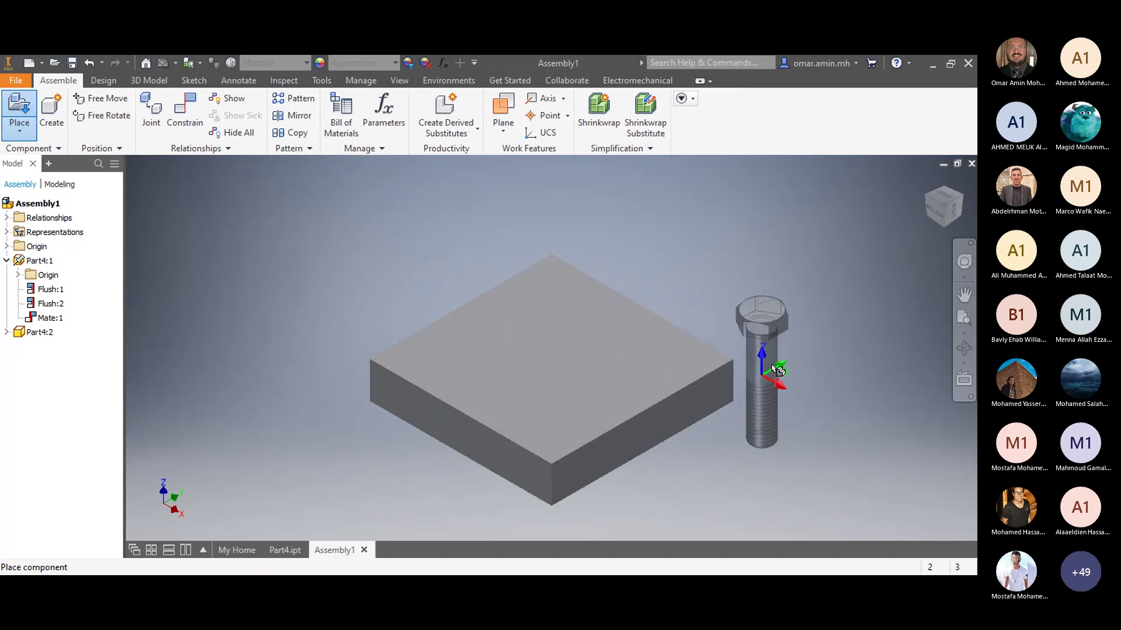
# Step: Place a single M12 x 55 bolt beside the plates and finish the placement
pyautogui.click(757, 338)
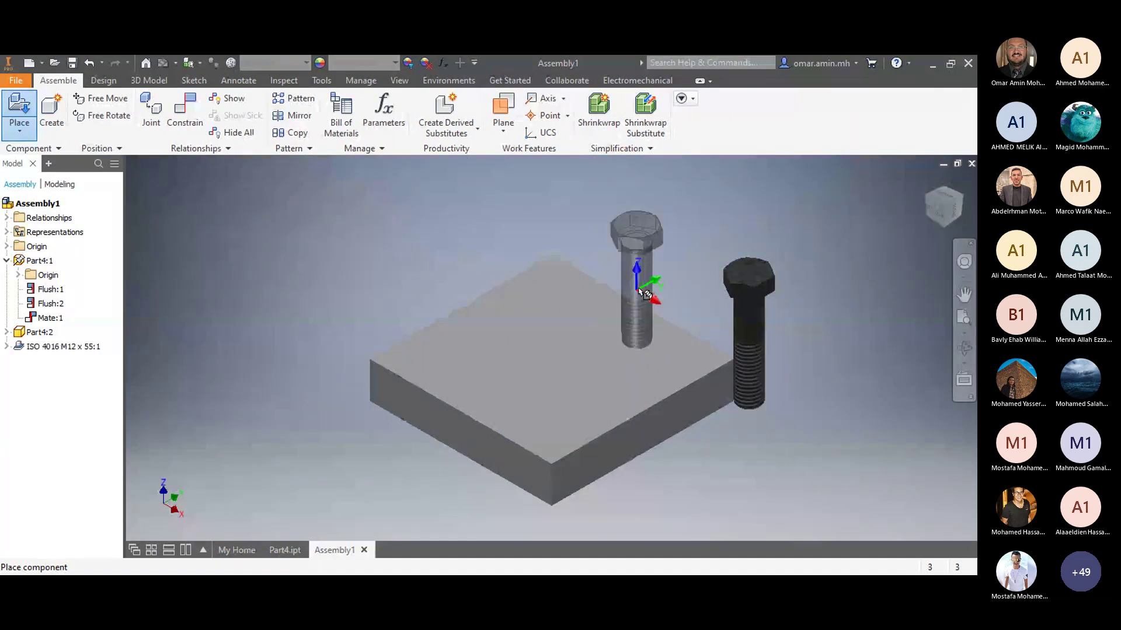
pyautogui.rightClick(659, 269)
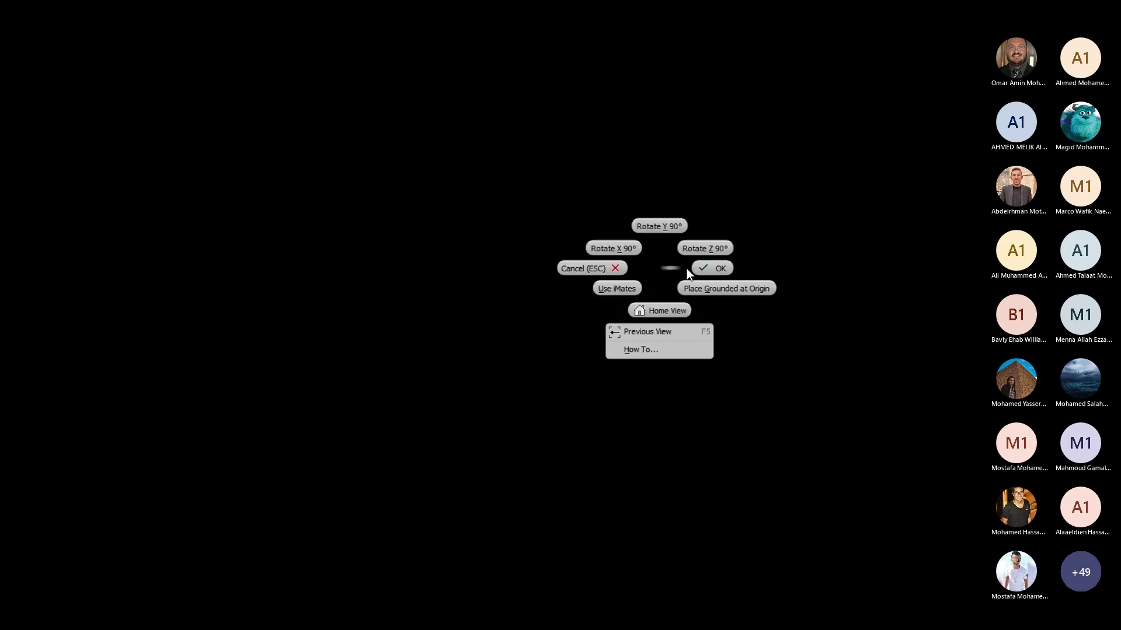
pyautogui.click(702, 267)
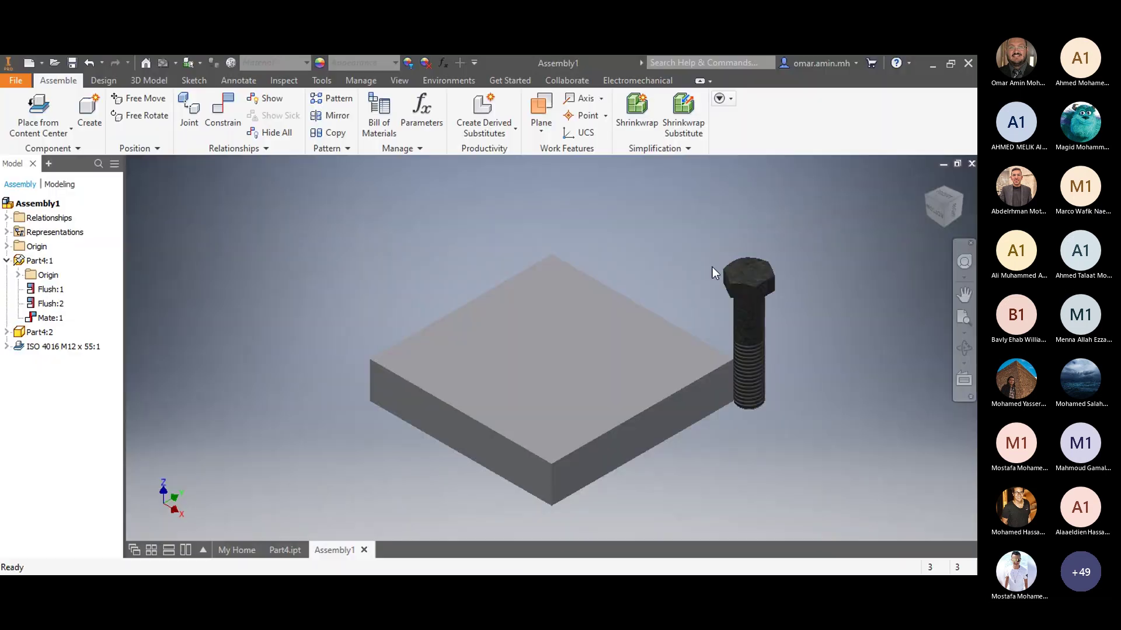
# Step: Move the unconstrained bolt around freely and leave it upright next to the corner of the stacked plates
pyautogui.moveTo(751, 326); pyautogui.dragTo(747, 353)
pyautogui.click(655, 205)
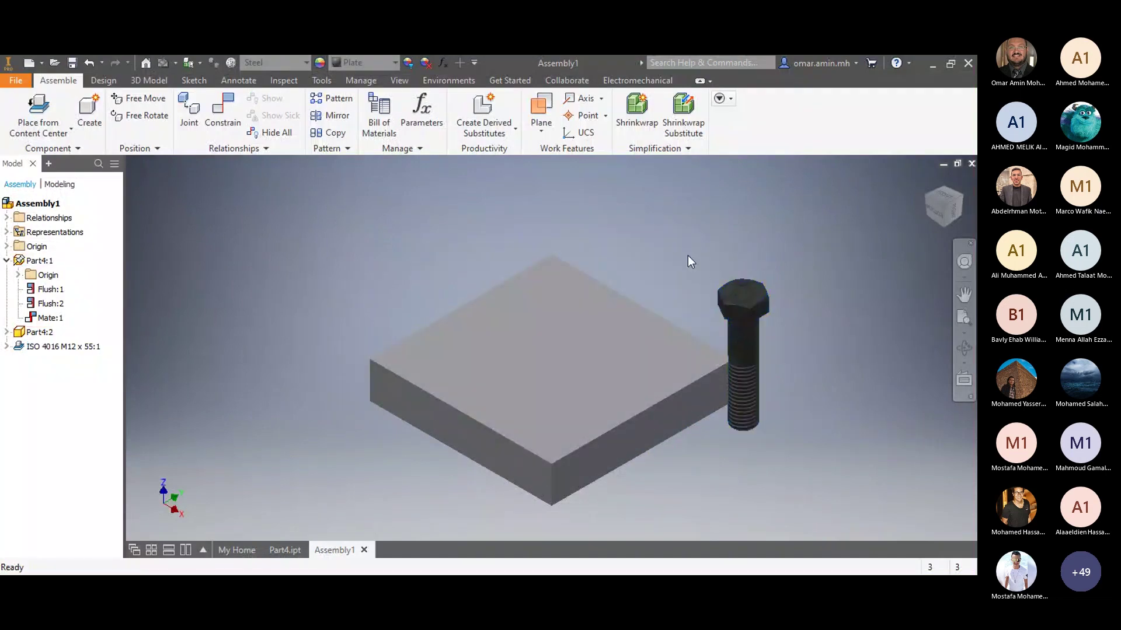
pyautogui.click(754, 332)
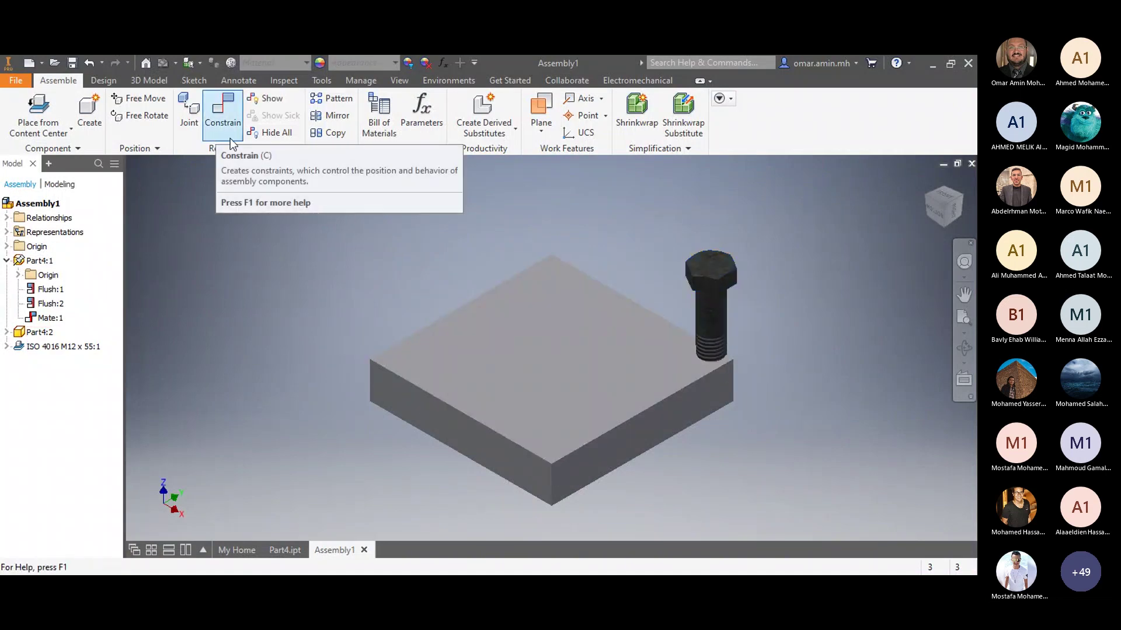
pyautogui.moveTo(705, 318); pyautogui.dragTo(741, 313)
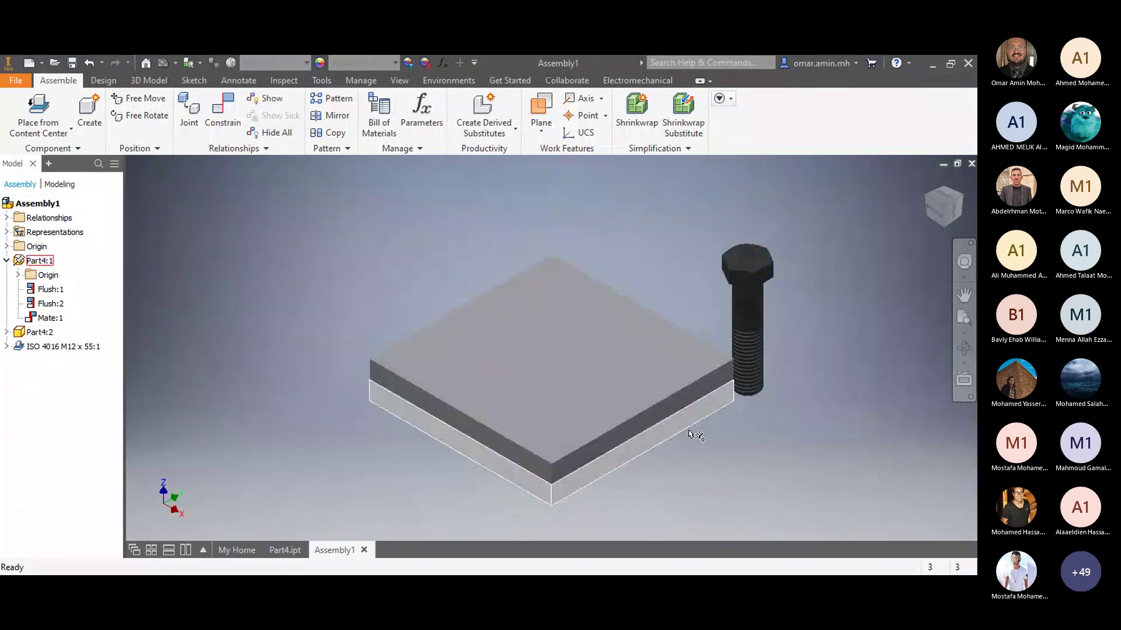
pyautogui.click(286, 237)
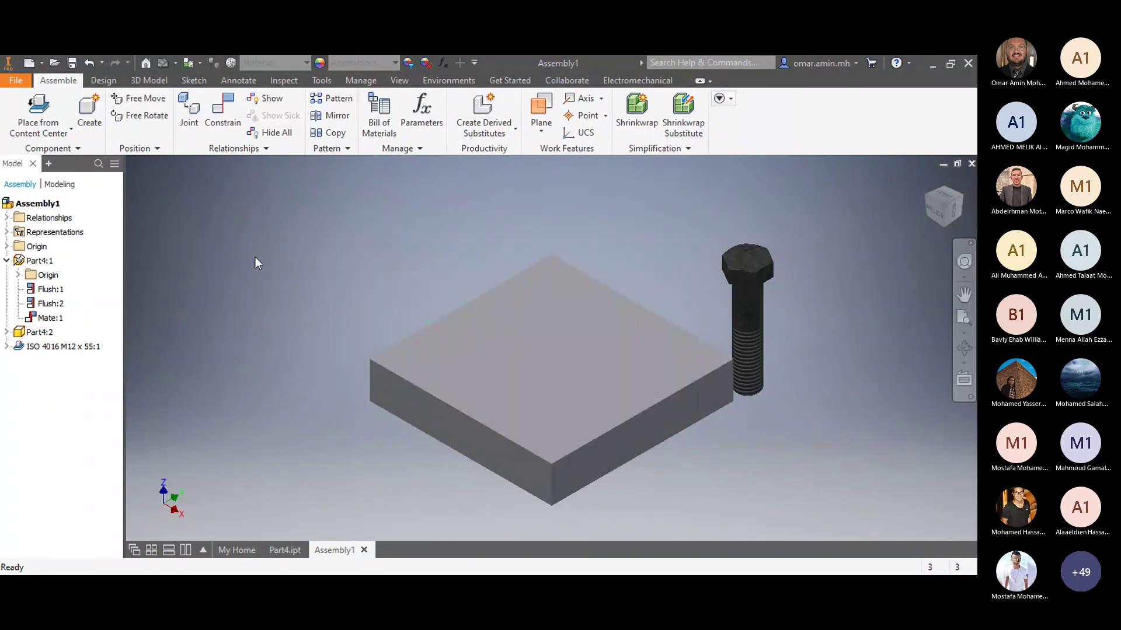
# Step: Examine the full ISO 4016 bolt size table in Content Center, including the thread and head columns, and close it without placing a bolt
pyautogui.click(56, 138)
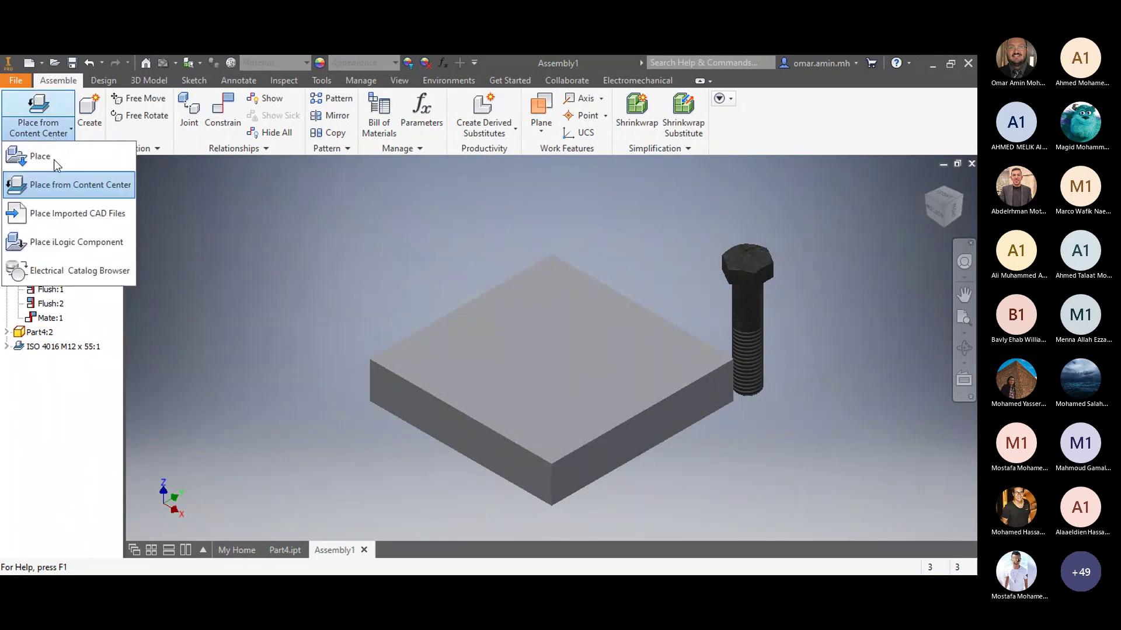
pyautogui.click(59, 216)
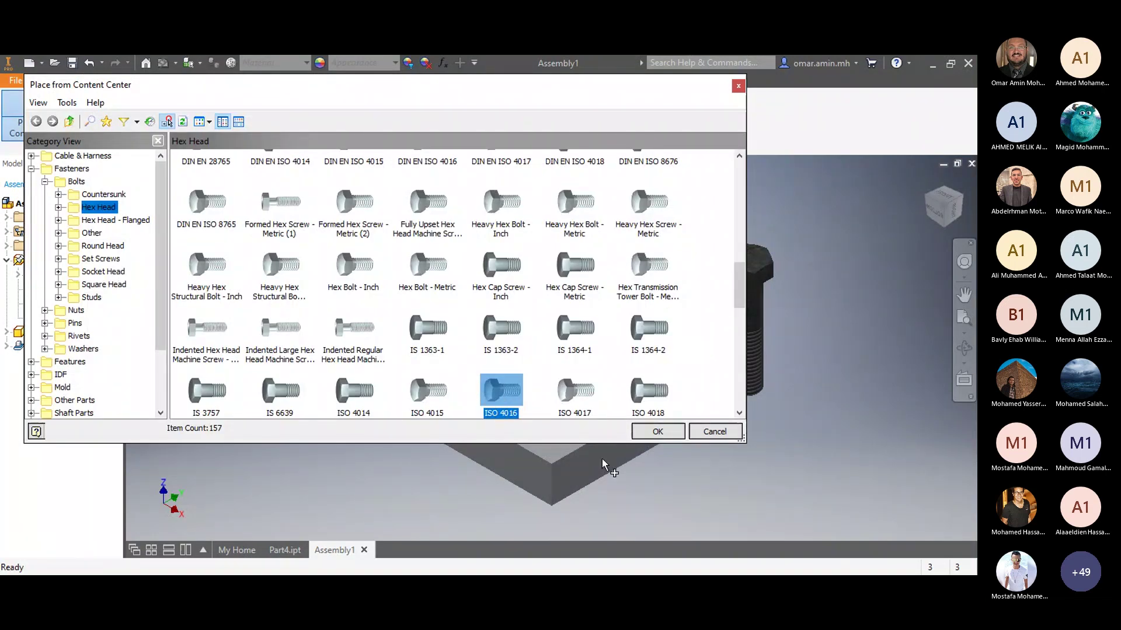
pyautogui.click(649, 433)
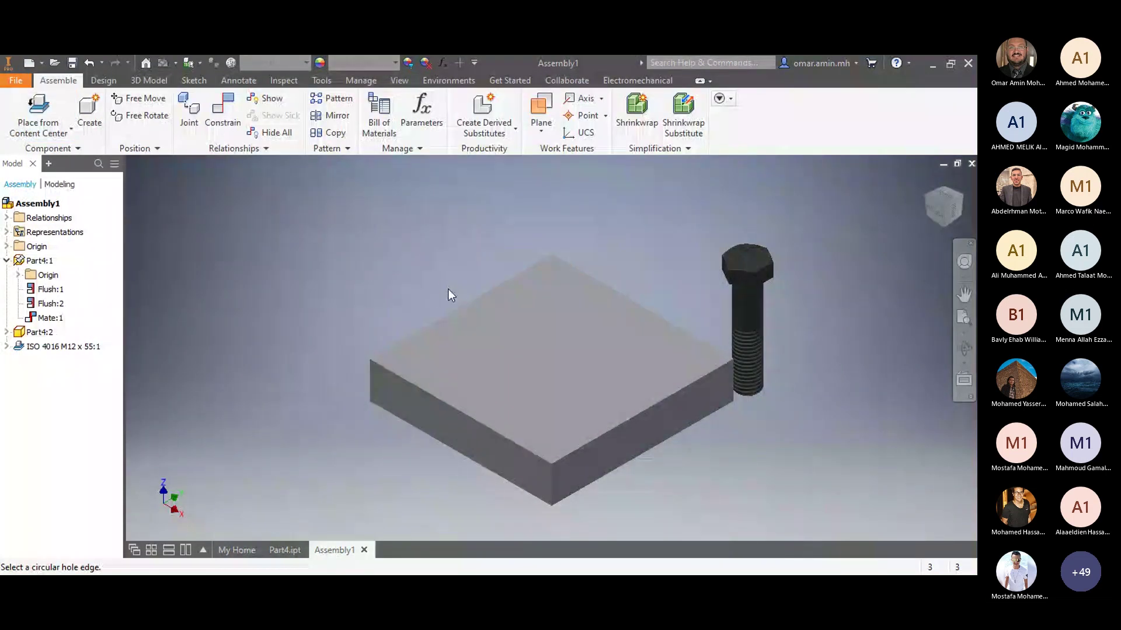
pyautogui.click(447, 289)
pyautogui.click(410, 191)
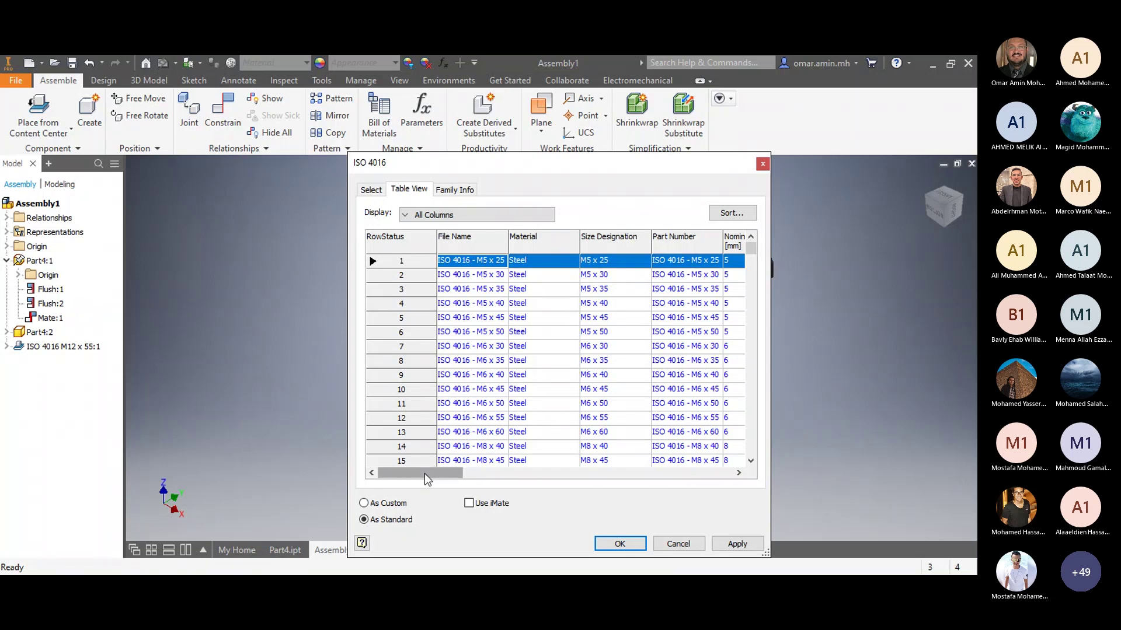
pyautogui.moveTo(424, 474); pyautogui.dragTo(633, 485)
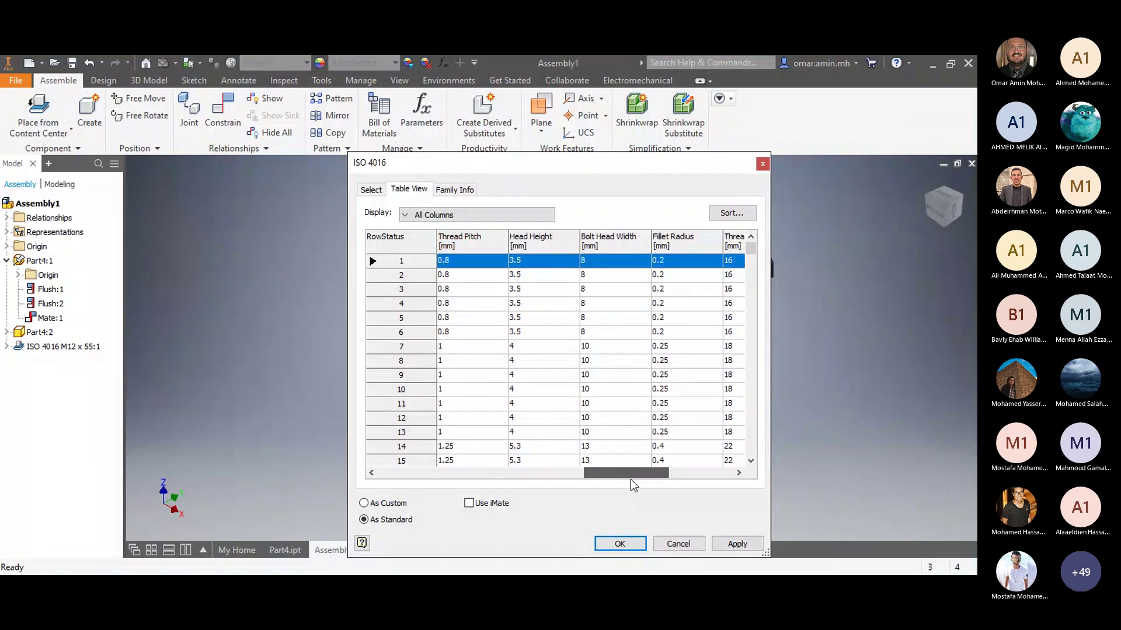
pyautogui.moveTo(631, 480); pyautogui.dragTo(384, 442)
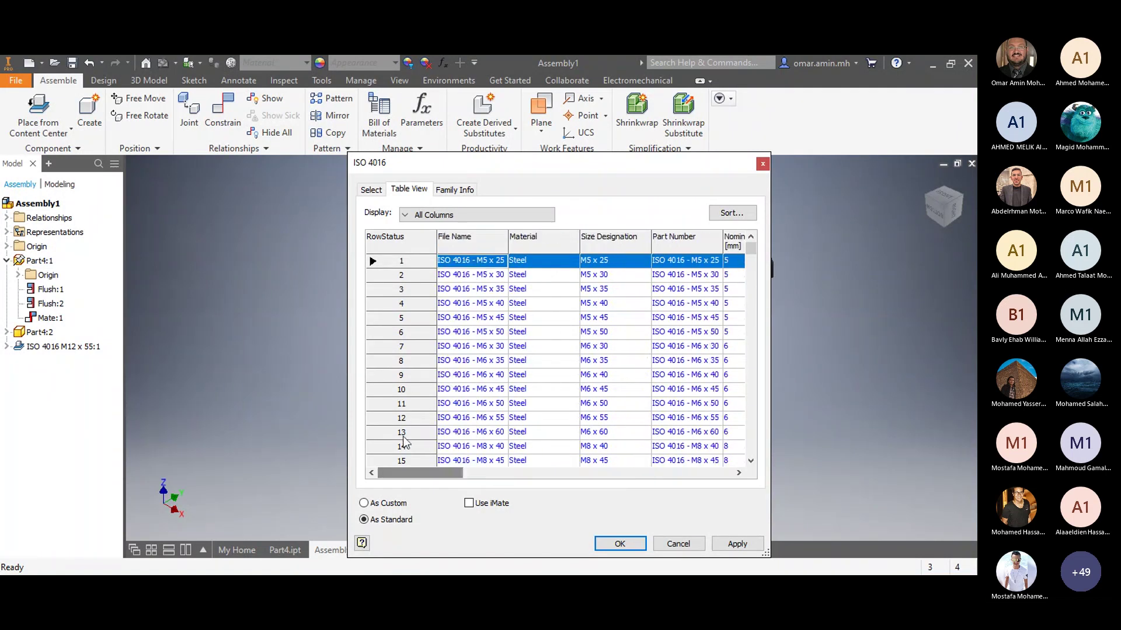
pyautogui.click(371, 189)
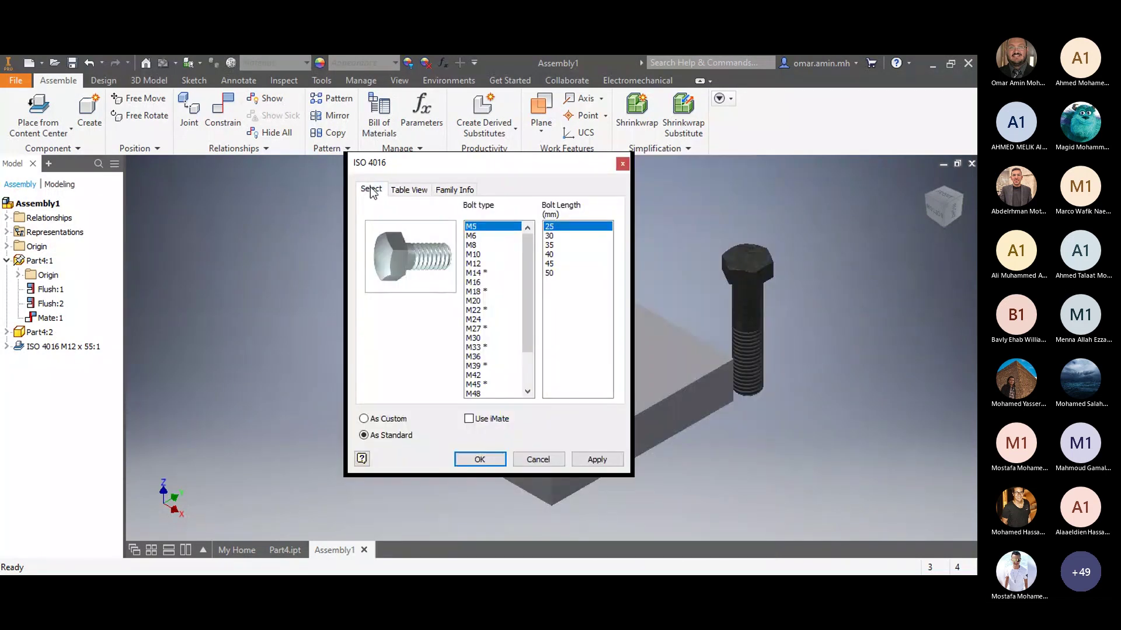
pyautogui.click(538, 460)
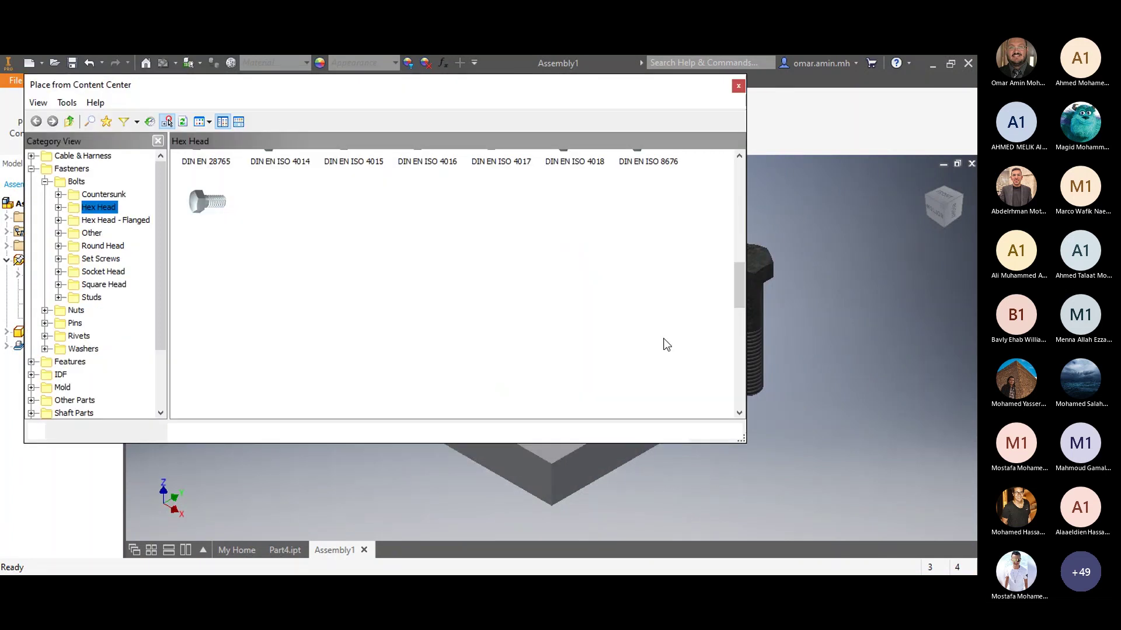
pyautogui.press('Escape')
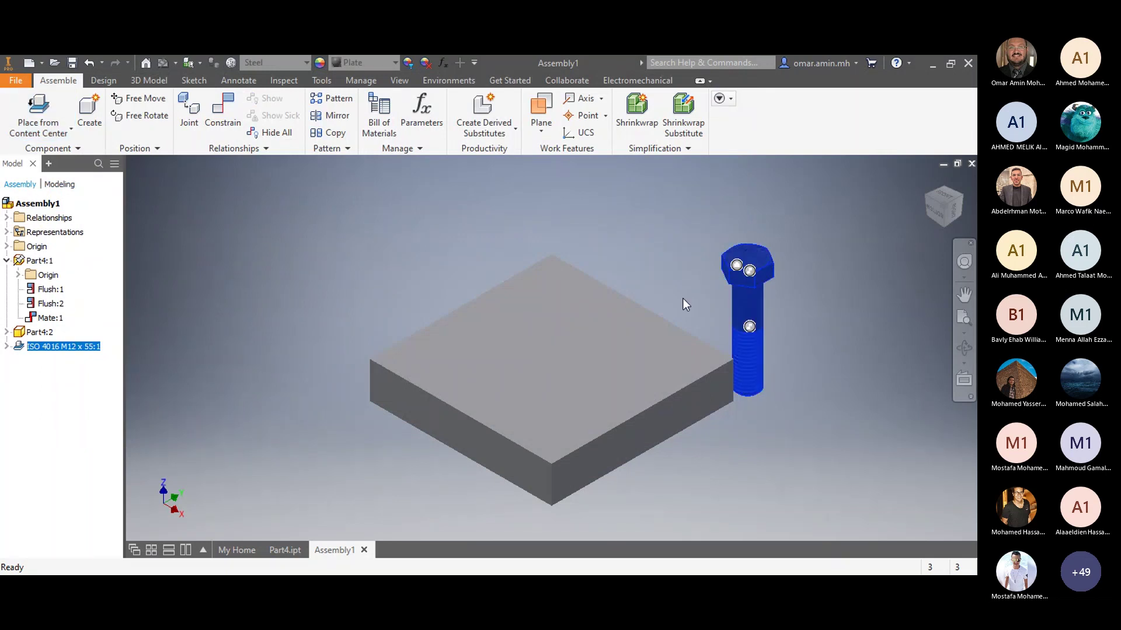
# Step: Delete the M12 x 55 bolt and save the assembly on starting the Bolted Connection generator
pyautogui.press('Delete')
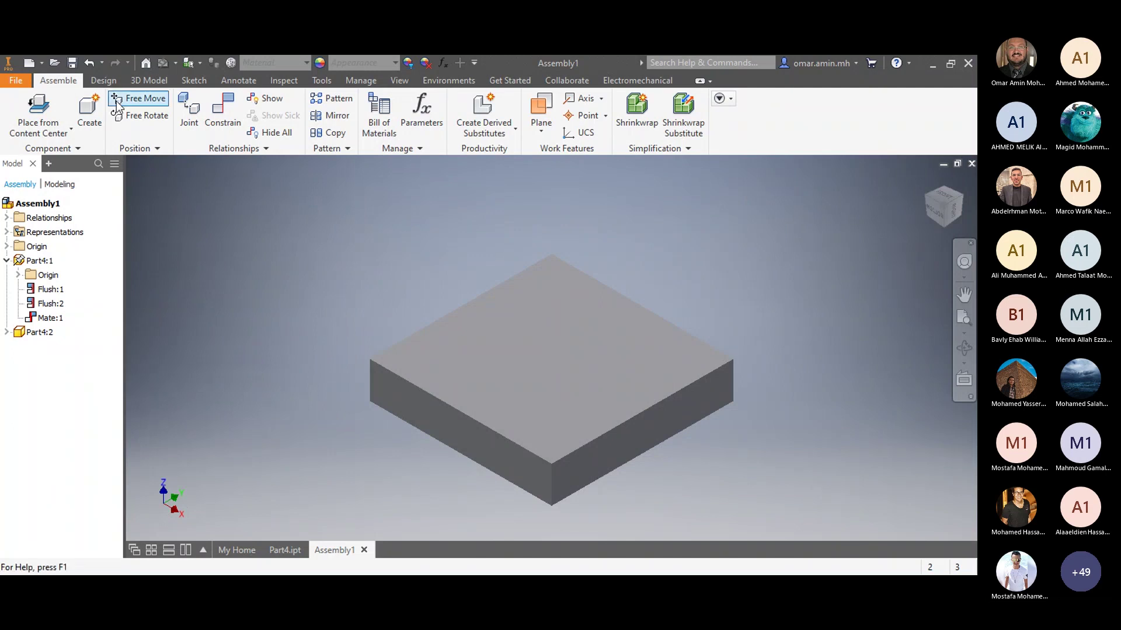
pyautogui.click(102, 81)
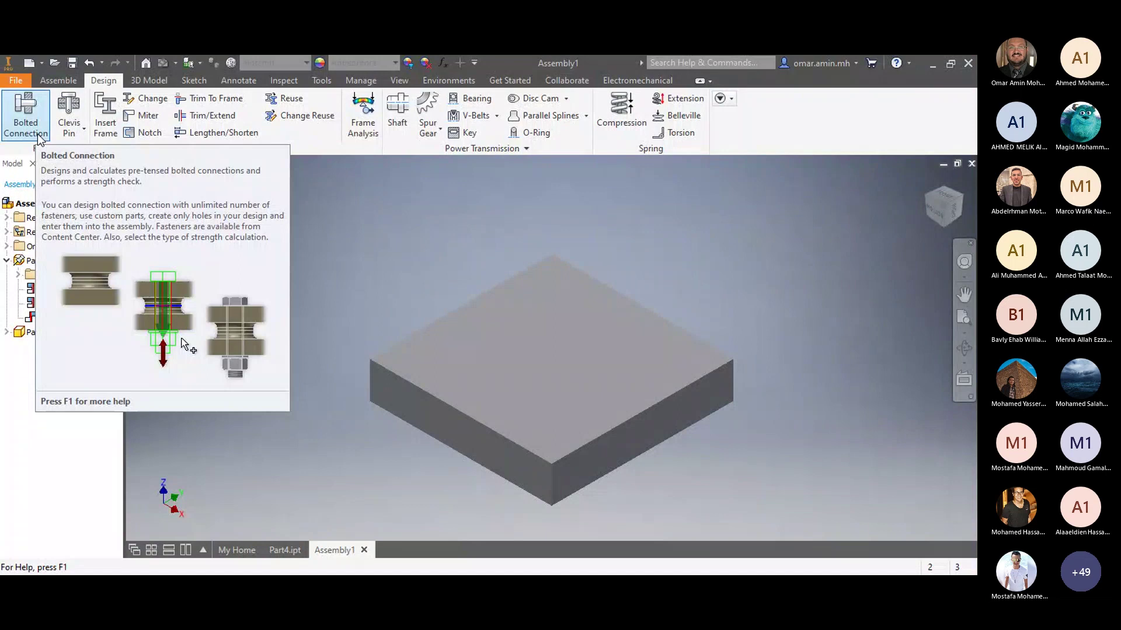
pyautogui.click(38, 135)
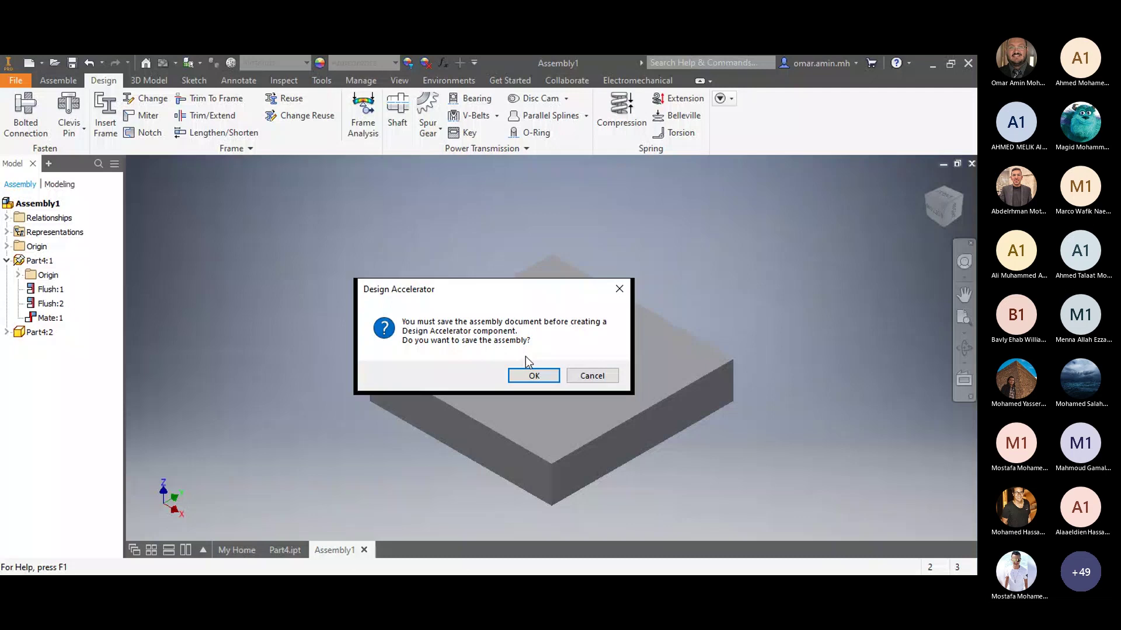
pyautogui.click(531, 373)
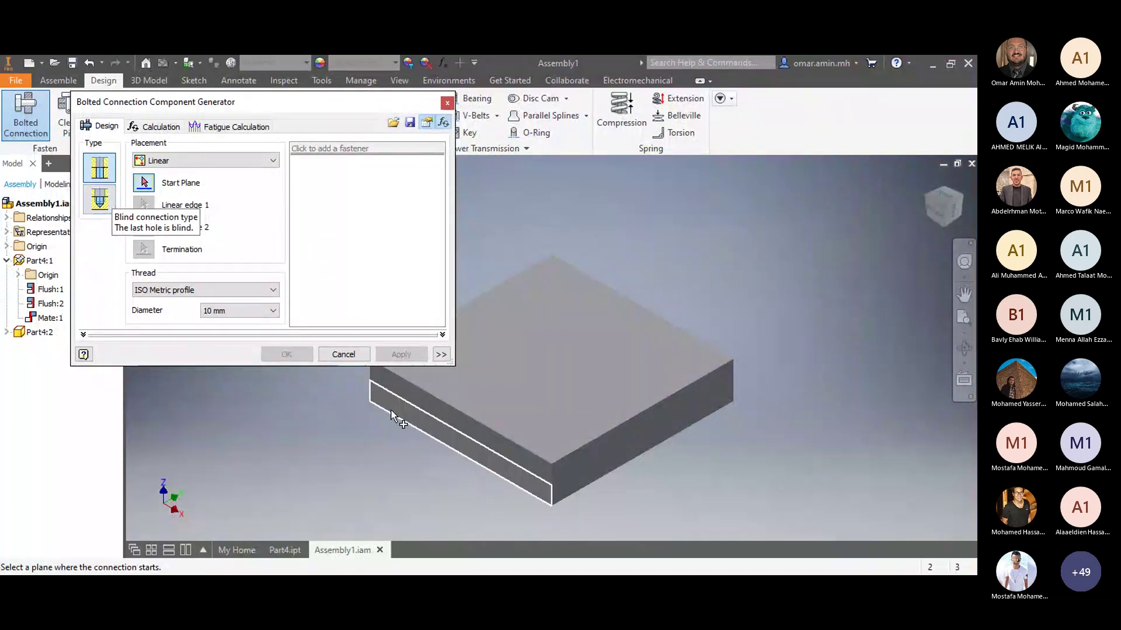
pyautogui.click(490, 380)
pyautogui.click(490, 380)
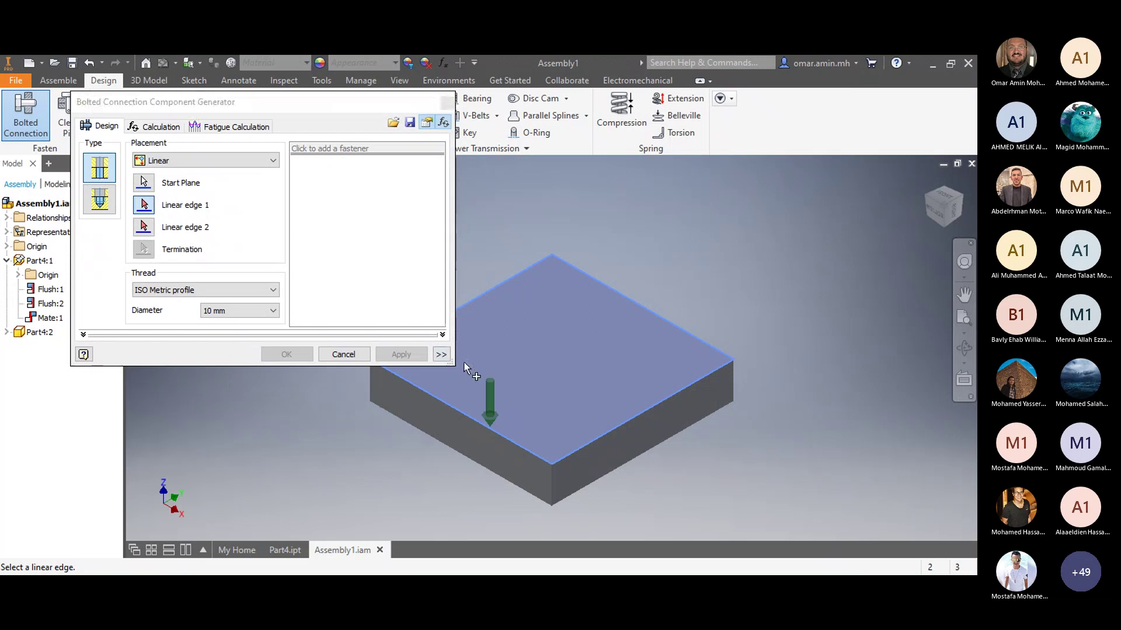
pyautogui.click(343, 354)
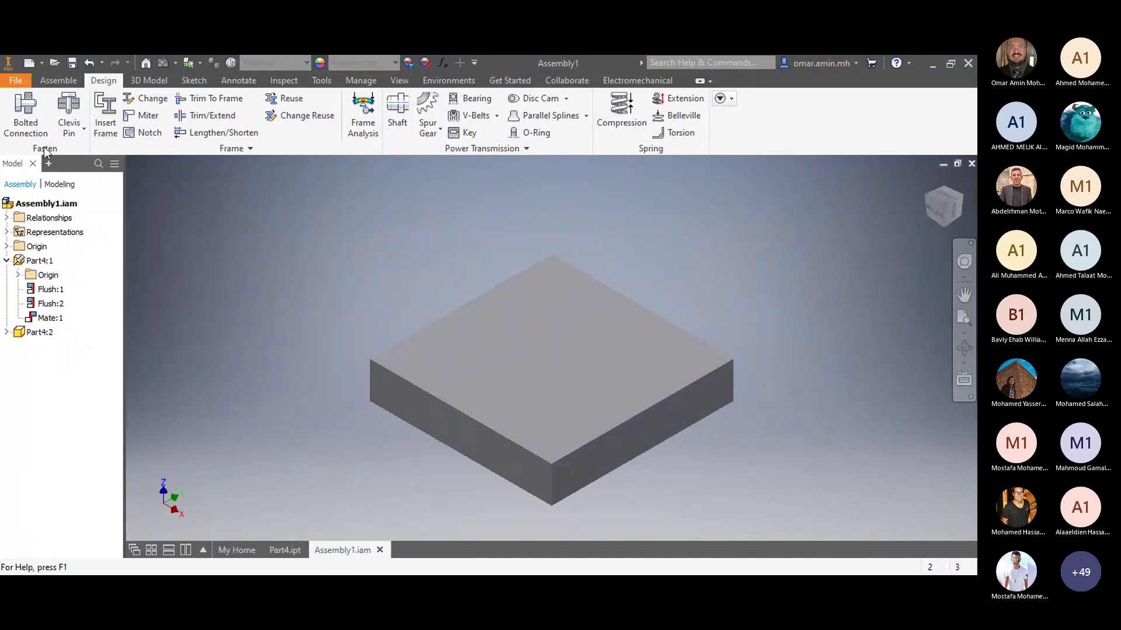
pyautogui.click(385, 404)
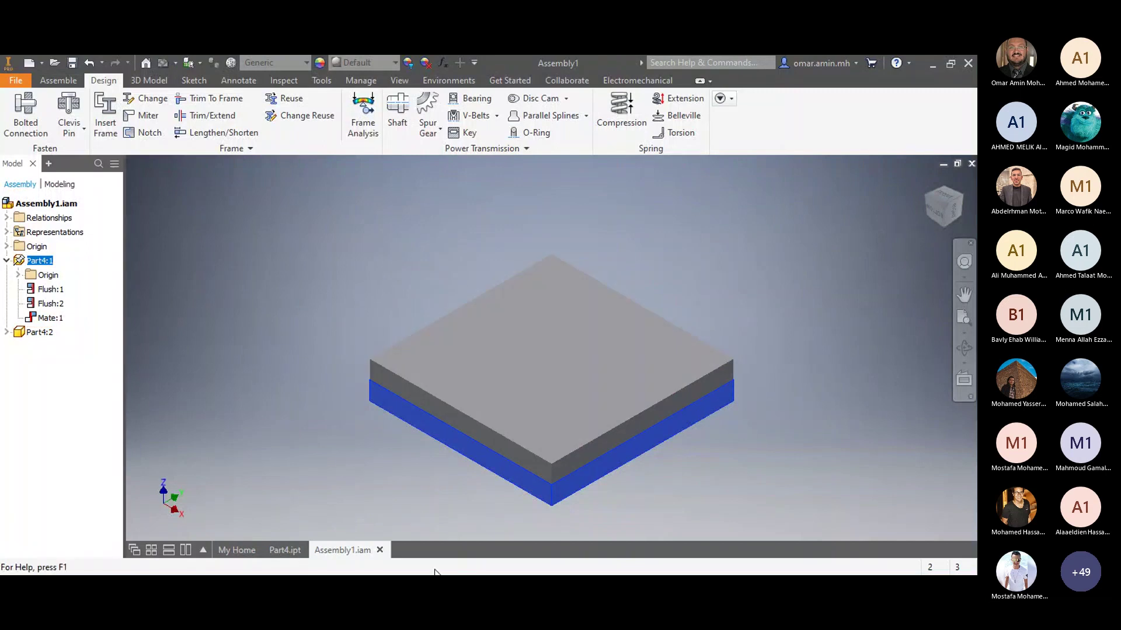
pyautogui.click(405, 482)
# Step: Start a through-all bolted connection with Linear placement and use the upper plate's top face as the start plane
pyautogui.click(23, 132)
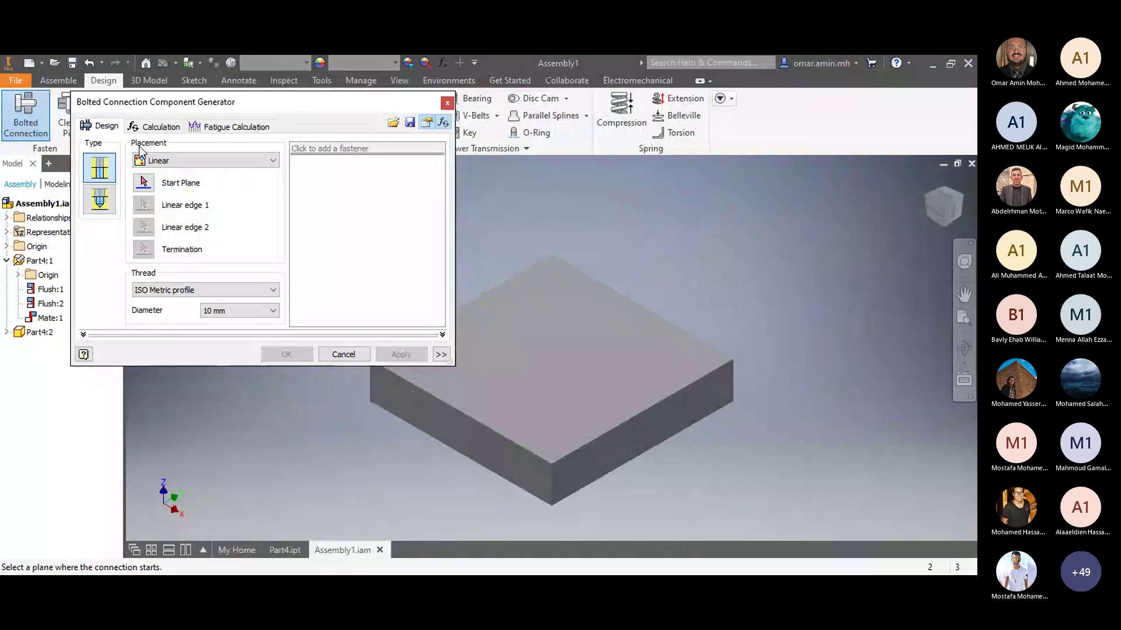
pyautogui.click(152, 163)
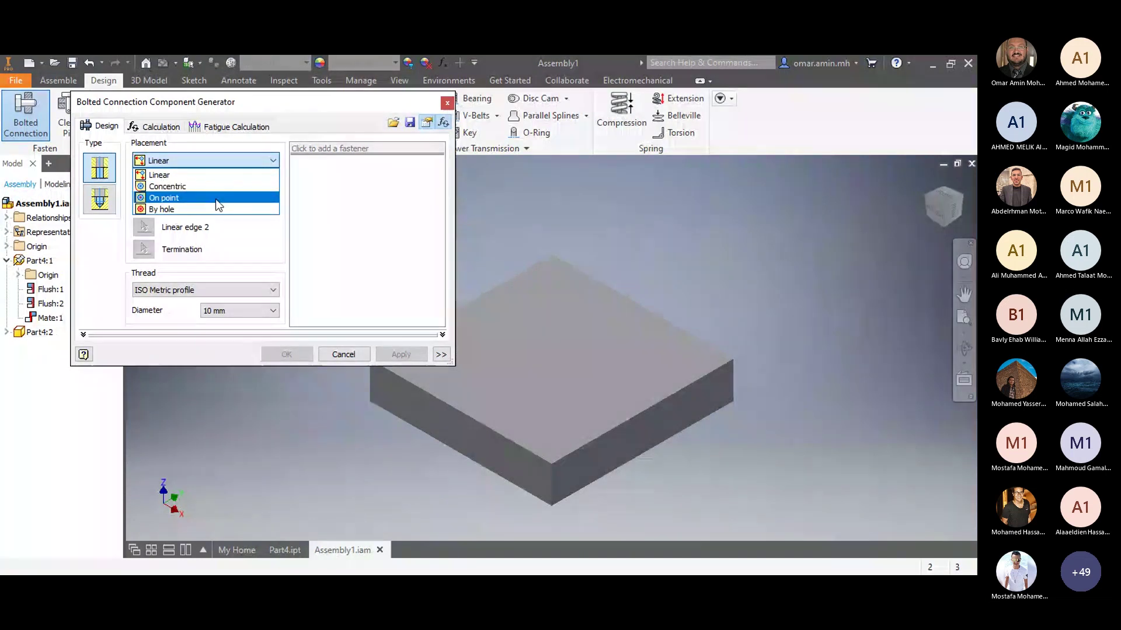
pyautogui.click(177, 170)
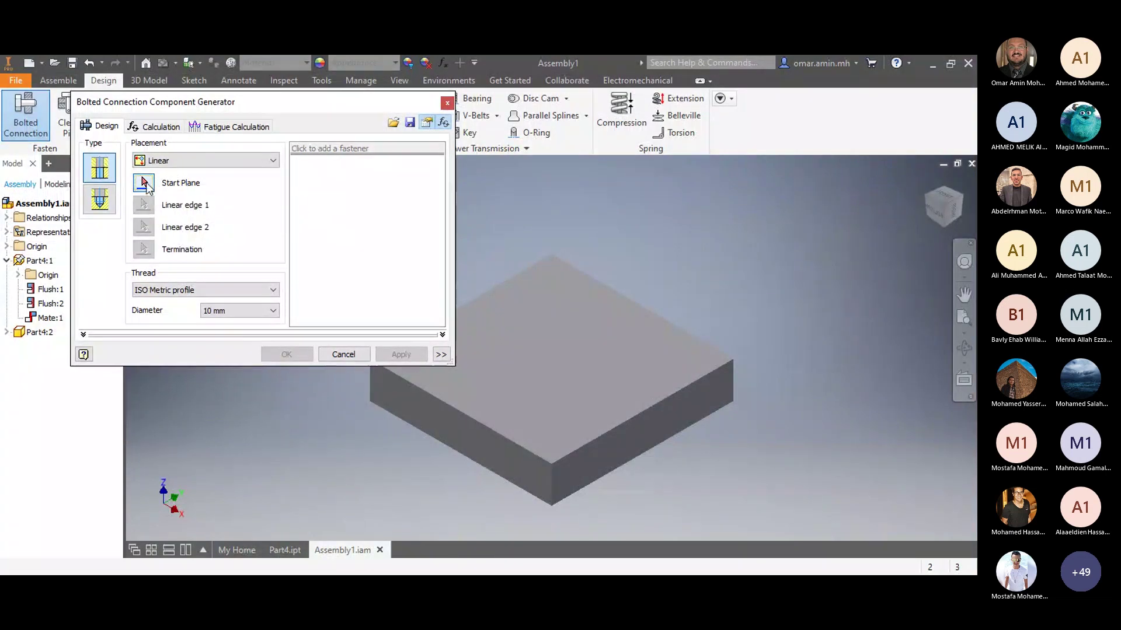
pyautogui.click(145, 183)
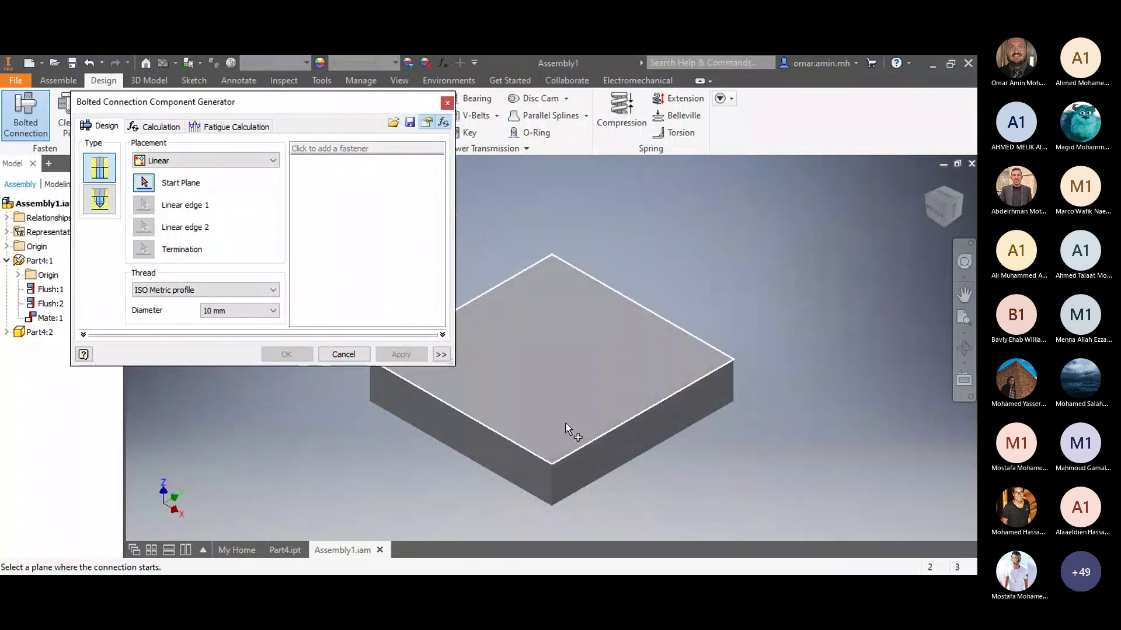
pyautogui.click(549, 416)
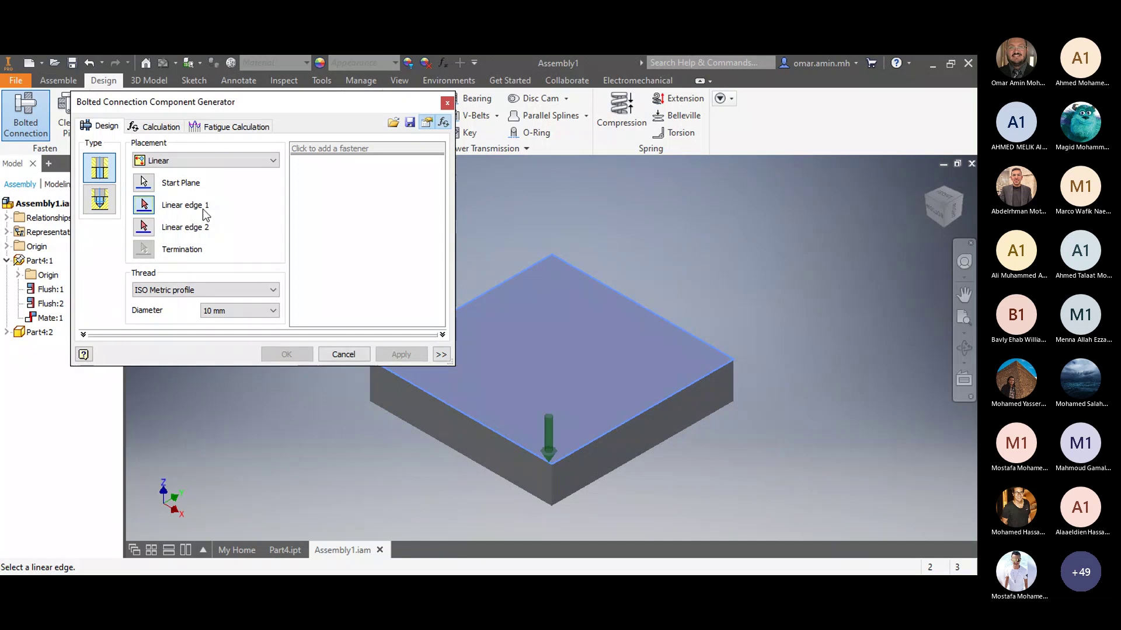
# Step: Locate the bolted connection 50 mm from each of the two front edges of the upper plate's top face
pyautogui.click(585, 444)
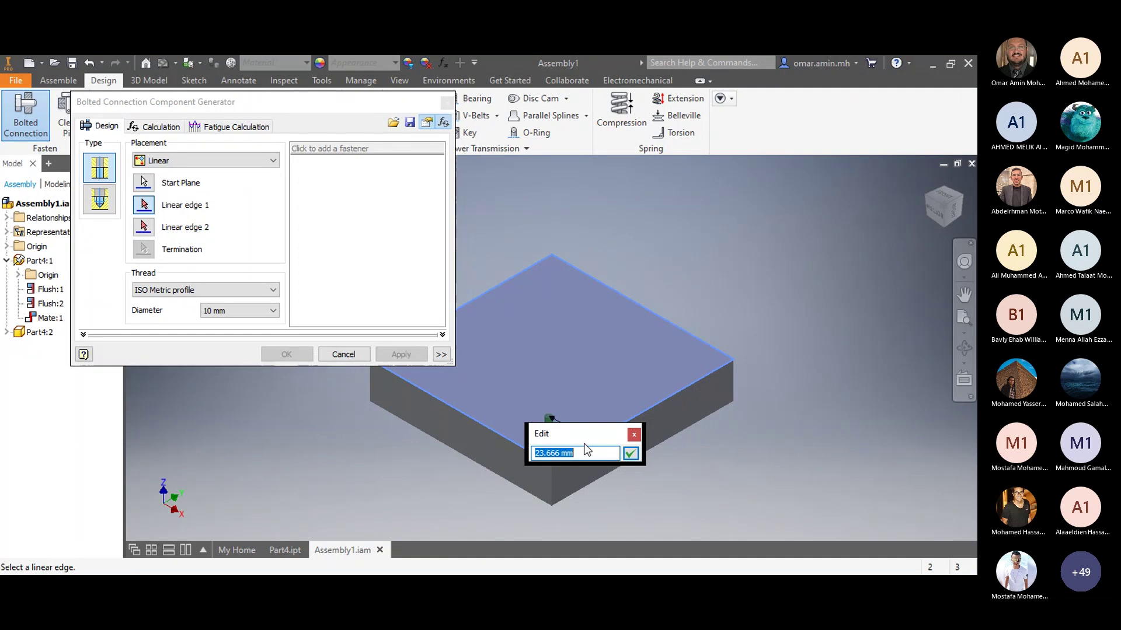
pyautogui.write('50')
pyautogui.press('Return')
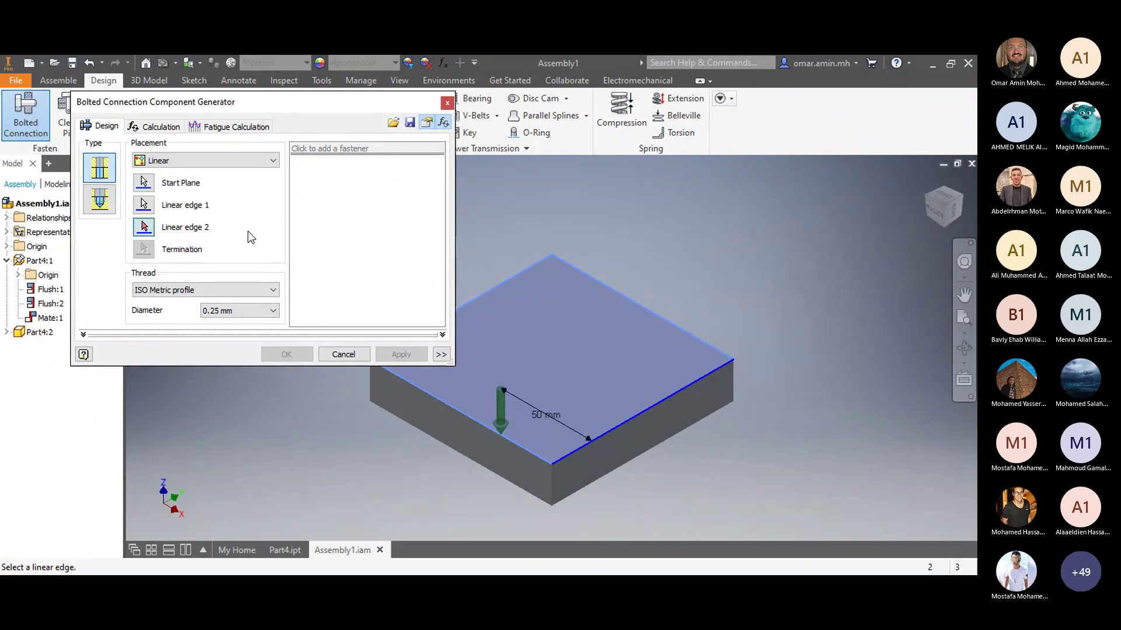
pyautogui.click(449, 407)
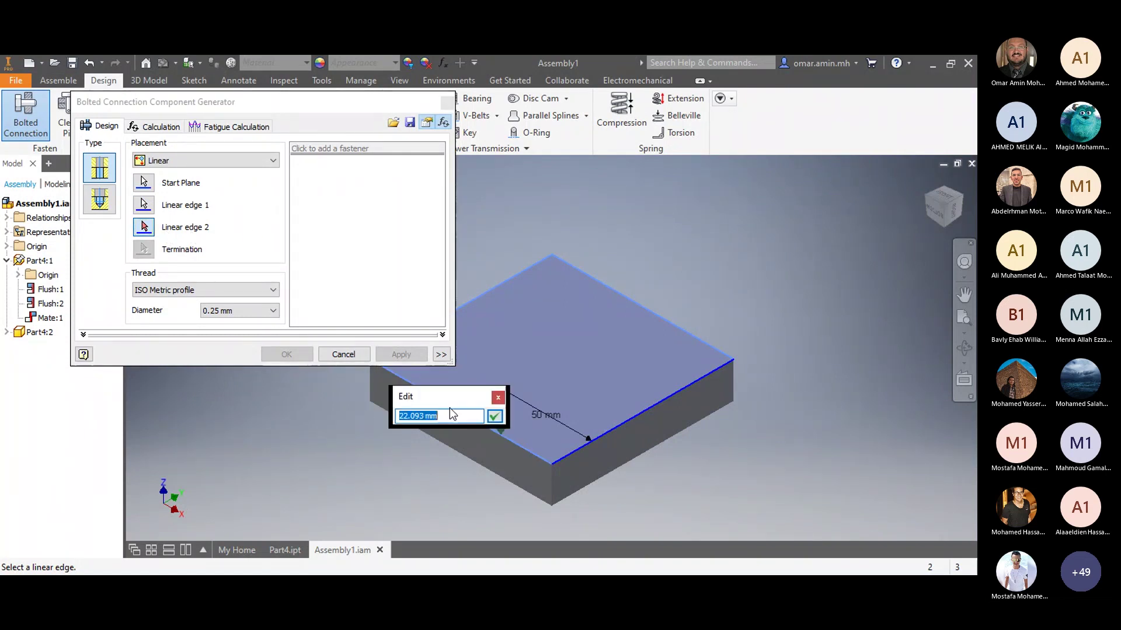
pyautogui.write('50')
pyautogui.press('Return')
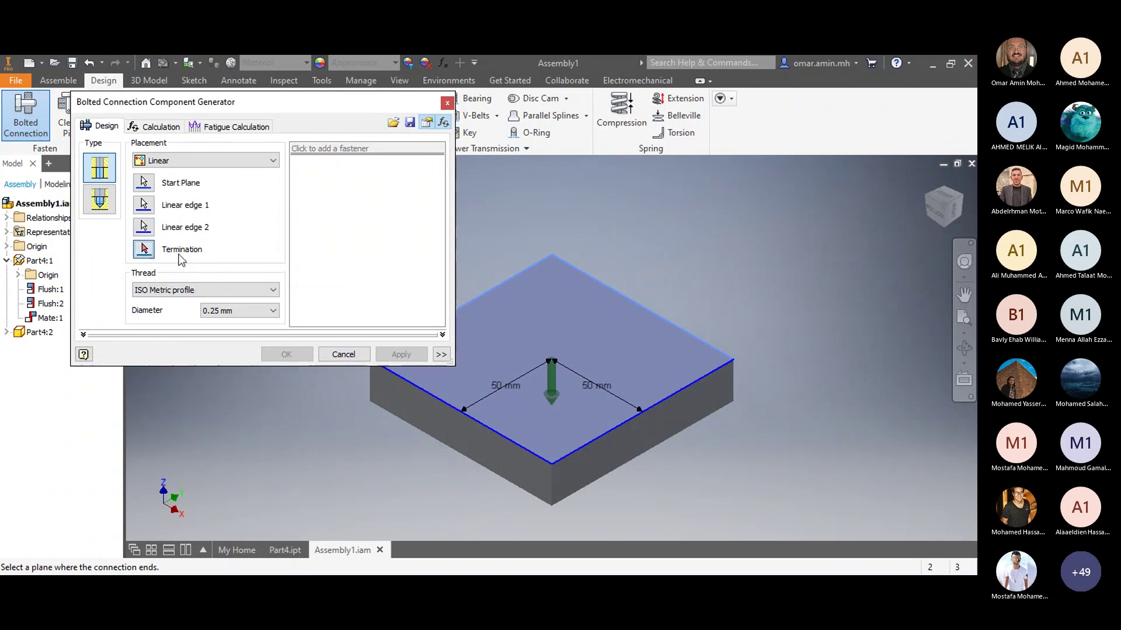
# Step: Terminate the bolted connection at the lower plate's underside and check the hole preview through both plates from the side
pyautogui.click(448, 450)
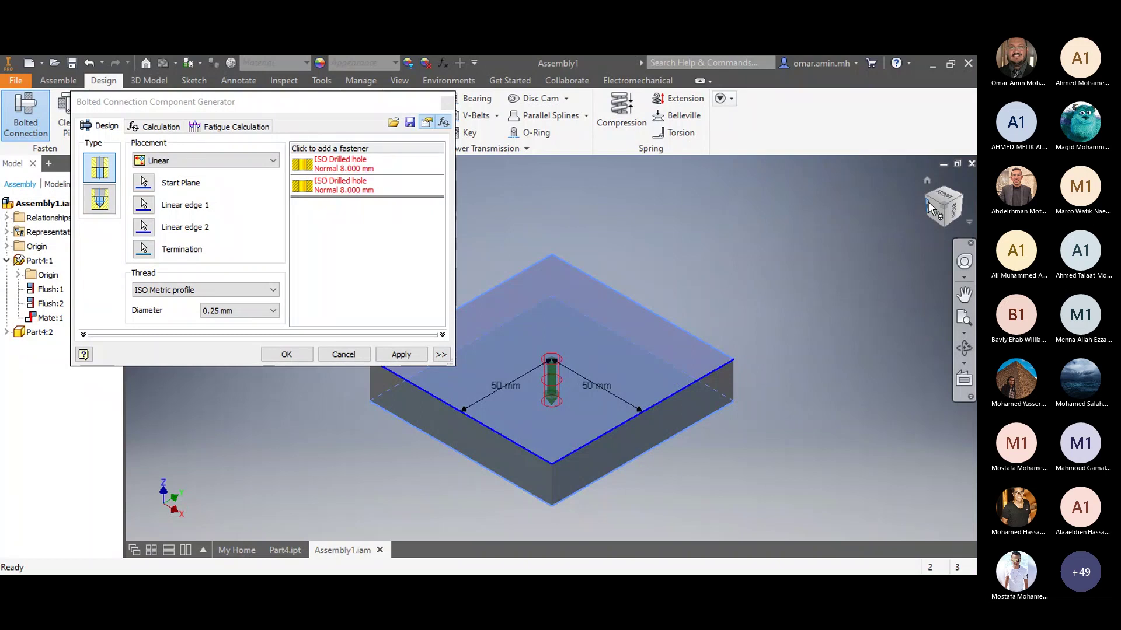
pyautogui.moveTo(928, 202); pyautogui.dragTo(685, 267)
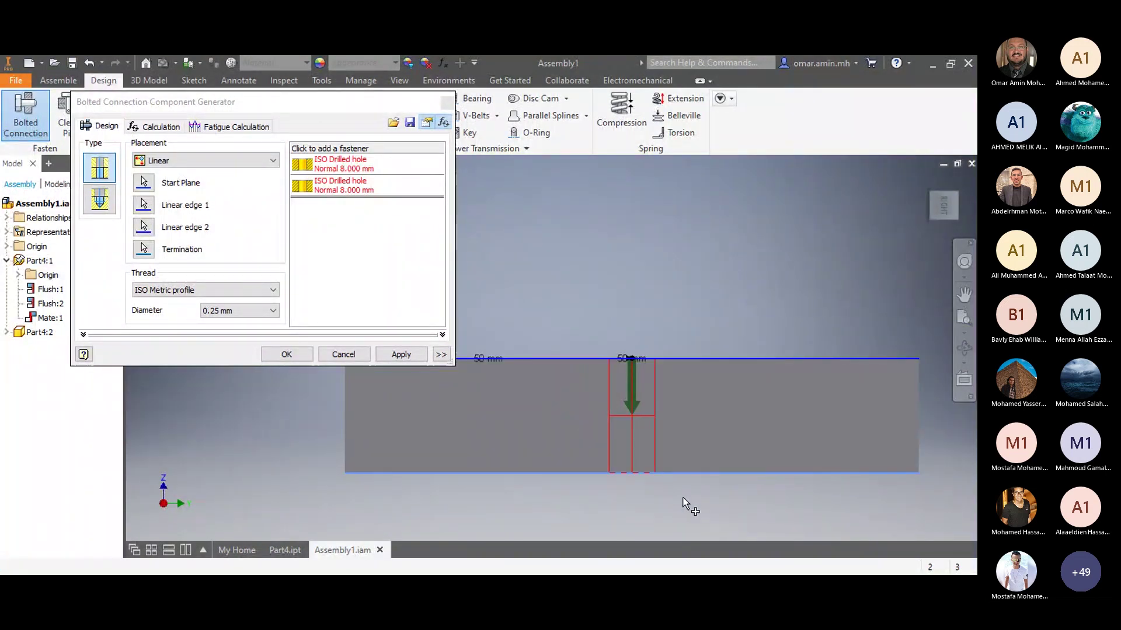
pyautogui.scroll(-3, 699, 509)
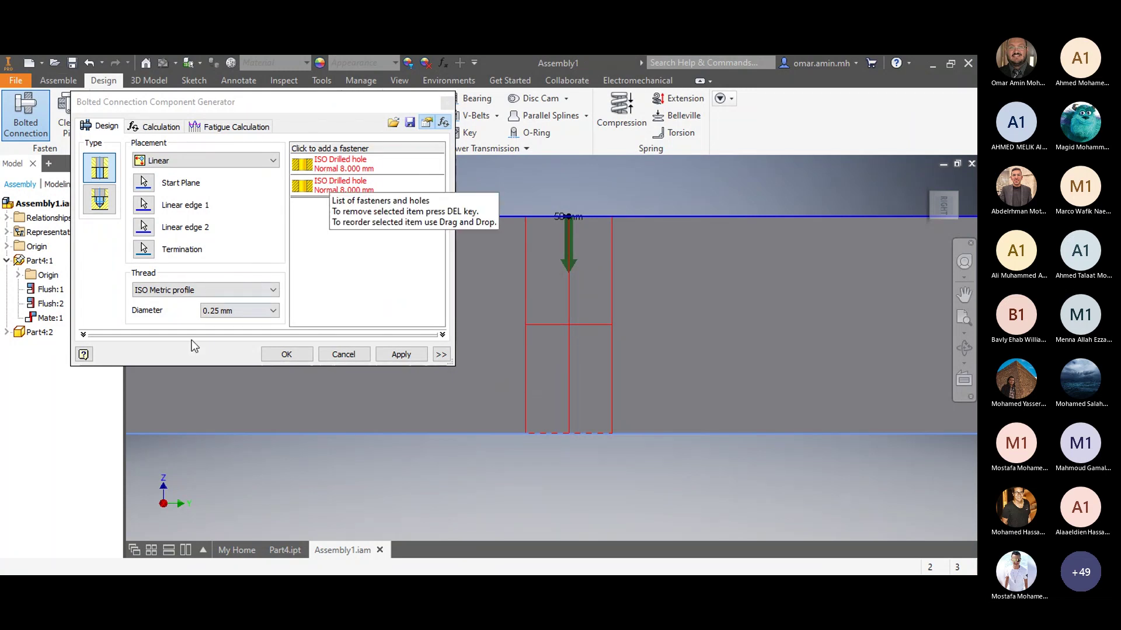
# Step: Try thread diameters of 9 mm and 24 mm for the bolted connection
pyautogui.click(218, 315)
pyautogui.scroll(-1, 228, 528)
pyautogui.scroll(-1, 225, 548)
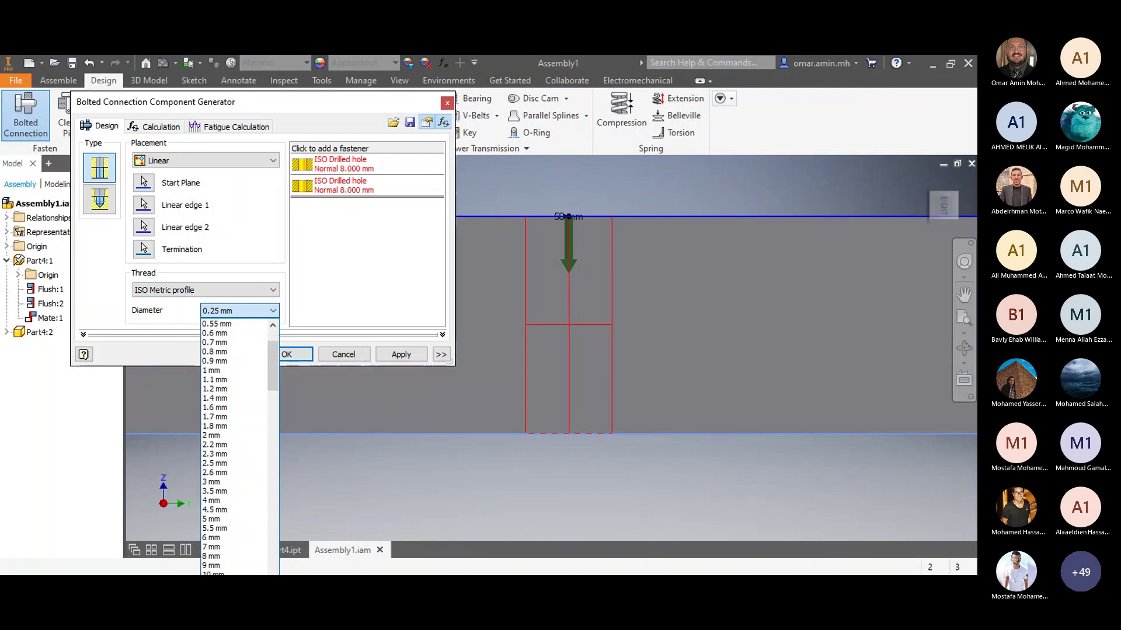
pyautogui.click(217, 566)
pyautogui.click(331, 169)
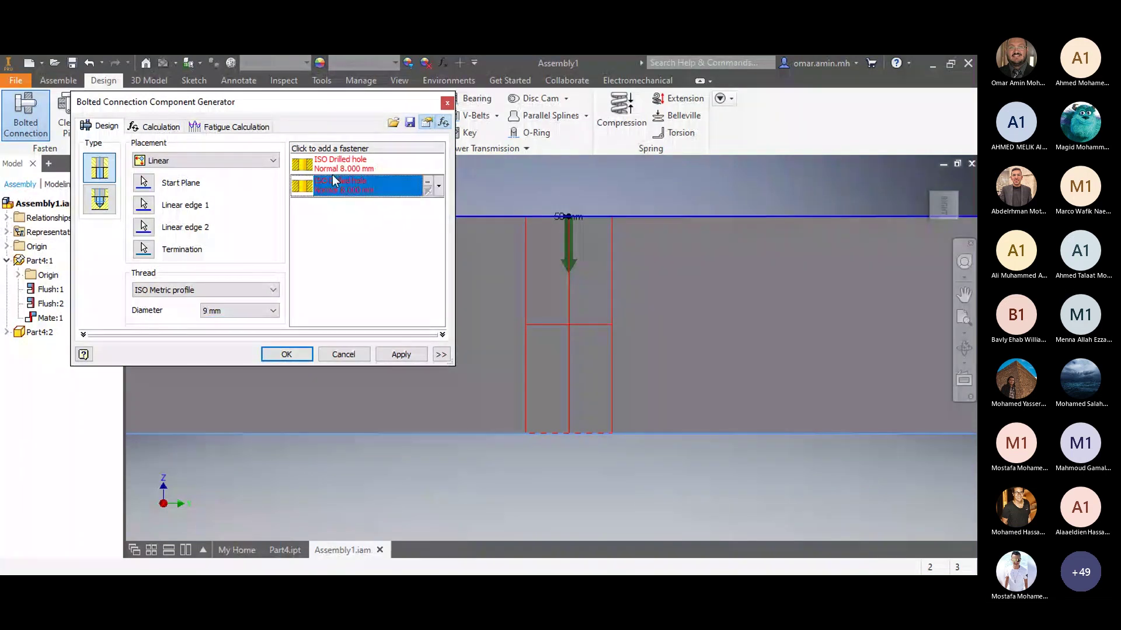
pyautogui.click(239, 310)
pyautogui.click(217, 428)
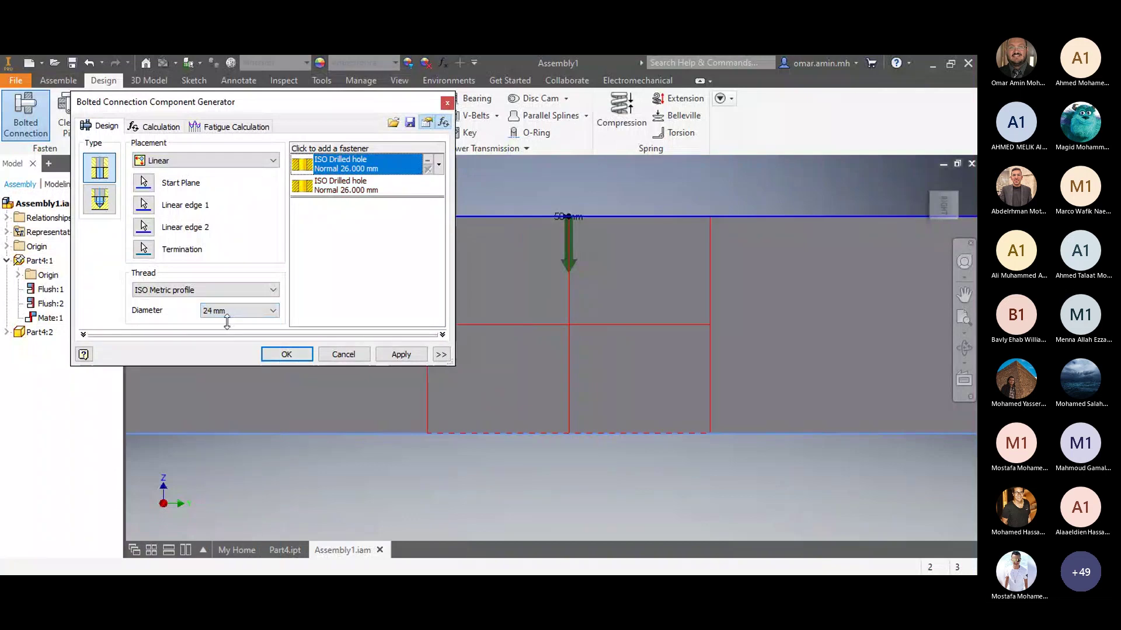
# Step: Try thread diameters of 2.6 mm, 5.5 mm and 20 mm for the bolted connection
pyautogui.click(359, 186)
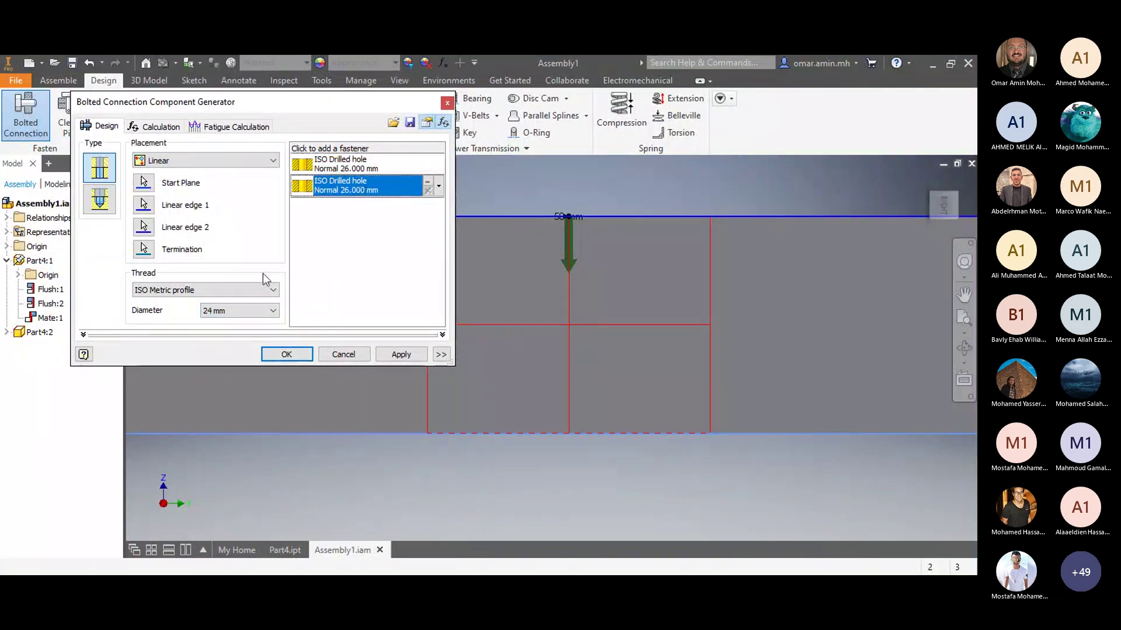
pyautogui.click(225, 315)
pyautogui.scroll(5, 223, 355)
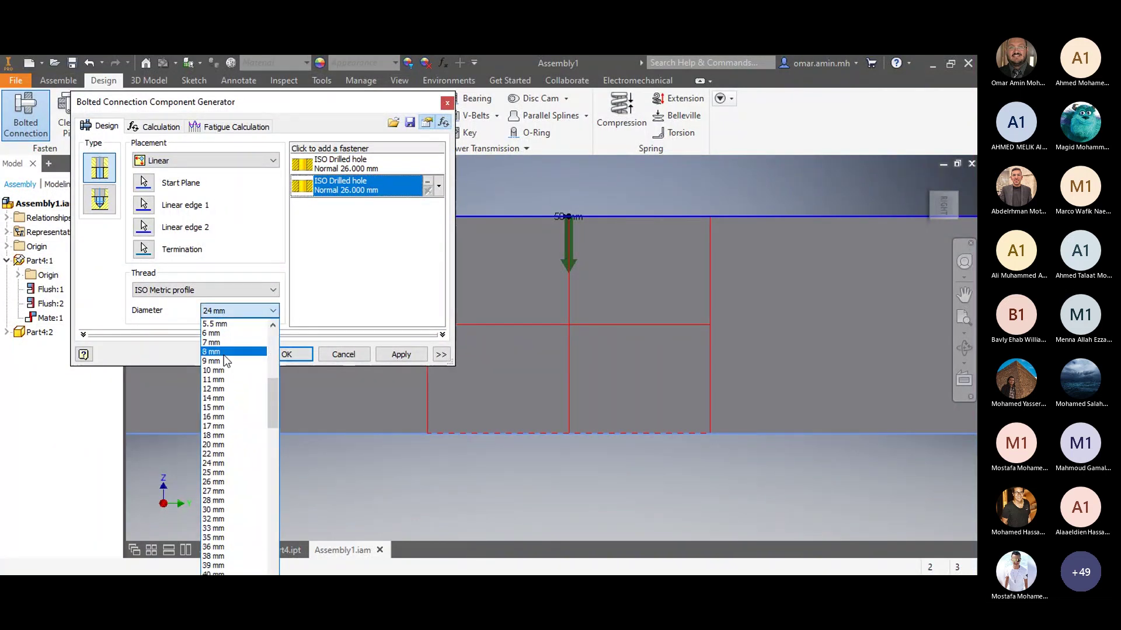
pyautogui.click(225, 380)
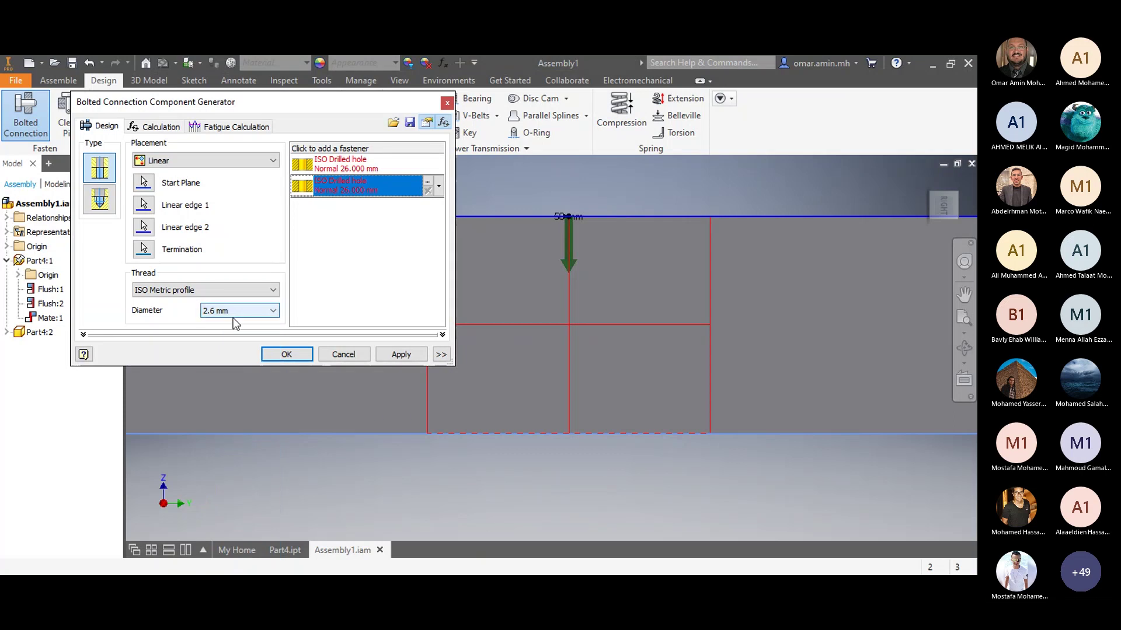
pyautogui.click(233, 317)
pyautogui.click(222, 380)
pyautogui.click(233, 310)
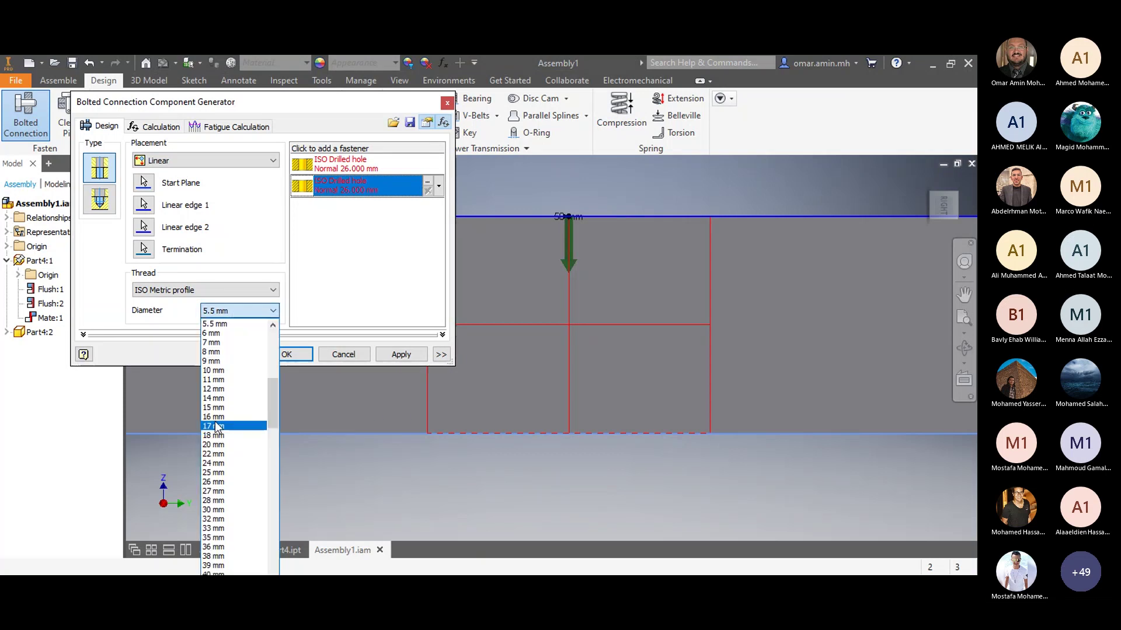
pyautogui.click(215, 445)
# Step: Try thread diameters of 10 mm, 8 mm, 7 mm and 6 mm for the bolted connection
pyautogui.click(240, 309)
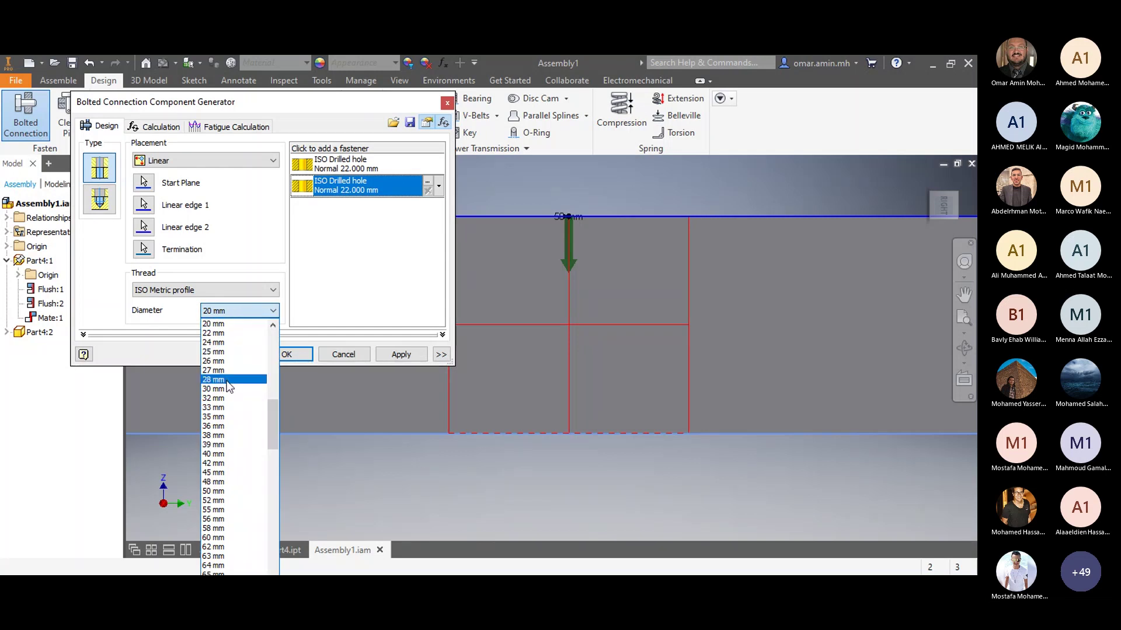
pyautogui.scroll(10, 229, 391)
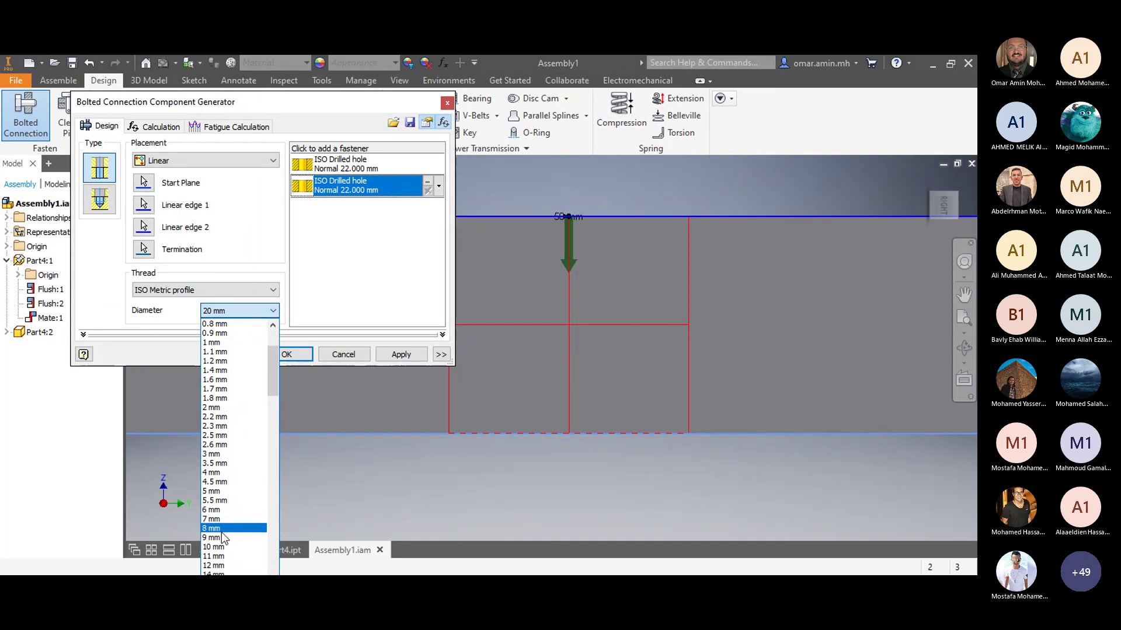
pyautogui.click(220, 546)
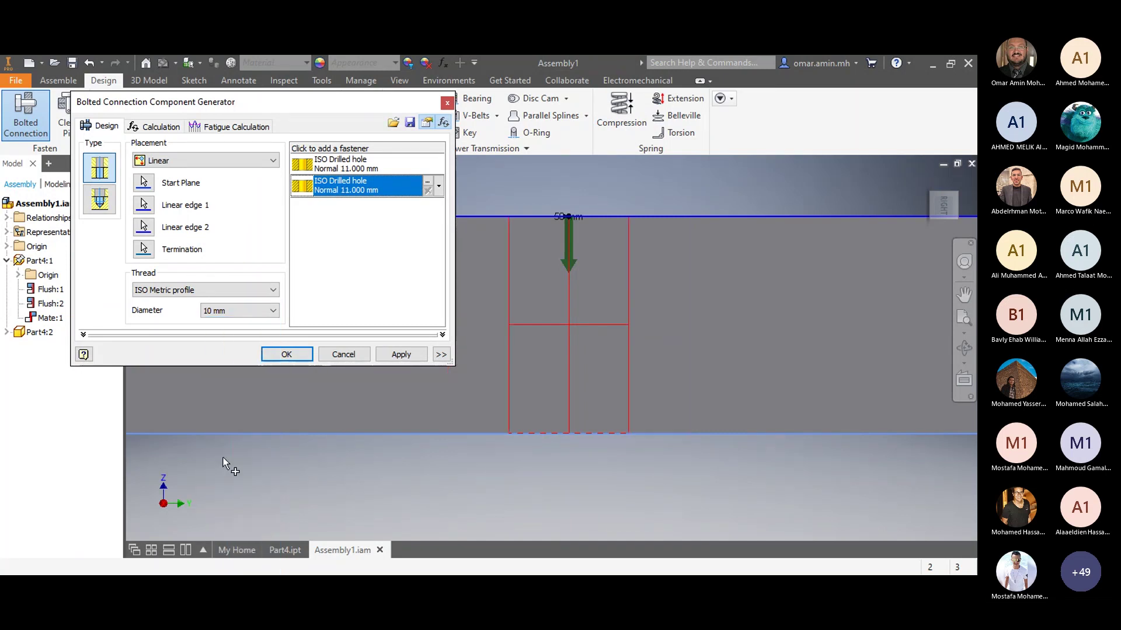
pyautogui.click(230, 311)
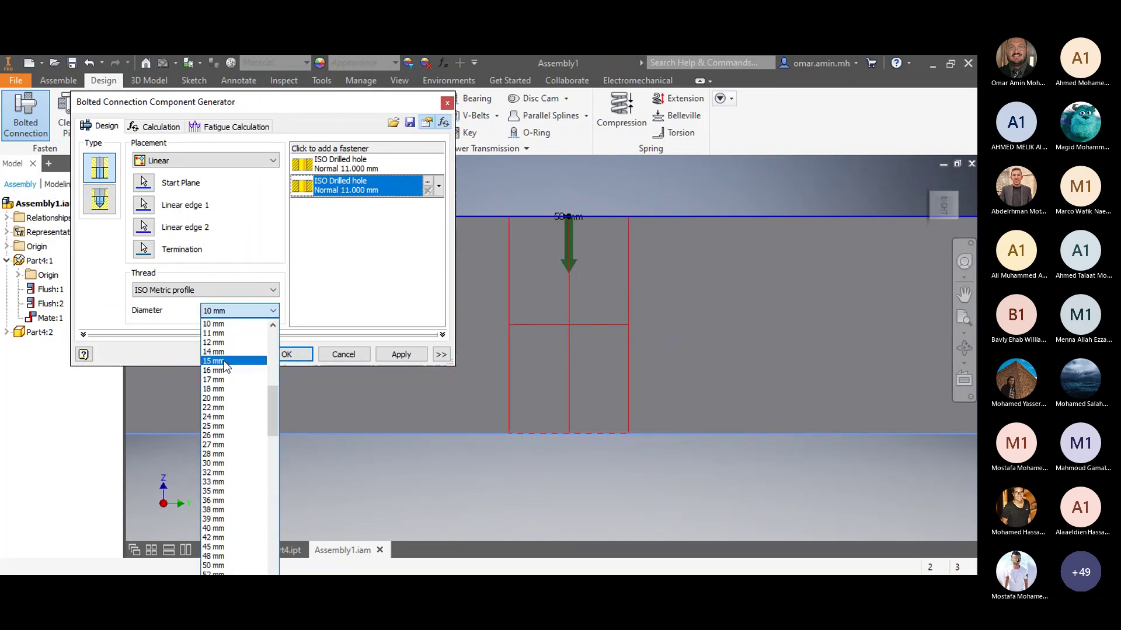
pyautogui.scroll(1, 217, 339)
pyautogui.click(216, 333)
pyautogui.click(234, 312)
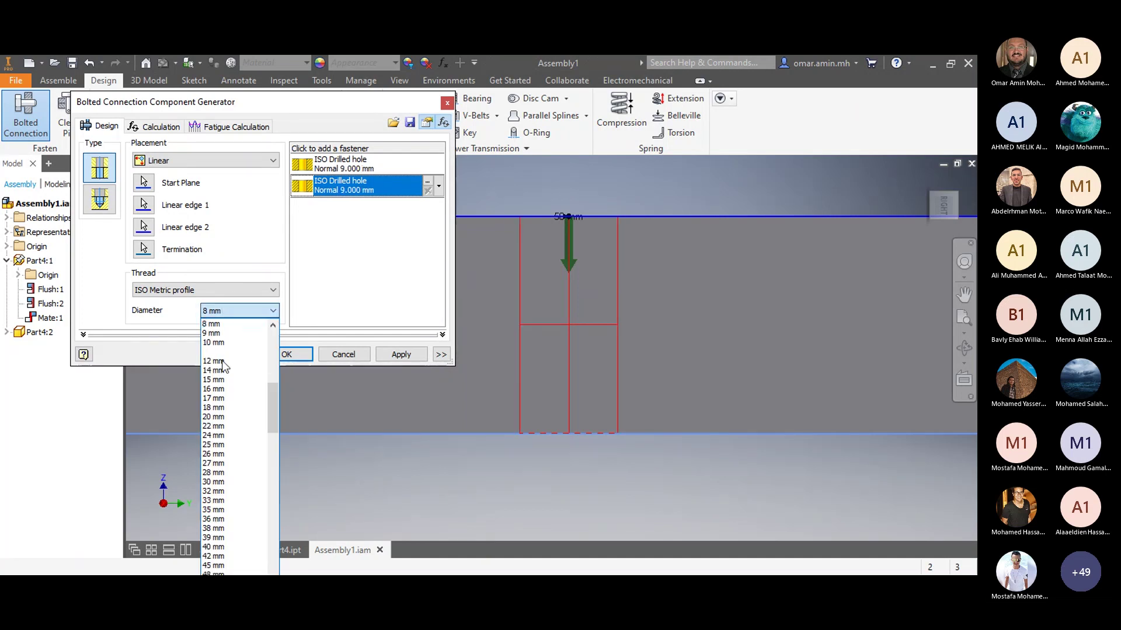
pyautogui.scroll(1, 217, 349)
pyautogui.click(215, 324)
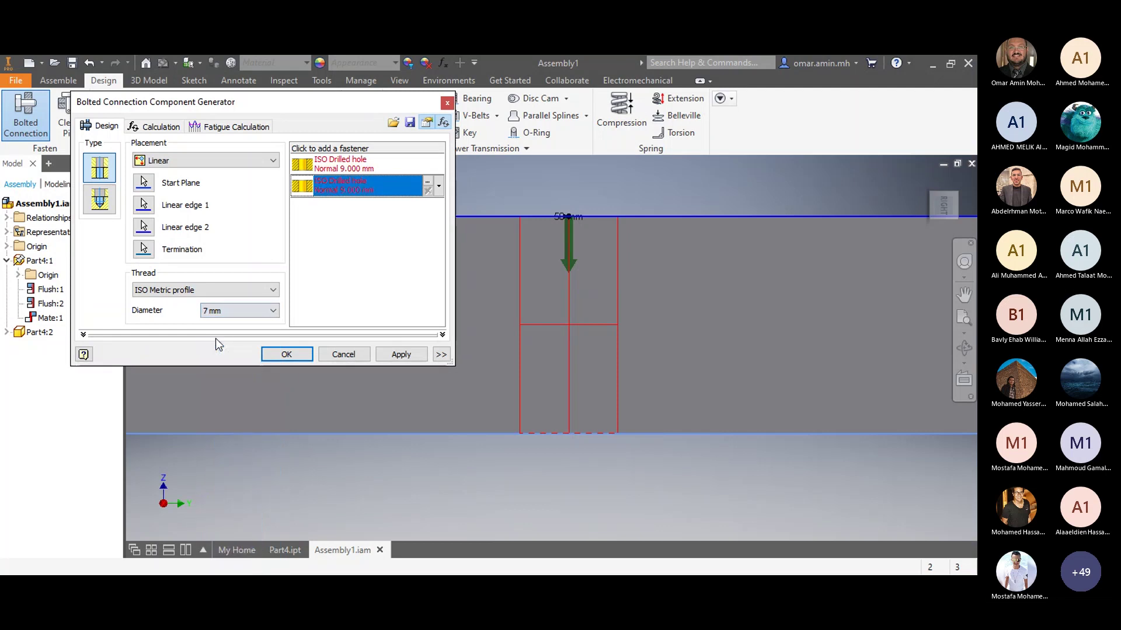
pyautogui.click(232, 307)
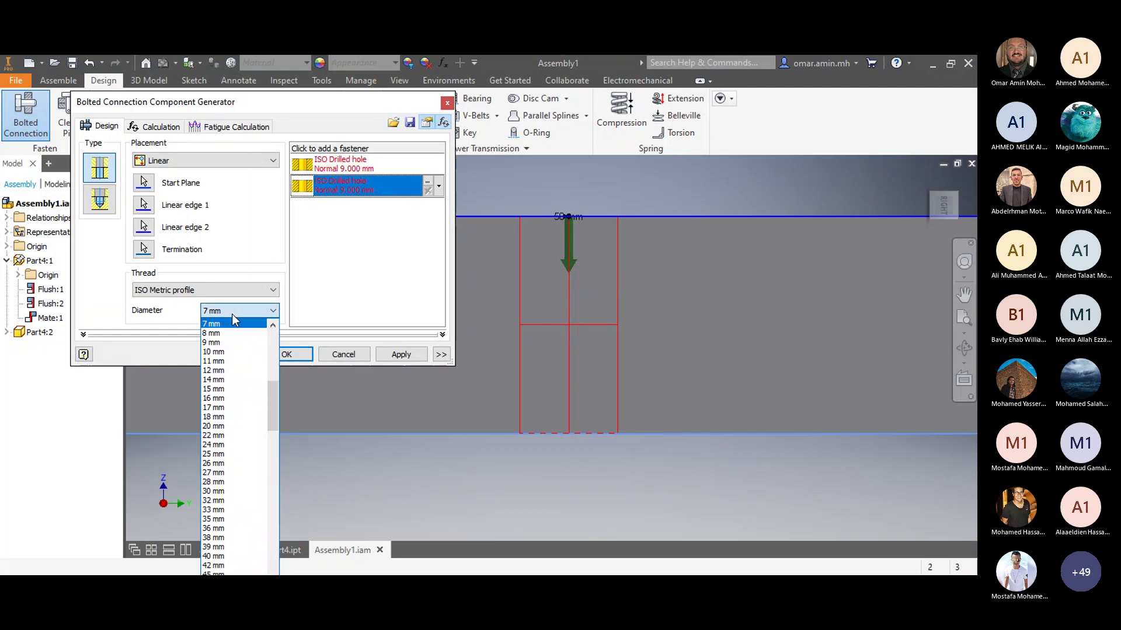
pyautogui.scroll(1, 222, 339)
pyautogui.click(222, 344)
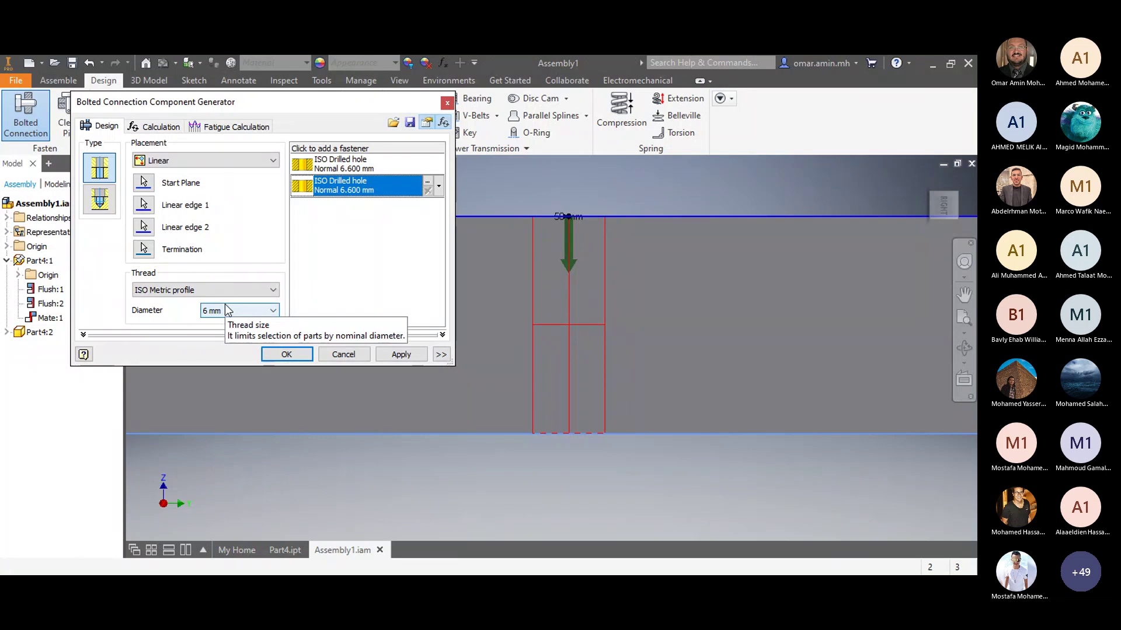
# Step: Try thread diameters of 7 mm and 8 mm, and set the bolted connection's thread diameter to 10 mm
pyautogui.click(227, 315)
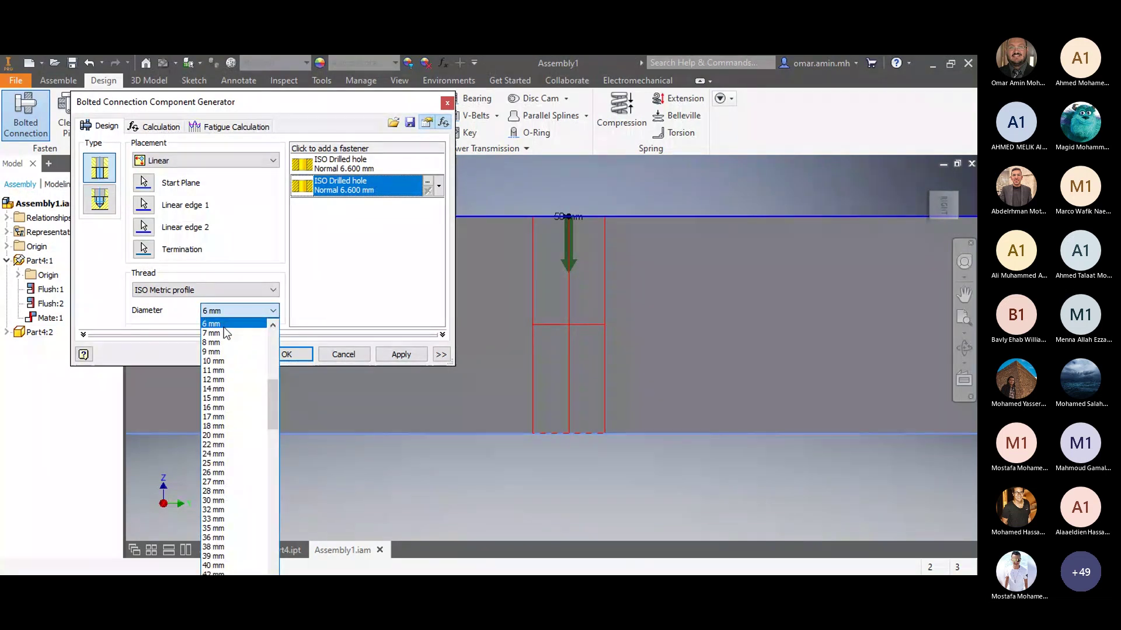
pyautogui.click(223, 333)
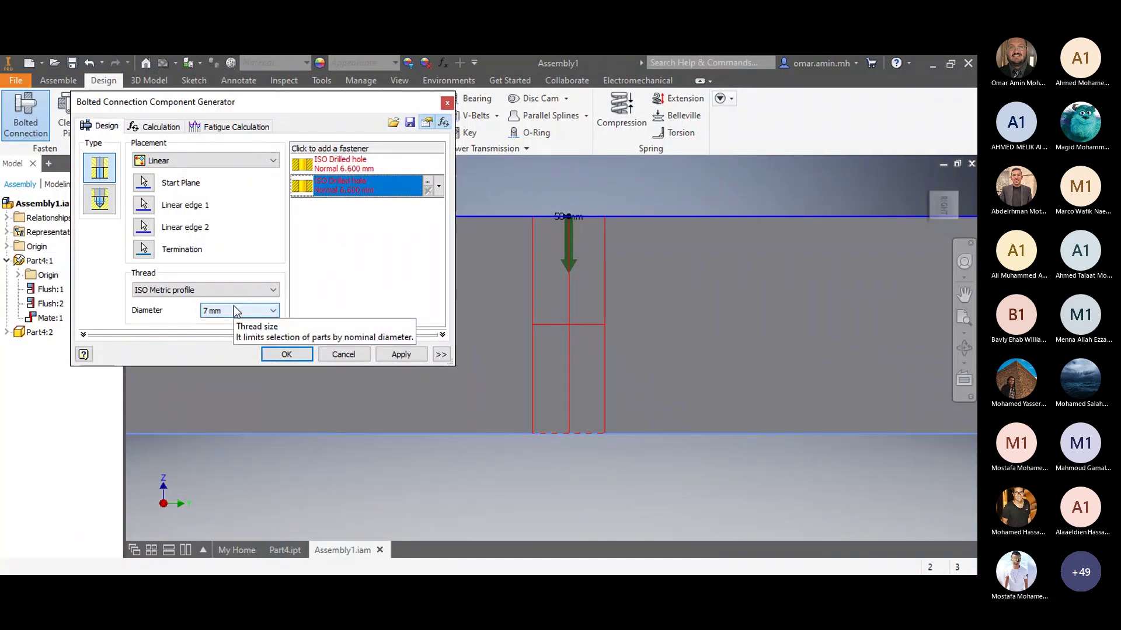
pyautogui.click(233, 306)
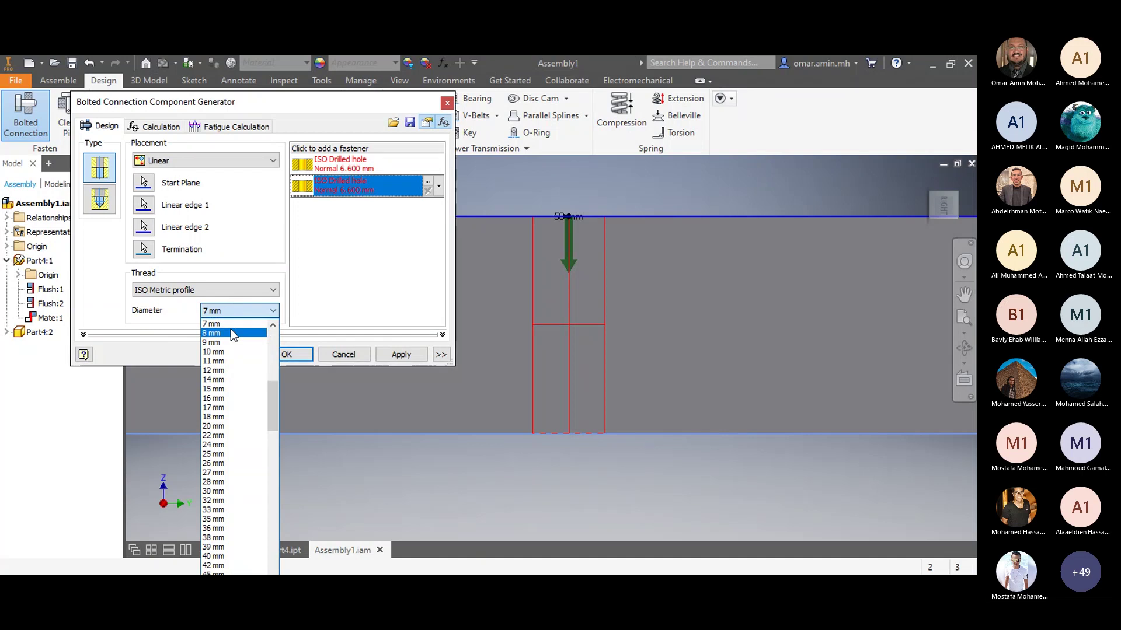
pyautogui.click(230, 330)
pyautogui.click(232, 315)
pyautogui.click(232, 346)
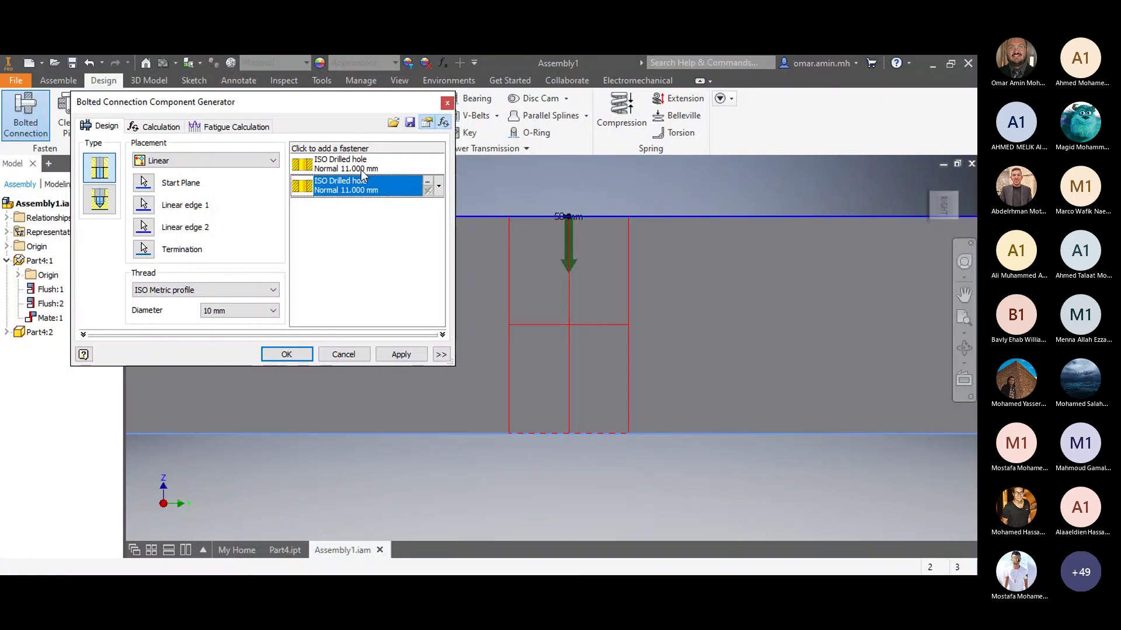
# Step: Try the Close and Loose fit types on the first drilled hole in the list, and accept it with the Normal type
pyautogui.click(398, 169)
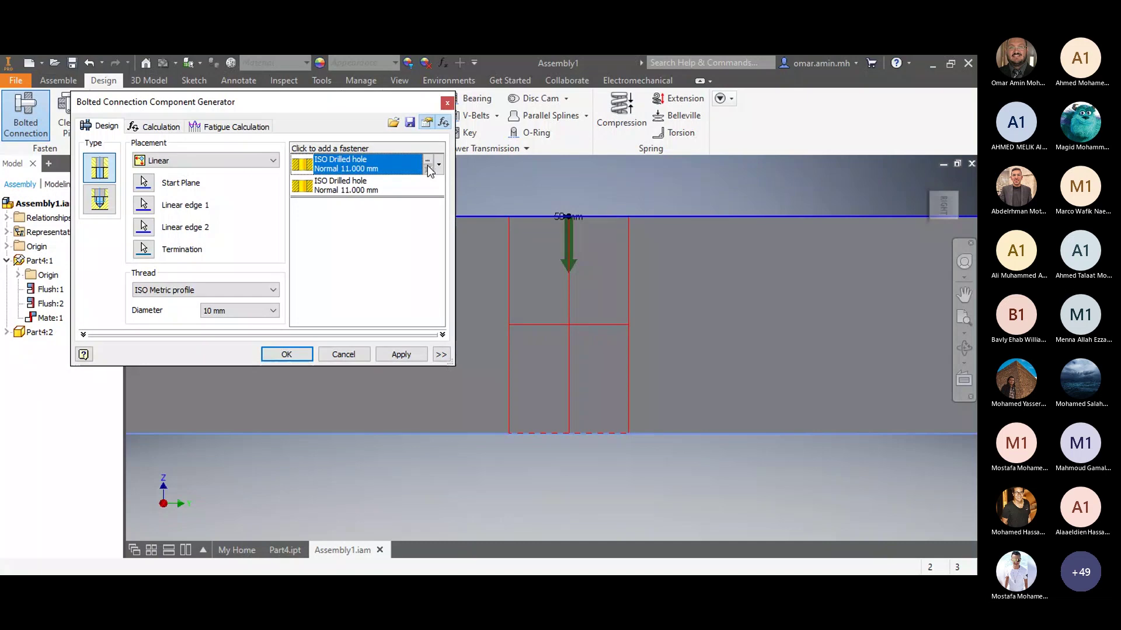
pyautogui.click(428, 161)
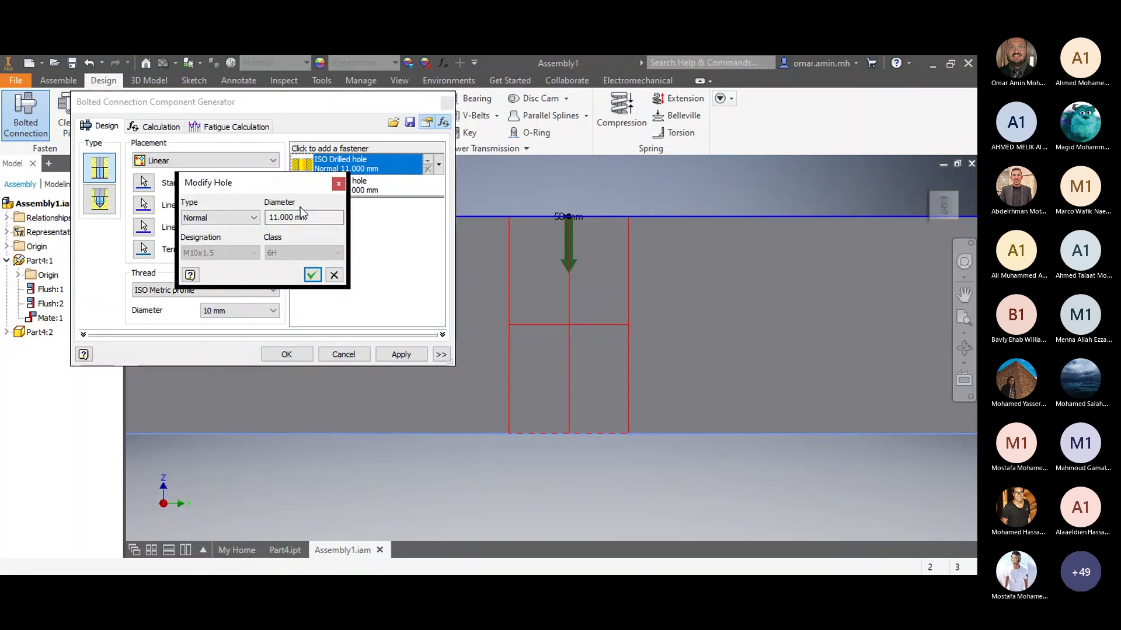
pyautogui.click(239, 218)
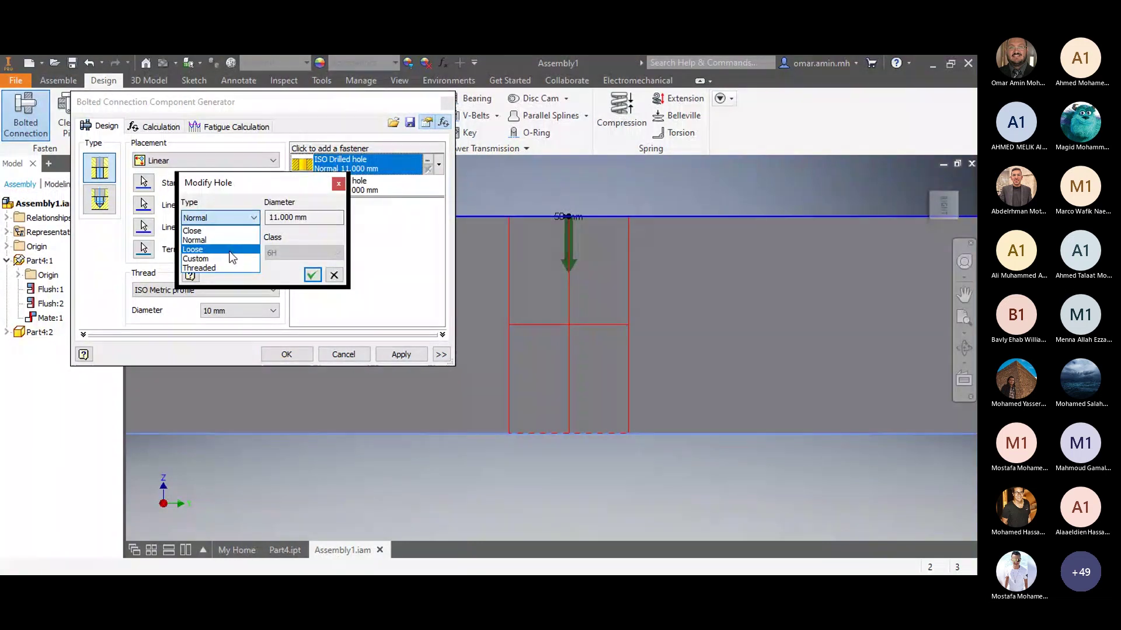
pyautogui.click(227, 232)
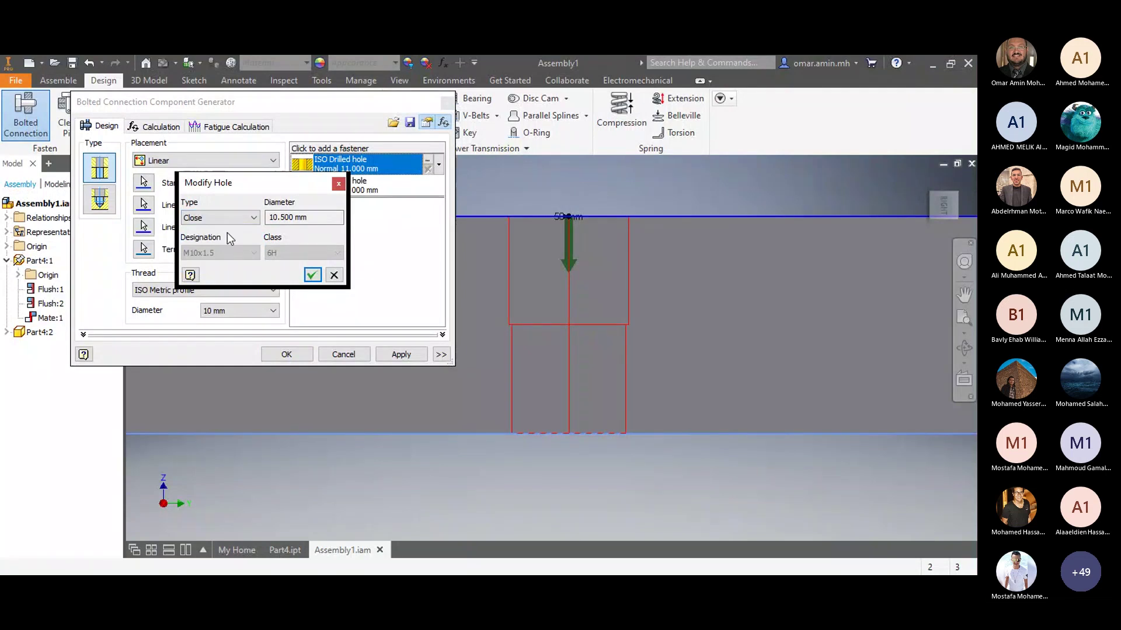
pyautogui.click(254, 218)
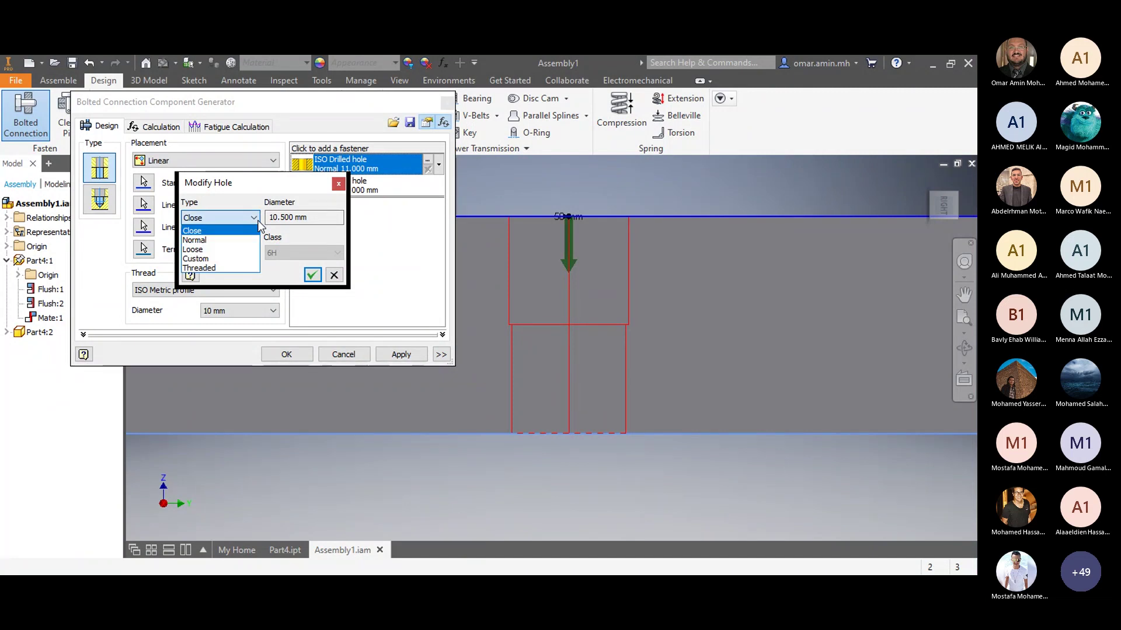
pyautogui.click(233, 249)
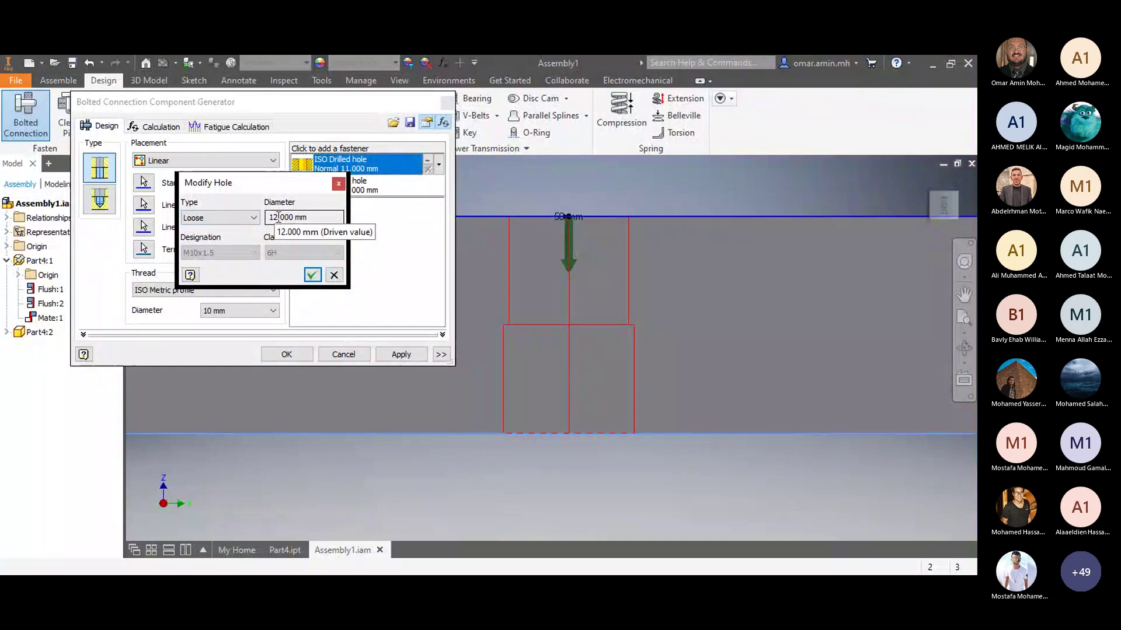
pyautogui.click(254, 218)
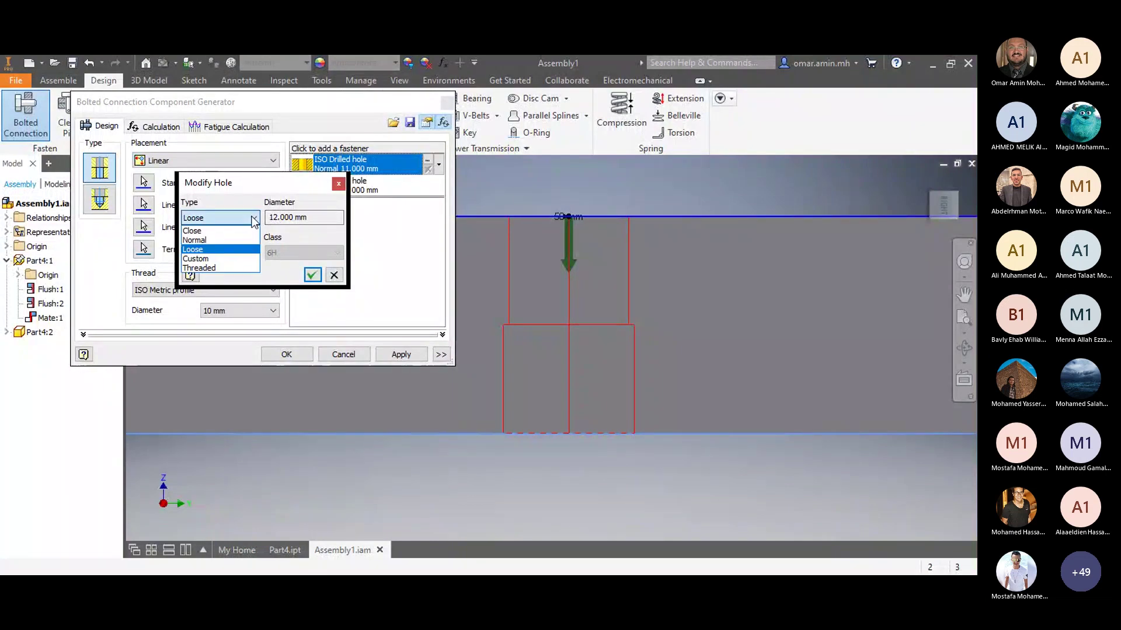
pyautogui.click(197, 240)
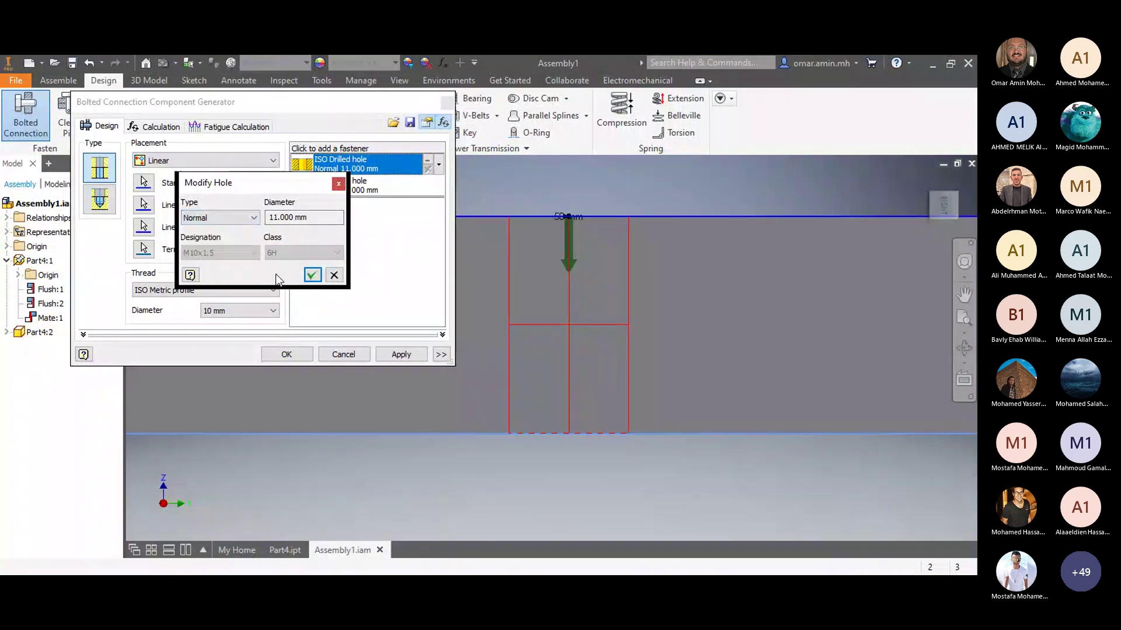
pyautogui.click(313, 275)
# Step: Browse the ISO bolts for a fastener to add to the drilled holes, and cancel the bolted connection
pyautogui.click(361, 193)
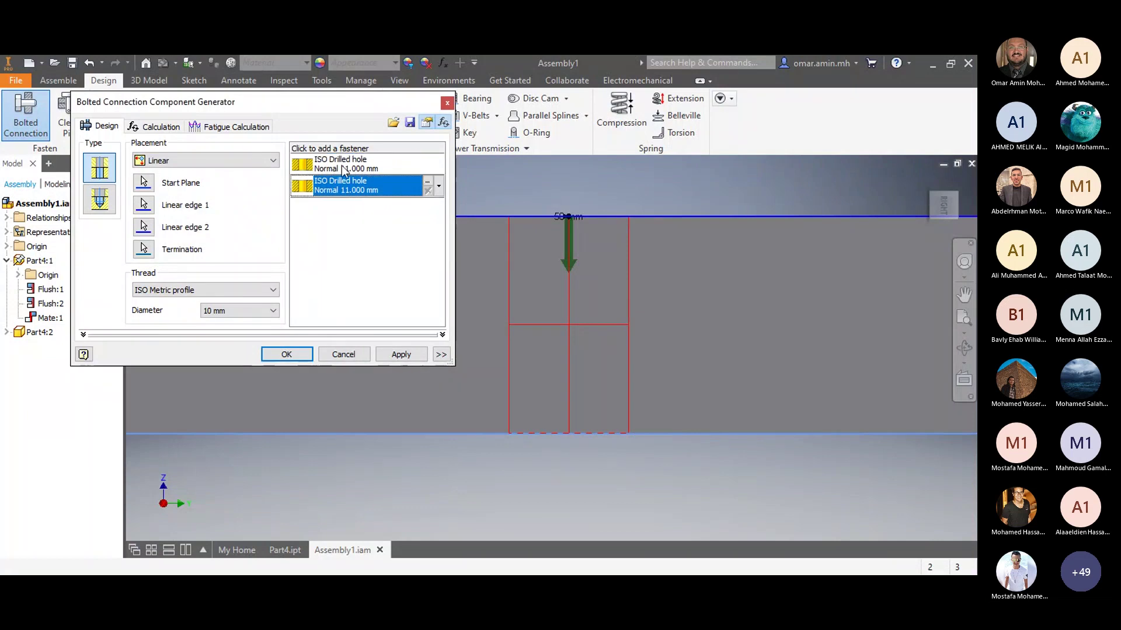
pyautogui.click(342, 166)
pyautogui.click(348, 187)
pyautogui.click(353, 167)
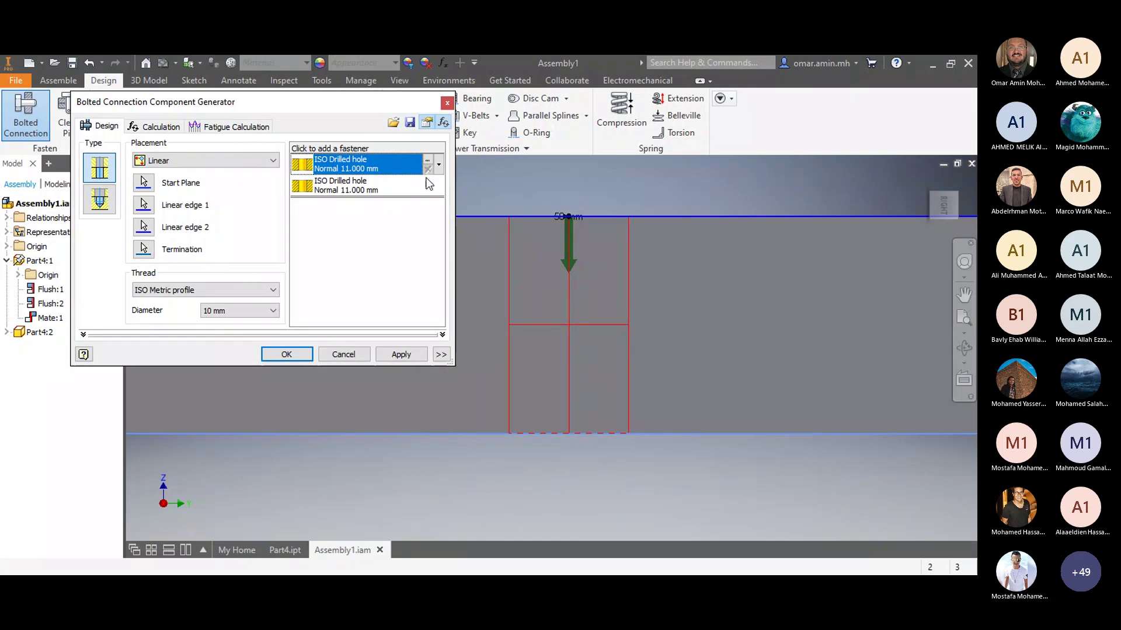
pyautogui.click(362, 167)
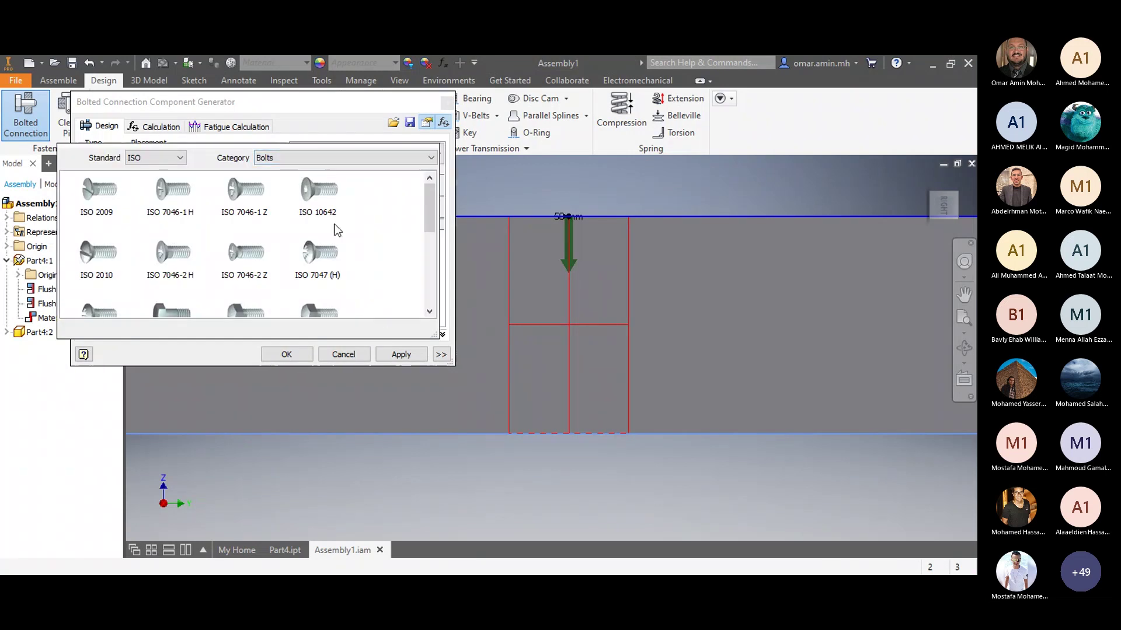
pyautogui.click(468, 316)
pyautogui.click(366, 243)
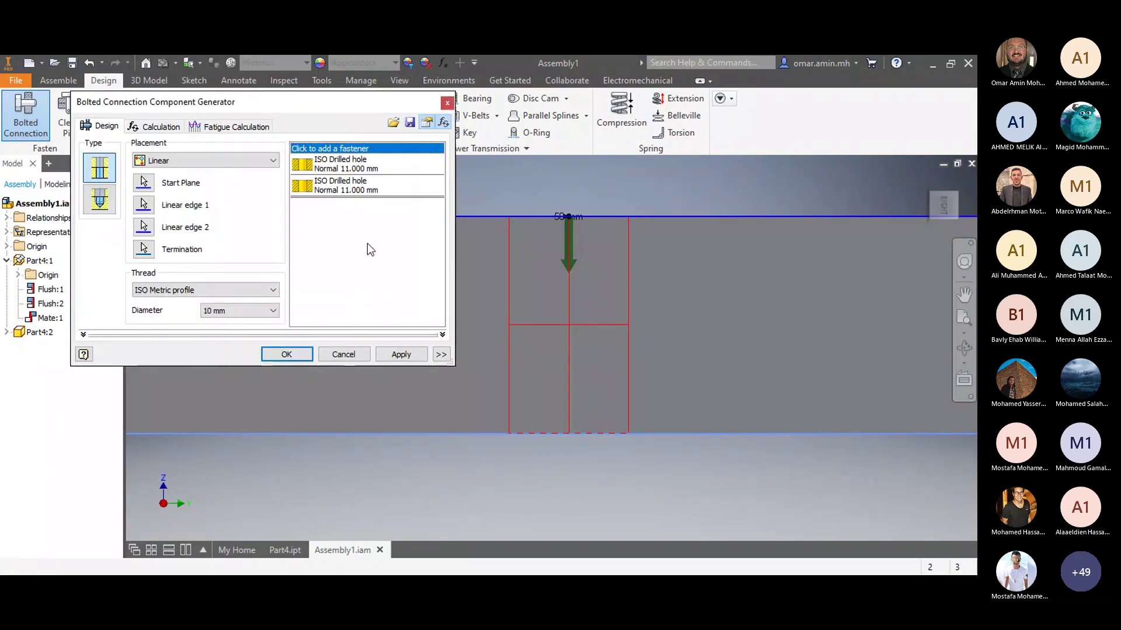
pyautogui.click(366, 243)
pyautogui.click(342, 123)
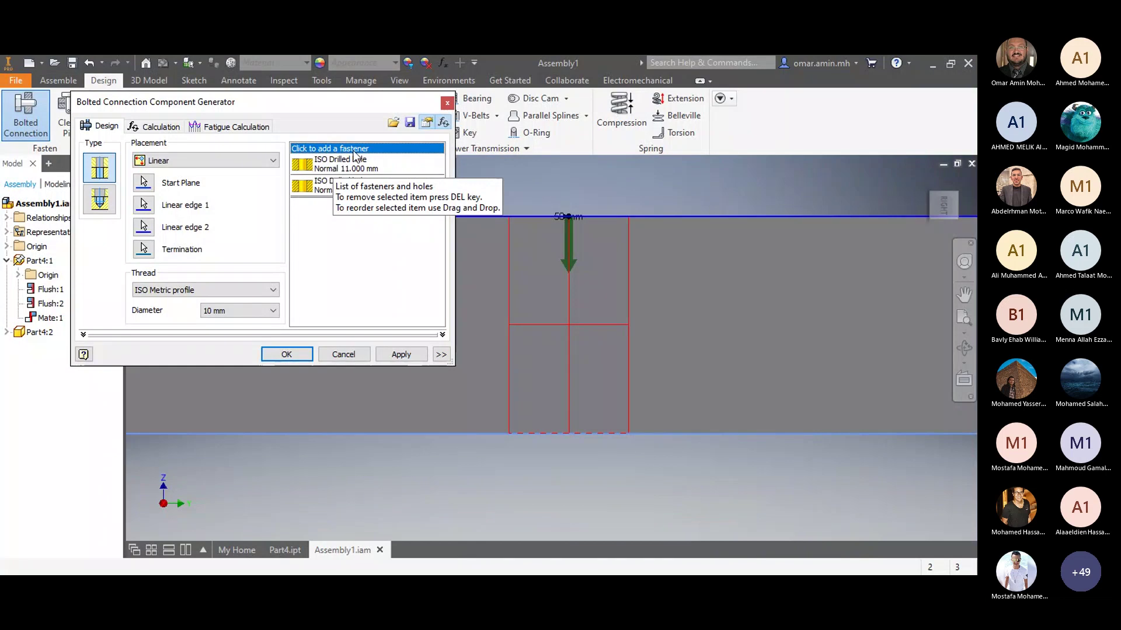
pyautogui.click(327, 205)
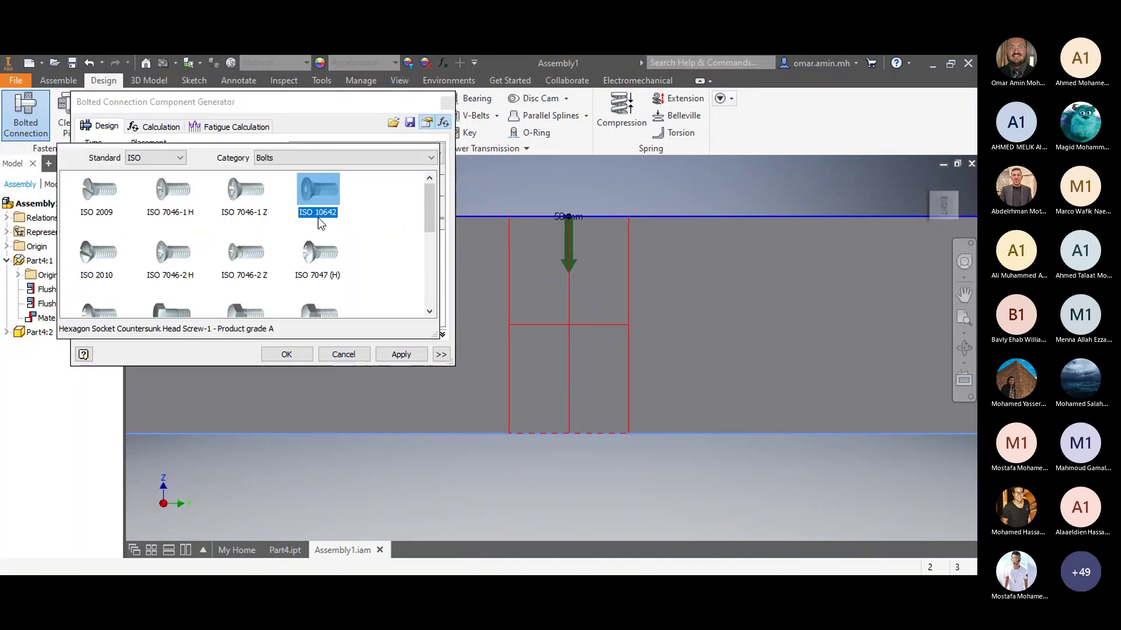
pyautogui.click(343, 355)
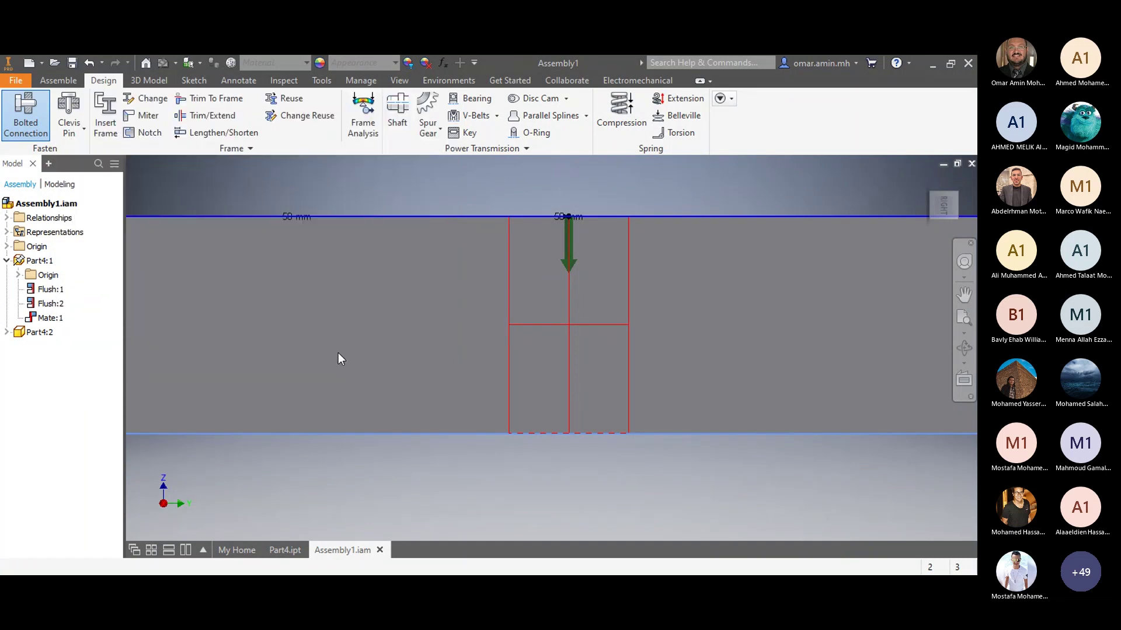
# Step: Start a bolted connection on the upper plate's top face, placed 50 mm from each of two adjacent edges
pyautogui.press('Return')
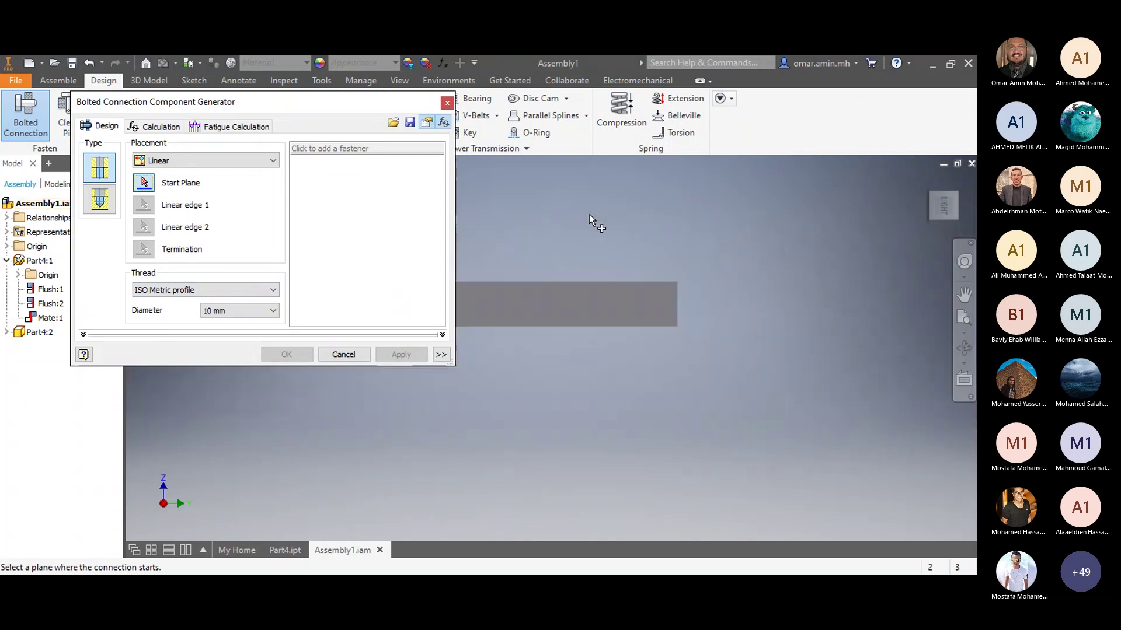
pyautogui.click(933, 196)
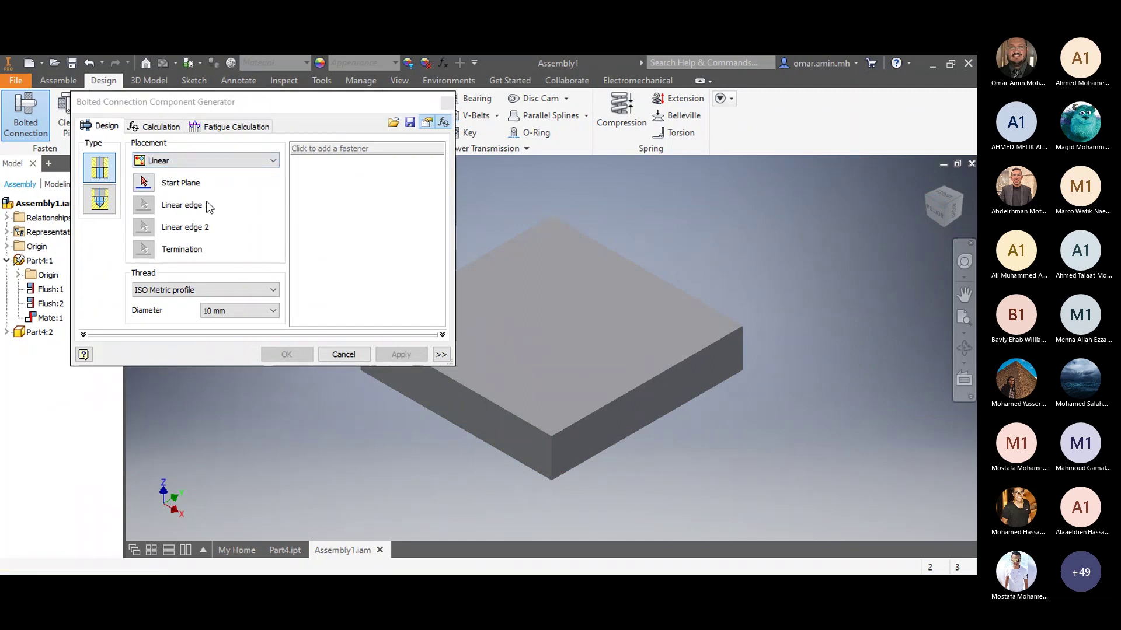
pyautogui.click(150, 185)
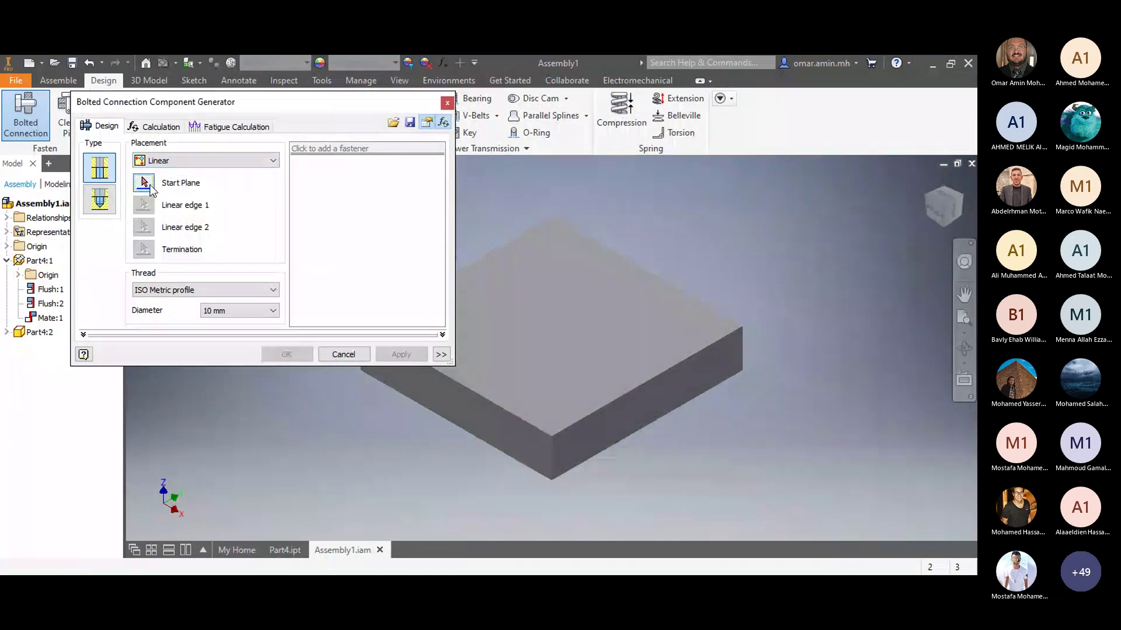
pyautogui.click(523, 345)
pyautogui.click(592, 416)
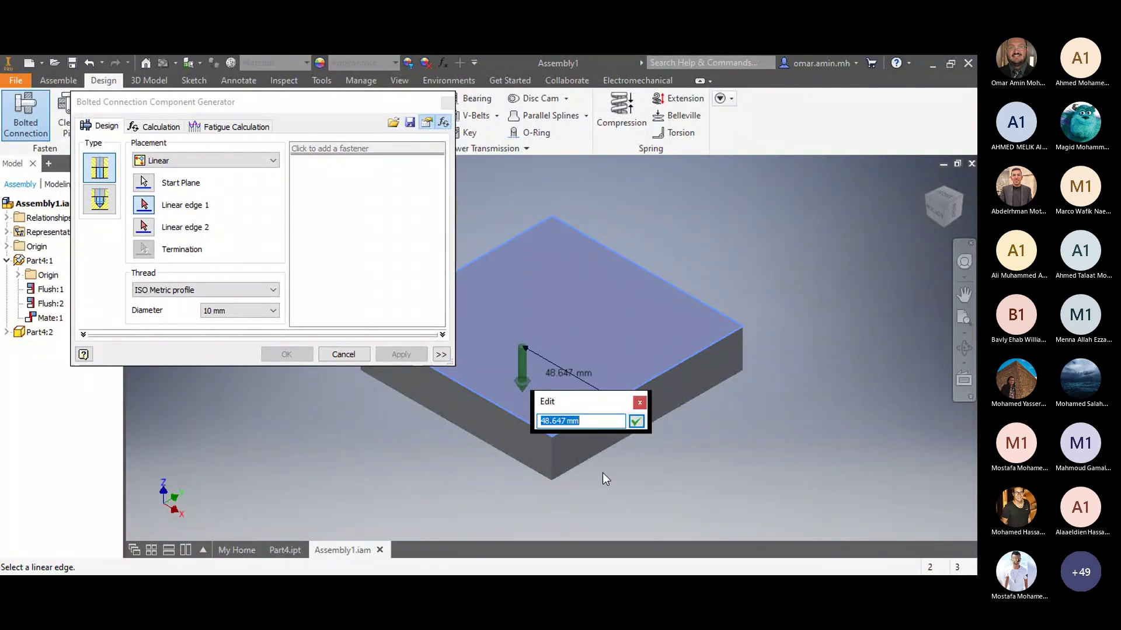
pyautogui.write('50')
pyautogui.press('Return')
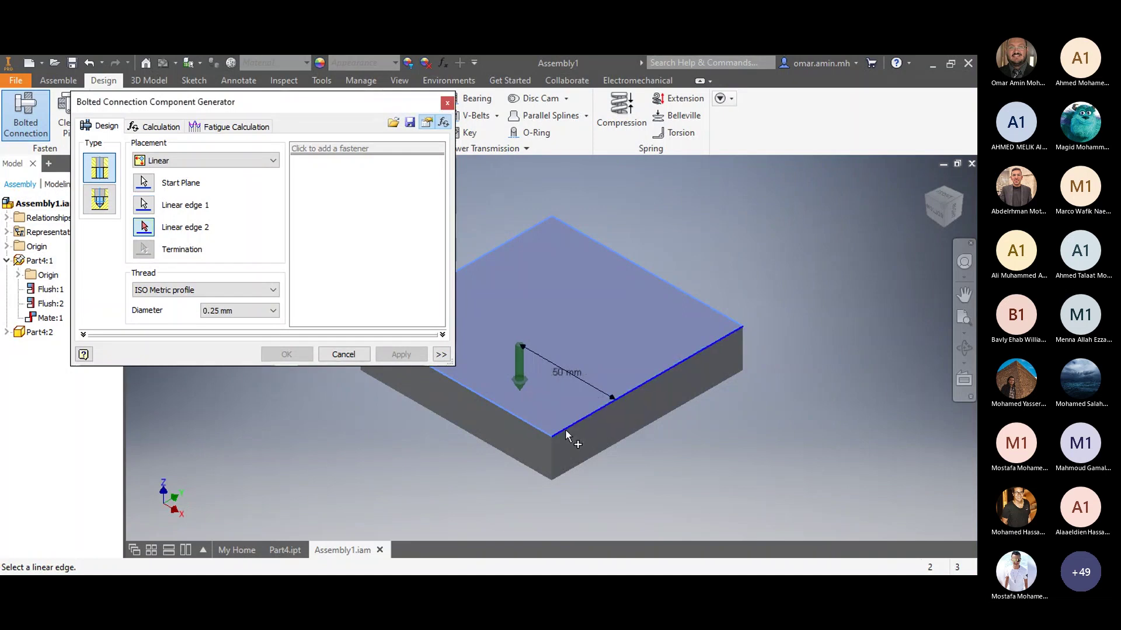
pyautogui.click(565, 429)
pyautogui.write('50')
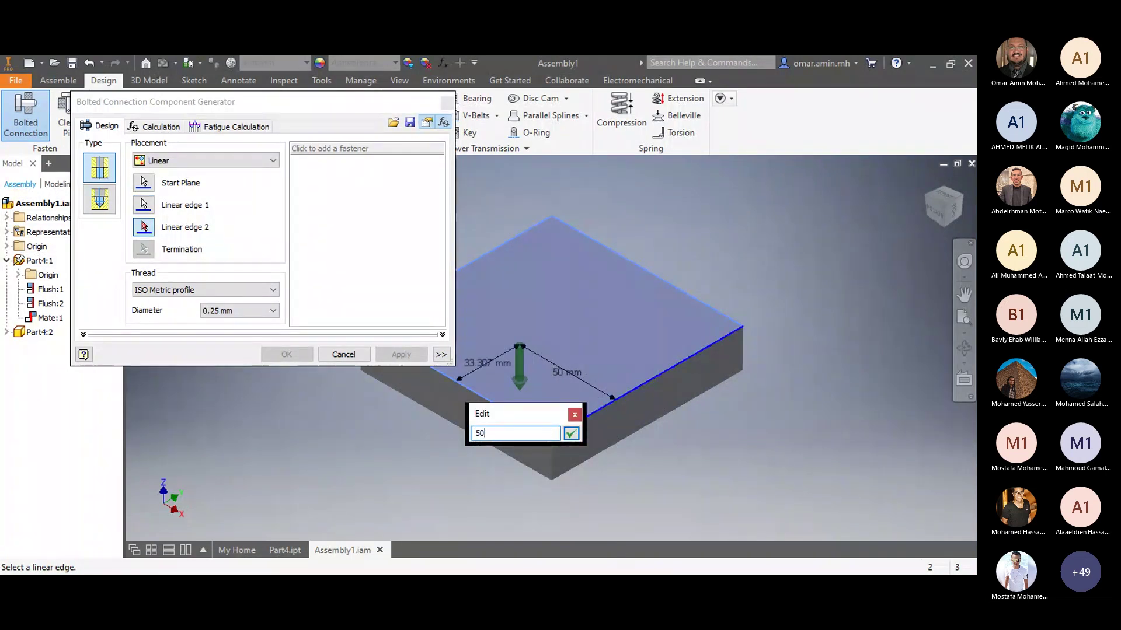
pyautogui.press('Return')
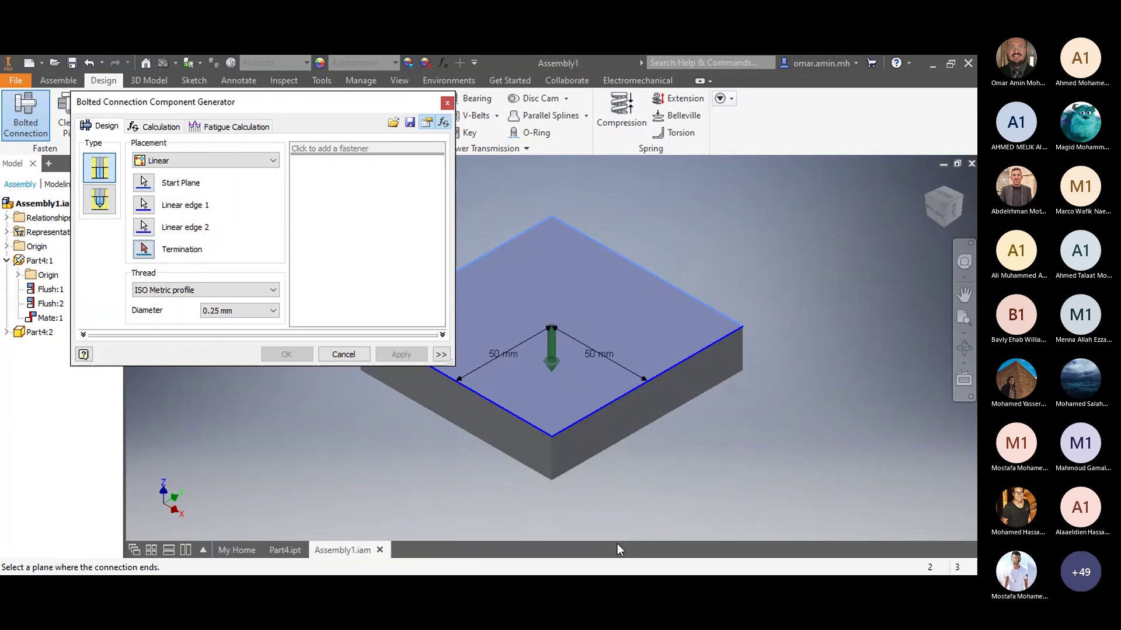
# Step: End the bolted connection at the lower plate's bottom face and set its thread diameter to 10 mm
pyautogui.click(361, 370)
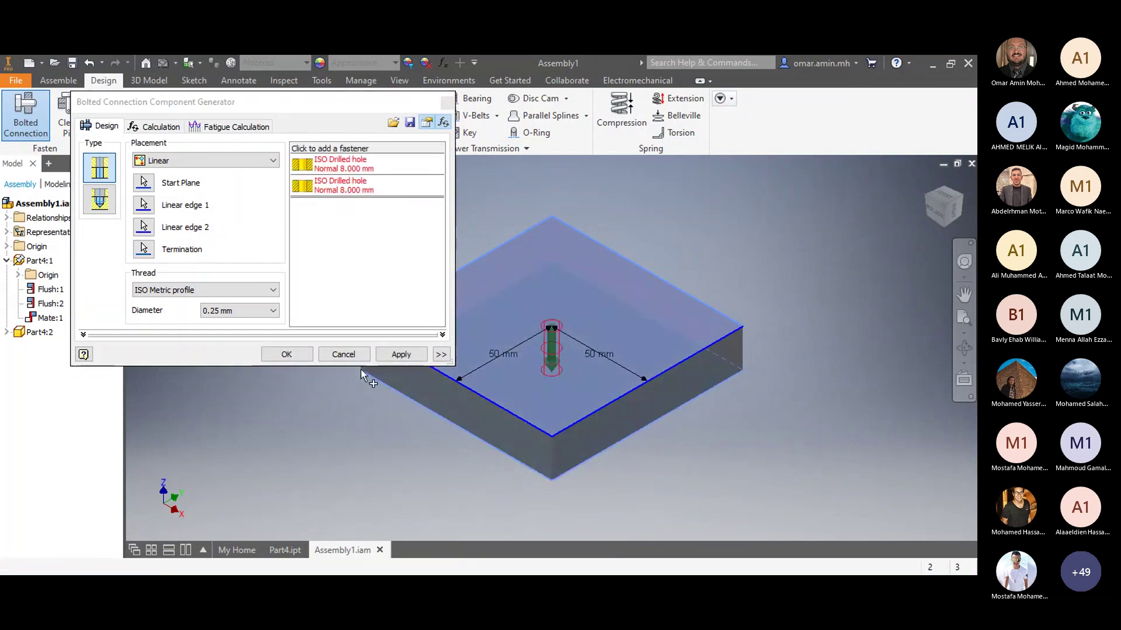
pyautogui.click(243, 311)
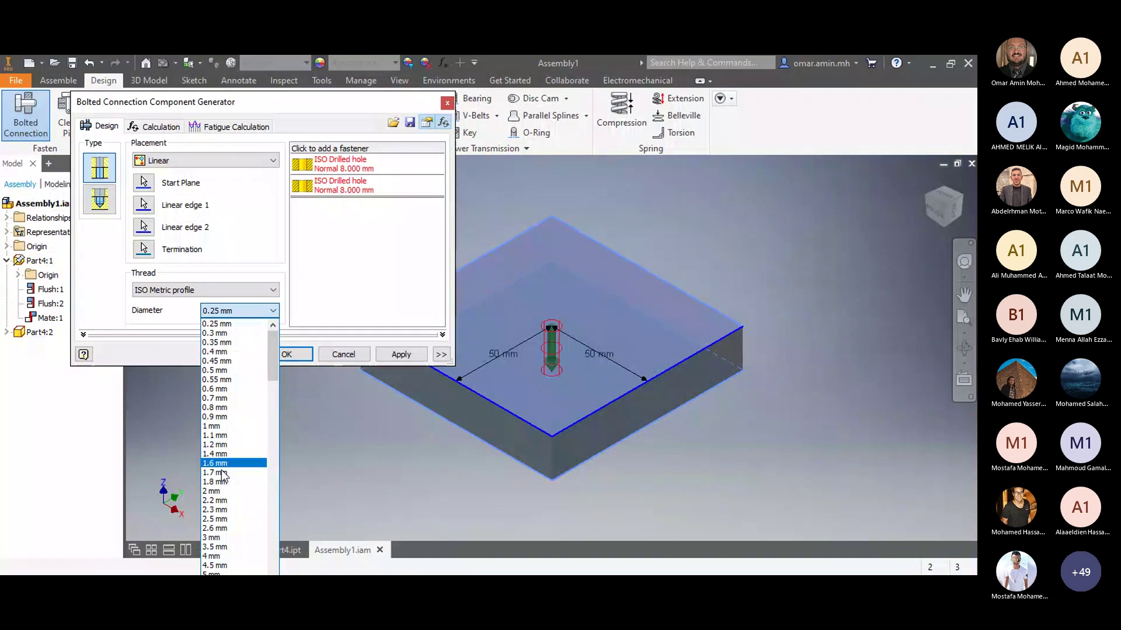
pyautogui.scroll(-1, 221, 543)
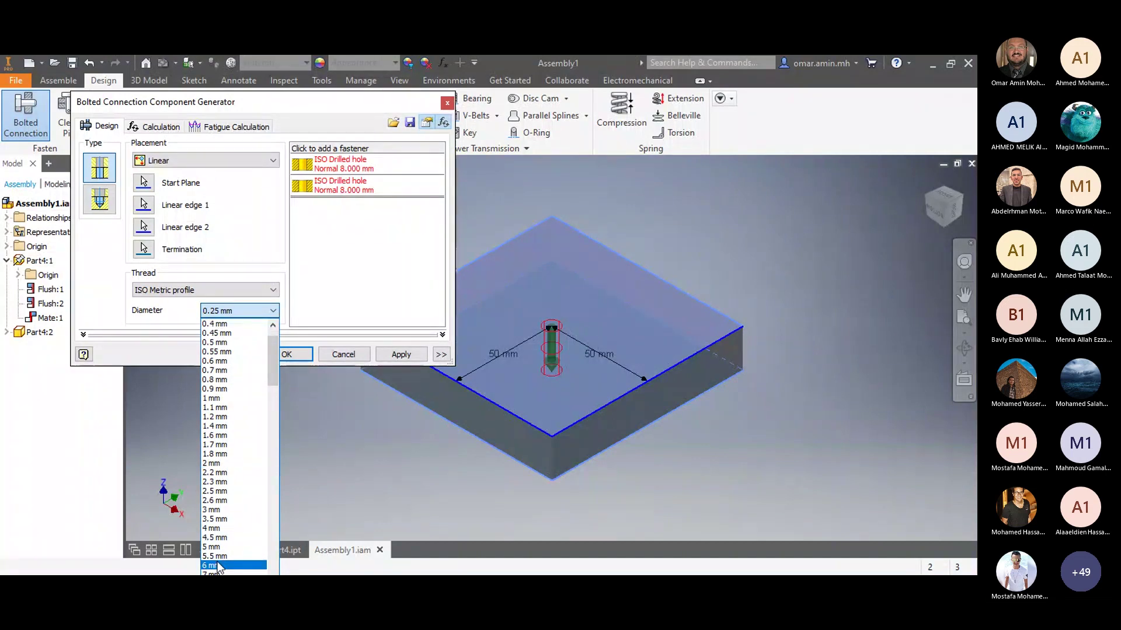
pyautogui.scroll(-2, 218, 565)
pyautogui.click(217, 547)
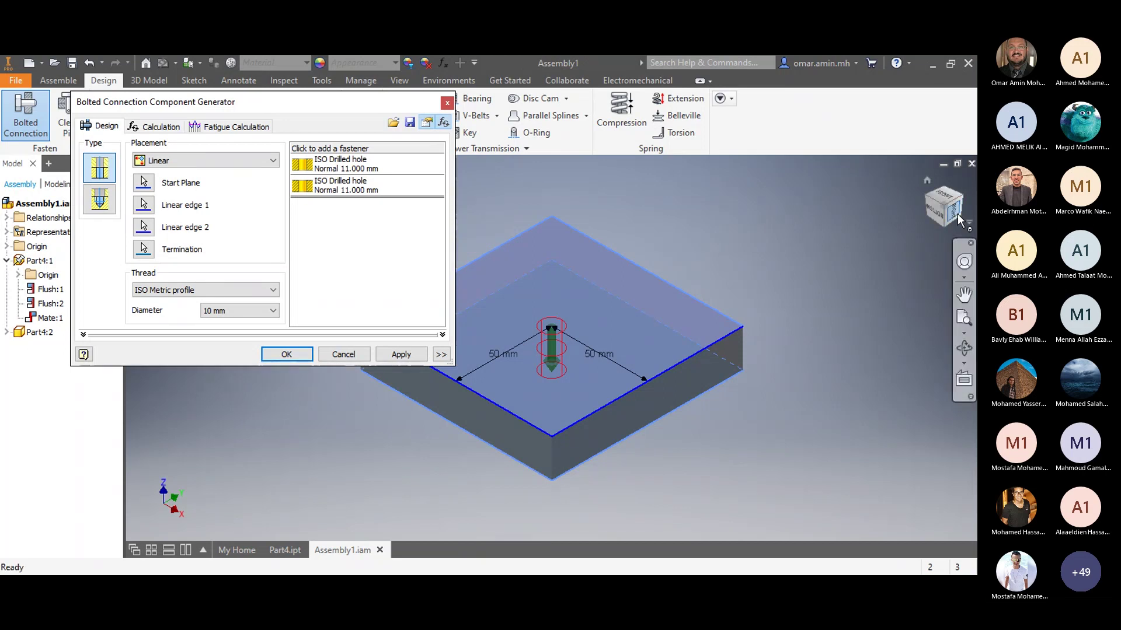
# Step: Add an ISO 4016 hex head bolt above the drilled holes of the bolted connection
pyautogui.moveTo(957, 213); pyautogui.dragTo(704, 318)
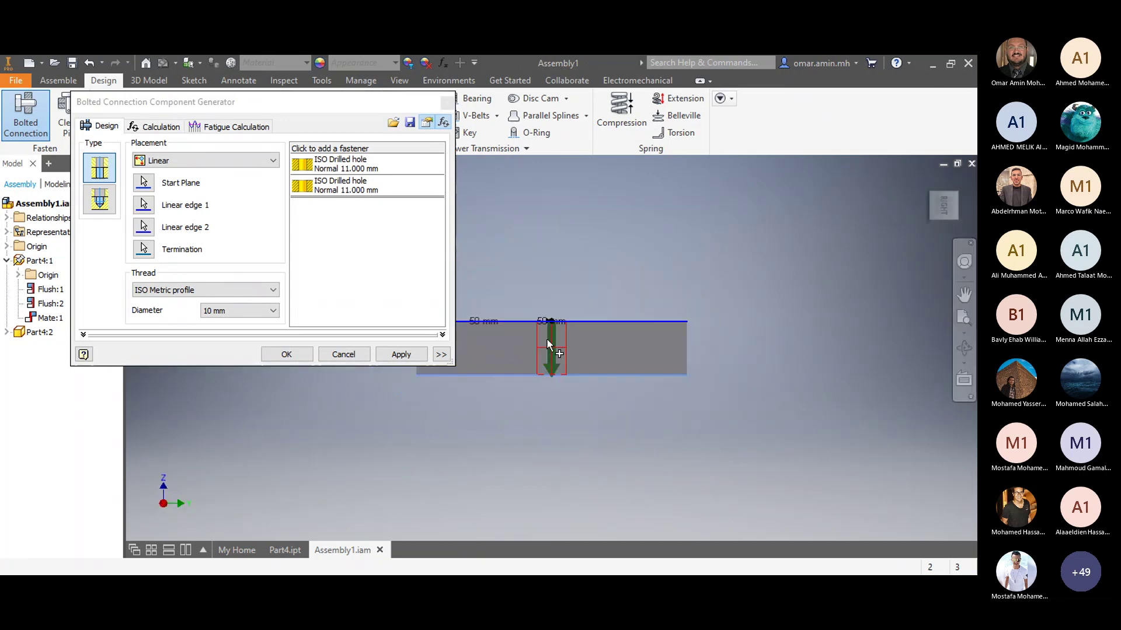
pyautogui.scroll(5, 545, 335)
pyautogui.scroll(-2, 546, 335)
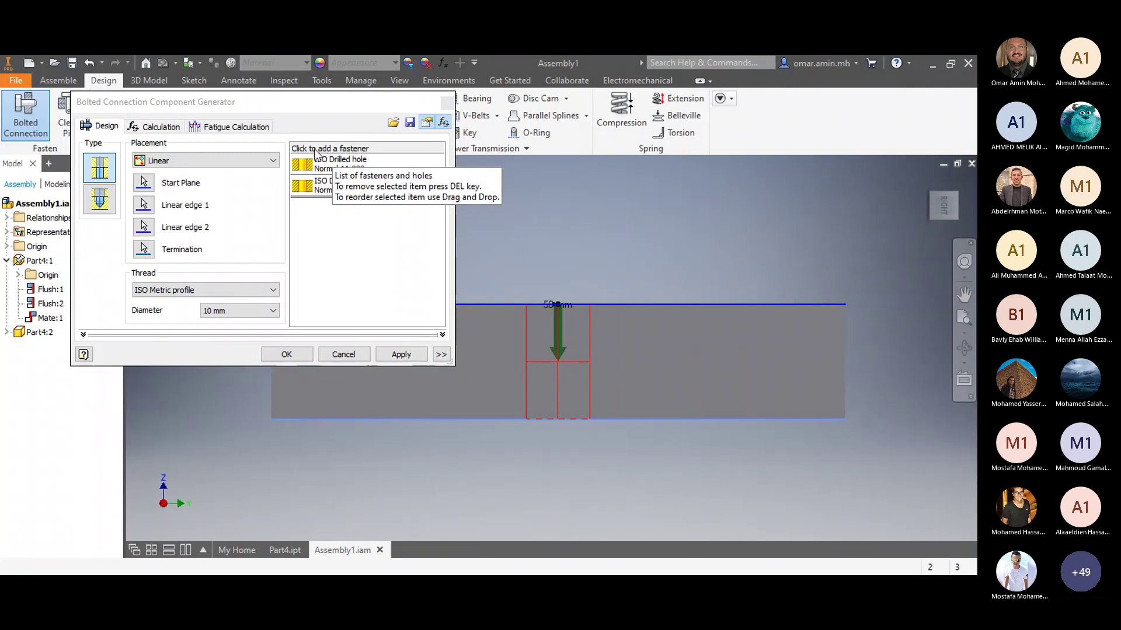
pyautogui.click(352, 150)
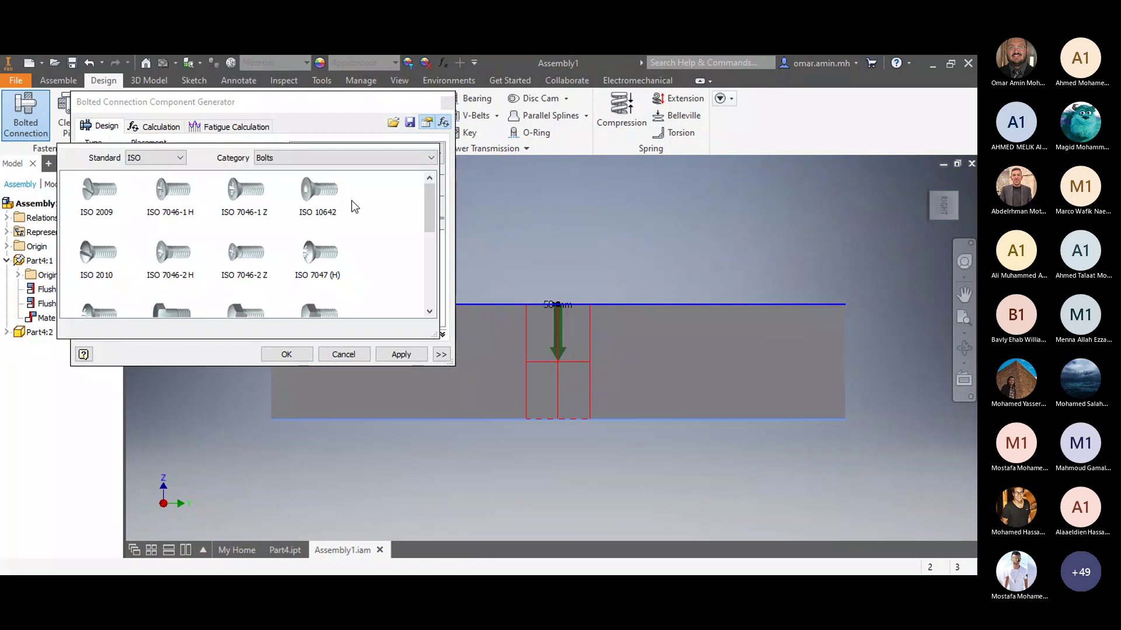
pyautogui.click(279, 163)
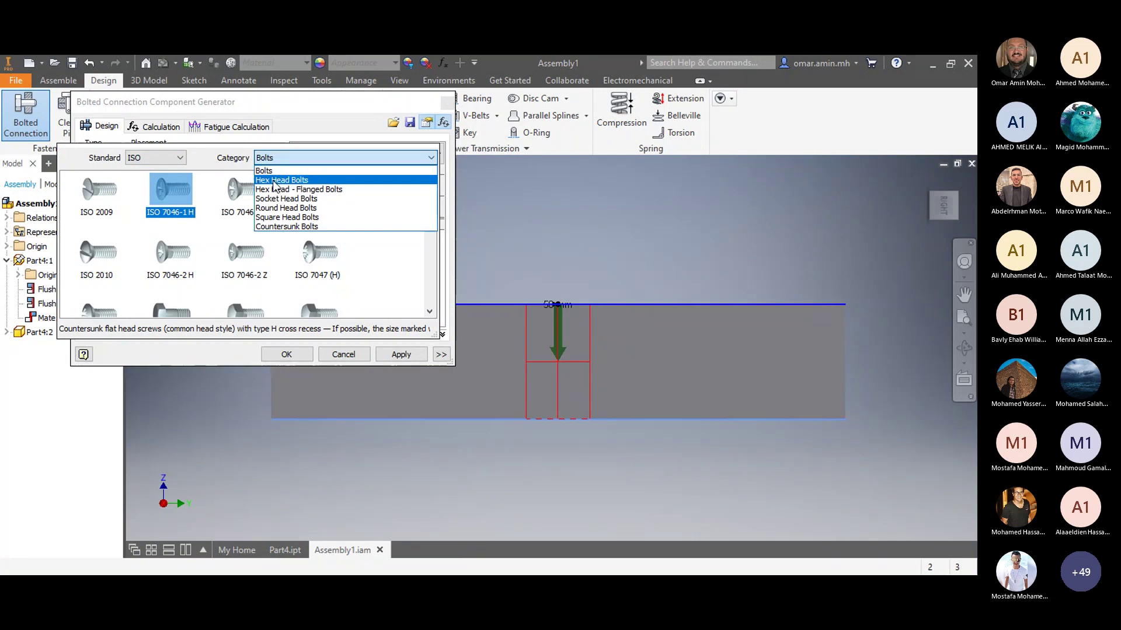
pyautogui.click(274, 181)
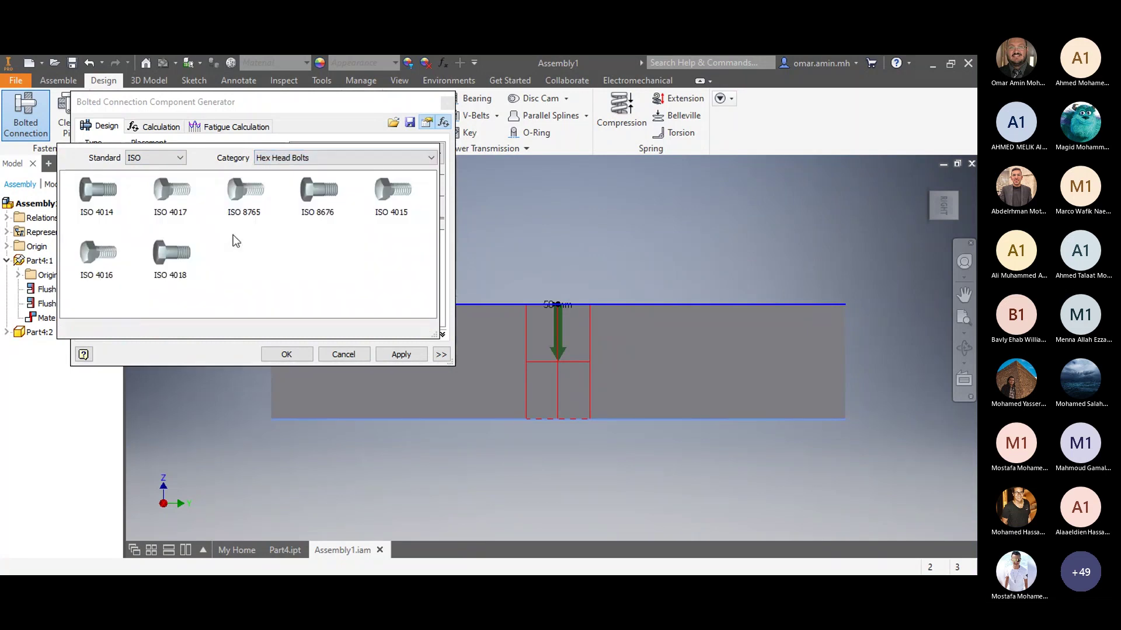
pyautogui.click(113, 279)
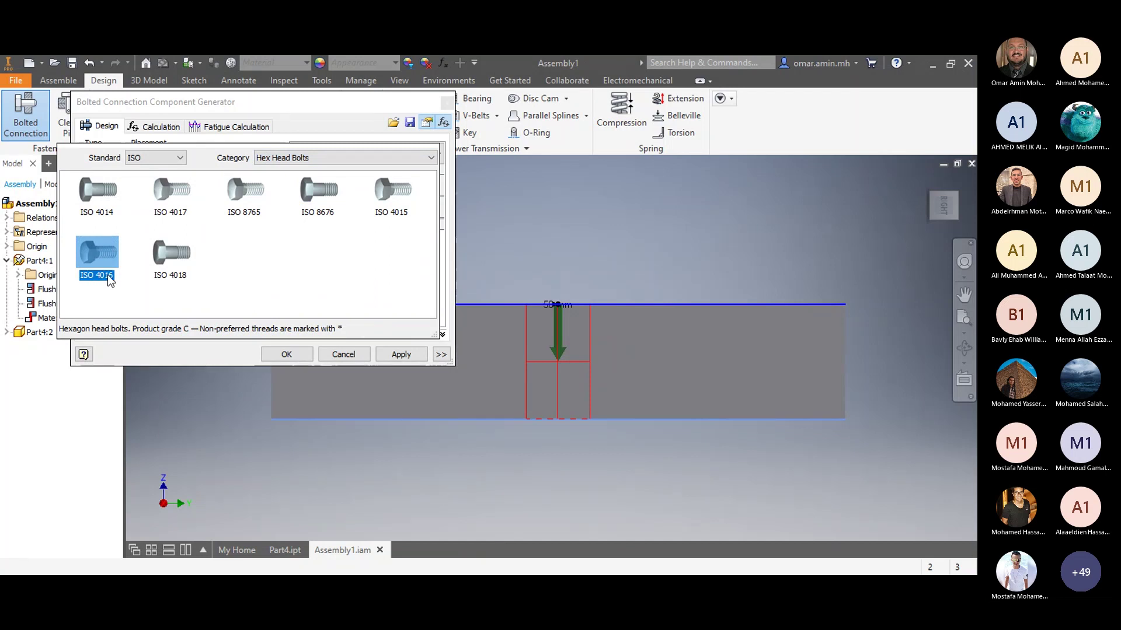
pyautogui.doubleClick(97, 257)
pyautogui.scroll(2, 630, 388)
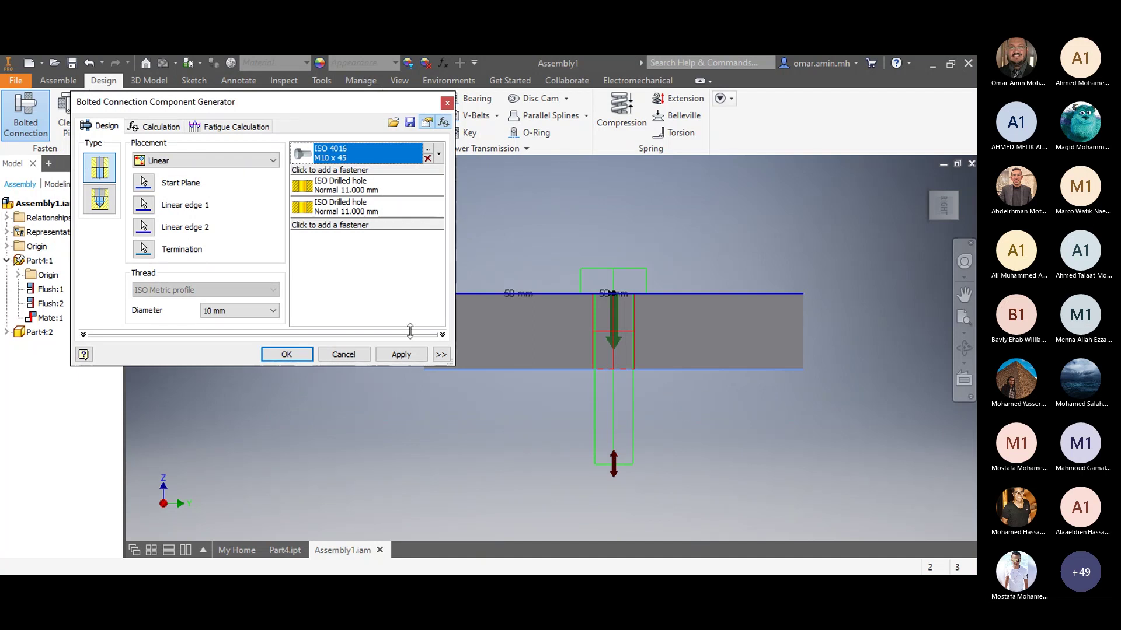
# Step: Add an ISO 7089 plain washer between the bolt head and the upper plate
pyautogui.click(346, 170)
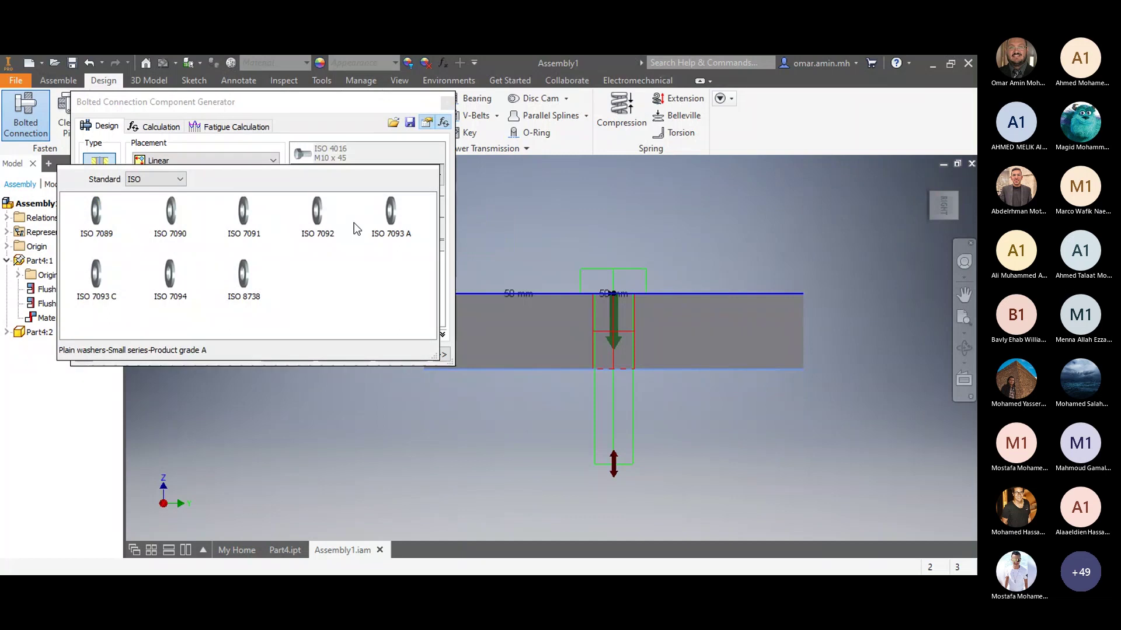
pyautogui.click(389, 217)
pyautogui.scroll(-3, 660, 265)
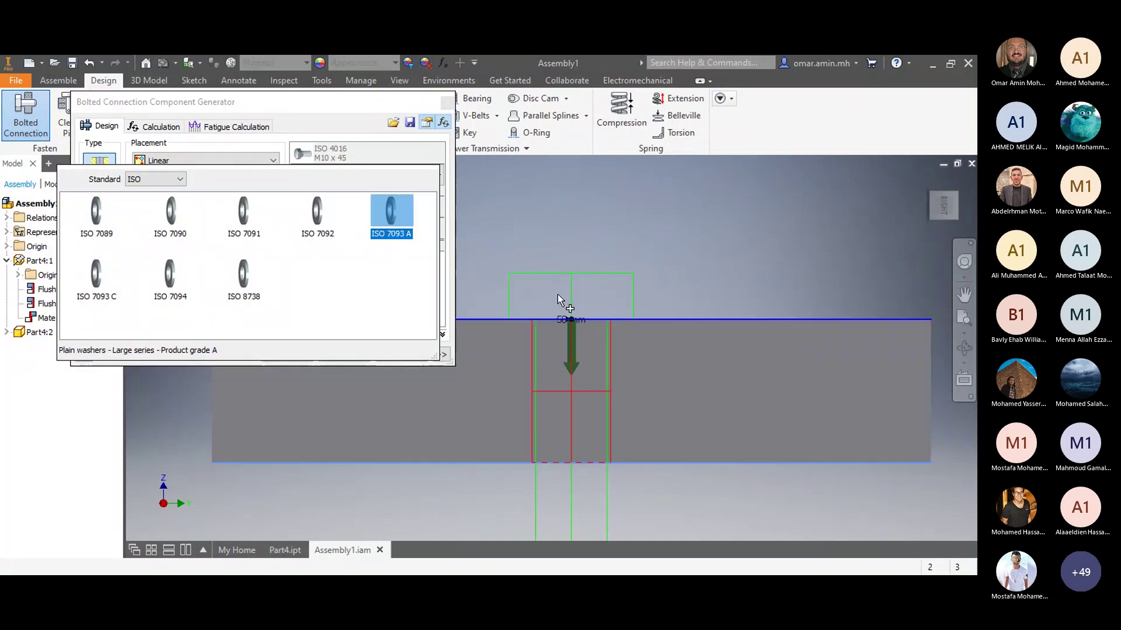
pyautogui.click(408, 283)
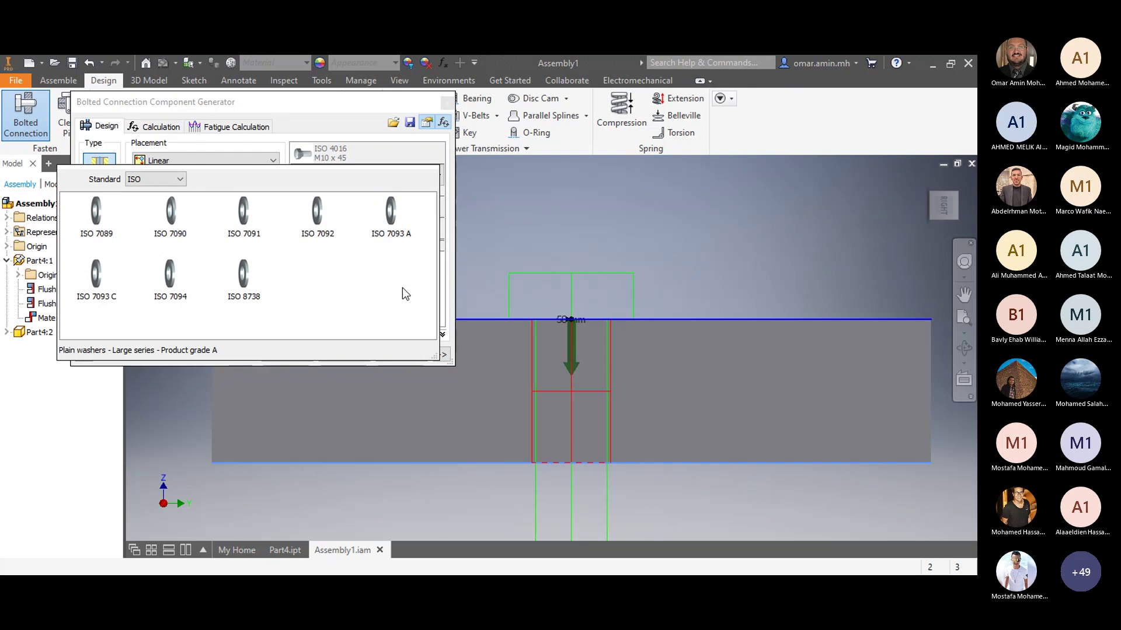
pyautogui.click(97, 216)
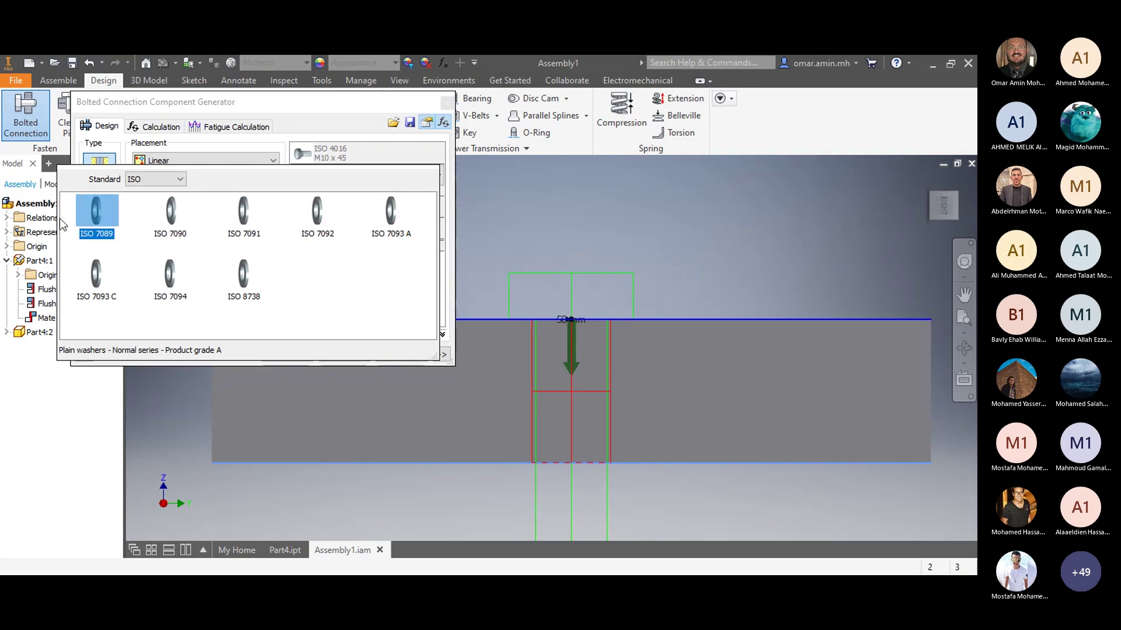
pyautogui.doubleClick(103, 212)
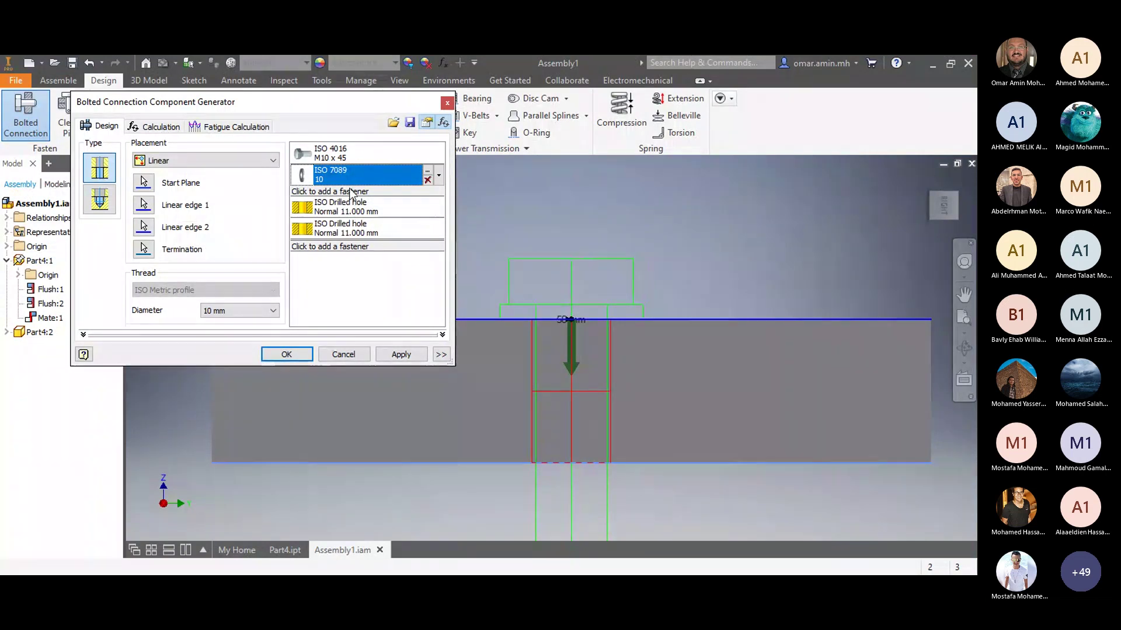
# Step: Add an ISO 7089 plain washer below the lower plate, after the second drilled hole
pyautogui.click(348, 248)
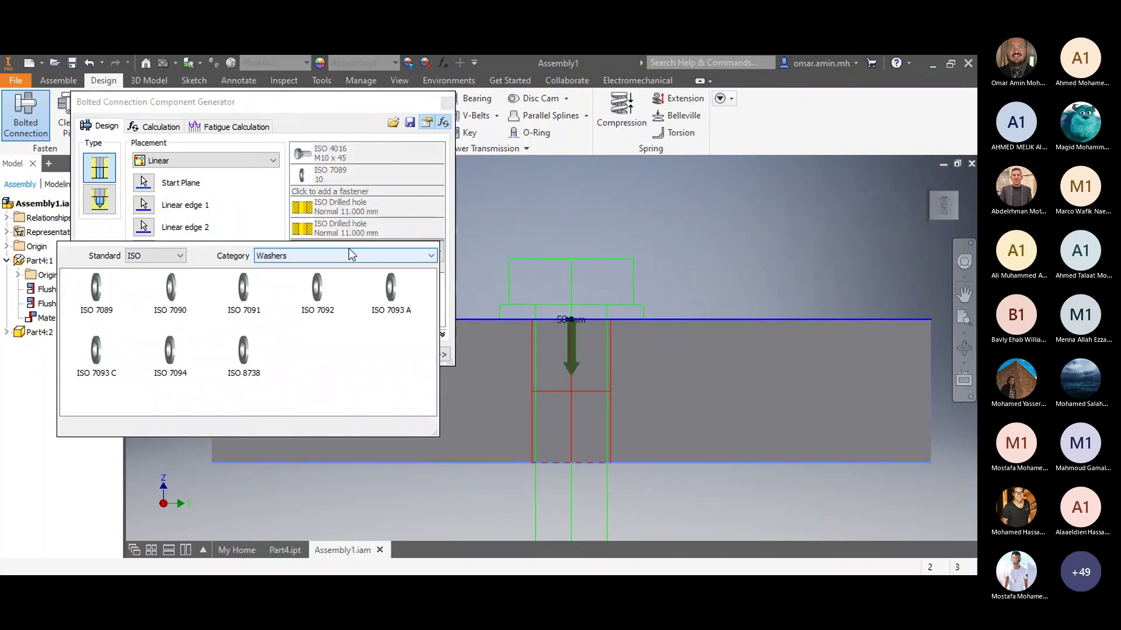
pyautogui.click(307, 295)
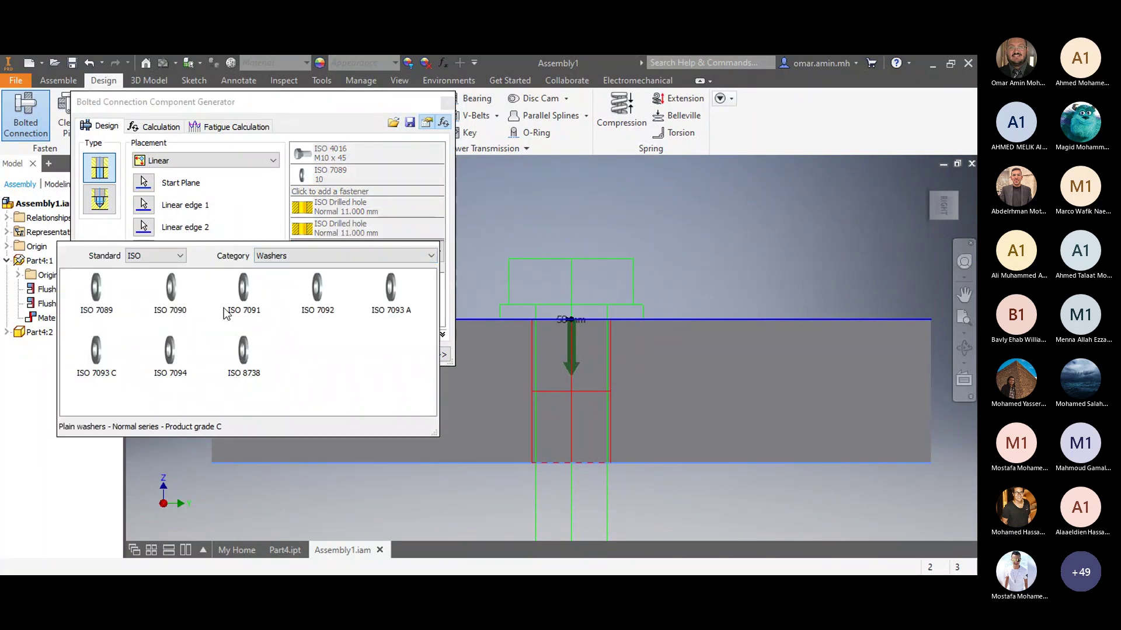
pyautogui.click(244, 289)
pyautogui.click(316, 288)
pyautogui.click(314, 257)
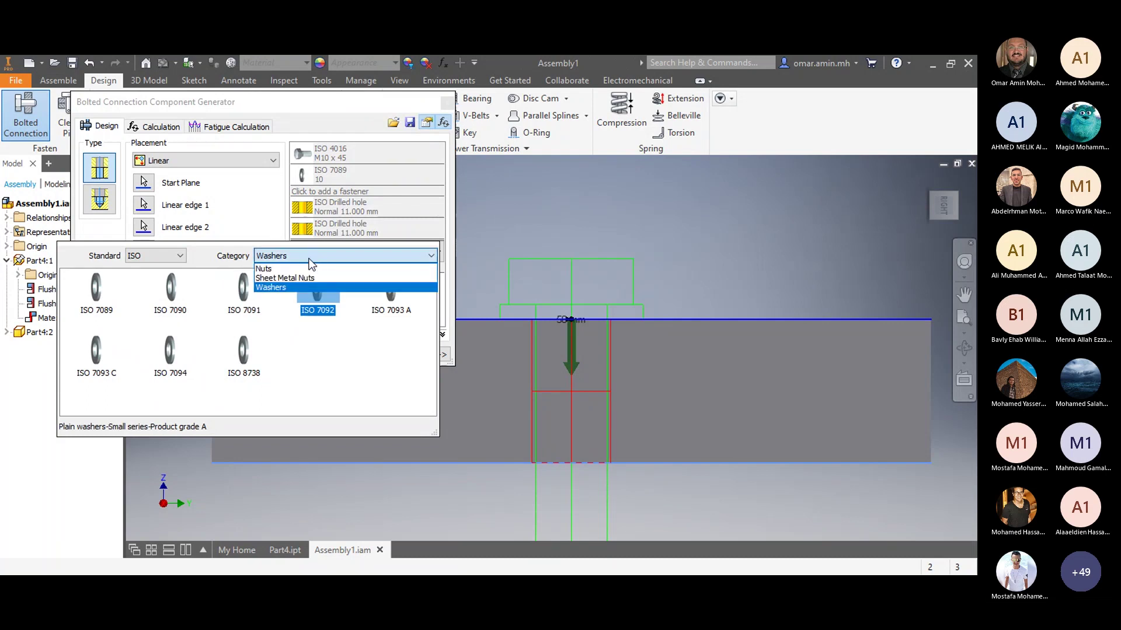
pyautogui.click(275, 286)
pyautogui.click(238, 325)
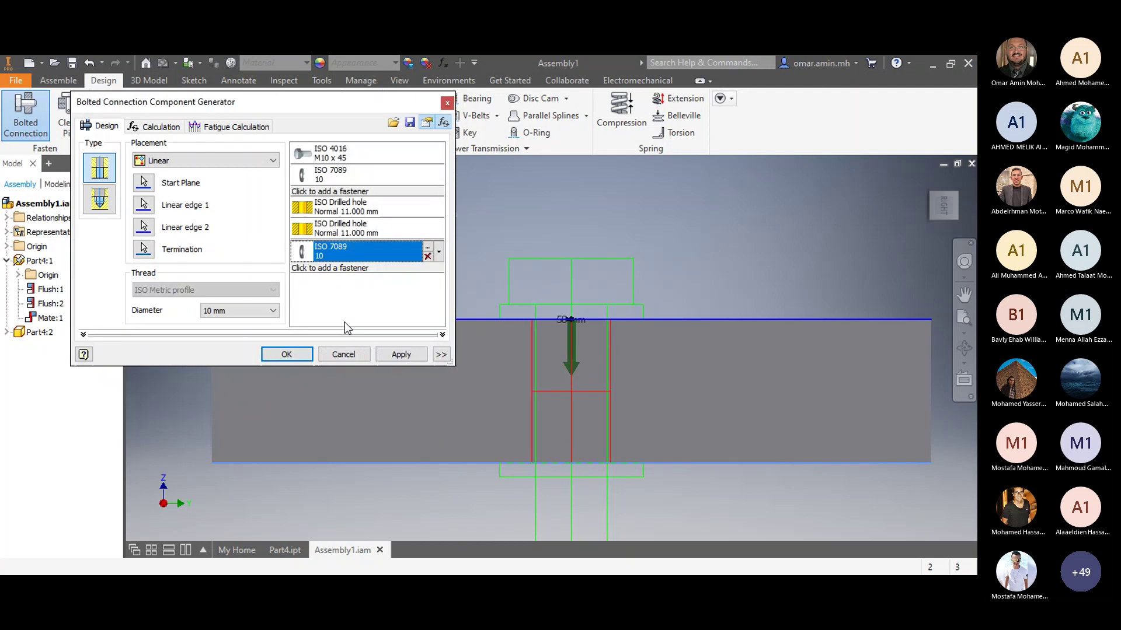
# Step: Add an ISO 4033 hex nut below the lower washer
pyautogui.click(345, 269)
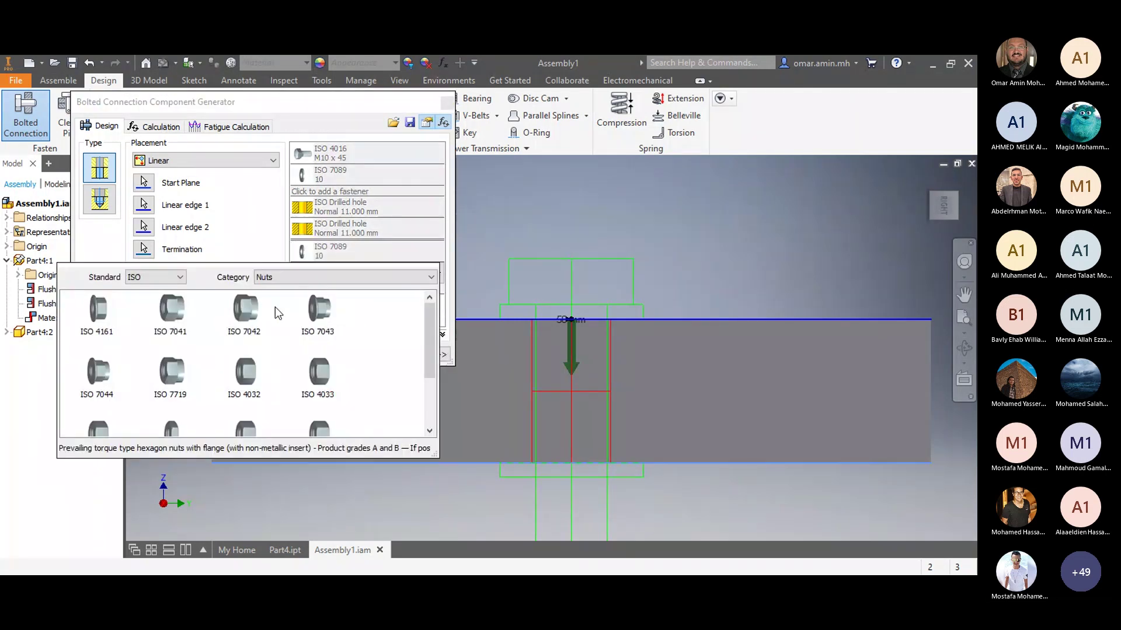
pyautogui.click(279, 276)
pyautogui.click(280, 279)
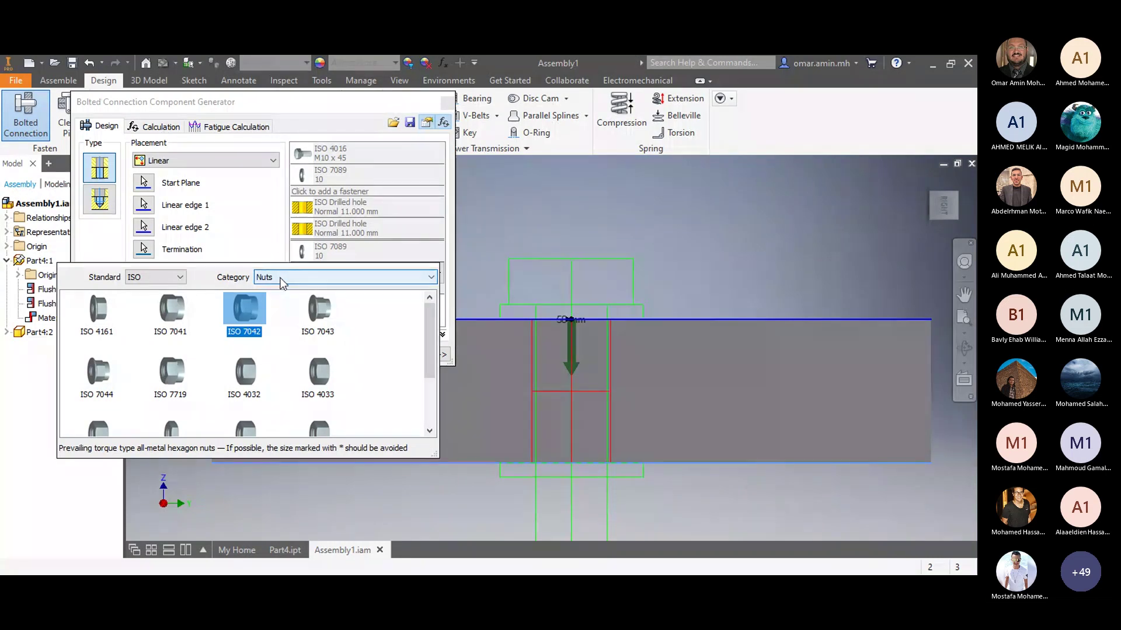
pyautogui.click(319, 374)
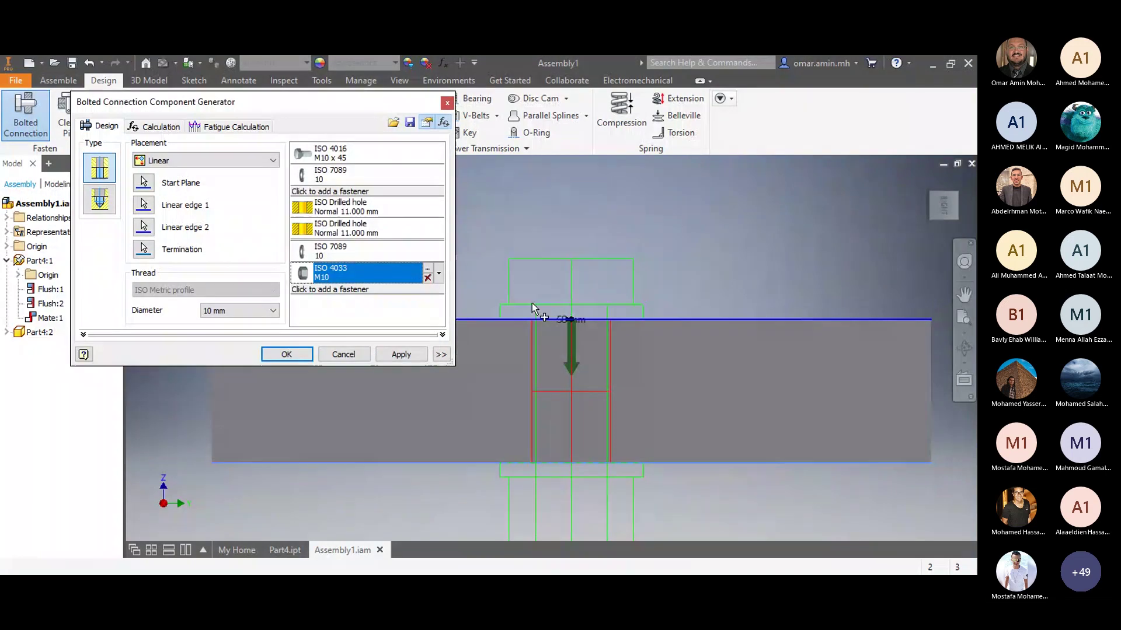
# Step: Try to shorten the M10 x 45 bolt with the length handle at its threaded end
pyautogui.scroll(3, 497, 272)
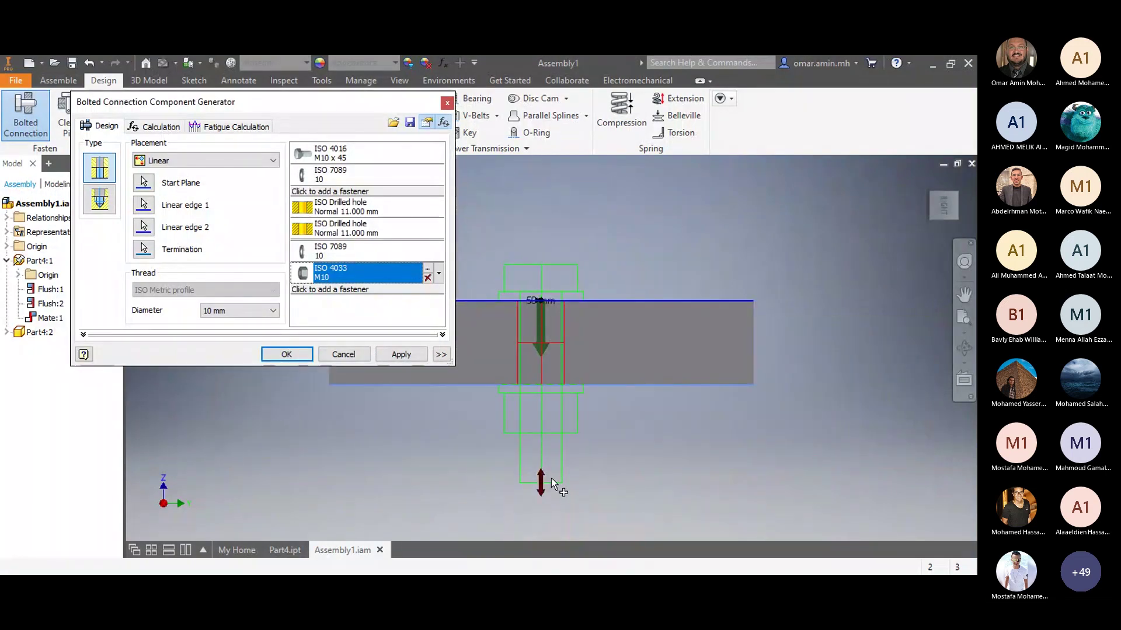
pyautogui.scroll(2, 547, 434)
pyautogui.scroll(-3, 552, 467)
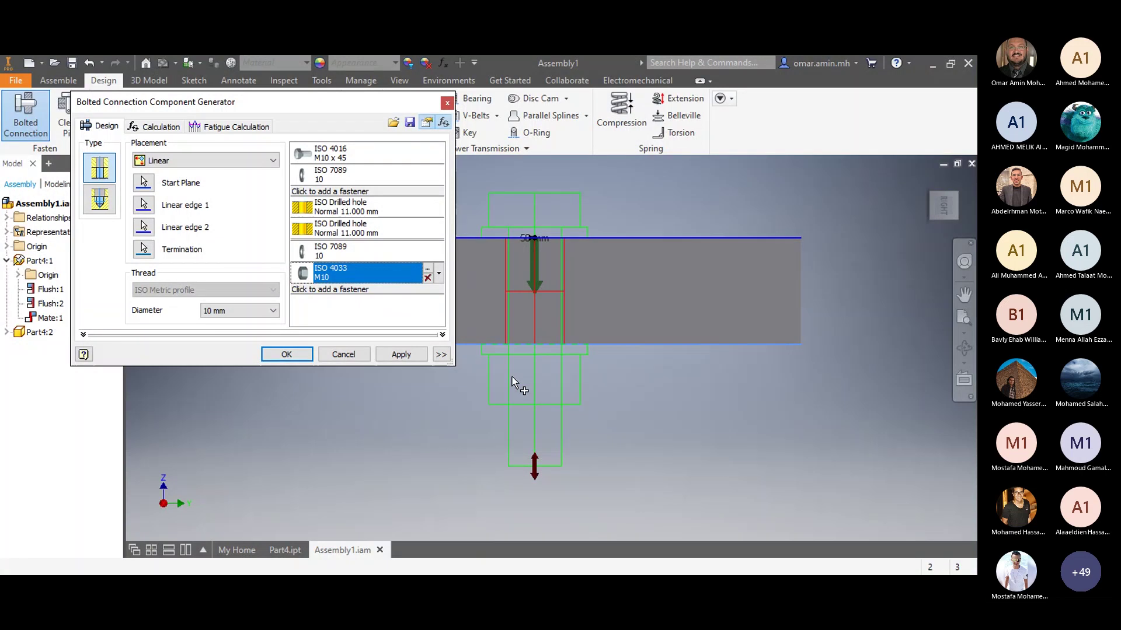
pyautogui.moveTo(533, 462); pyautogui.dragTo(532, 421)
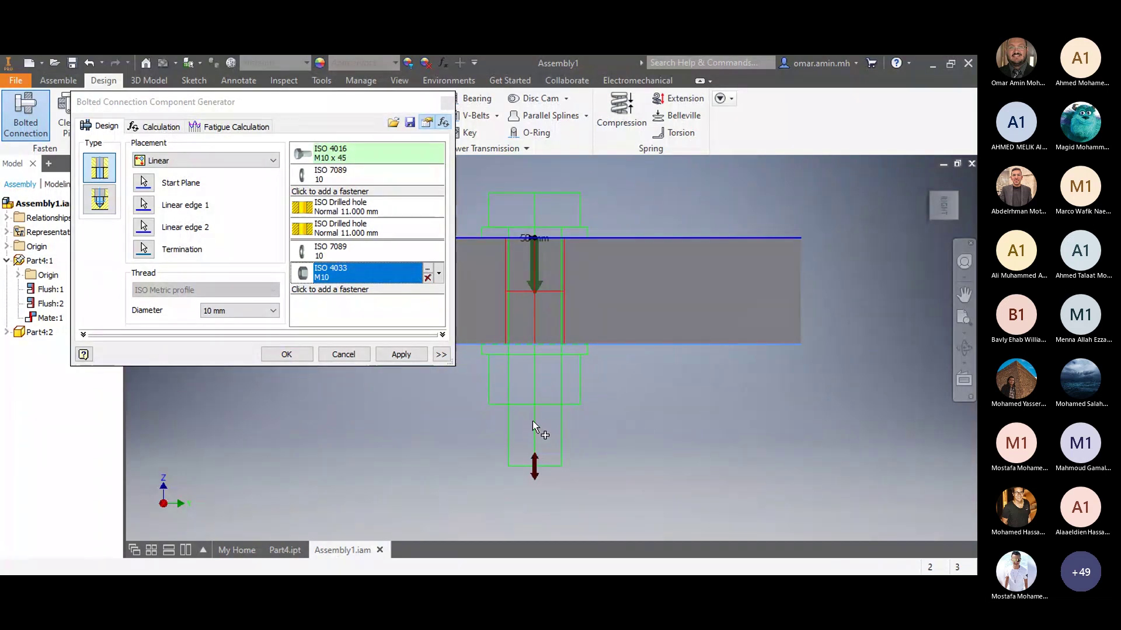
pyautogui.moveTo(533, 474); pyautogui.dragTo(538, 451)
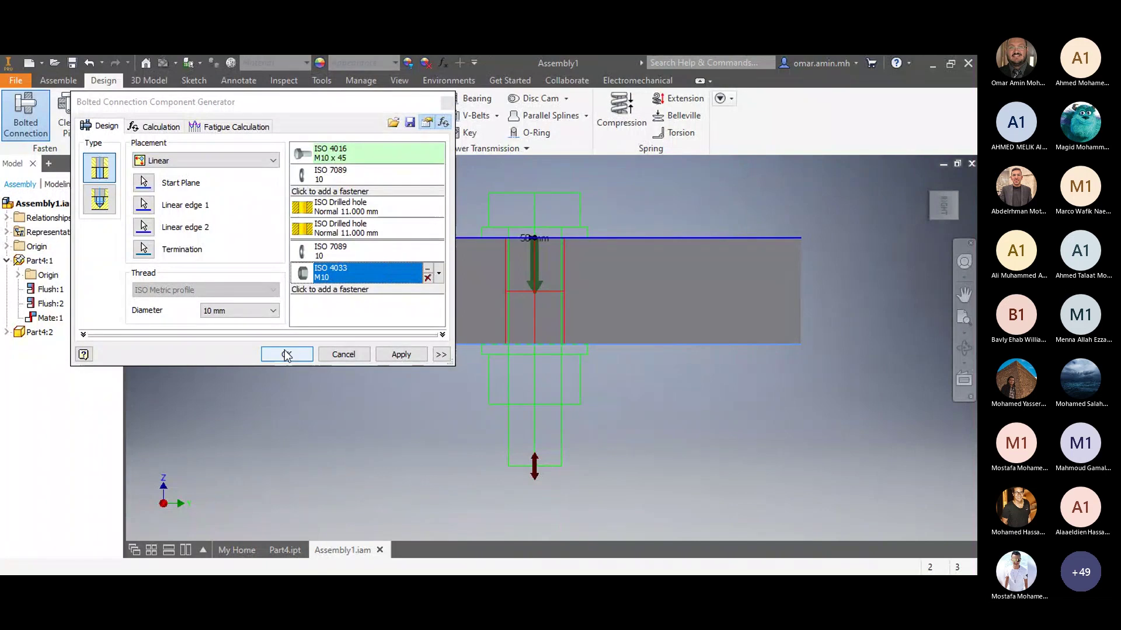
# Step: Apply the bolted connection to the plates and accept the proposed subassembly file name
pyautogui.click(389, 356)
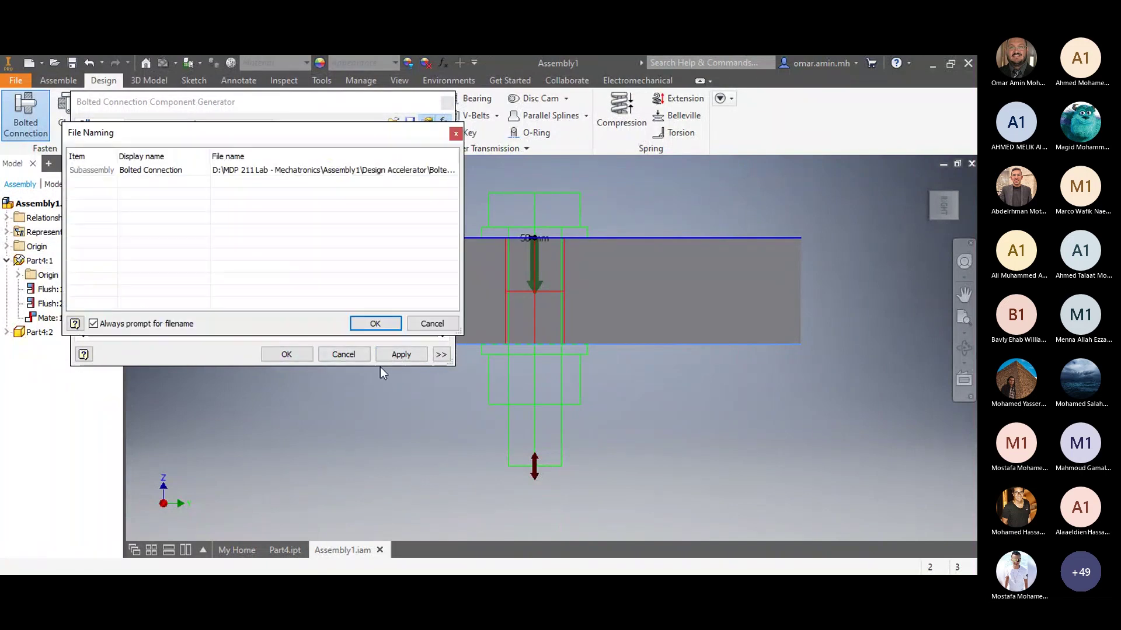
pyautogui.click(364, 324)
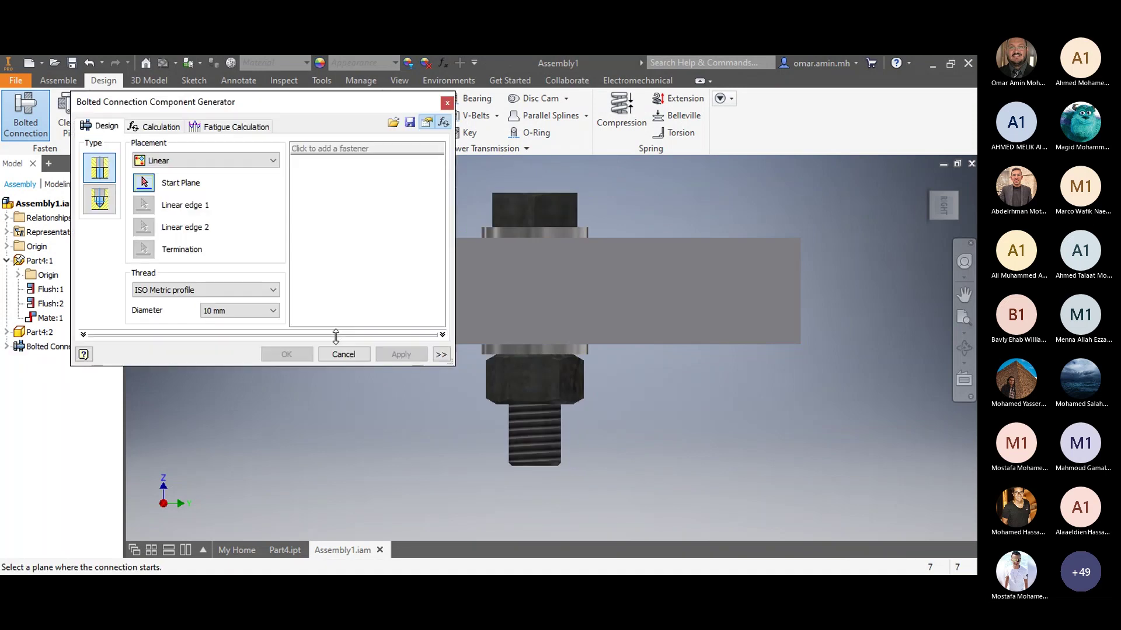
pyautogui.moveTo(345, 109); pyautogui.dragTo(249, 124)
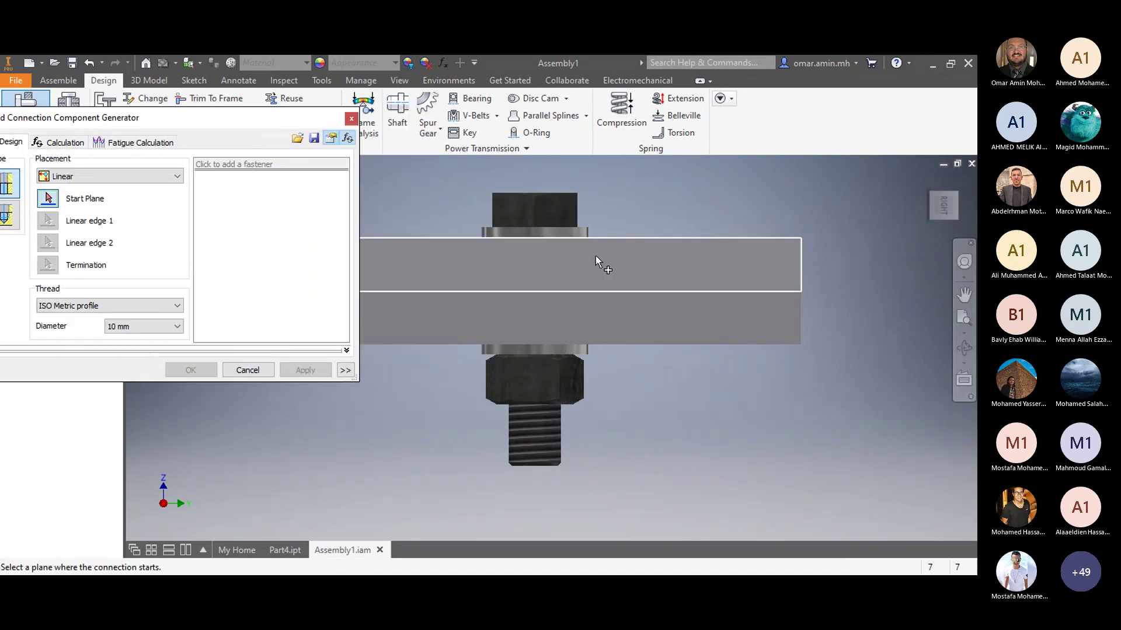
# Step: Examine the bolt head, washers, nut and thread from above, below and the side, and close the generator
pyautogui.moveTo(934, 202)
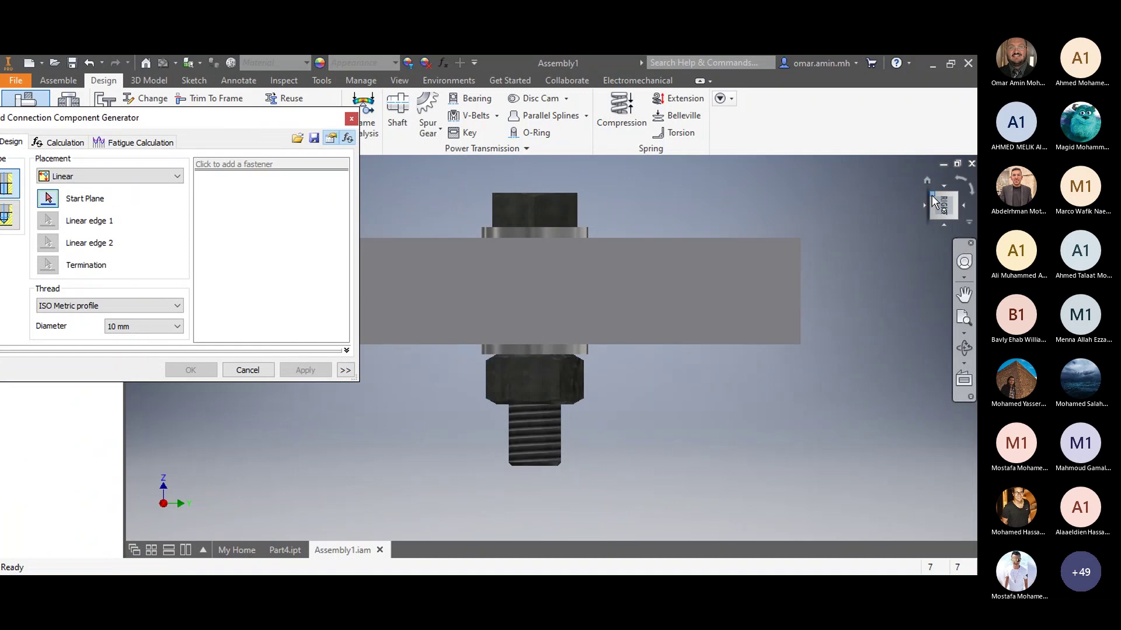
pyautogui.click(934, 202)
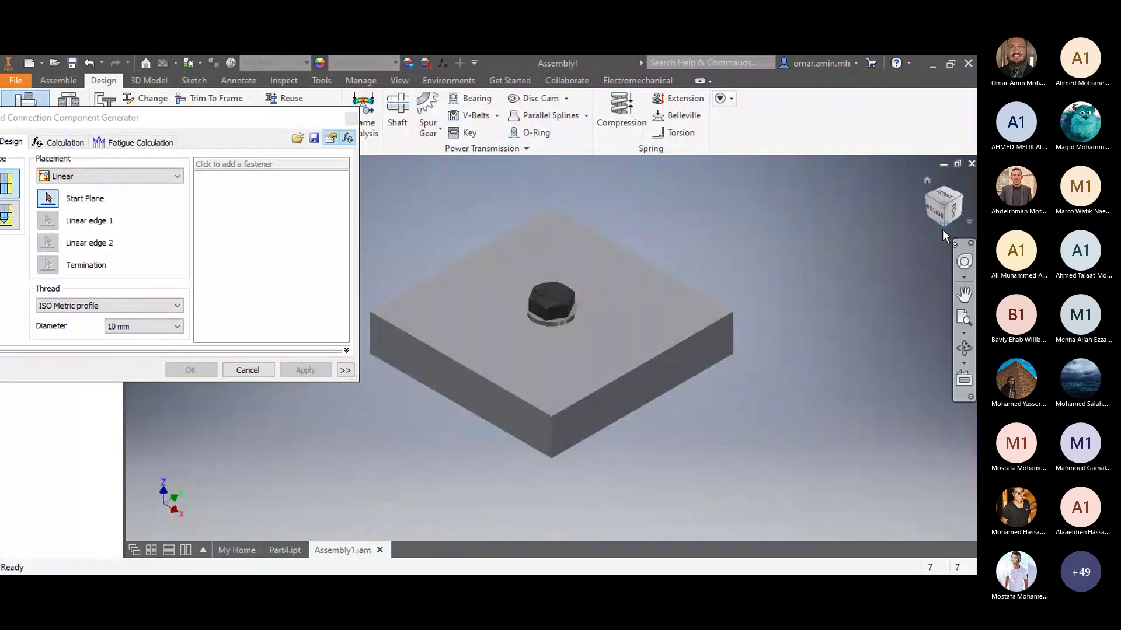
pyautogui.click(942, 229)
pyautogui.scroll(5, 540, 373)
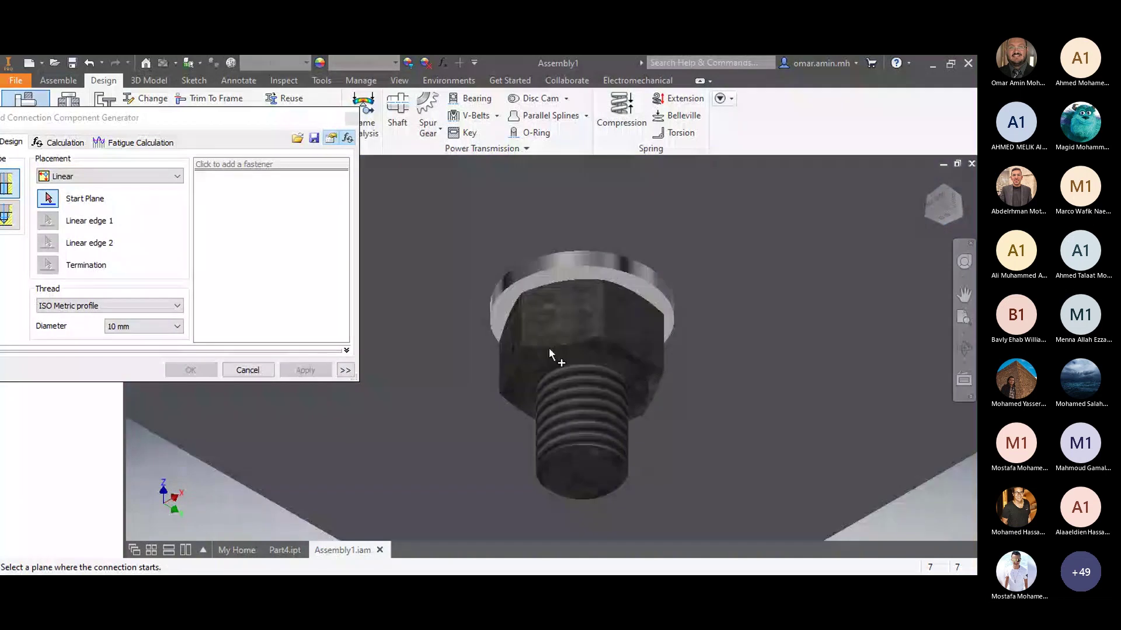
pyautogui.scroll(5, 577, 409)
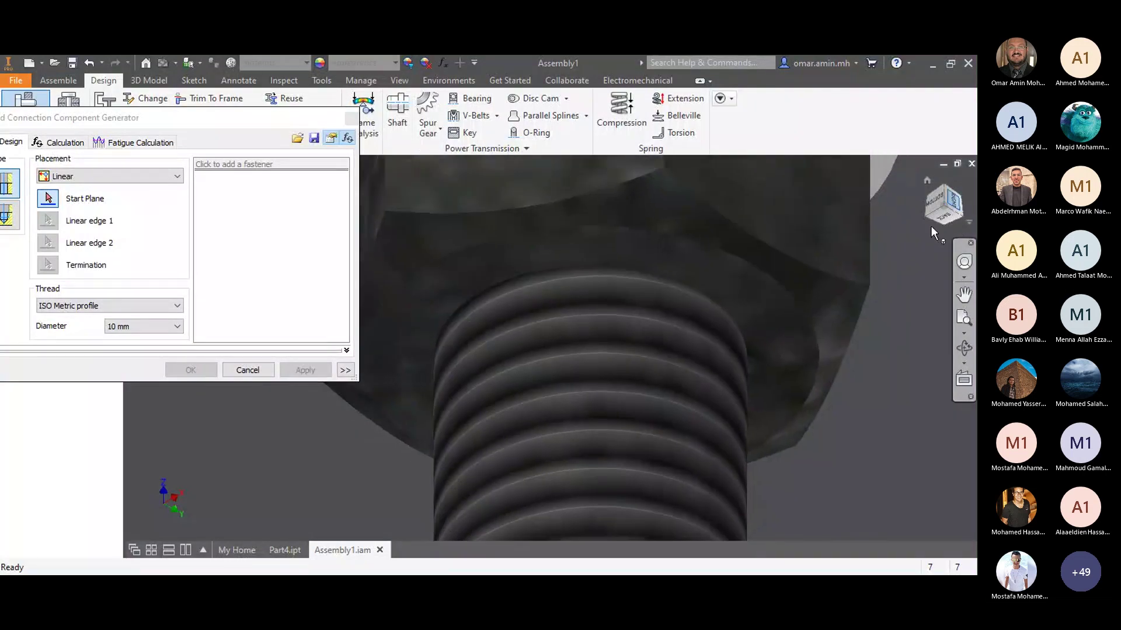
pyautogui.click(953, 210)
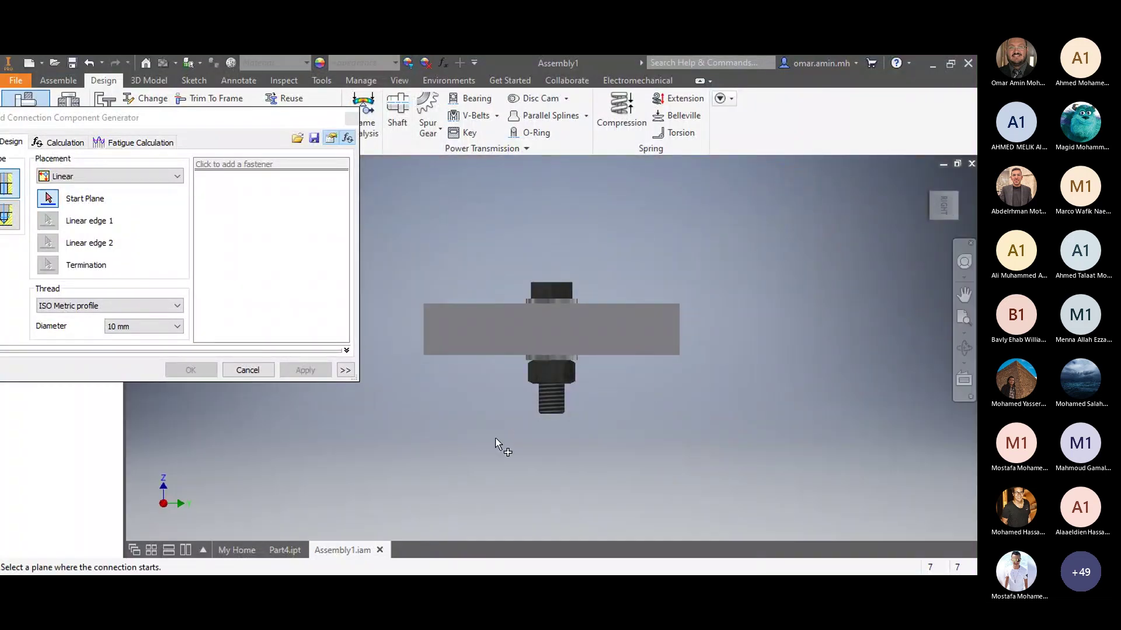
pyautogui.scroll(5, 545, 392)
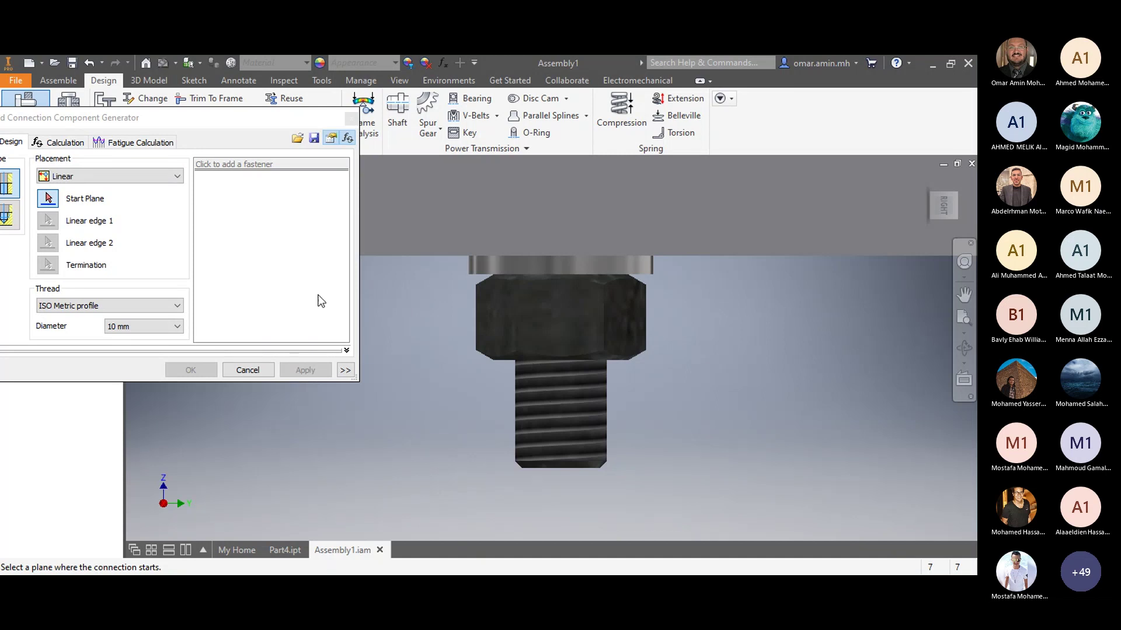
pyautogui.press('Escape')
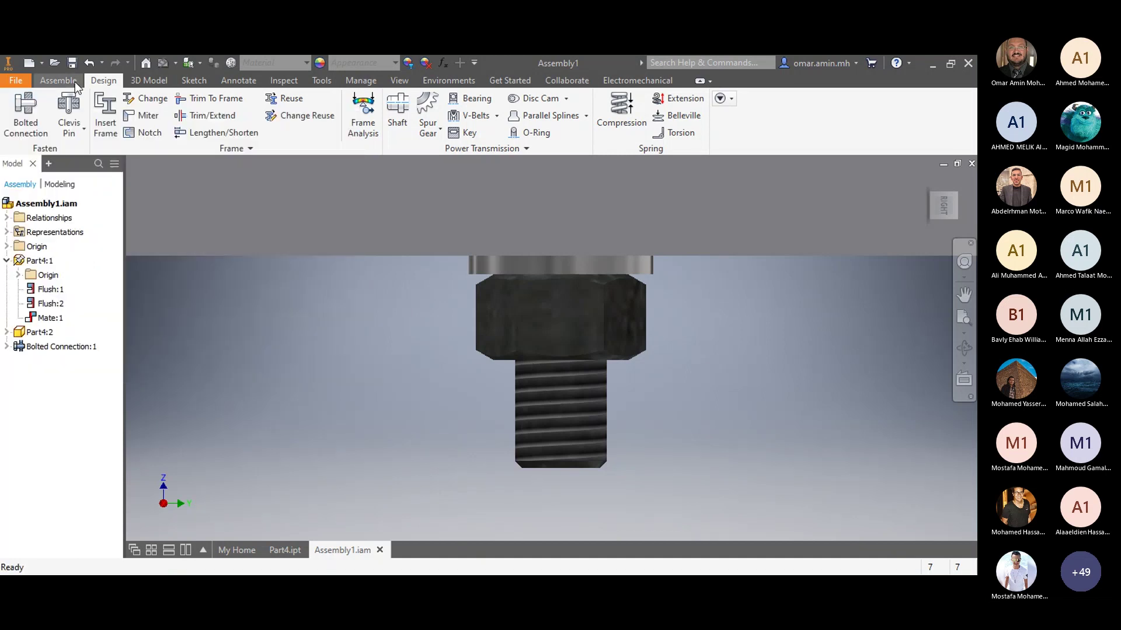
pyautogui.click(75, 82)
pyautogui.click(54, 134)
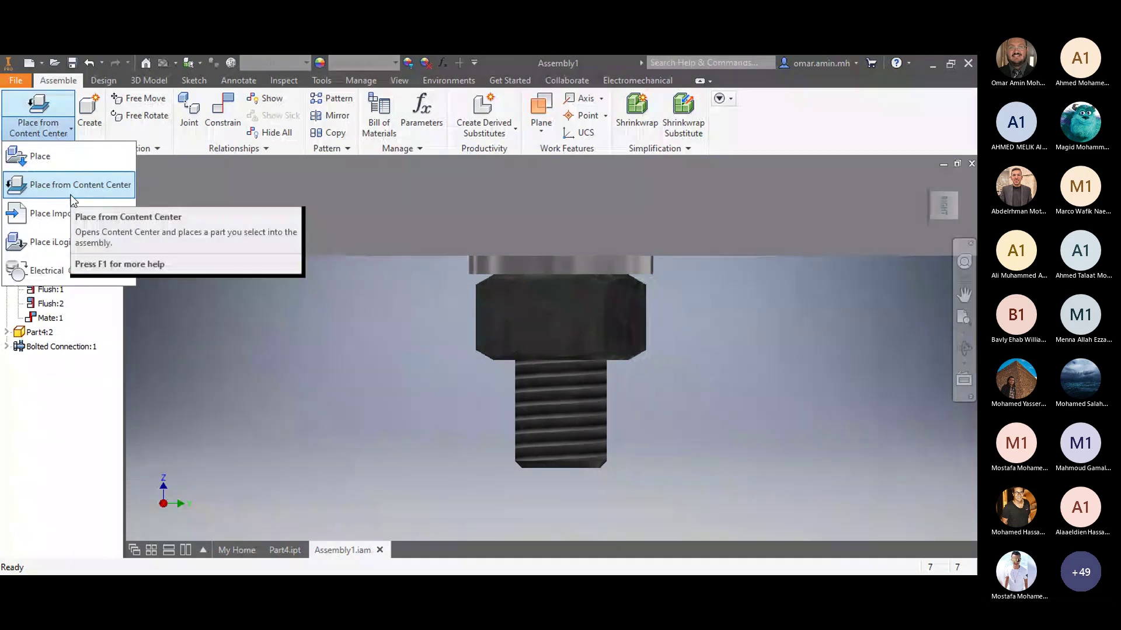
pyautogui.click(119, 197)
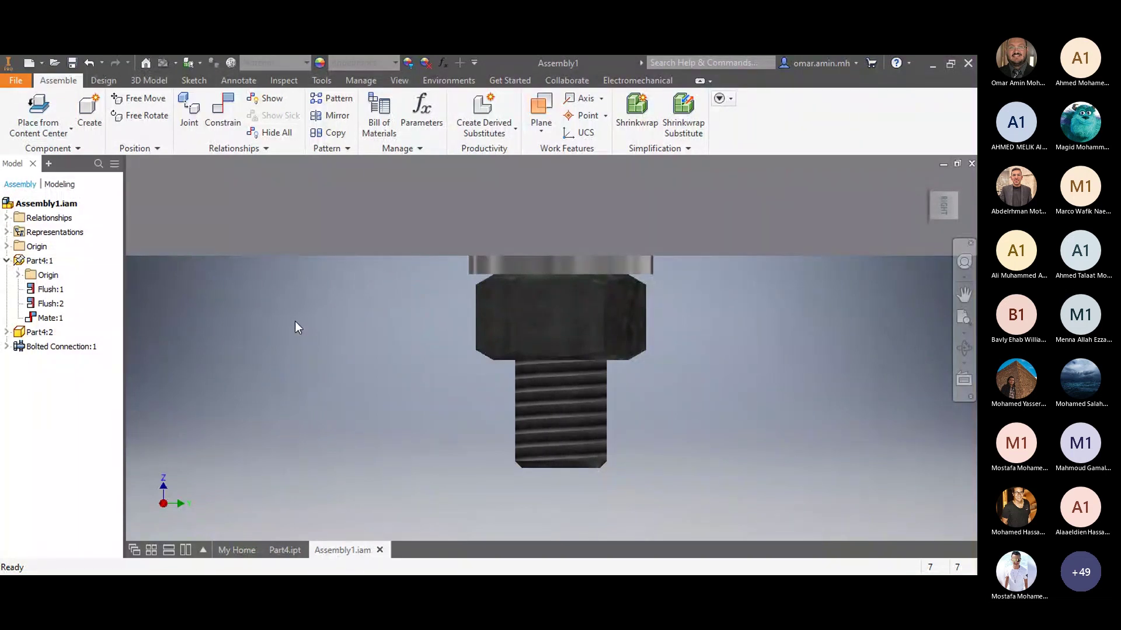
# Step: Create a work plane offset -50 mm from the upper plate's side face, so that it cuts through the bolt
pyautogui.scroll(-4, 324, 344)
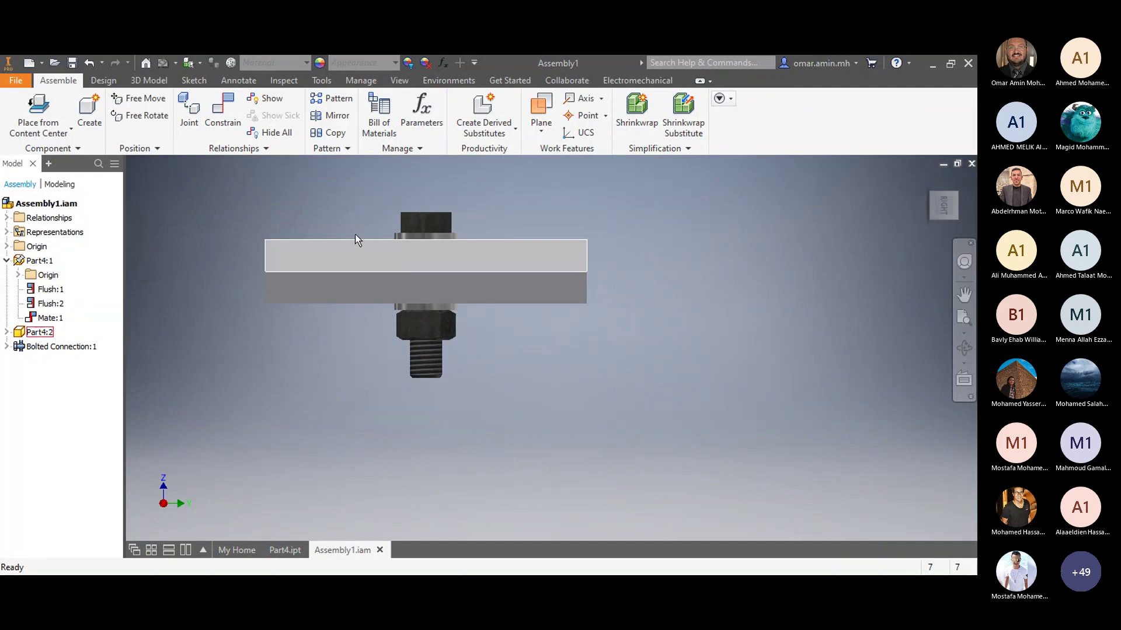
pyautogui.click(936, 201)
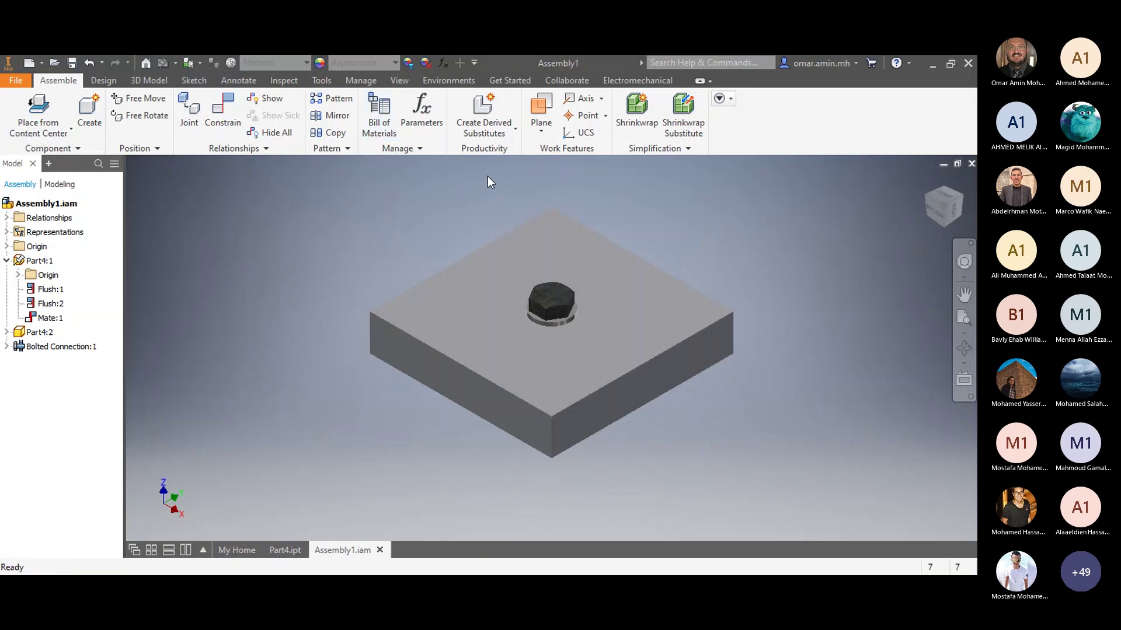
pyautogui.click(545, 128)
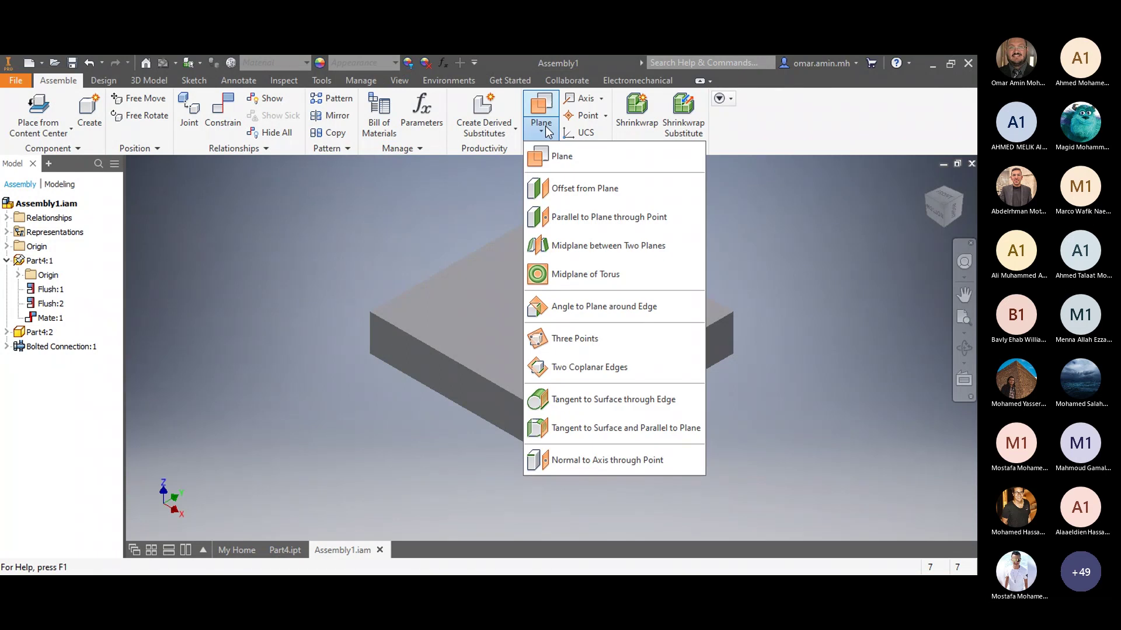
pyautogui.click(545, 157)
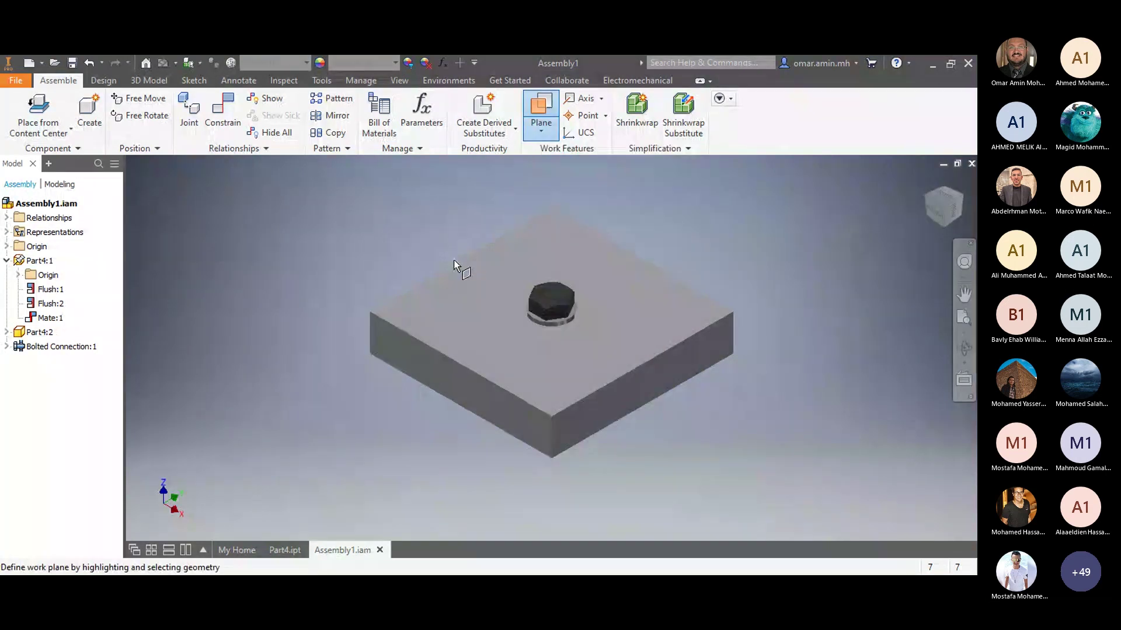
pyautogui.click(593, 404)
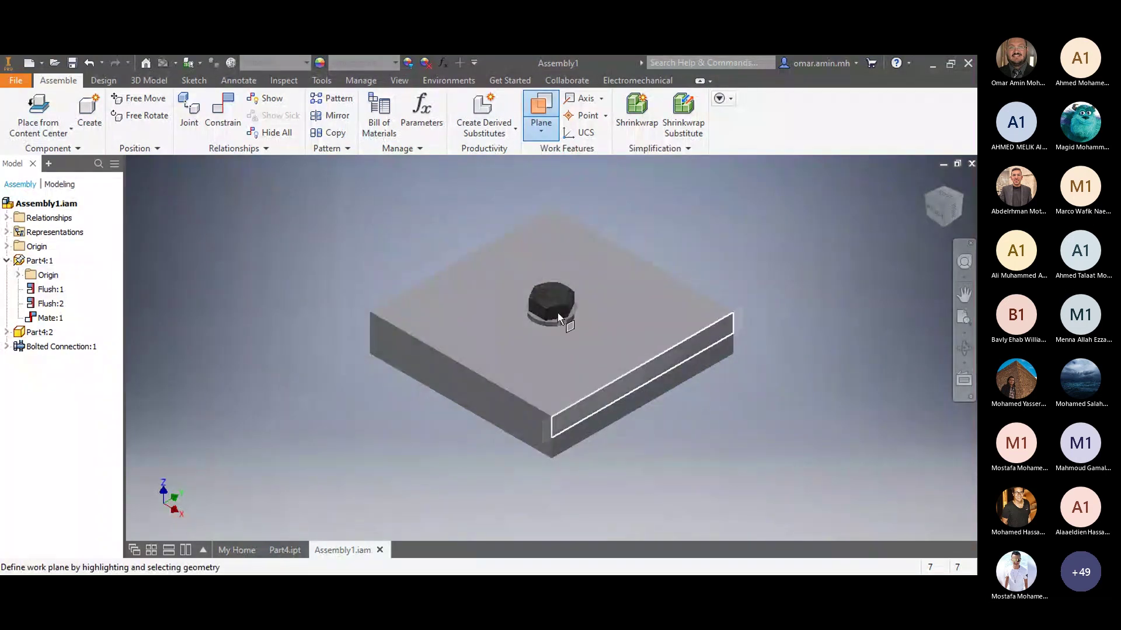
pyautogui.click(532, 129)
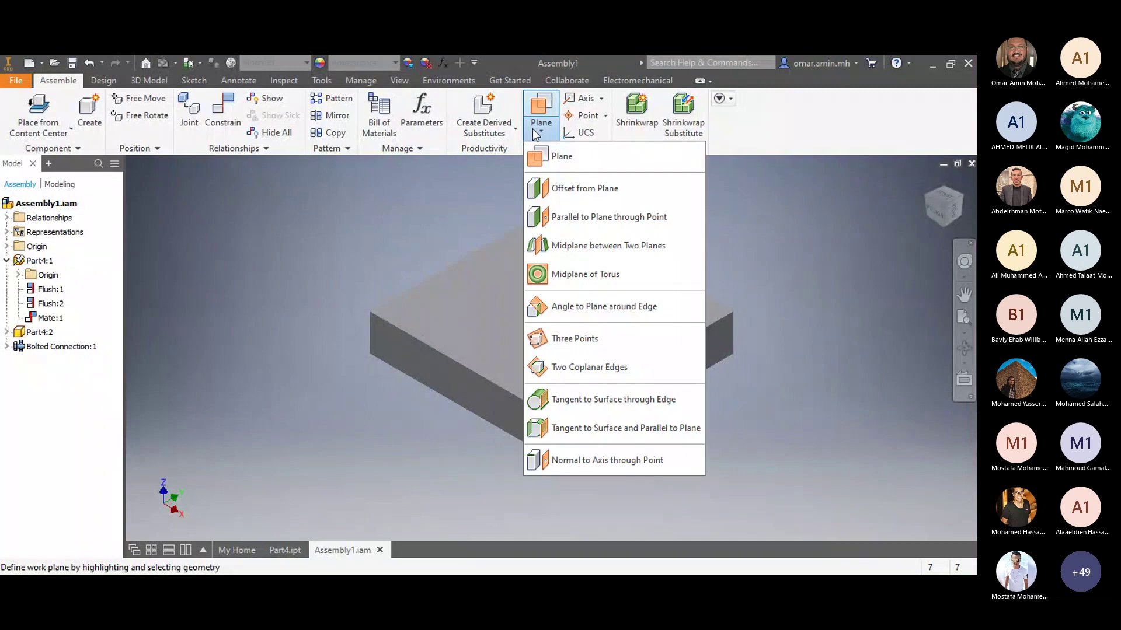
pyautogui.click(566, 190)
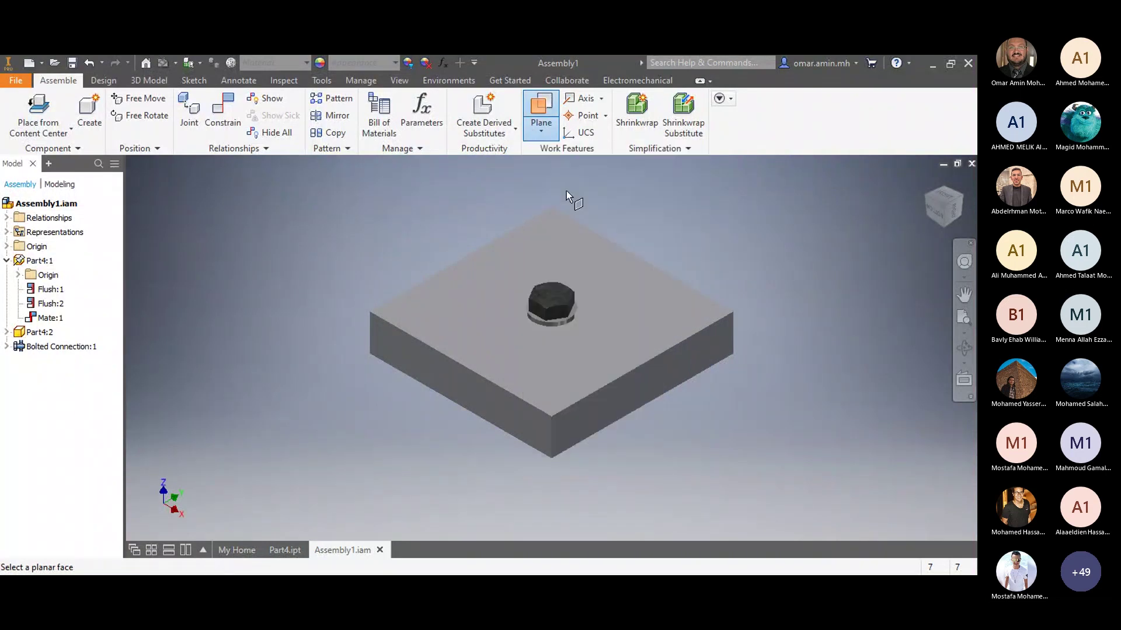
pyautogui.click(617, 409)
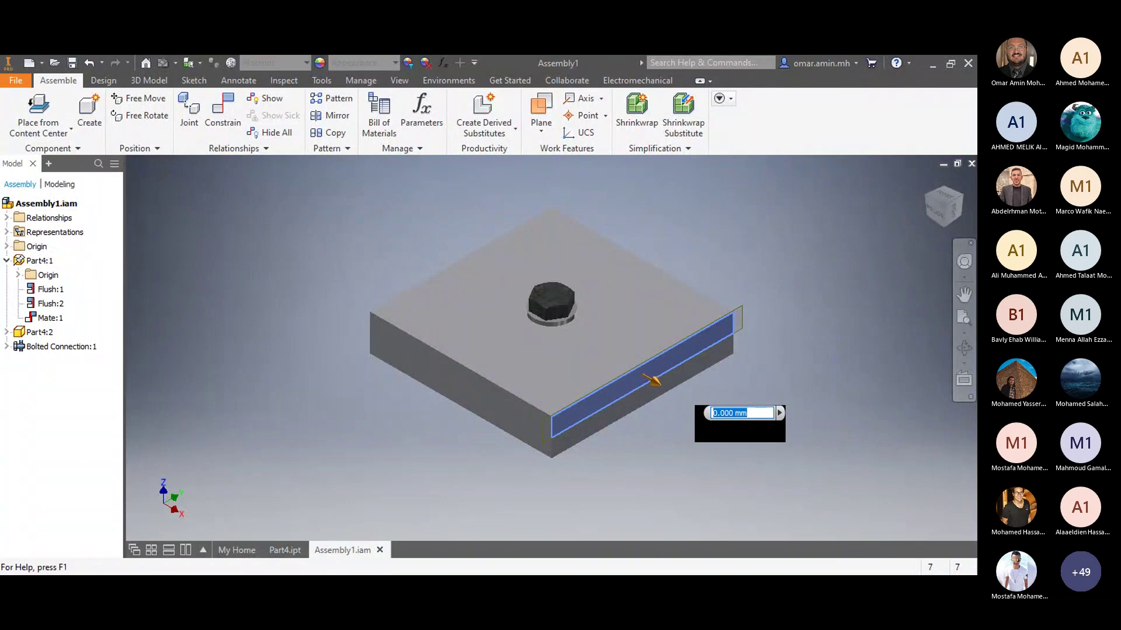
pyautogui.write('-50')
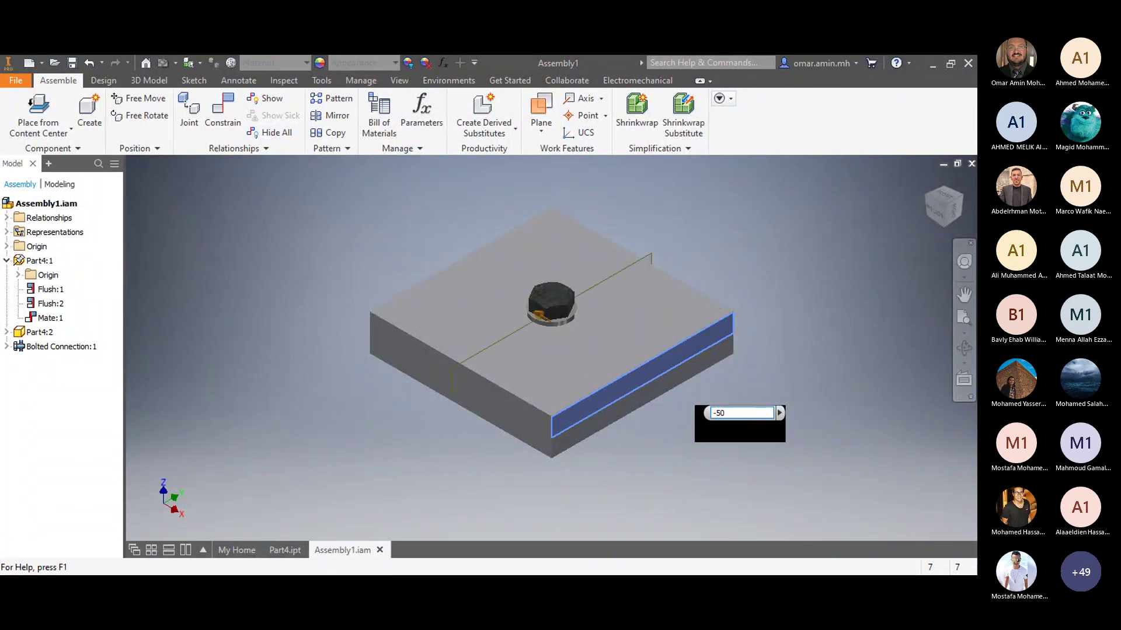
pyautogui.press('Return')
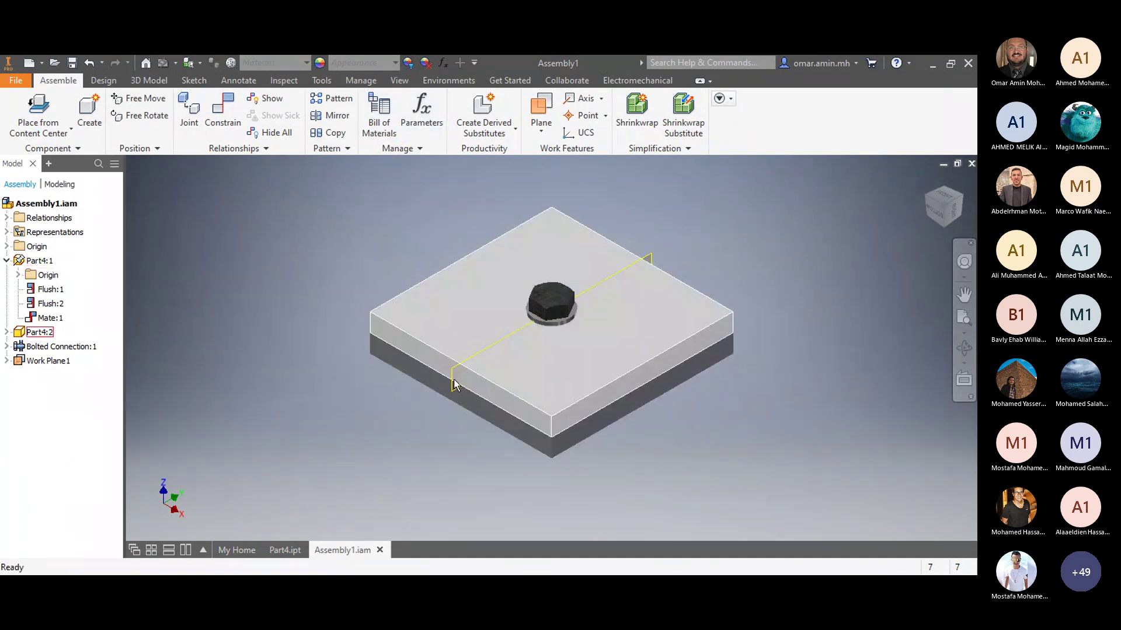
# Step: Section the assembly with a half section view at the offset work plane, using a 0 mm offset
pyautogui.click(399, 81)
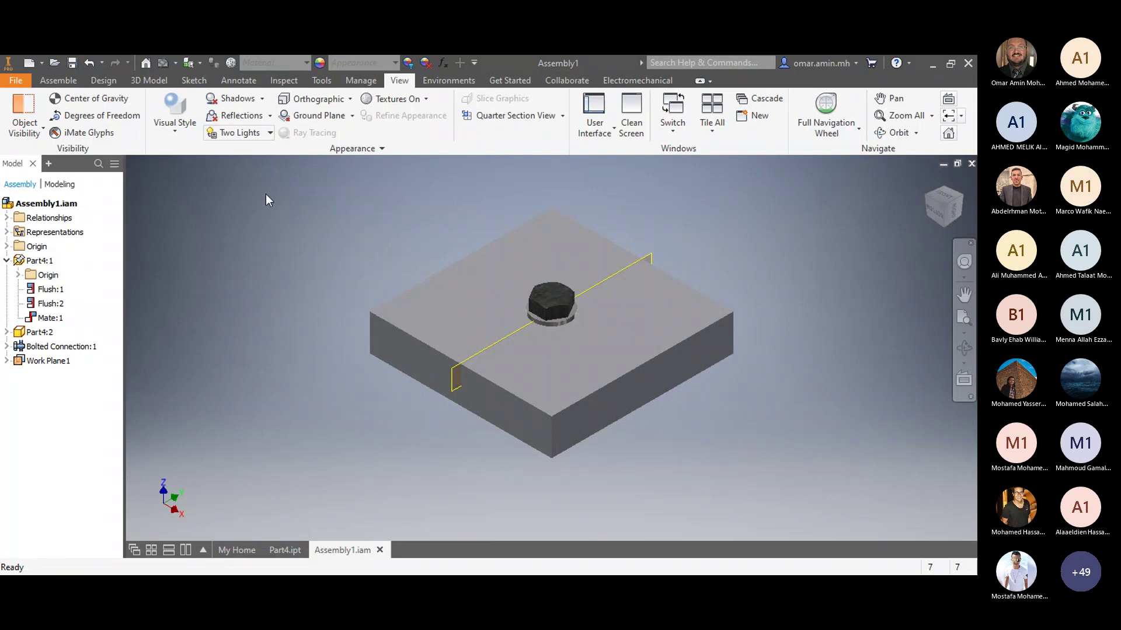
pyautogui.click(184, 136)
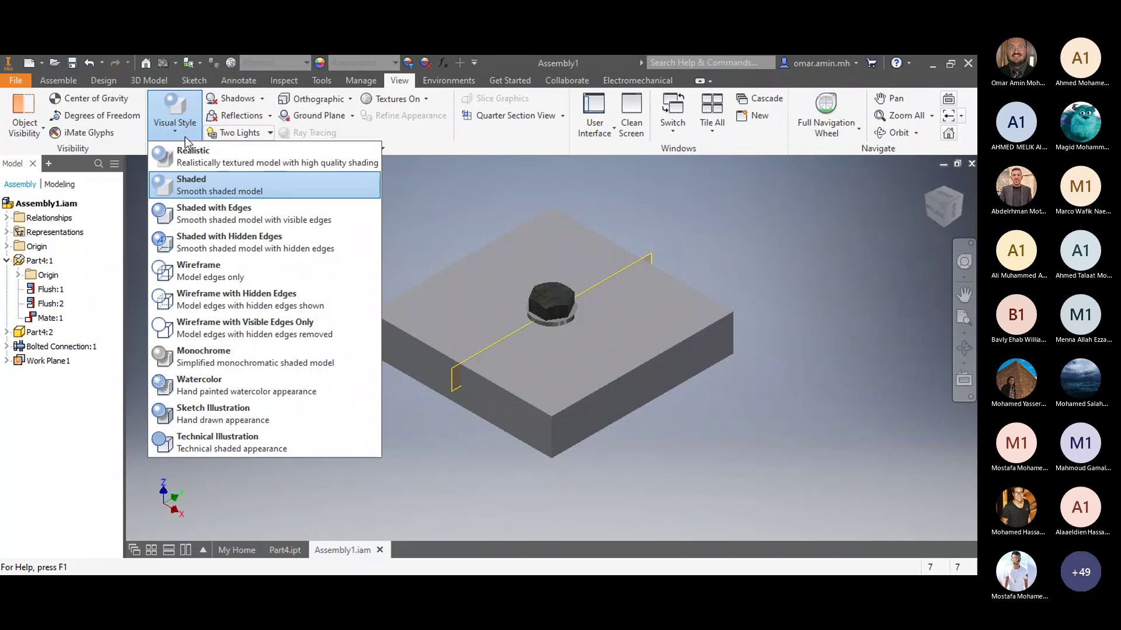
pyautogui.click(562, 116)
pyautogui.click(525, 168)
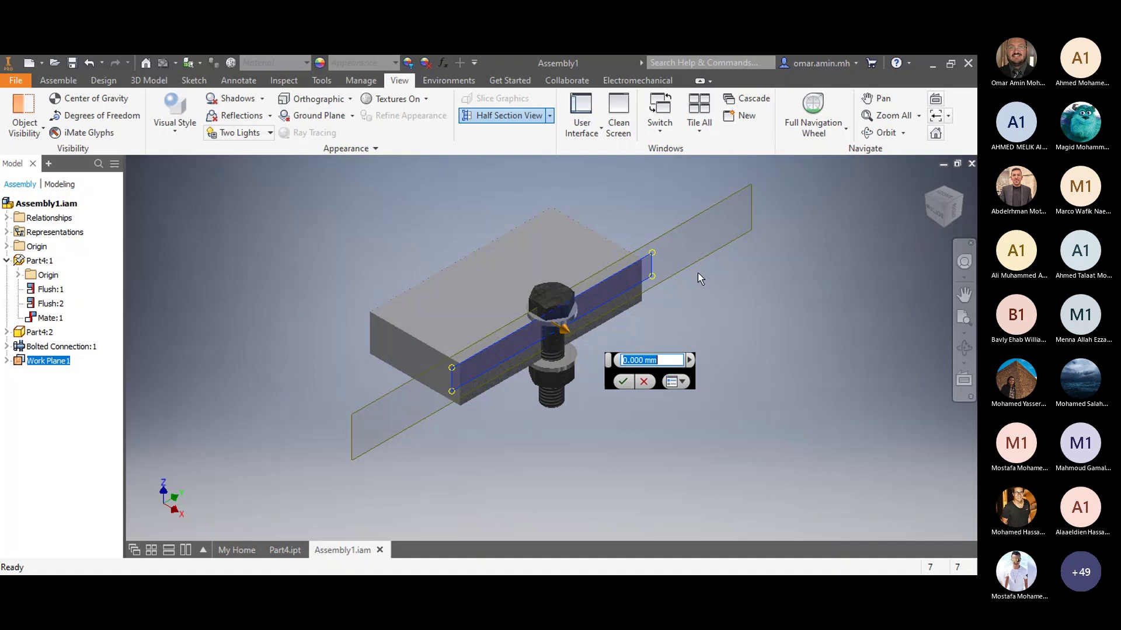
pyautogui.press('Return')
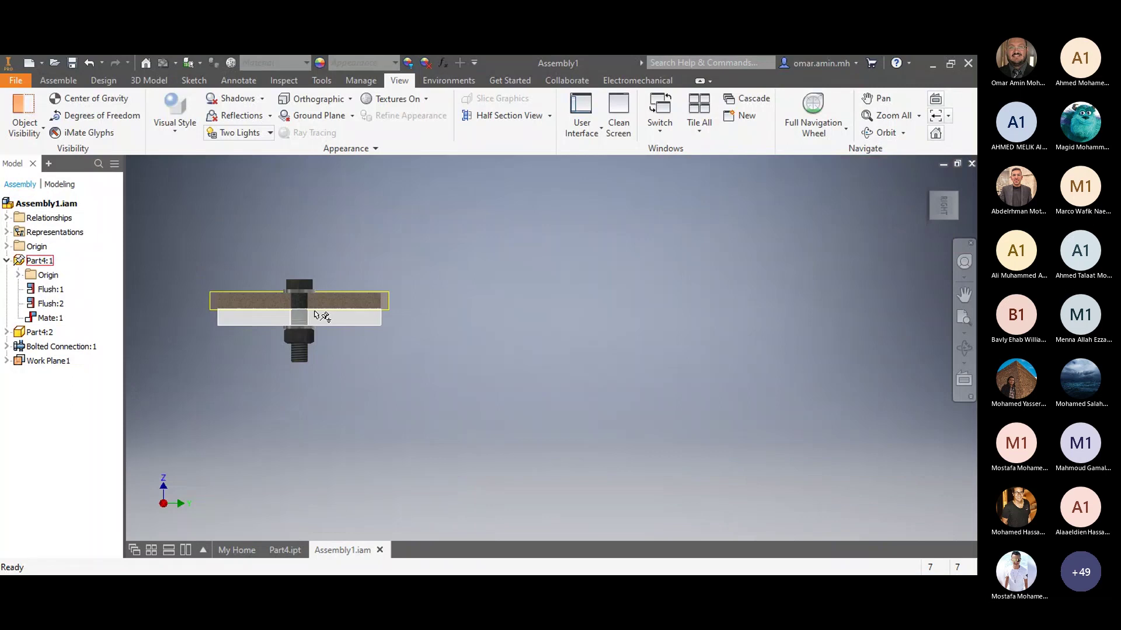
# Step: Examine the sectioned joint from the side and from below, checking the bolt shank, washers, nut and drilled holes
pyautogui.scroll(10, 230, 332)
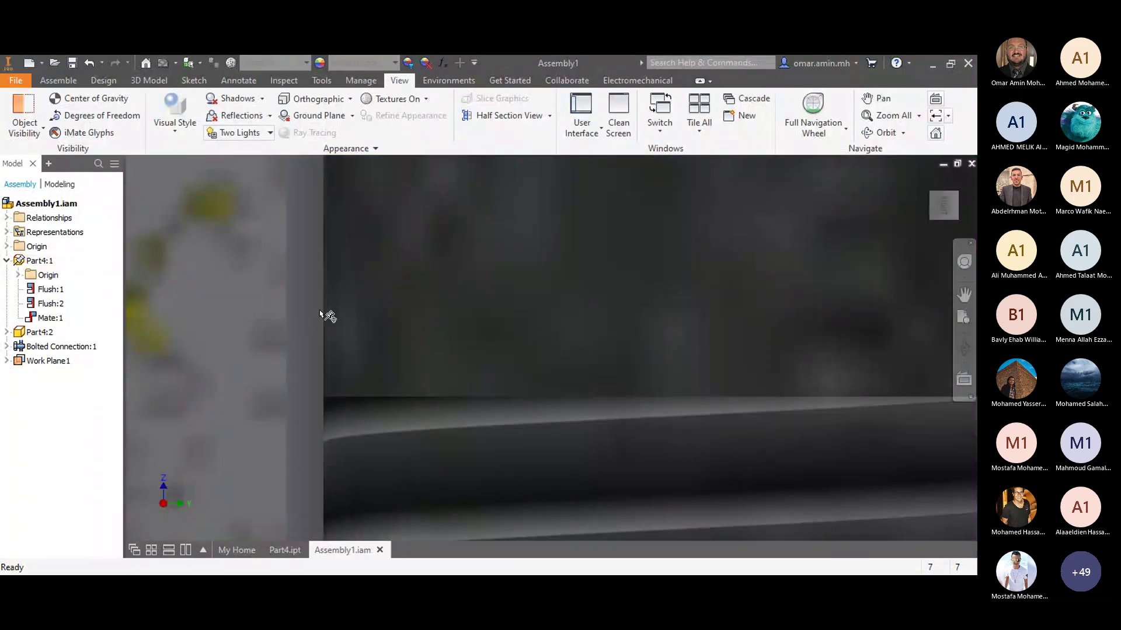
pyautogui.click(320, 315)
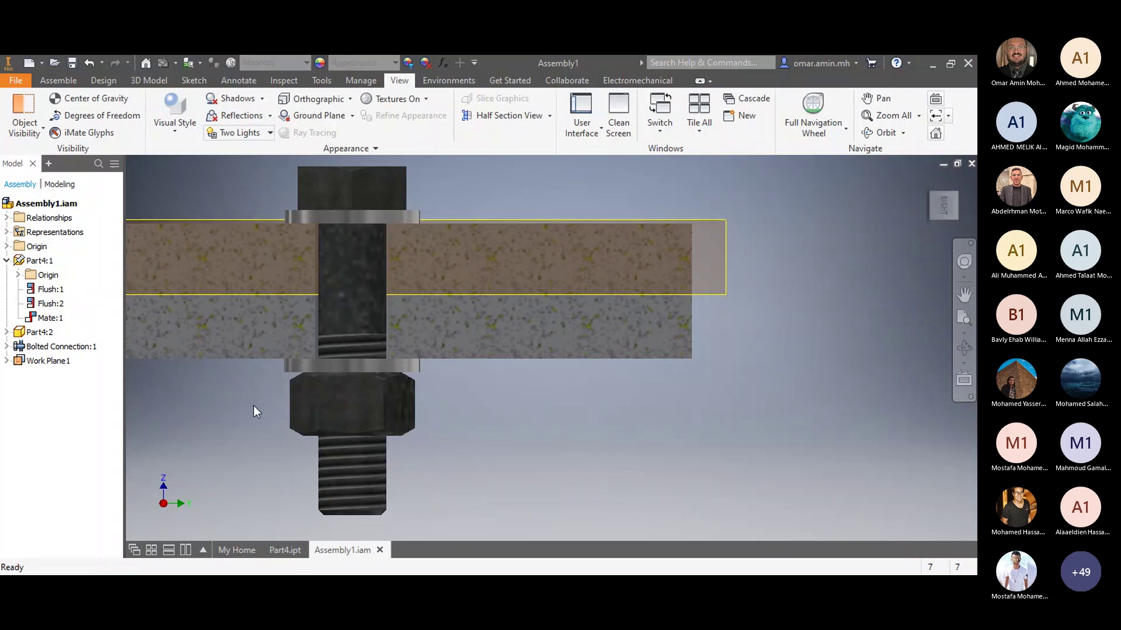
pyautogui.press('F6')
pyautogui.scroll(5, 528, 216)
pyautogui.scroll(-5, 506, 186)
pyautogui.scroll(10, 505, 187)
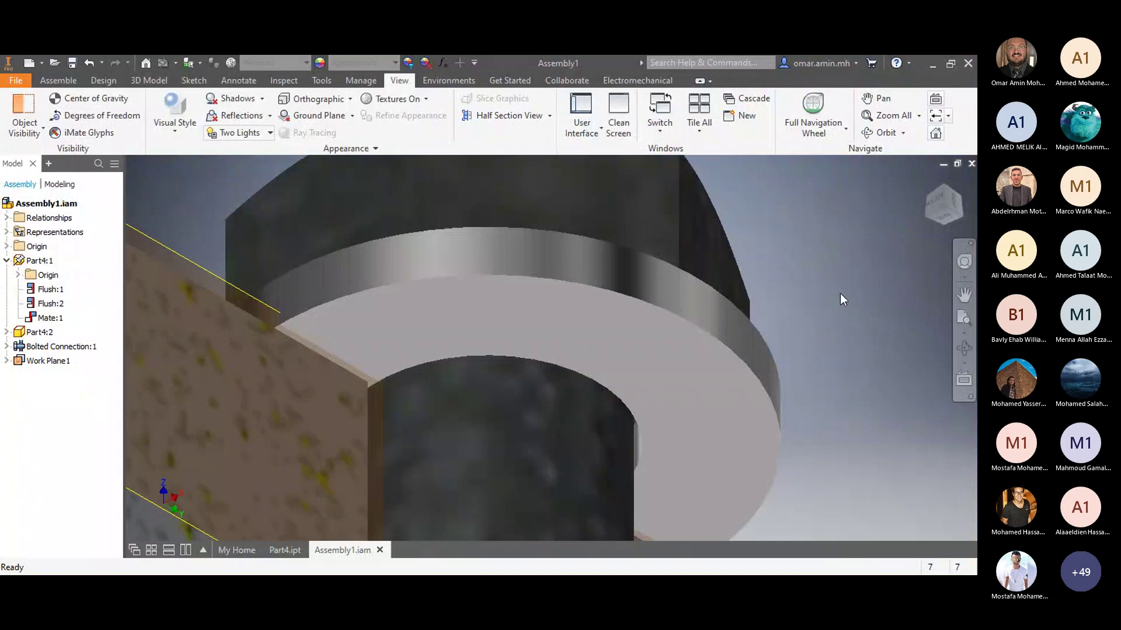
pyautogui.scroll(-10, 839, 293)
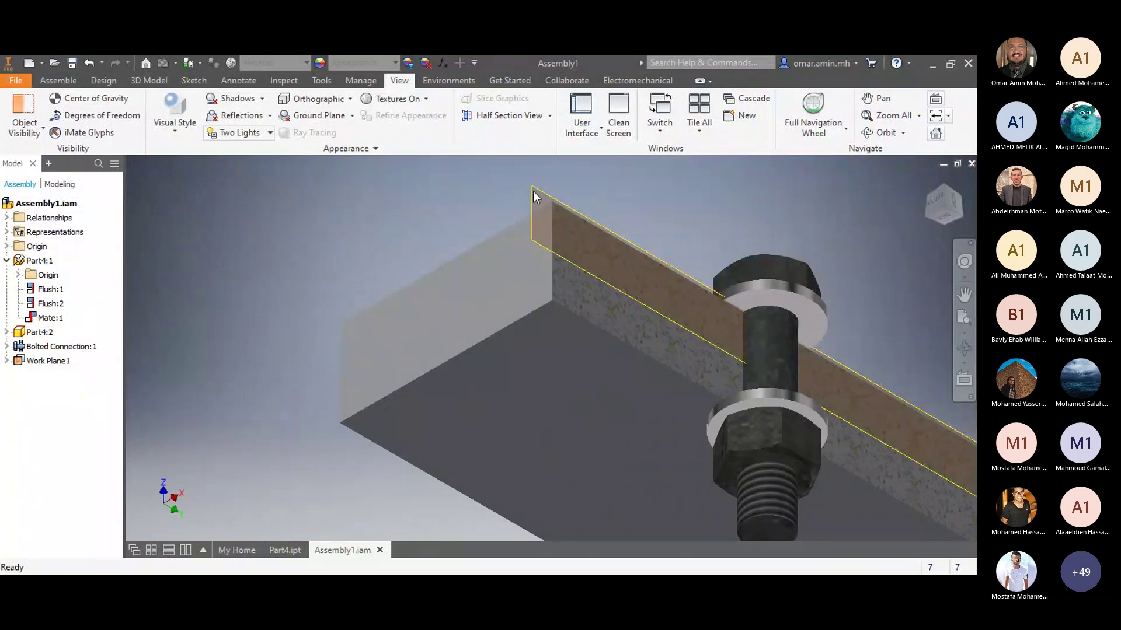
# Step: Hide the offset work plane that cuts through the bolt
pyautogui.click(52, 360)
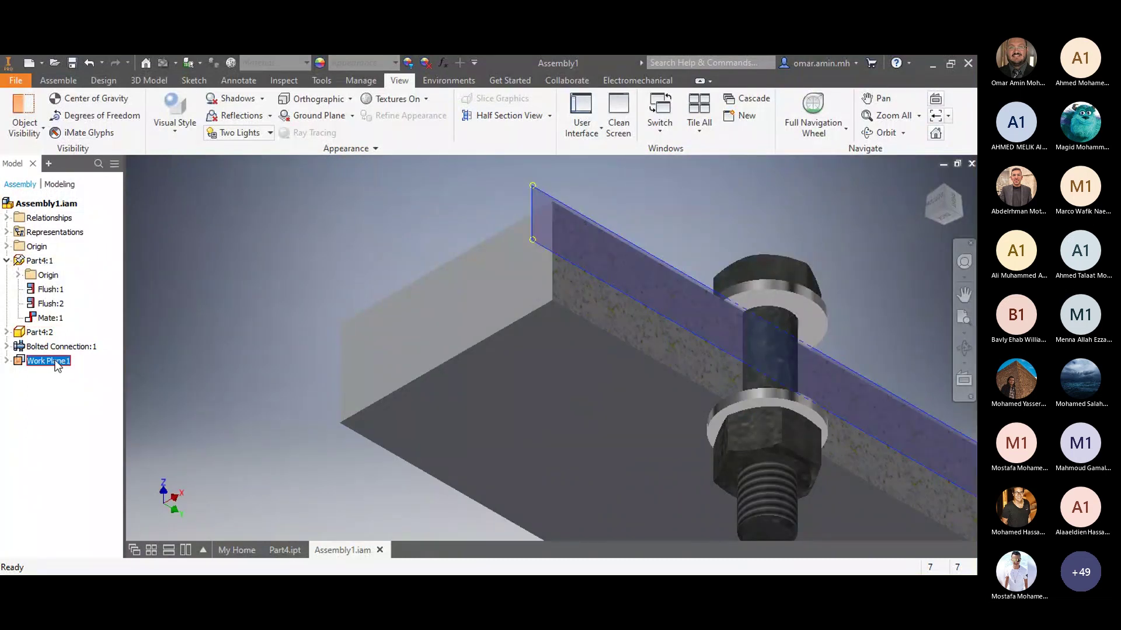
pyautogui.rightClick(54, 361)
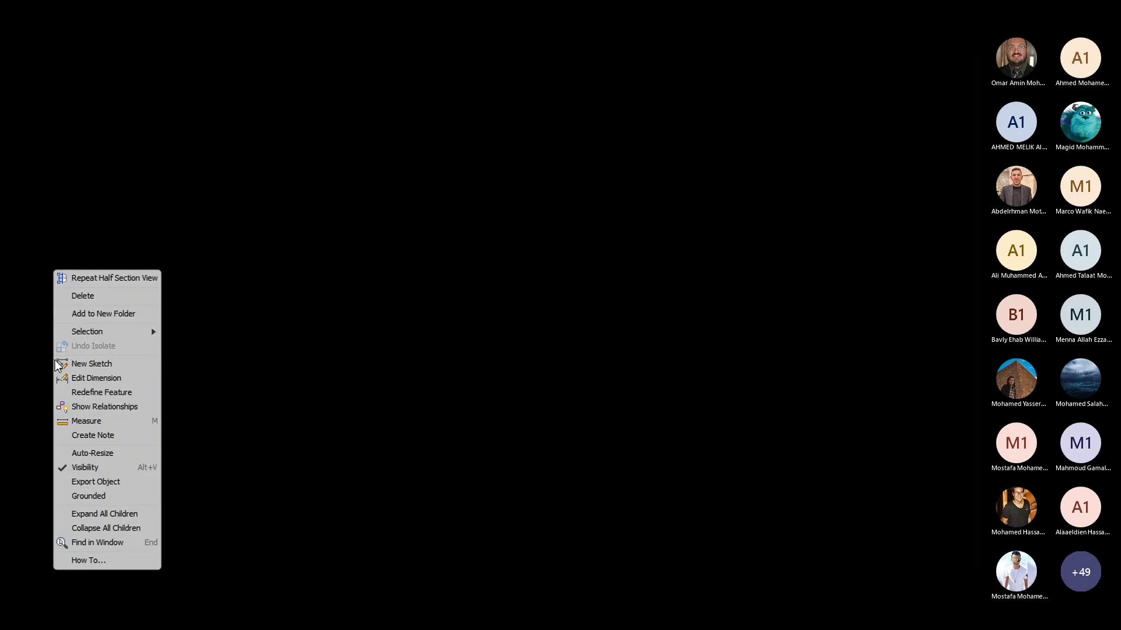
pyautogui.click(82, 467)
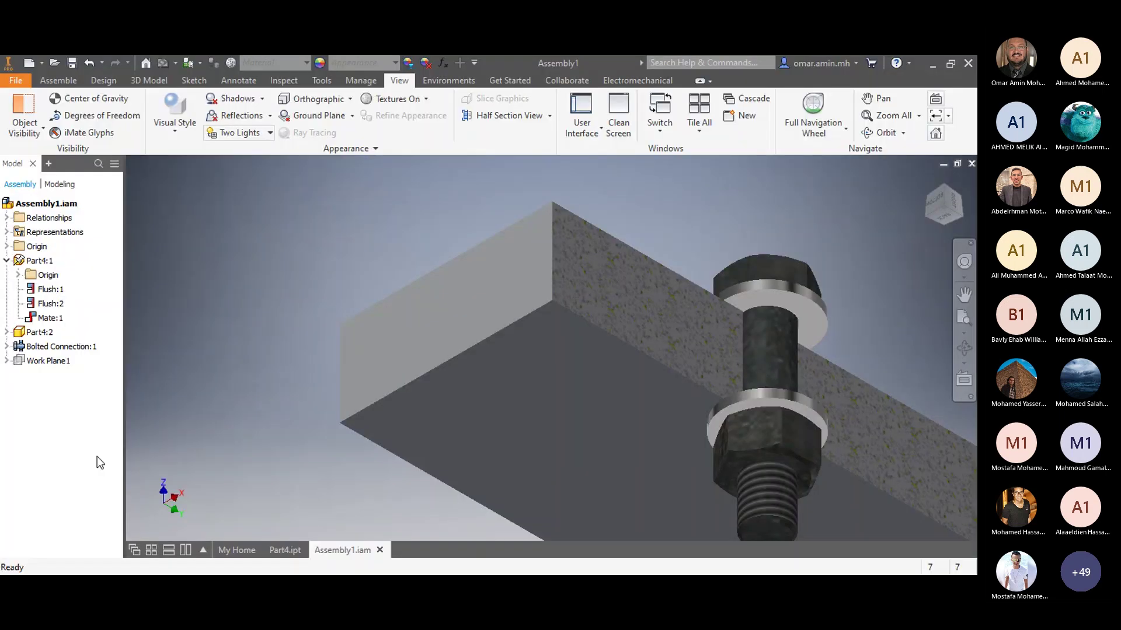
# Step: Examine the half-sectioned joint up close around the bolt shank, head and washer, and in a straight-on view
pyautogui.scroll(-5, 836, 336)
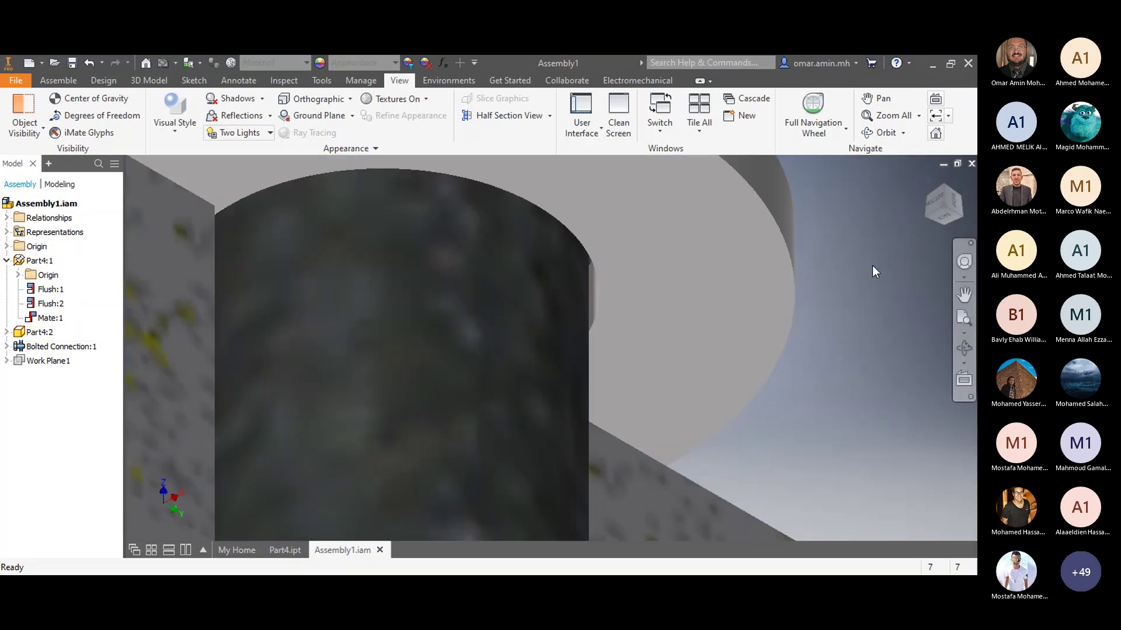
pyautogui.scroll(3, 846, 314)
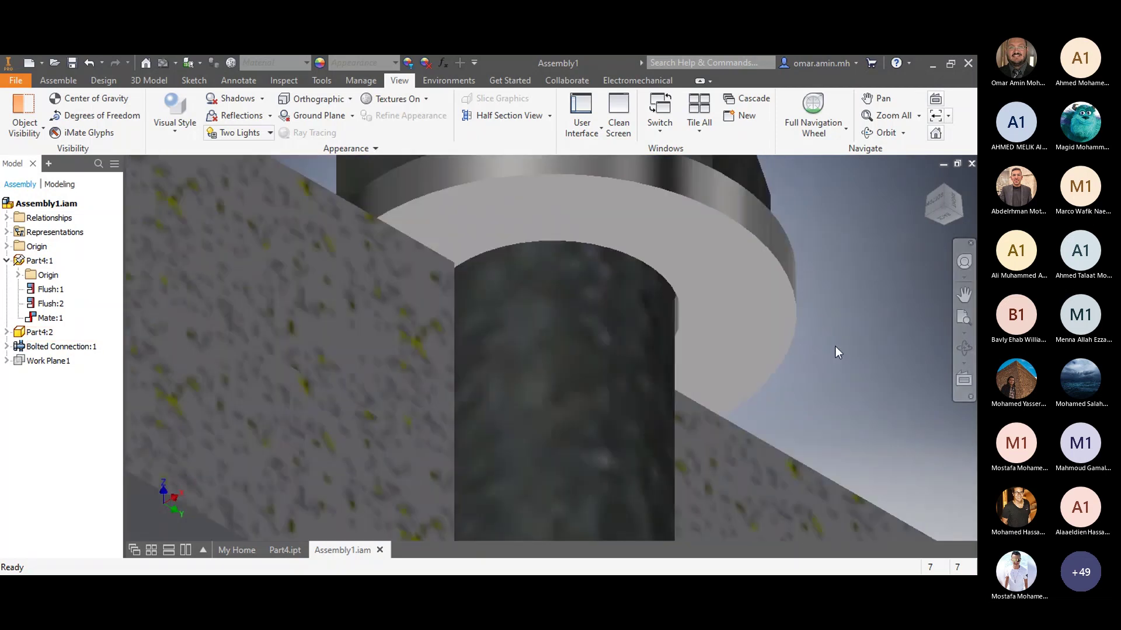
pyautogui.scroll(3, 705, 309)
pyautogui.scroll(-6, 853, 363)
pyautogui.scroll(-2, 853, 363)
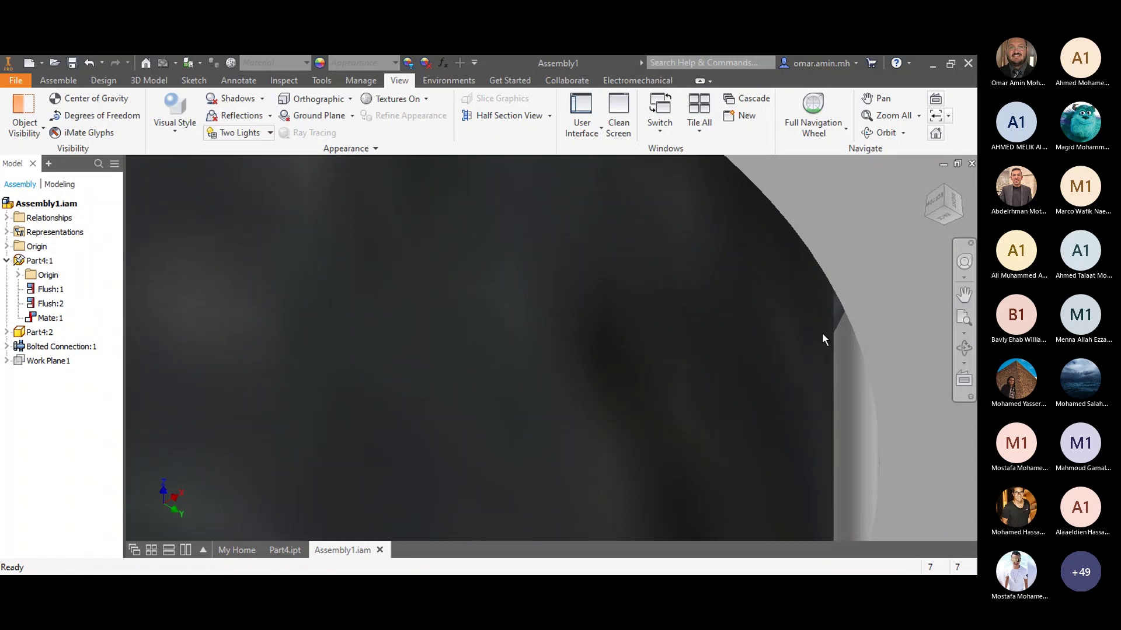
pyautogui.scroll(2, 878, 340)
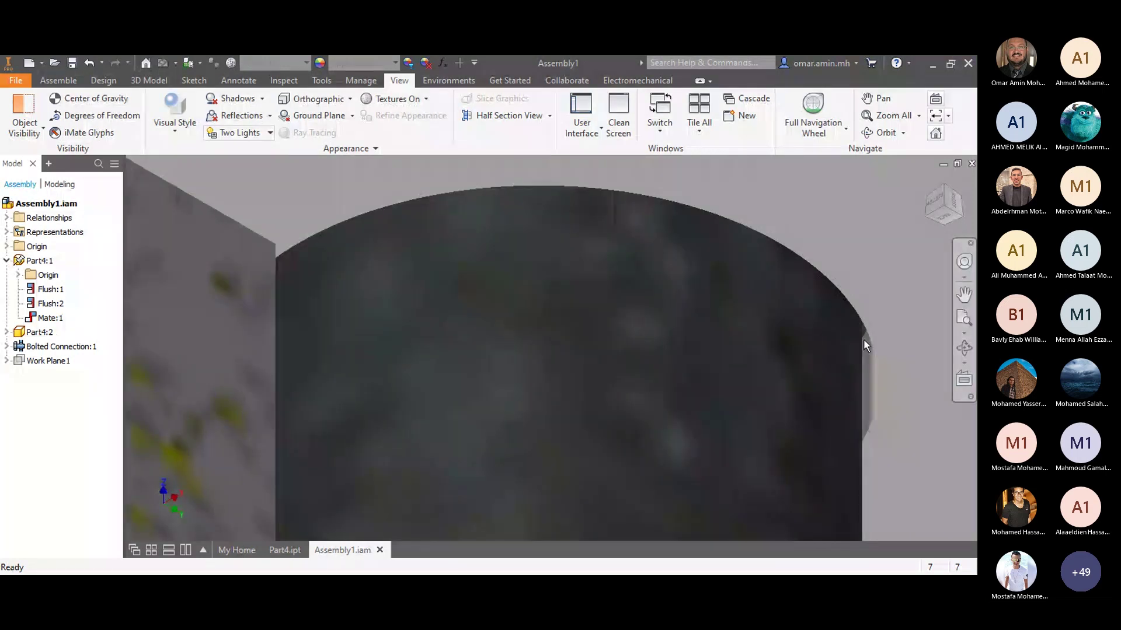
pyautogui.scroll(3, 864, 340)
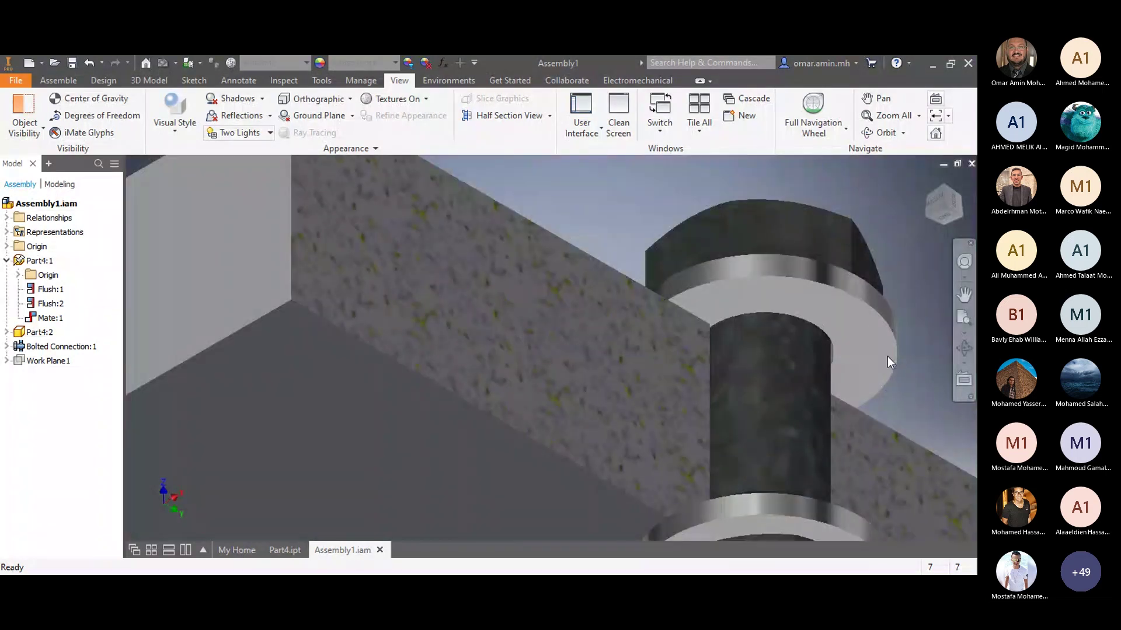
pyautogui.click(964, 295)
pyautogui.moveTo(827, 255); pyautogui.dragTo(812, 261)
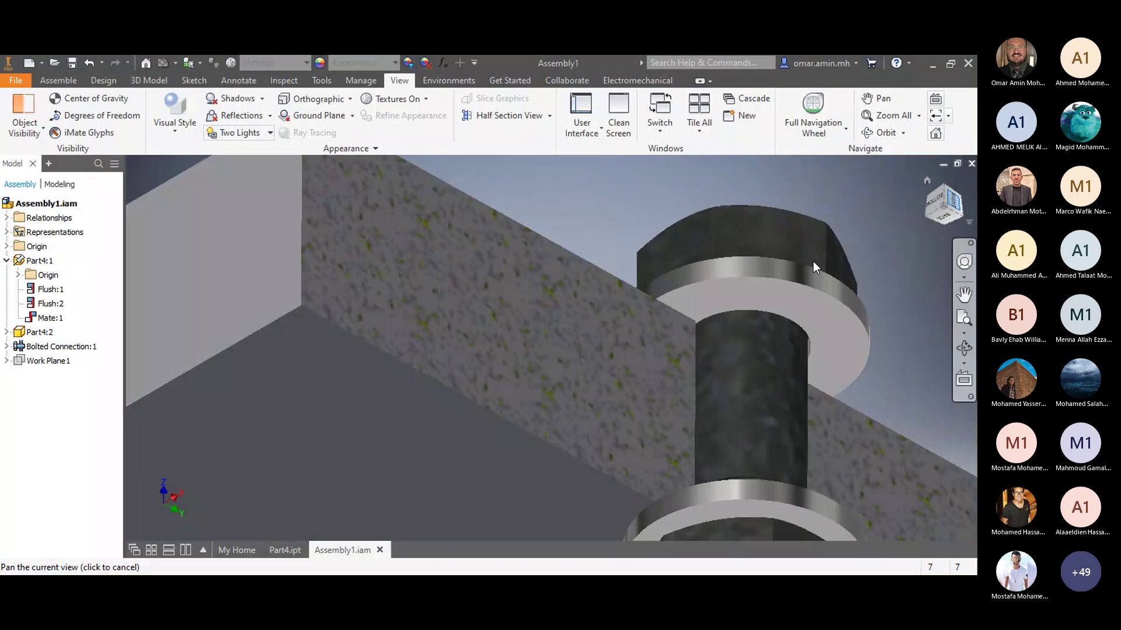
pyautogui.press('F5')
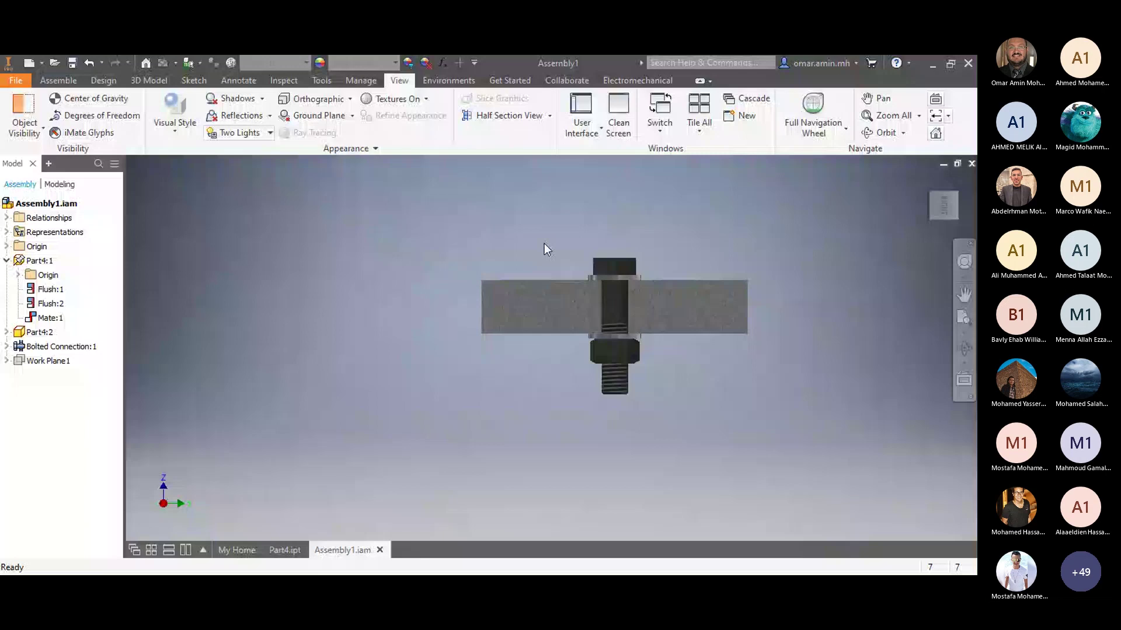
# Step: Restore the full unsectioned assembly view and reopen the bolted connection for editing at its strength calculation
pyautogui.click(932, 194)
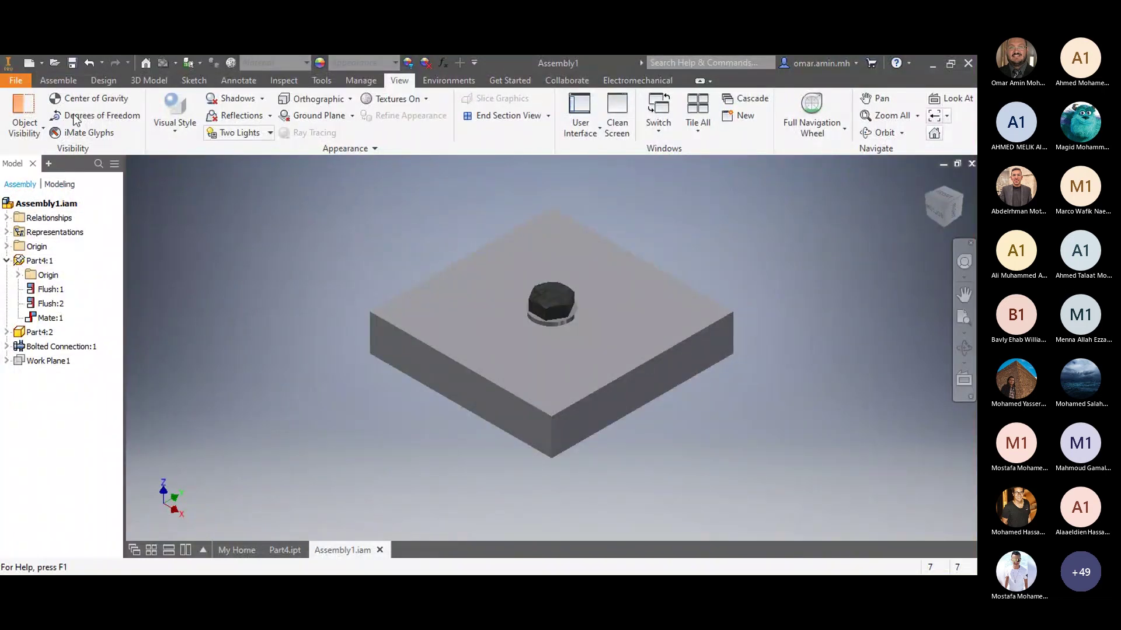
pyautogui.click(114, 85)
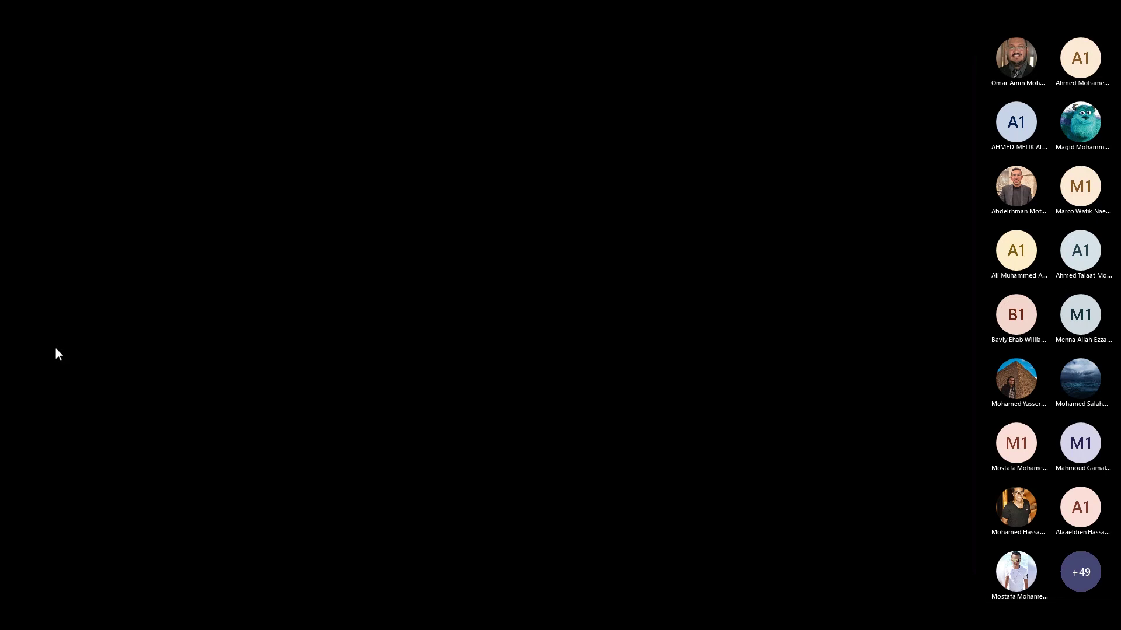
pyautogui.rightClick(56, 349)
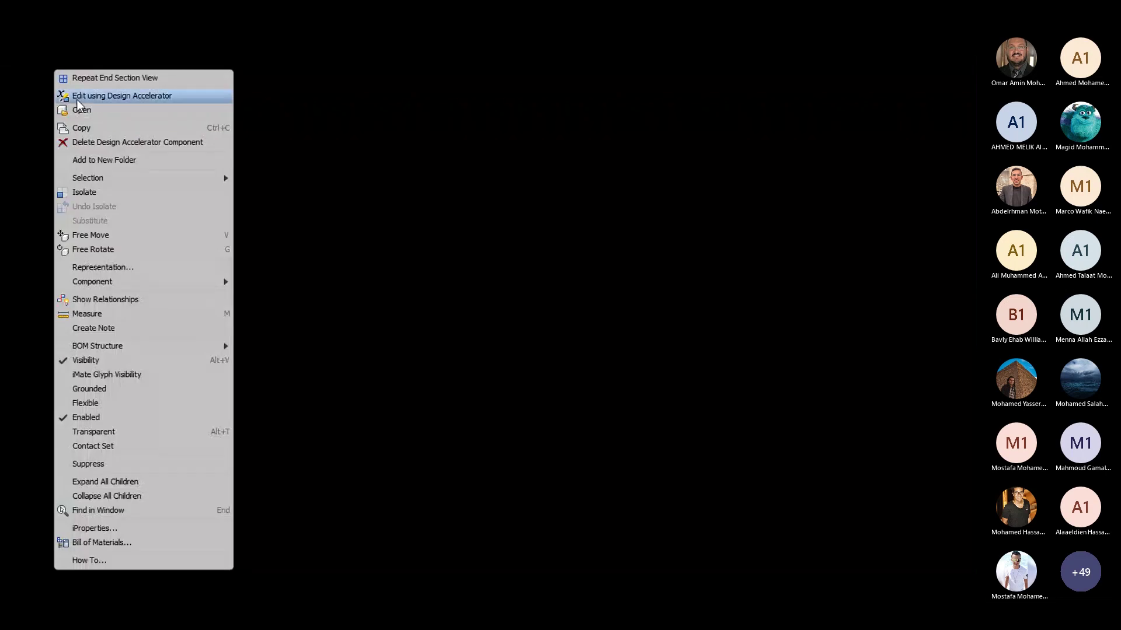
pyautogui.click(97, 97)
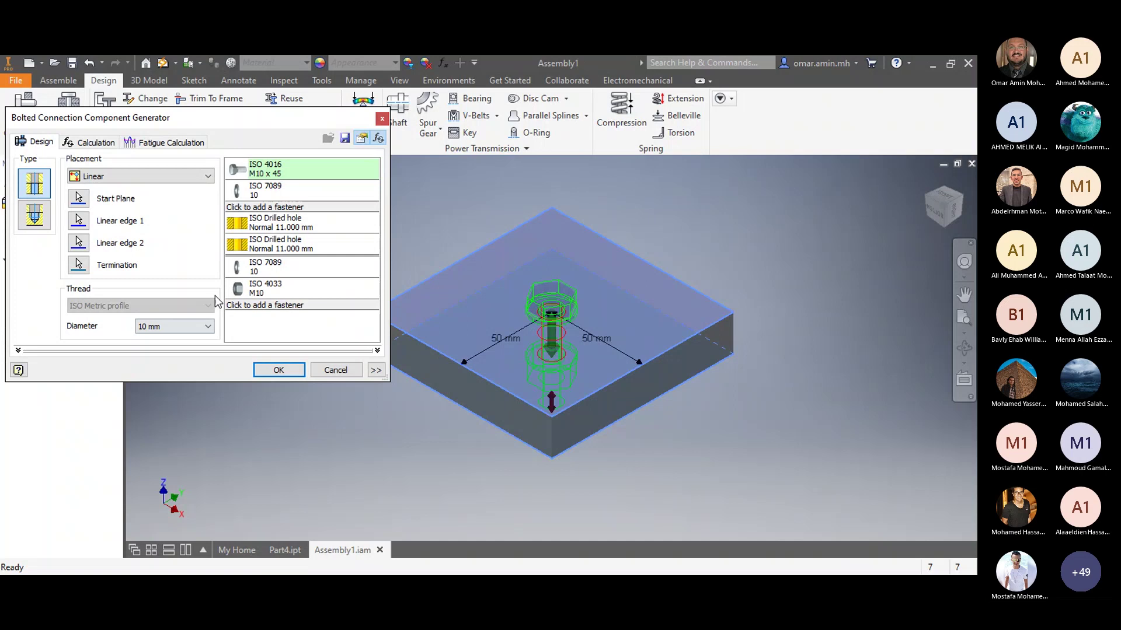
pyautogui.click(89, 143)
pyautogui.moveTo(150, 116); pyautogui.dragTo(165, 95)
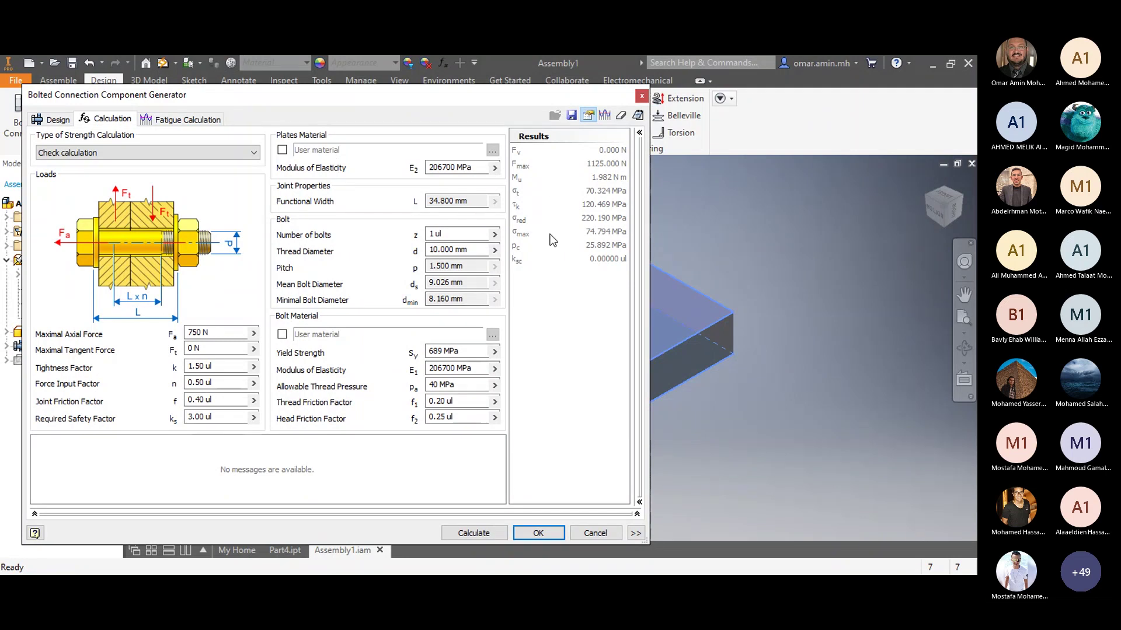
pyautogui.moveTo(552, 253)
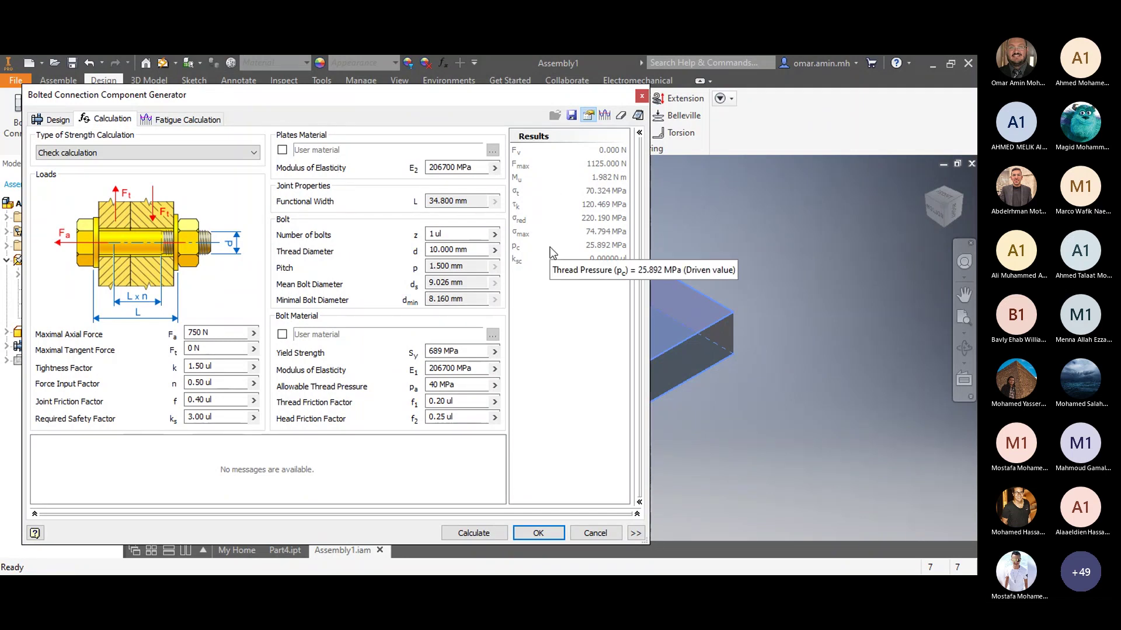
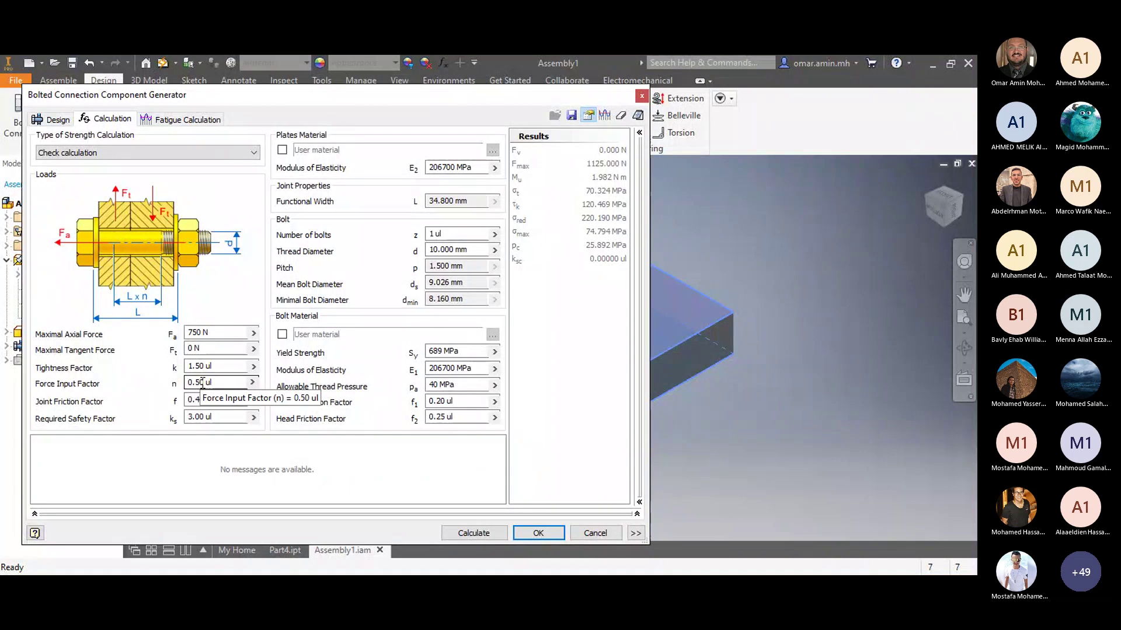
# Step: Set the force input factor of the bolted connection's loads to 1
pyautogui.click(197, 383)
pyautogui.doubleClick(201, 383)
pyautogui.click(200, 382)
pyautogui.doubleClick(200, 383)
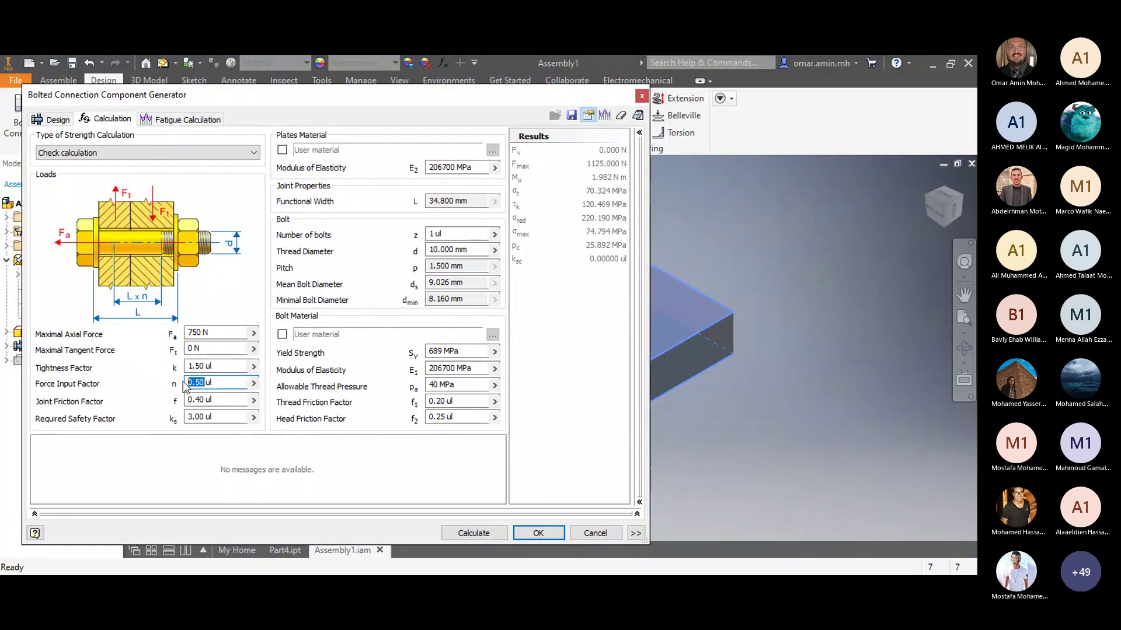
pyautogui.write('1')
pyautogui.click(208, 399)
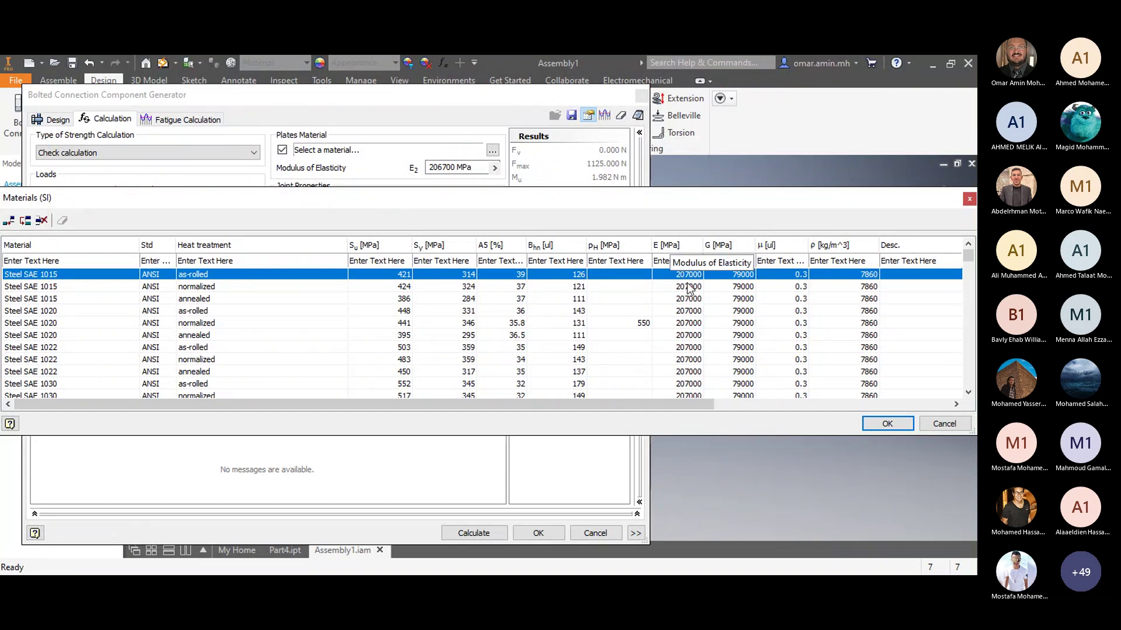
# Step: Assign as-rolled Steel SAE 1015 as the user material of both the plates and the bolt
pyautogui.click(886, 424)
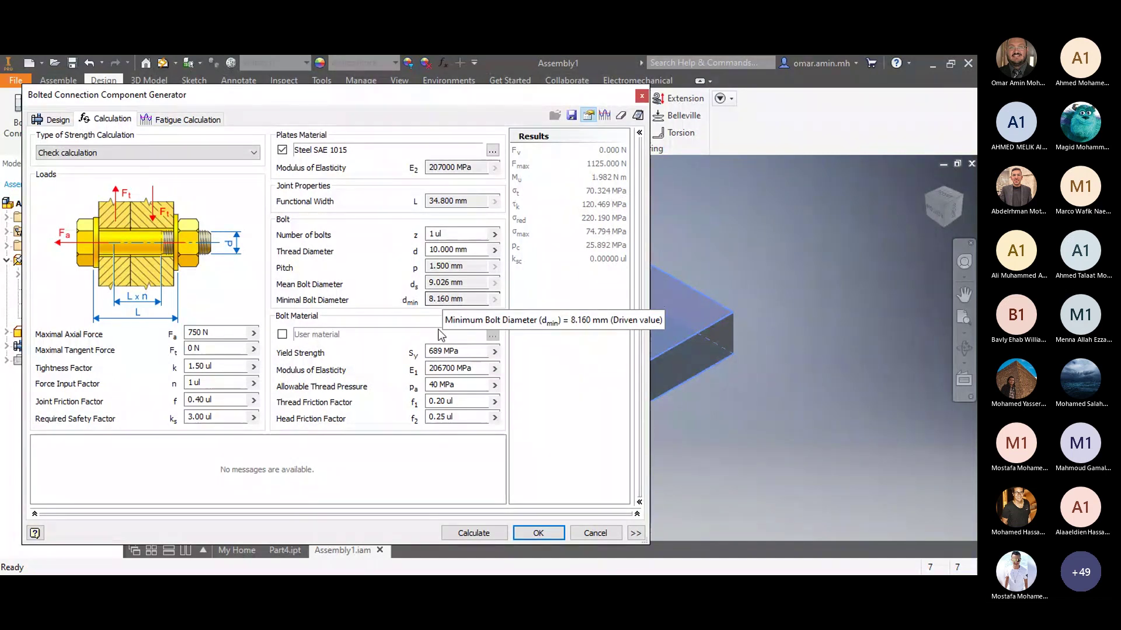
pyautogui.click(282, 335)
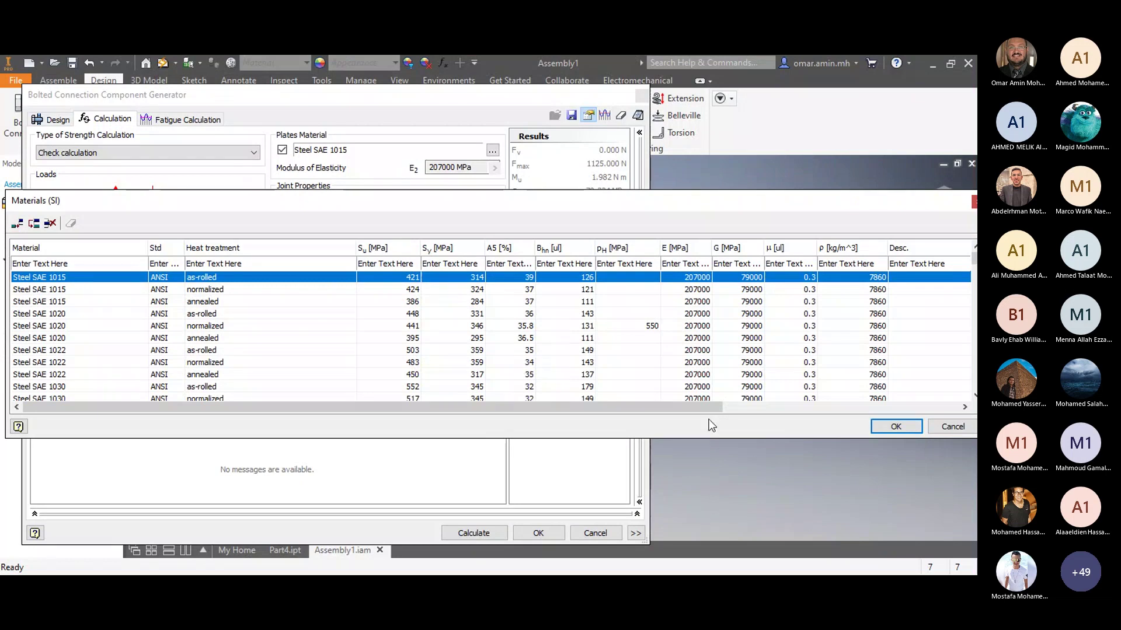
pyautogui.click(896, 426)
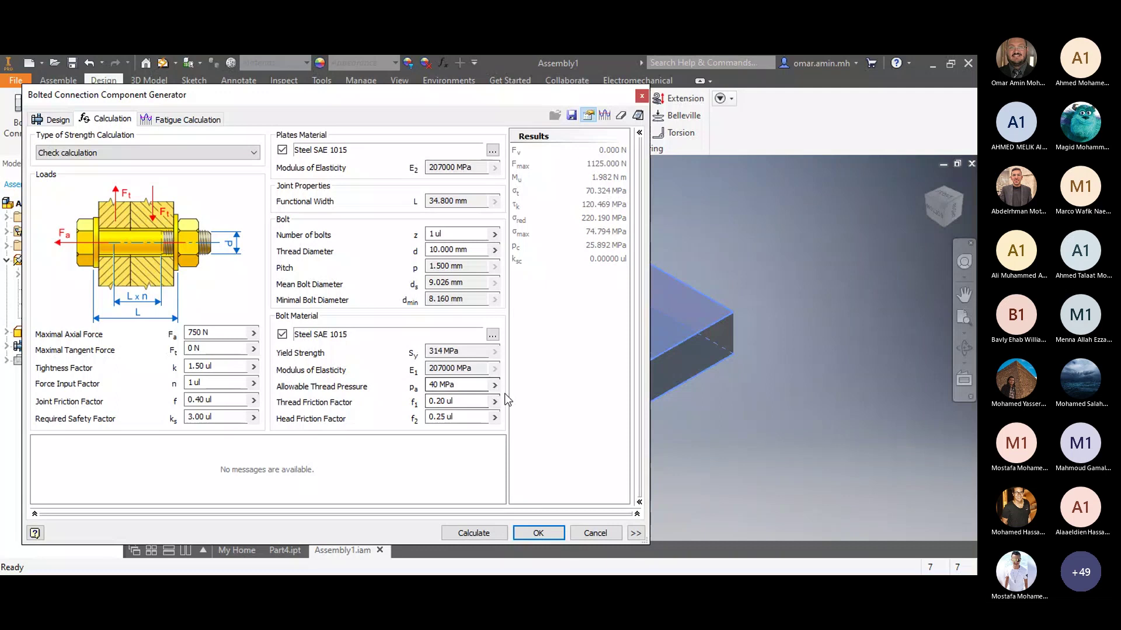
# Step: Enter 40 MPa as the bolt's allowable thread pressure and change the bolt material to annealed Steel SAE 1015
pyautogui.doubleClick(433, 383)
pyautogui.press('BackSpace')
pyautogui.write('40')
pyautogui.click(282, 334)
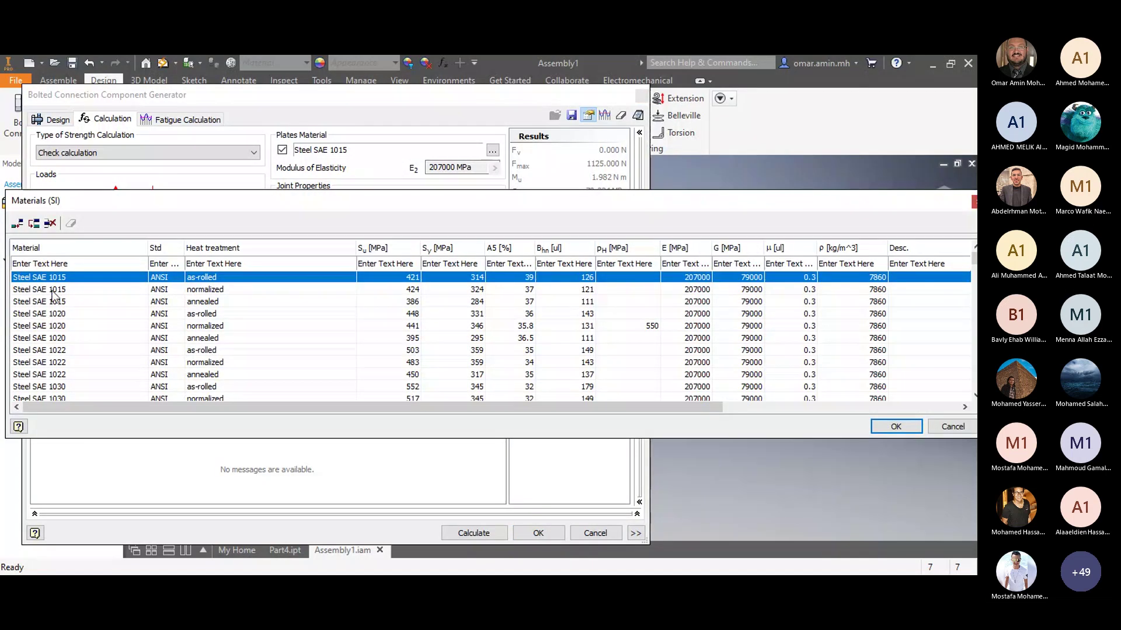
pyautogui.click(52, 290)
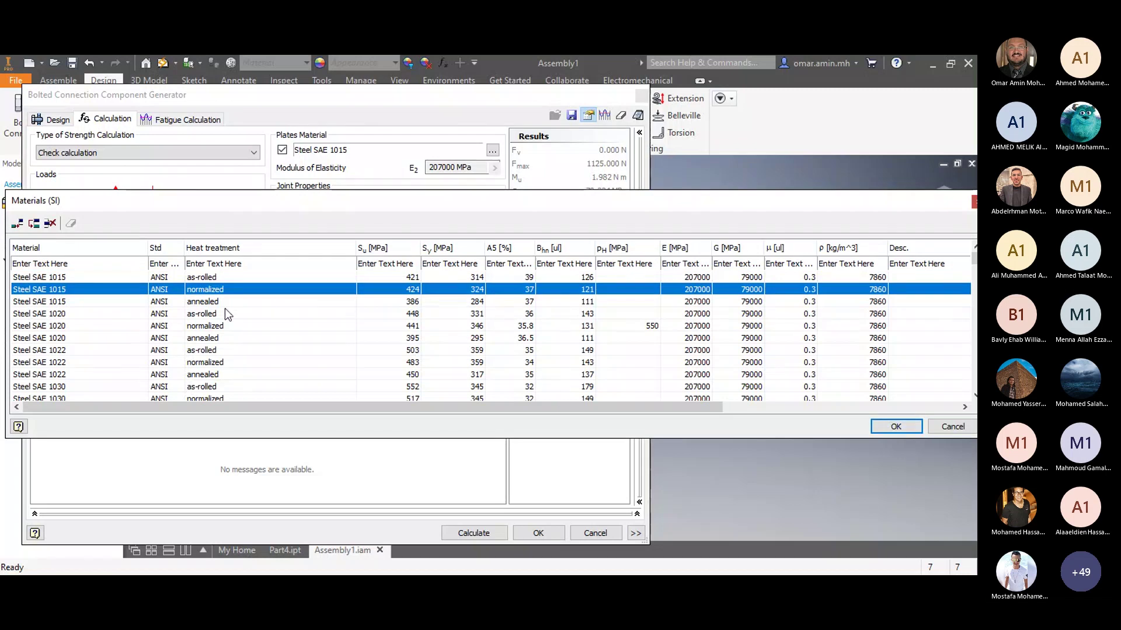
pyautogui.click(35, 313)
pyautogui.click(902, 428)
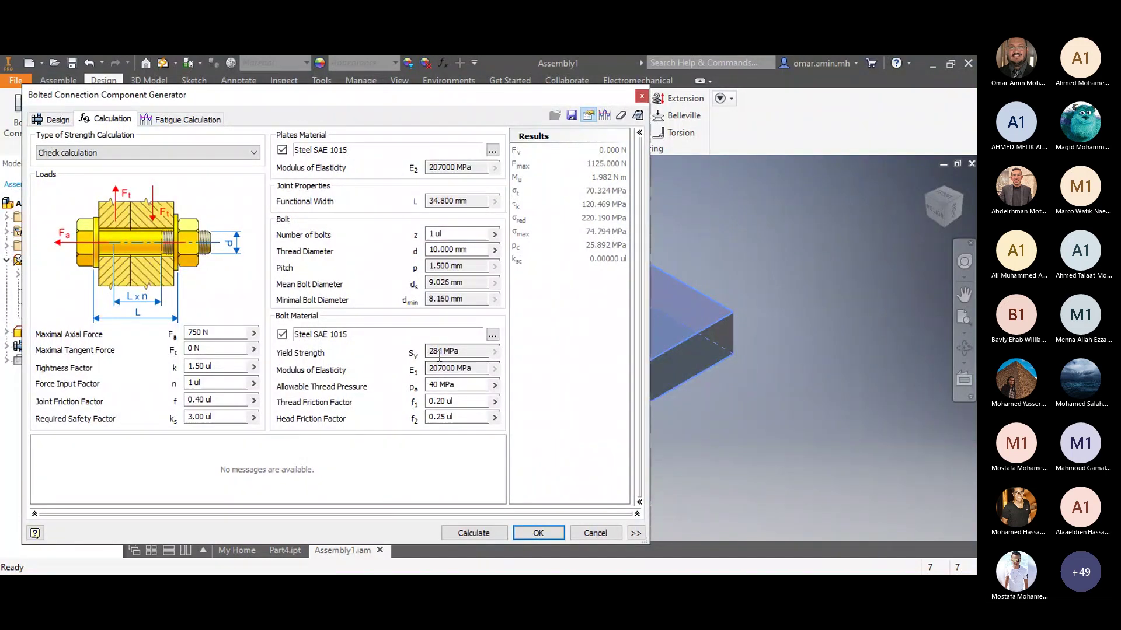
# Step: Set the allowable thread pressure to 150 MPa and accept the bolted connection's changes
pyautogui.click(497, 387)
pyautogui.click(527, 407)
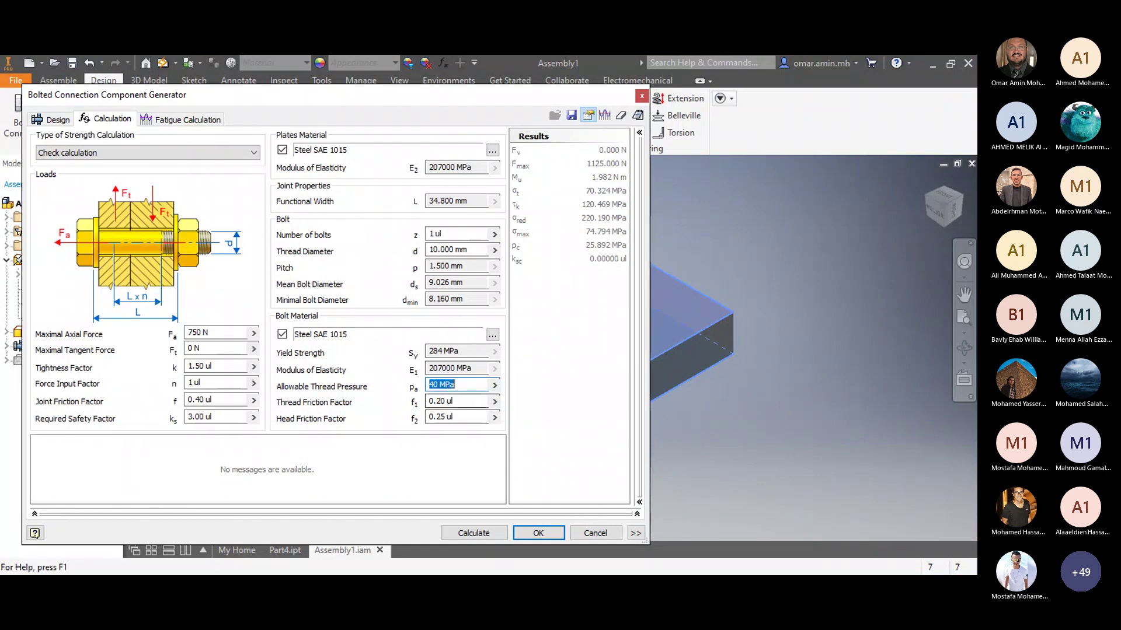
pyautogui.press('Return')
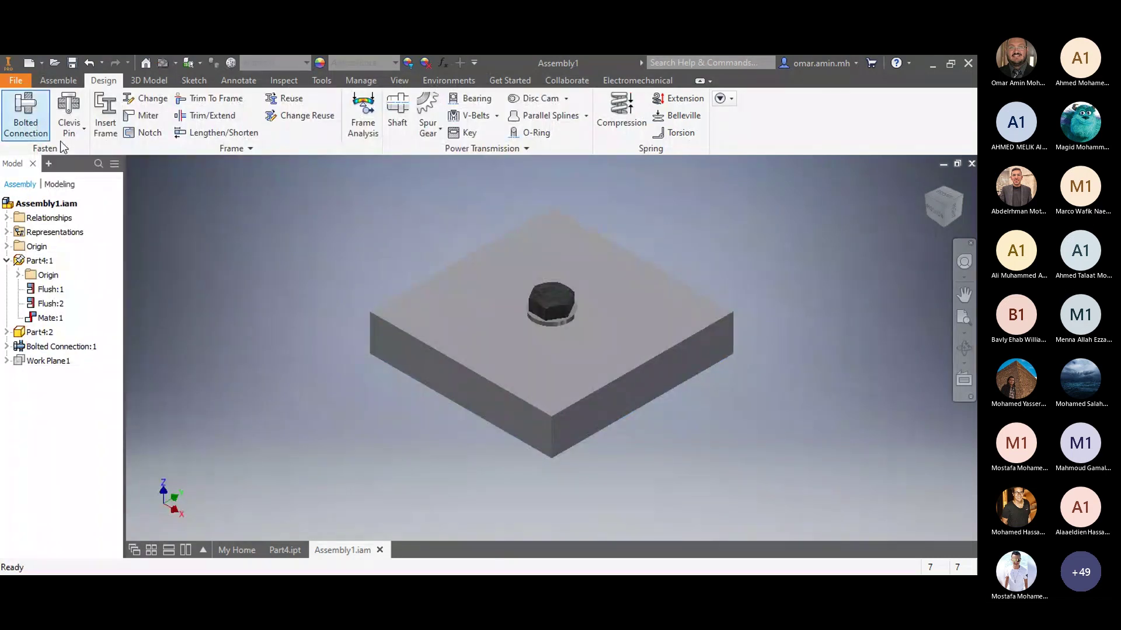
# Step: Reopen the bolted connection's strength calculation, set the allowable thread pressure to 40 MPa and run the check calculation
pyautogui.click(61, 346)
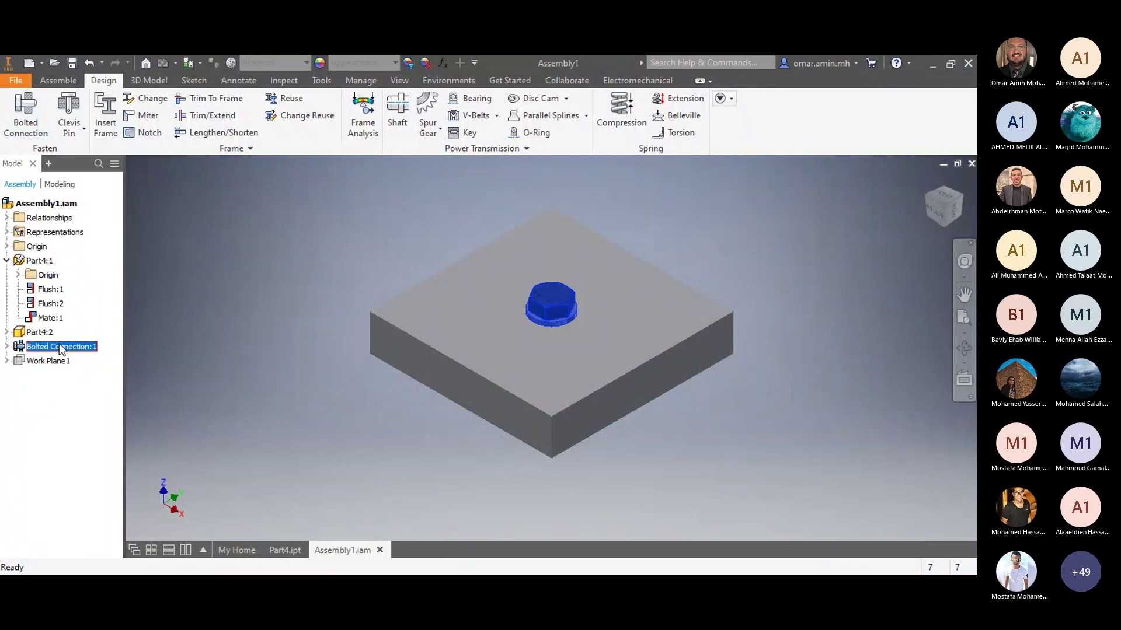
pyautogui.rightClick(60, 346)
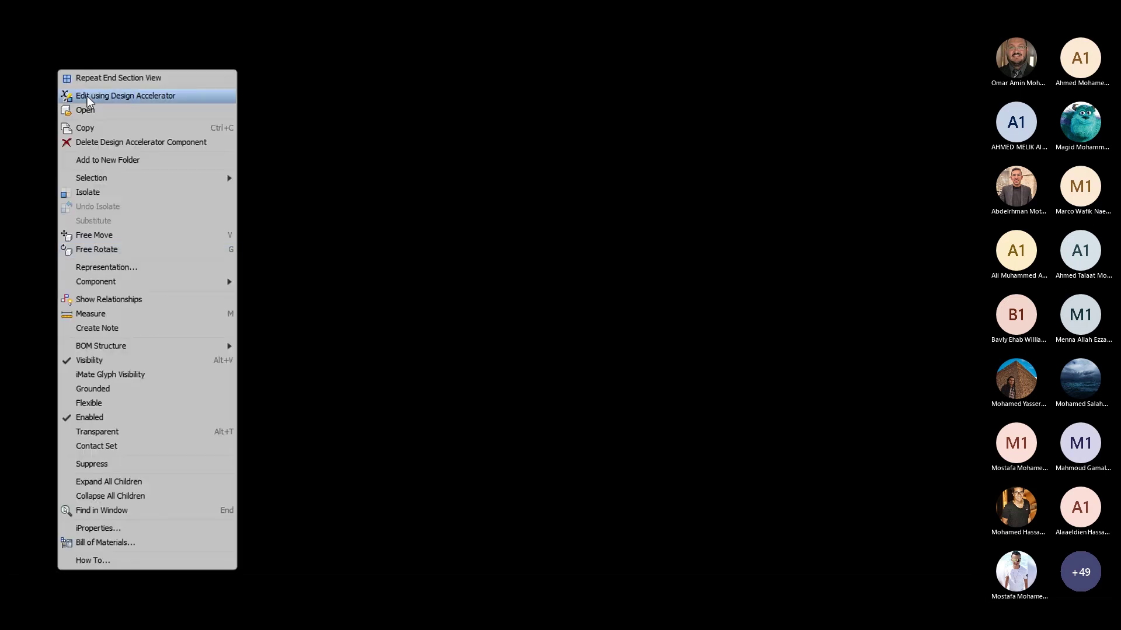
pyautogui.click(88, 96)
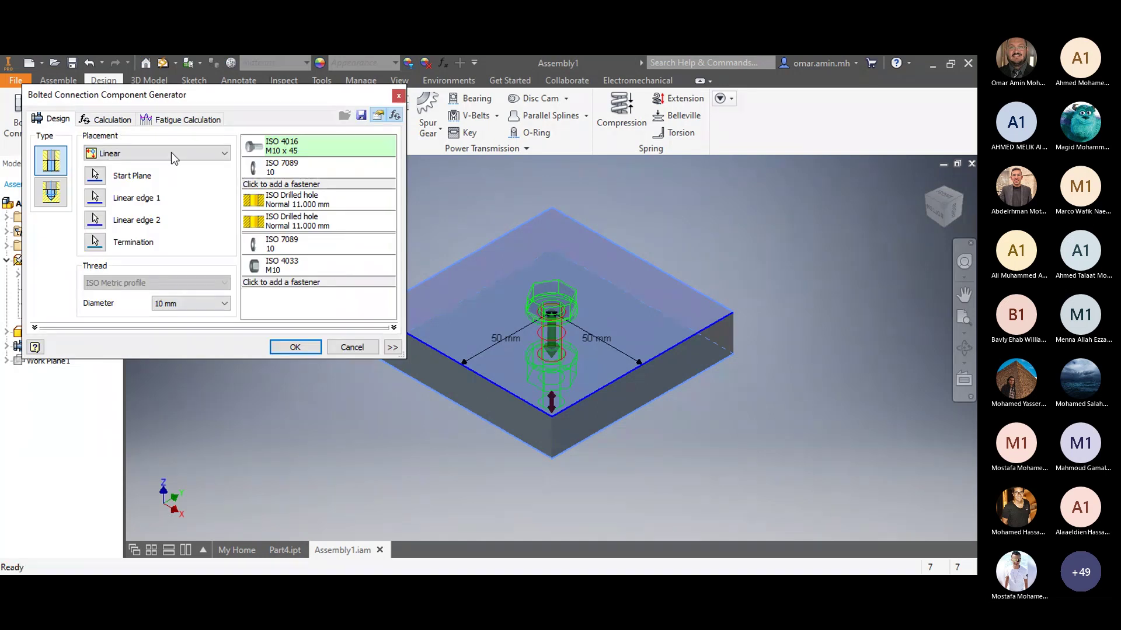
pyautogui.click(111, 119)
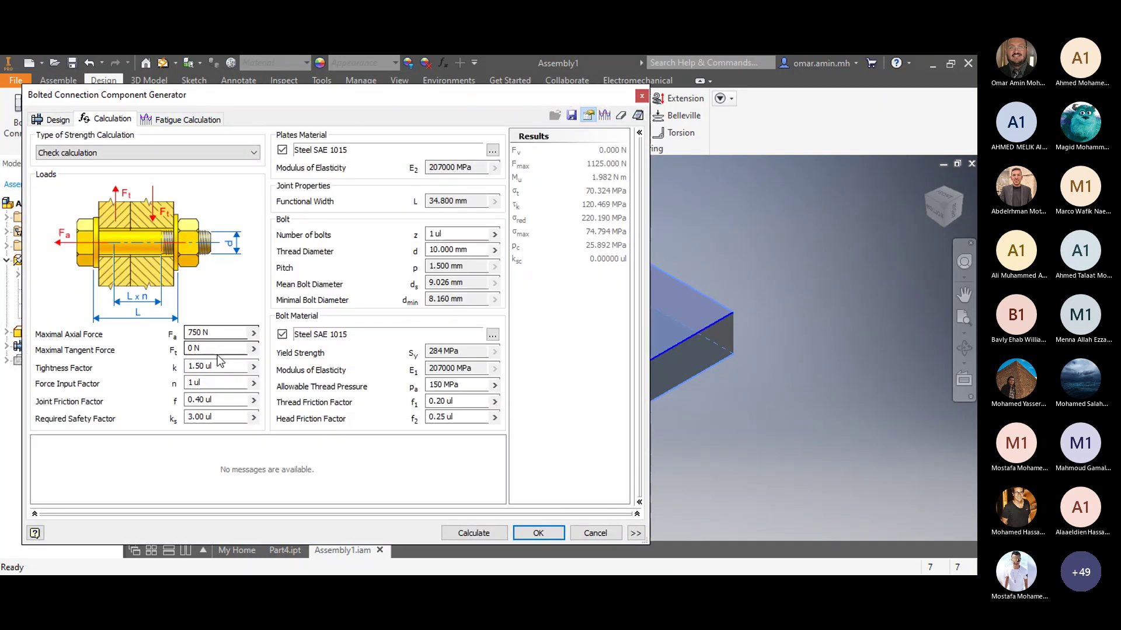
pyautogui.doubleClick(440, 384)
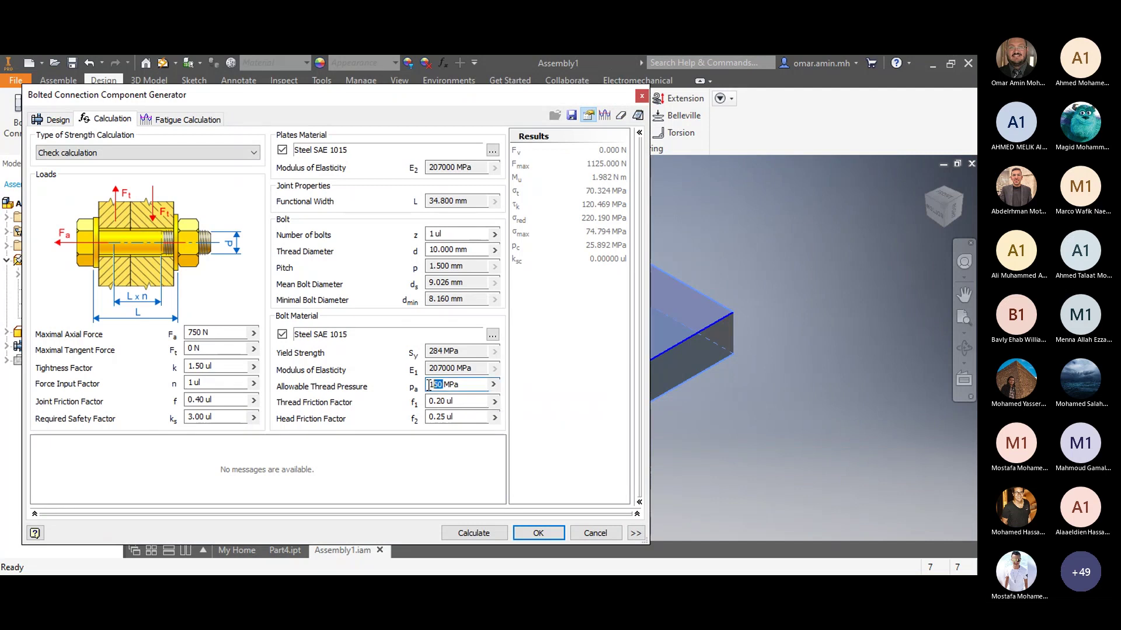
pyautogui.write('40')
pyautogui.click(473, 534)
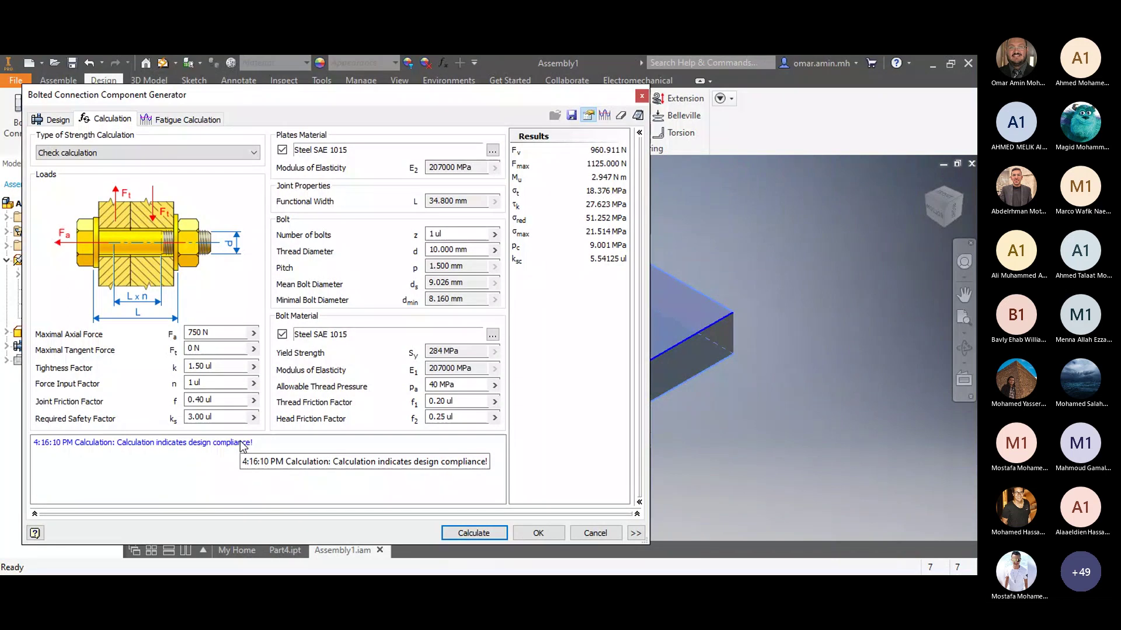
# Step: Examine the calculated bolt results, including the safety factor and the required tightening moment
pyautogui.click(547, 152)
pyautogui.press('End')
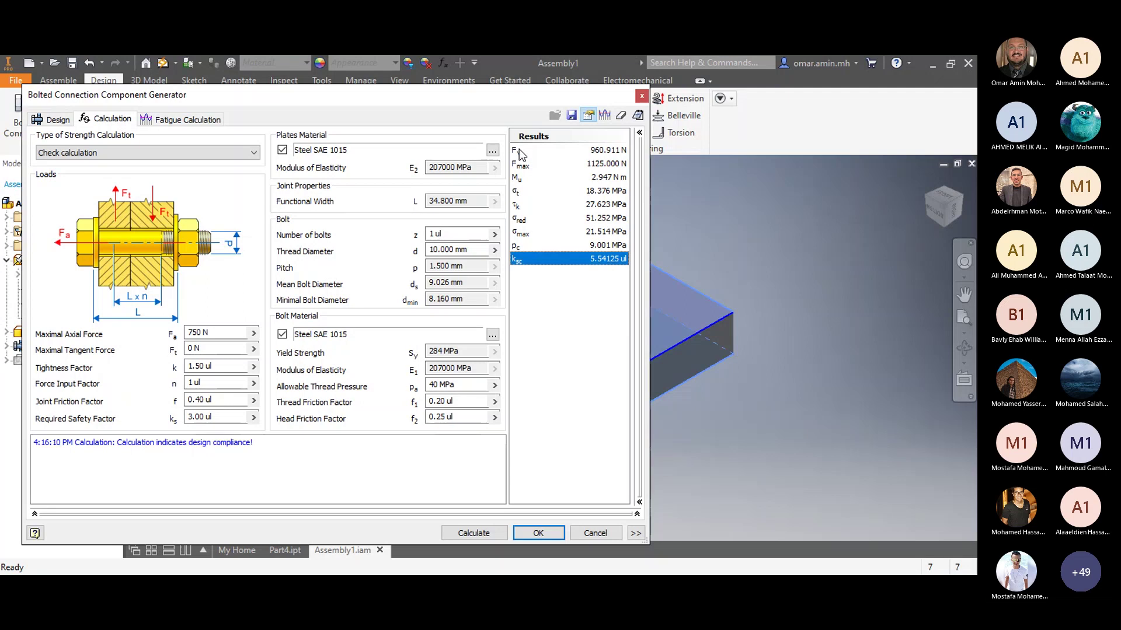
pyautogui.click(538, 335)
pyautogui.moveTo(537, 186)
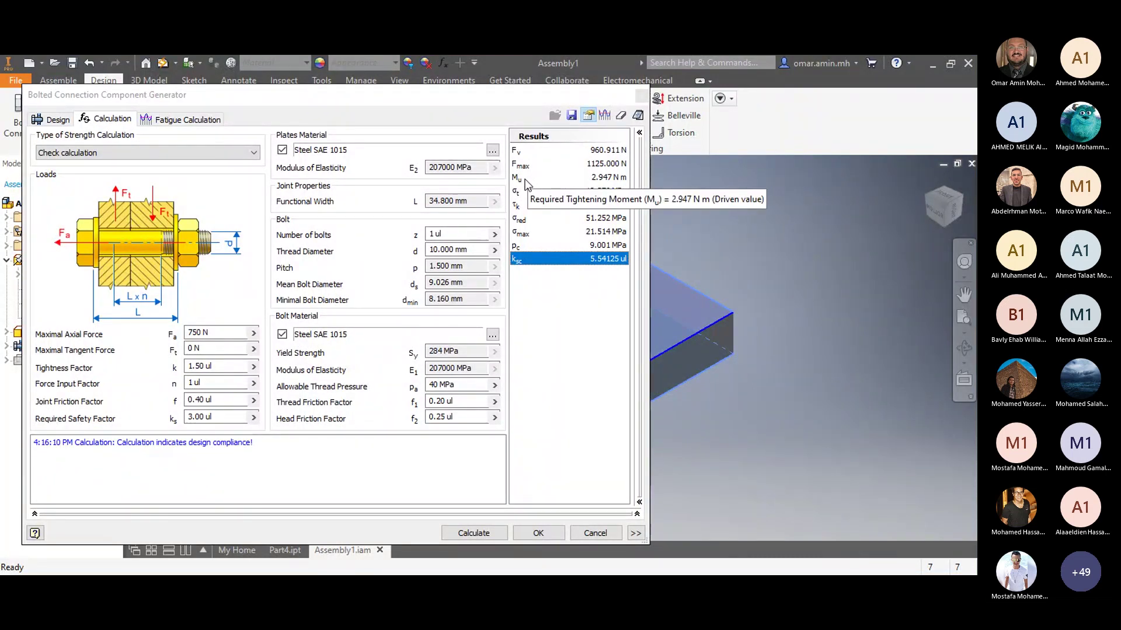
# Step: Set the bolted connection's maximal axial force to 7500 N, run the check calculation and examine the calculated safety factor
pyautogui.click(527, 184)
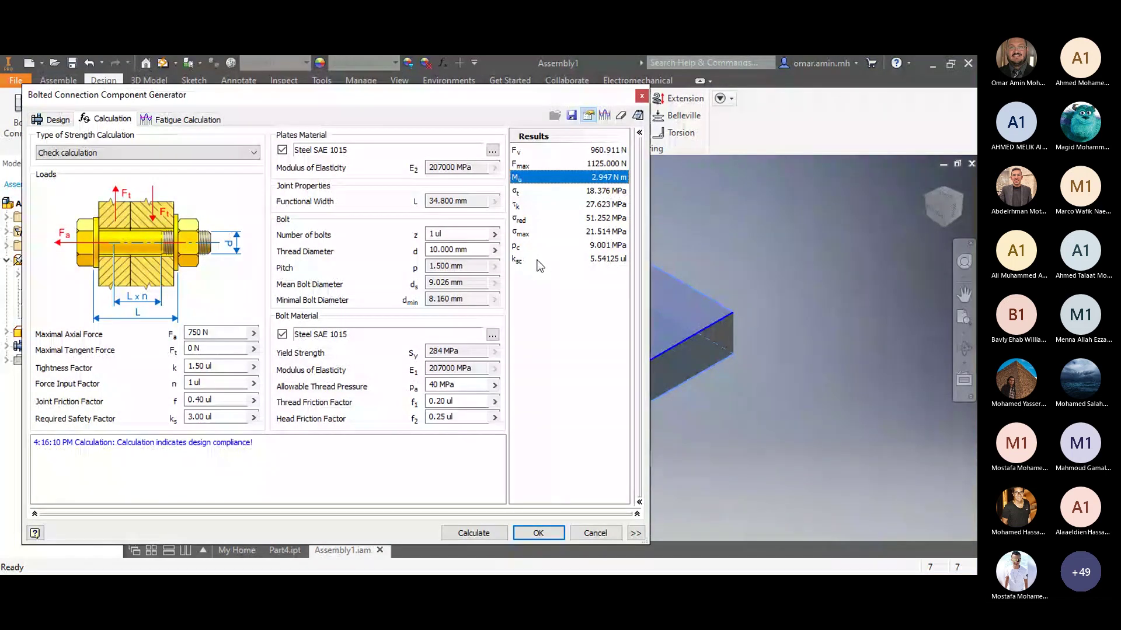
pyautogui.click(199, 333)
pyautogui.write('0')
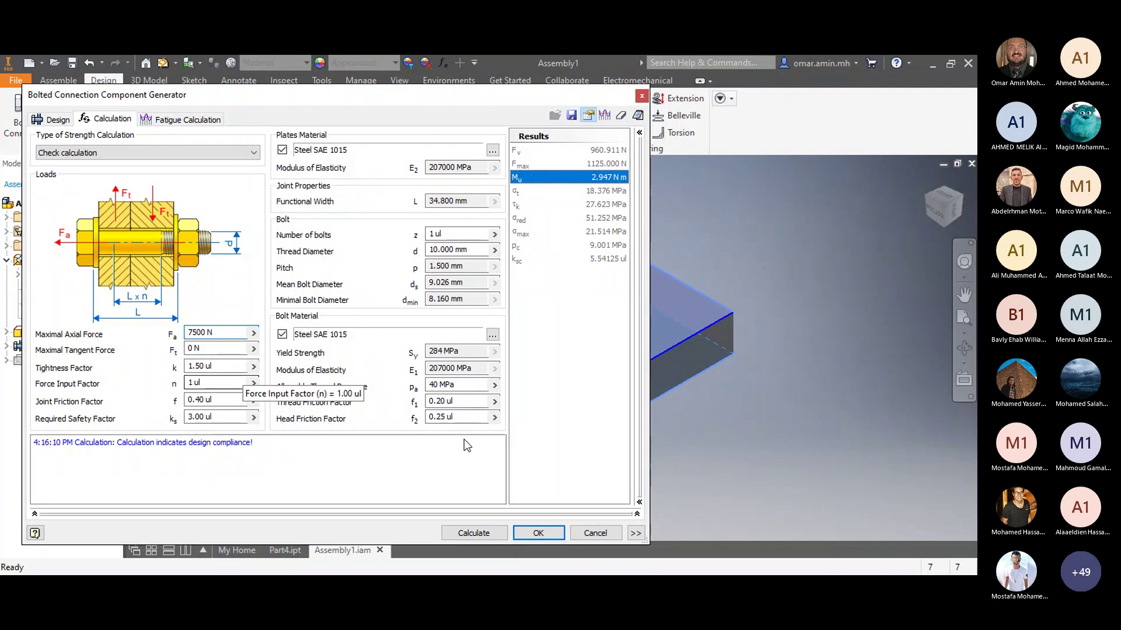
pyautogui.click(469, 535)
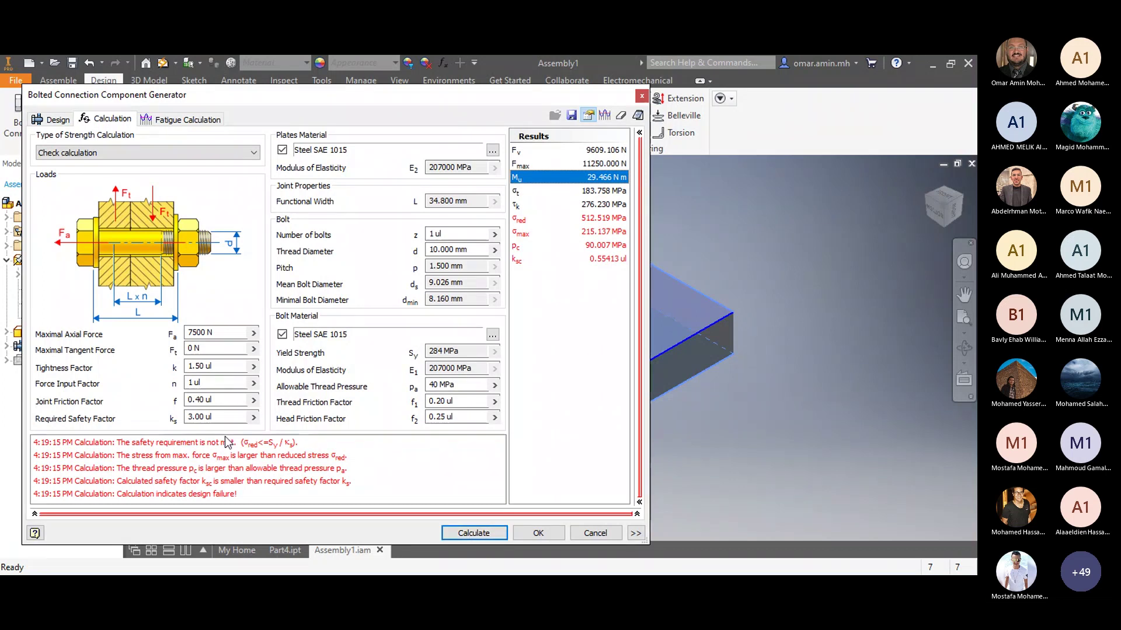
pyautogui.click(212, 416)
pyautogui.moveTo(569, 264)
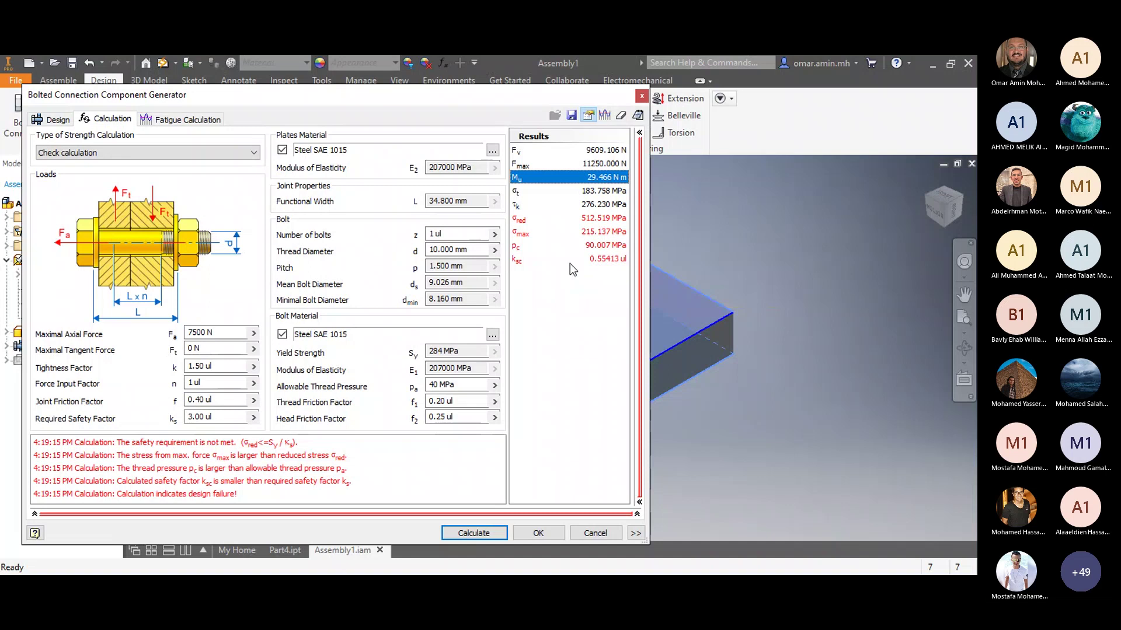
# Step: Return the maximal axial force to 750 N and rerun the check calculation
pyautogui.click(202, 332)
pyautogui.press('BackSpace')
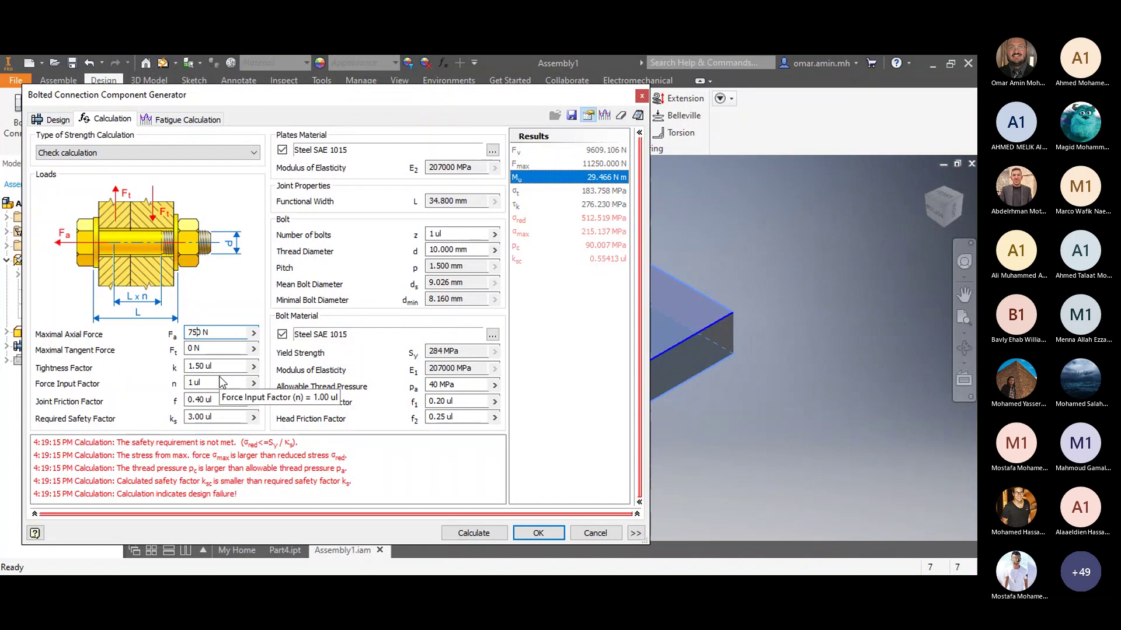
pyautogui.click(478, 529)
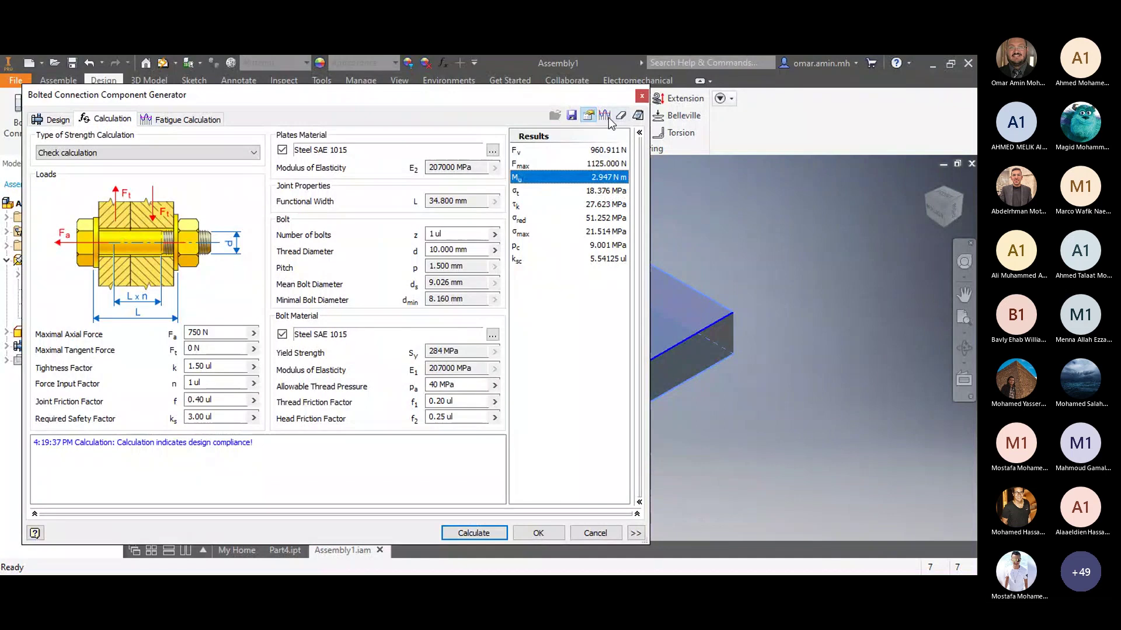
# Step: Bring up the bolted connection's fatigue calculation and choose the Soderberg Method for fatigue strength
pyautogui.click(182, 120)
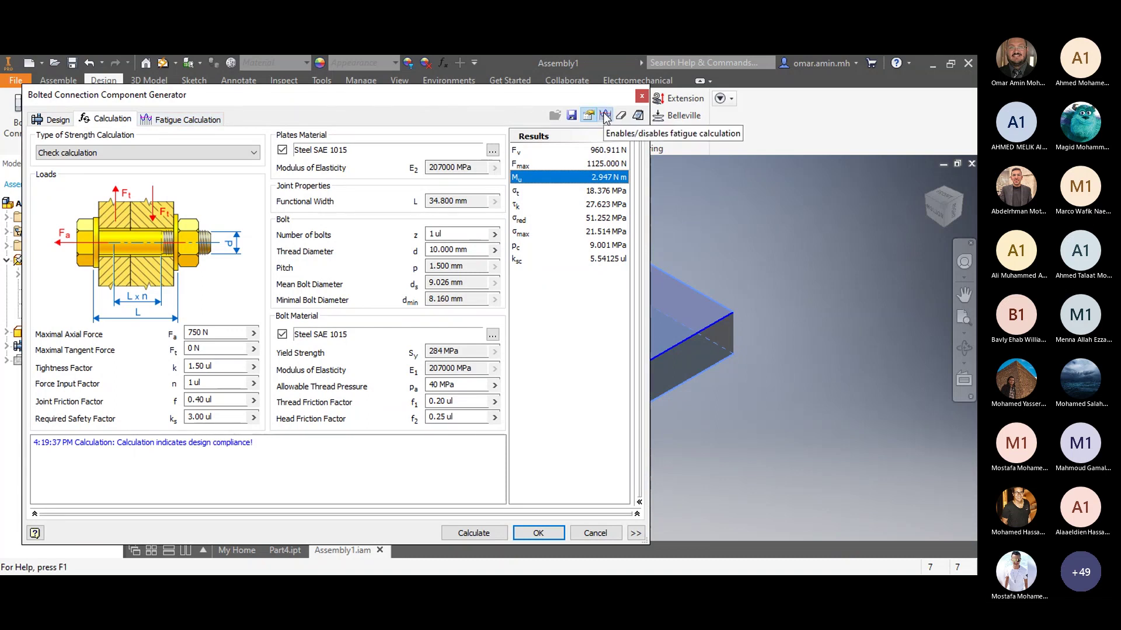
pyautogui.click(176, 122)
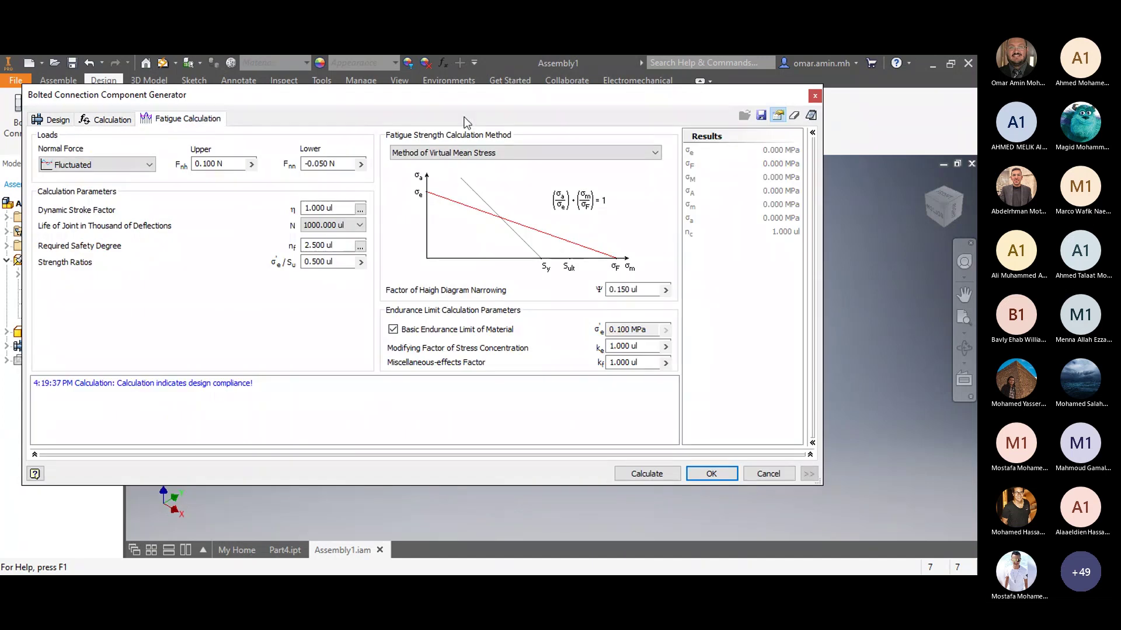
pyautogui.click(467, 154)
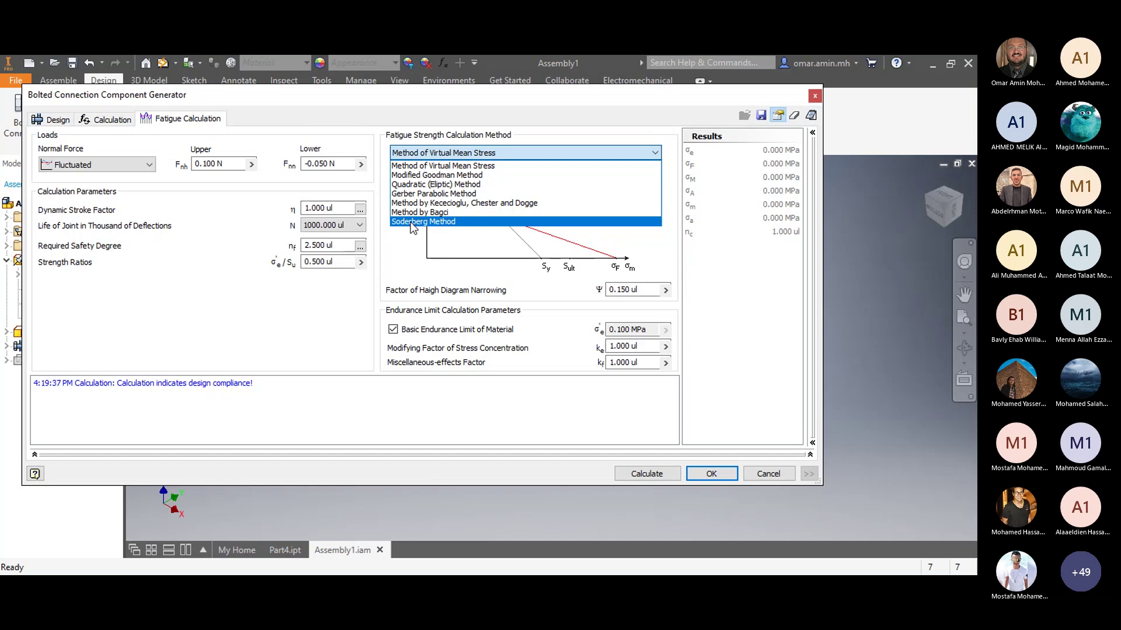
pyautogui.click(412, 222)
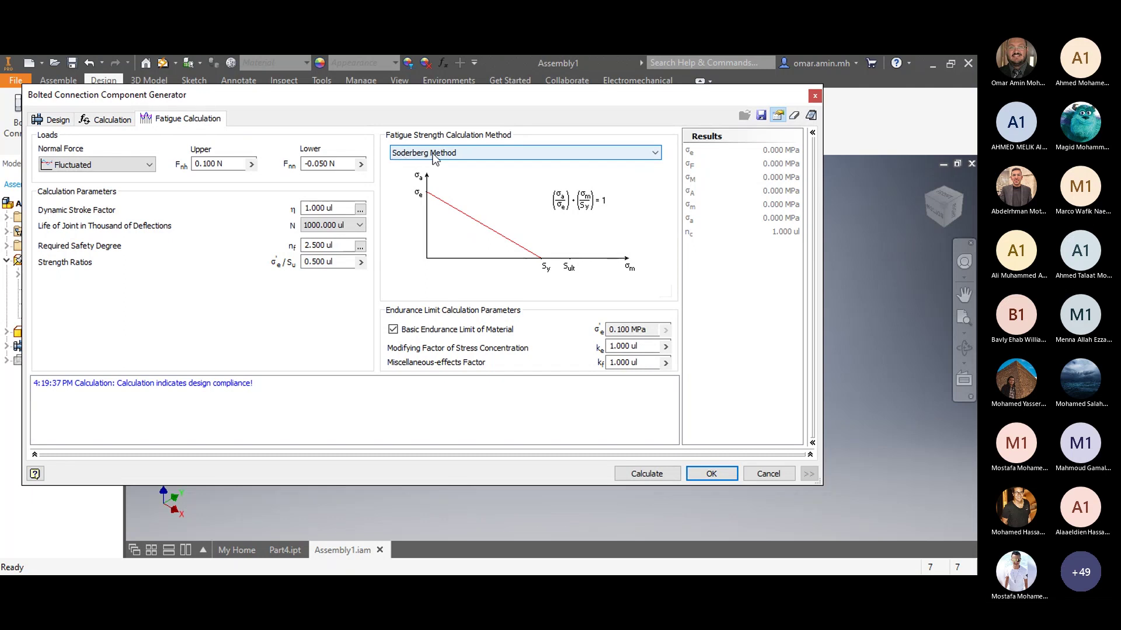
# Step: Set the fluctuated normal force to 100 N upper and 50 N lower, and run the fatigue calculation
pyautogui.moveTo(228, 164); pyautogui.dragTo(185, 166)
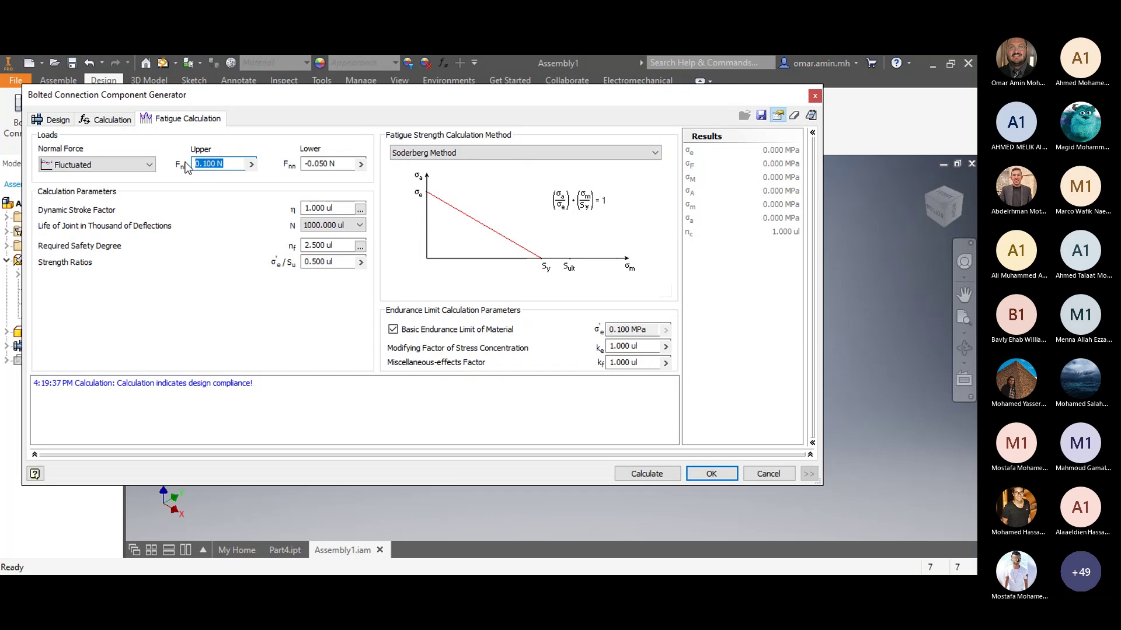
pyautogui.write('100')
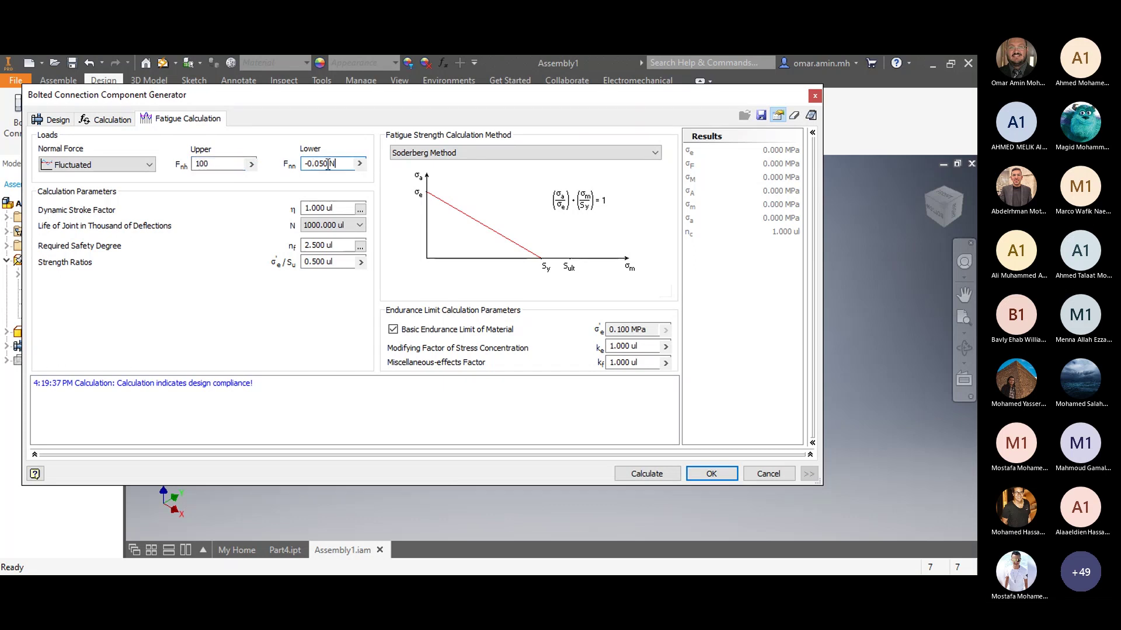
pyautogui.moveTo(343, 164); pyautogui.dragTo(290, 169)
pyautogui.write('50')
pyautogui.click(348, 421)
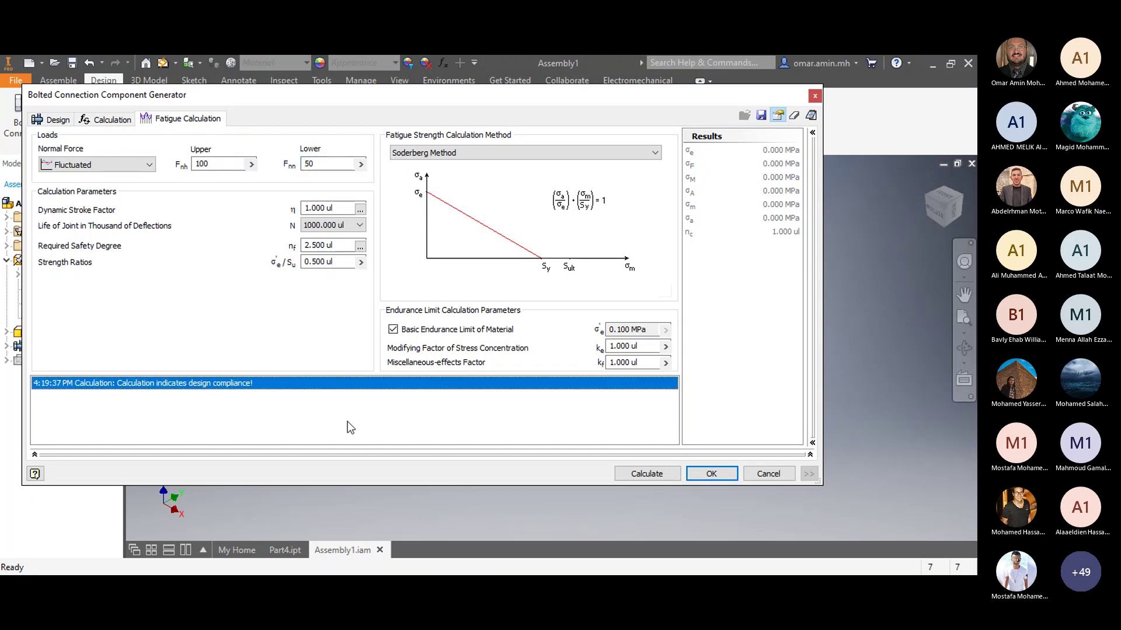
pyautogui.click(322, 167)
pyautogui.click(665, 471)
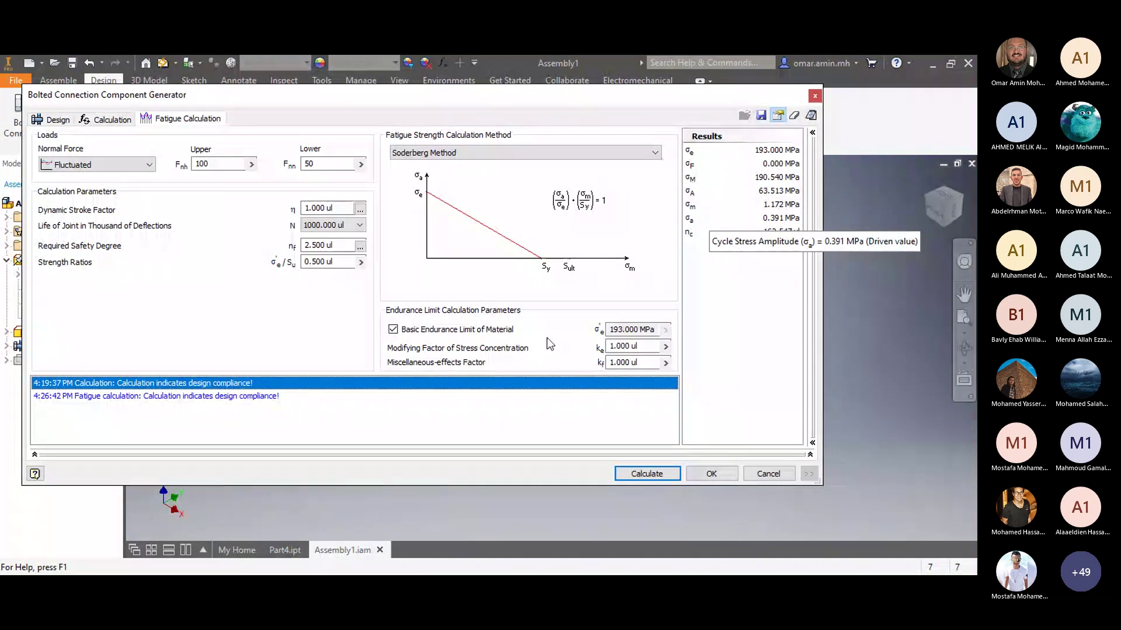
# Step: Set the upper normal force to 1000 N, rerun the fatigue calculation and check the calculated safety degree
pyautogui.click(216, 164)
pyautogui.write('0')
pyautogui.click(625, 471)
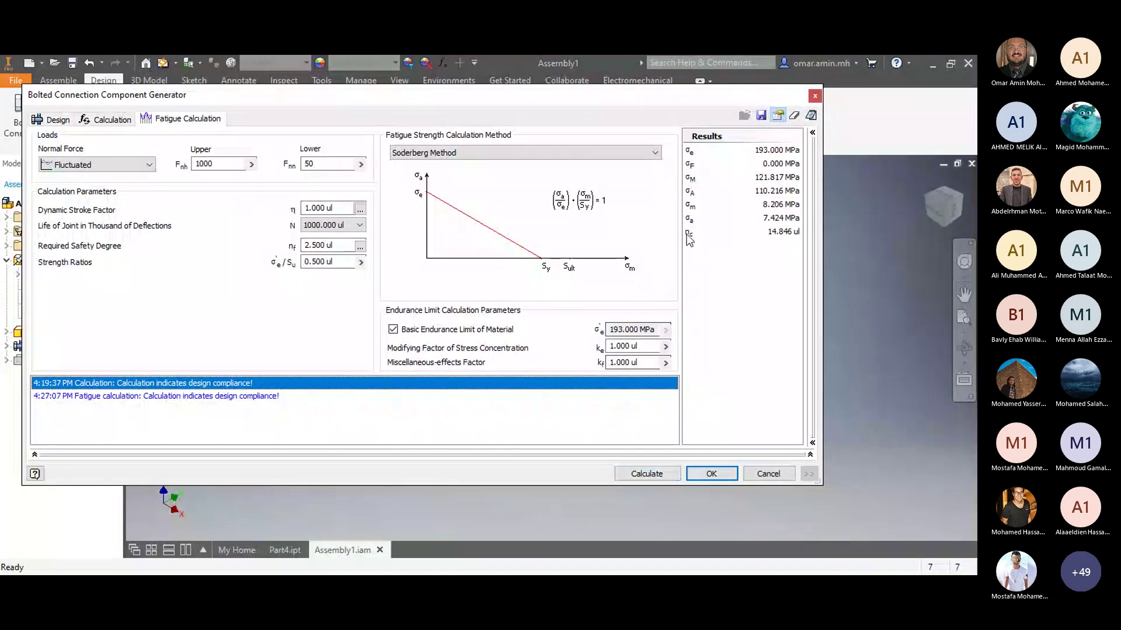
pyautogui.moveTo(689, 240)
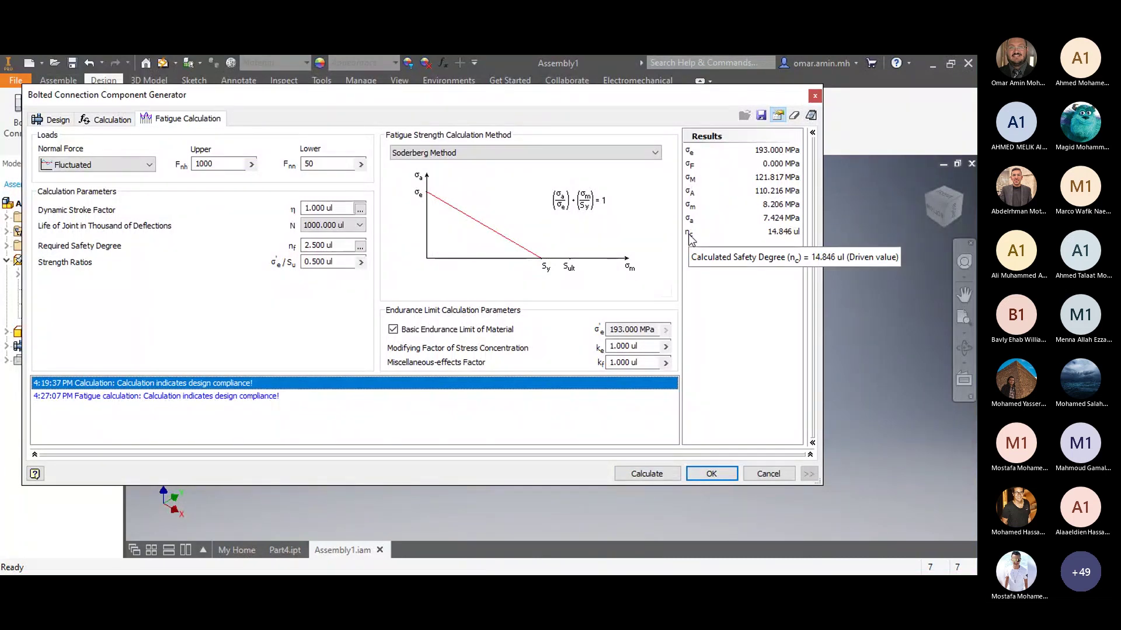
# Step: Set the upper normal force to 10000 N, recalculate and review the fatigue results, and accept the bolted connection's changes
pyautogui.click(225, 164)
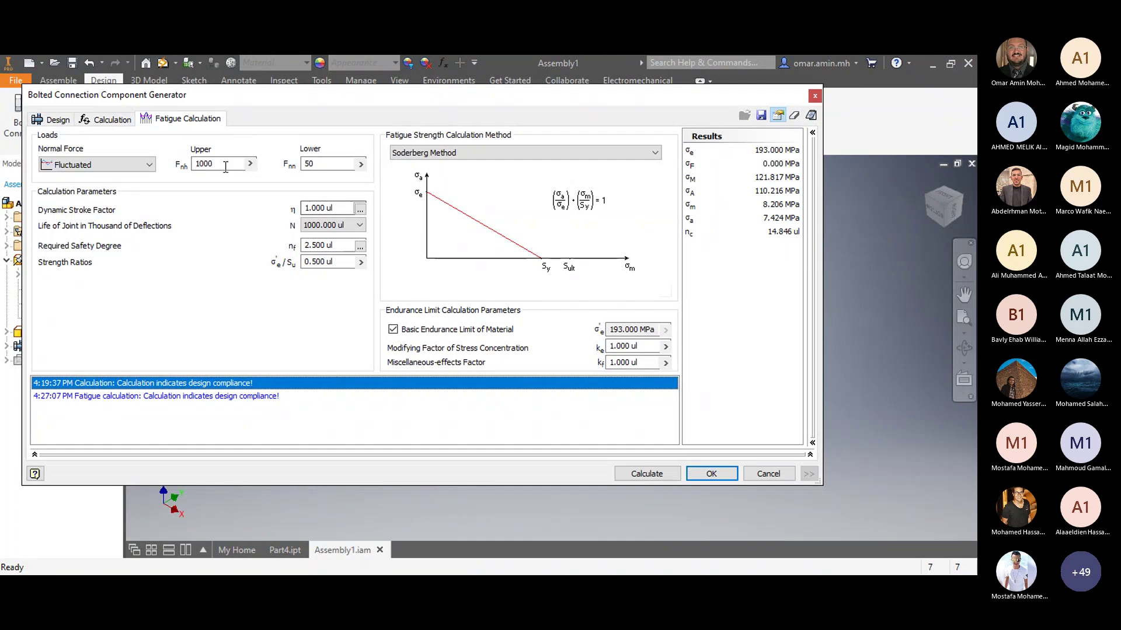
pyautogui.write('0')
pyautogui.click(642, 475)
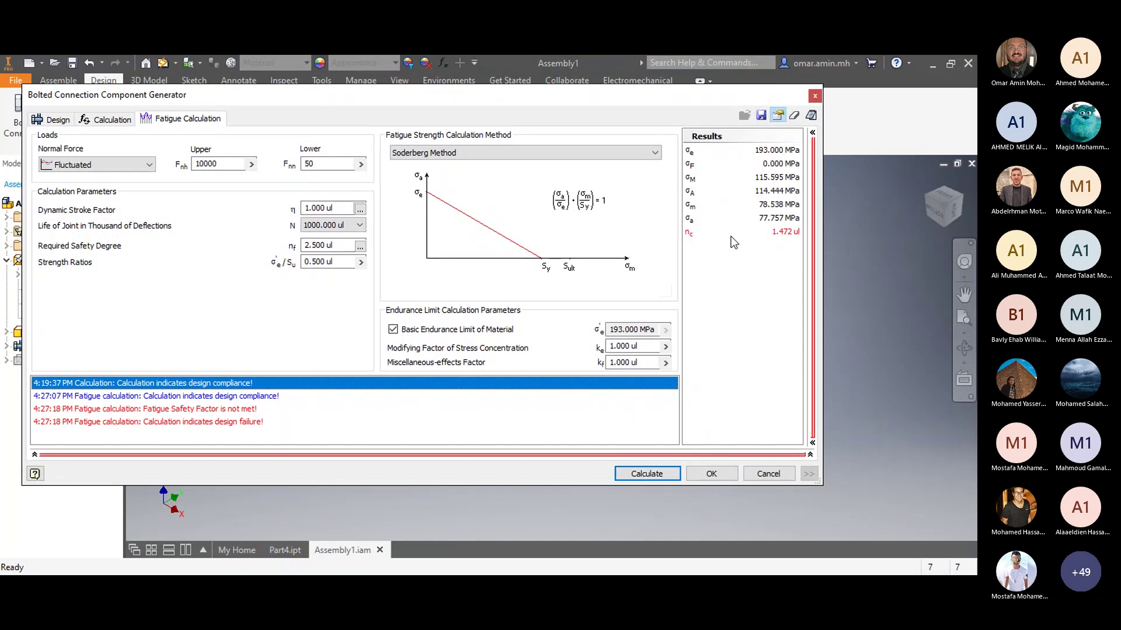
pyautogui.moveTo(735, 240)
pyautogui.moveTo(766, 232)
pyautogui.click(750, 254)
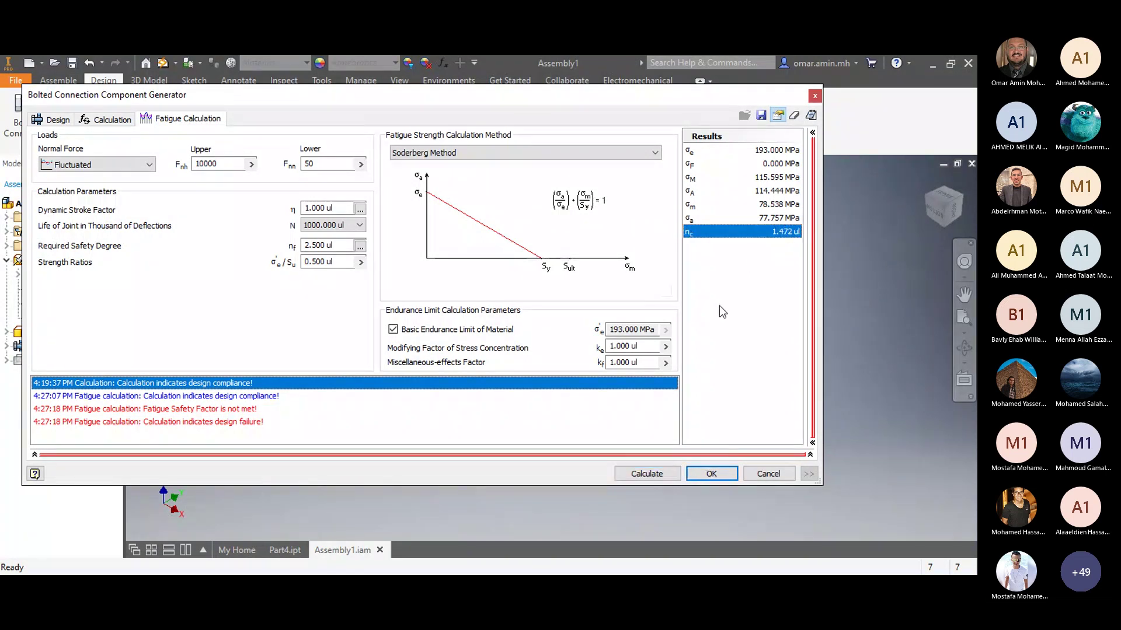
pyautogui.click(715, 196)
pyautogui.click(708, 286)
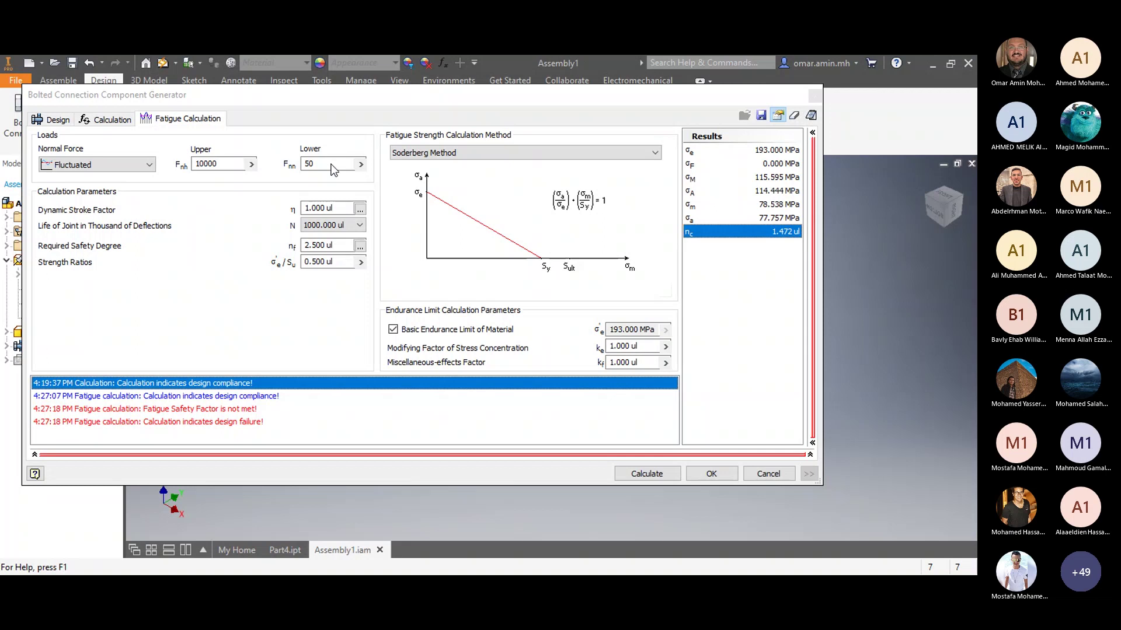
pyautogui.click(698, 474)
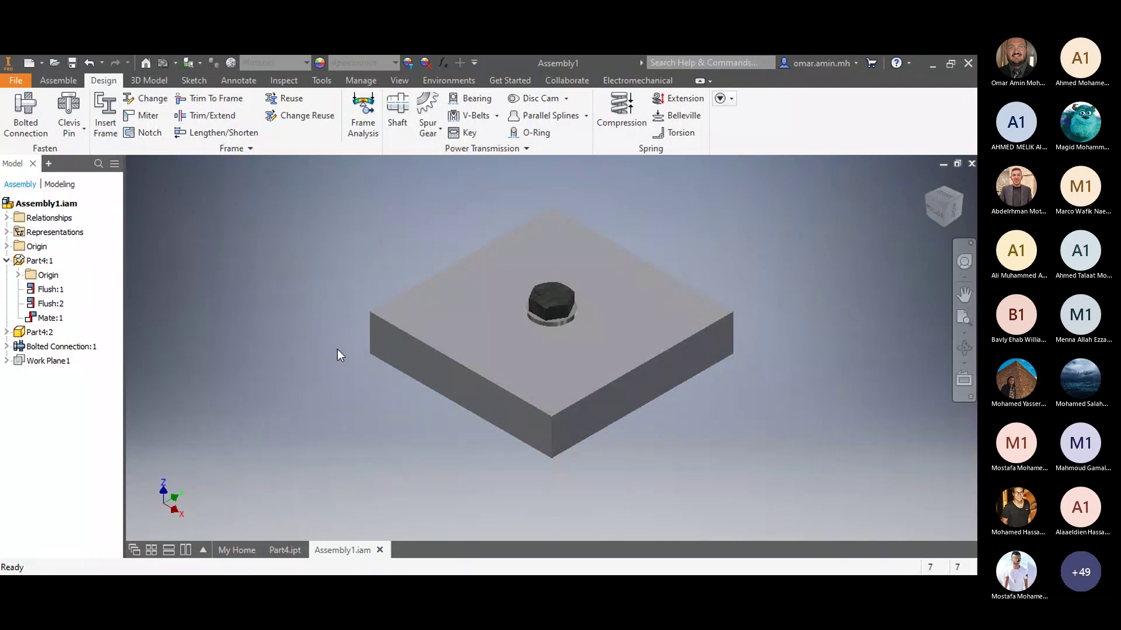
# Step: Create a new part from the Standard.ipt template and start a 2D sketch on its XZ plane
pyautogui.hotkey('ctrl', 'n')
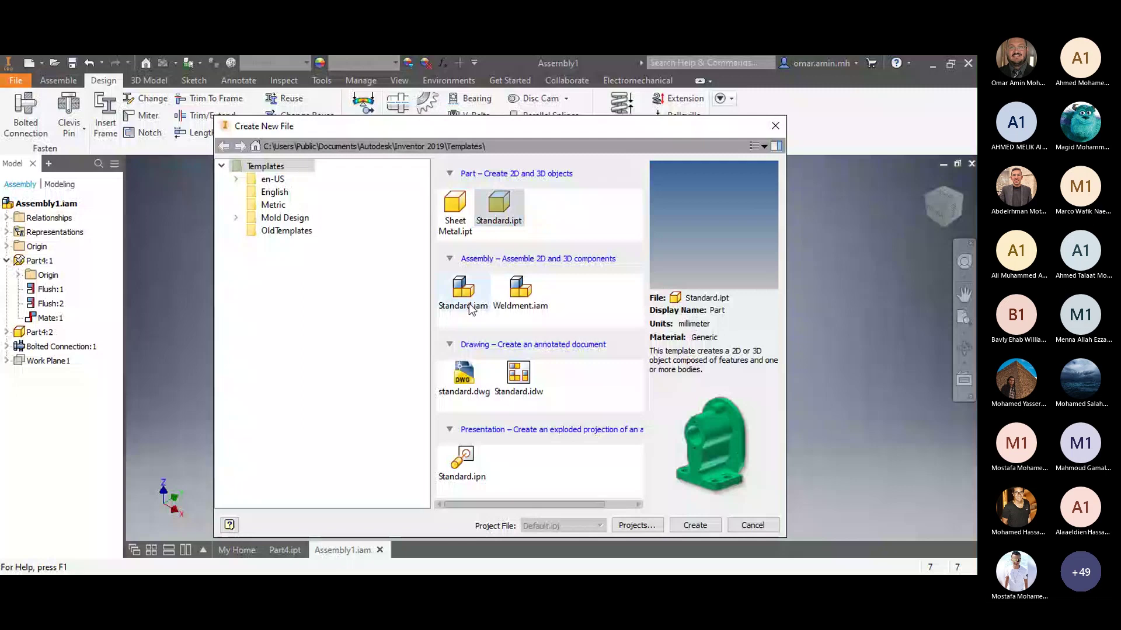
pyautogui.doubleClick(510, 224)
pyautogui.click(434, 366)
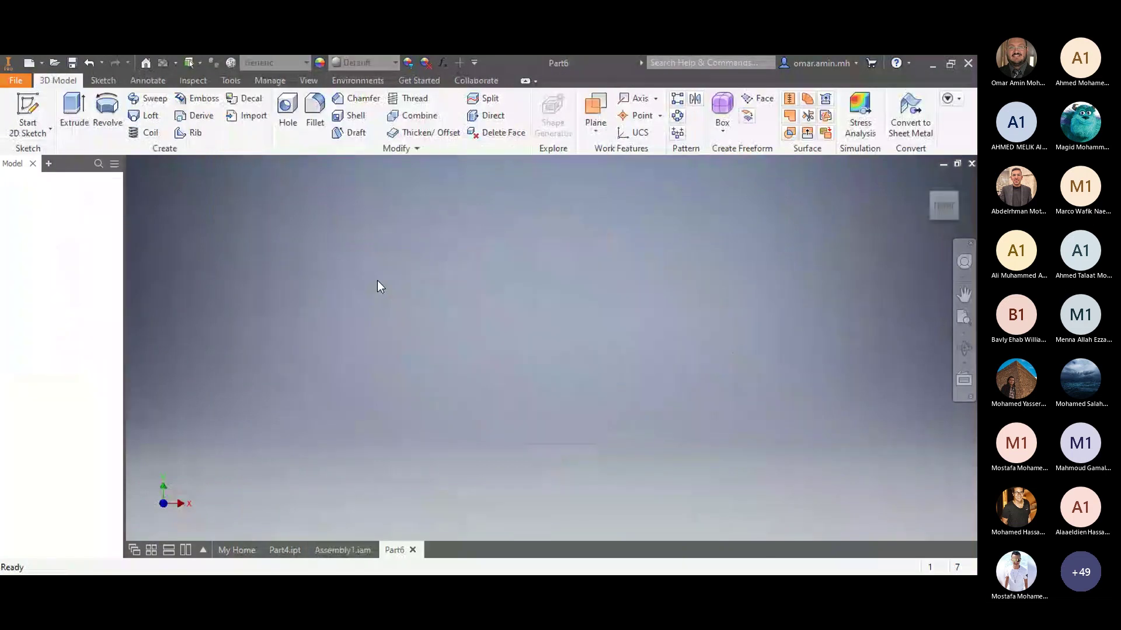
pyautogui.click(77, 110)
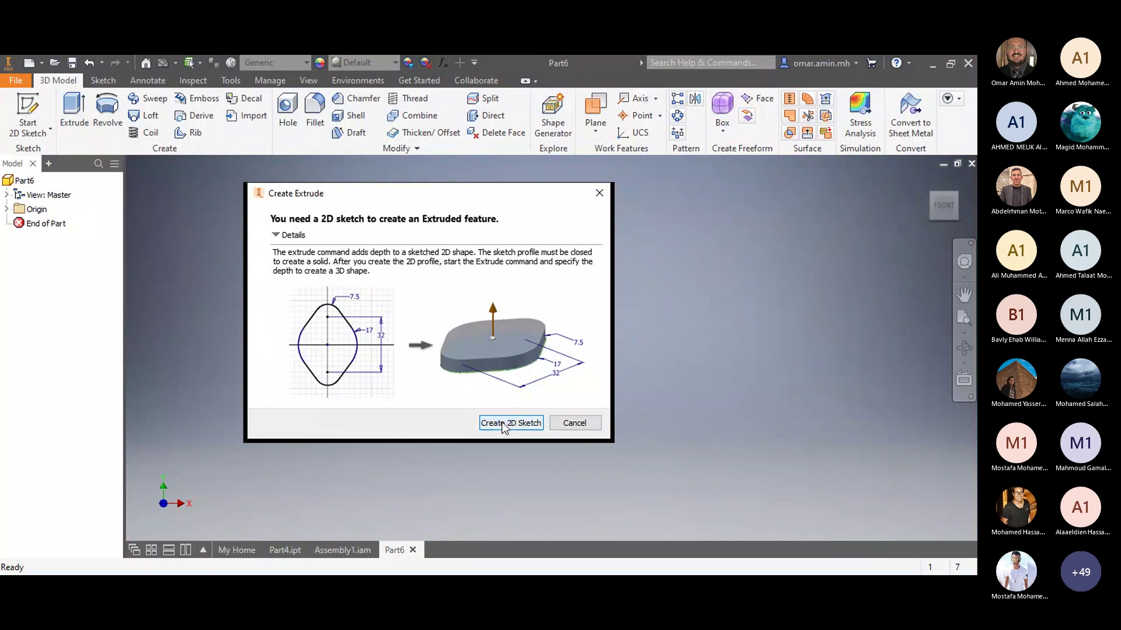
pyautogui.click(504, 424)
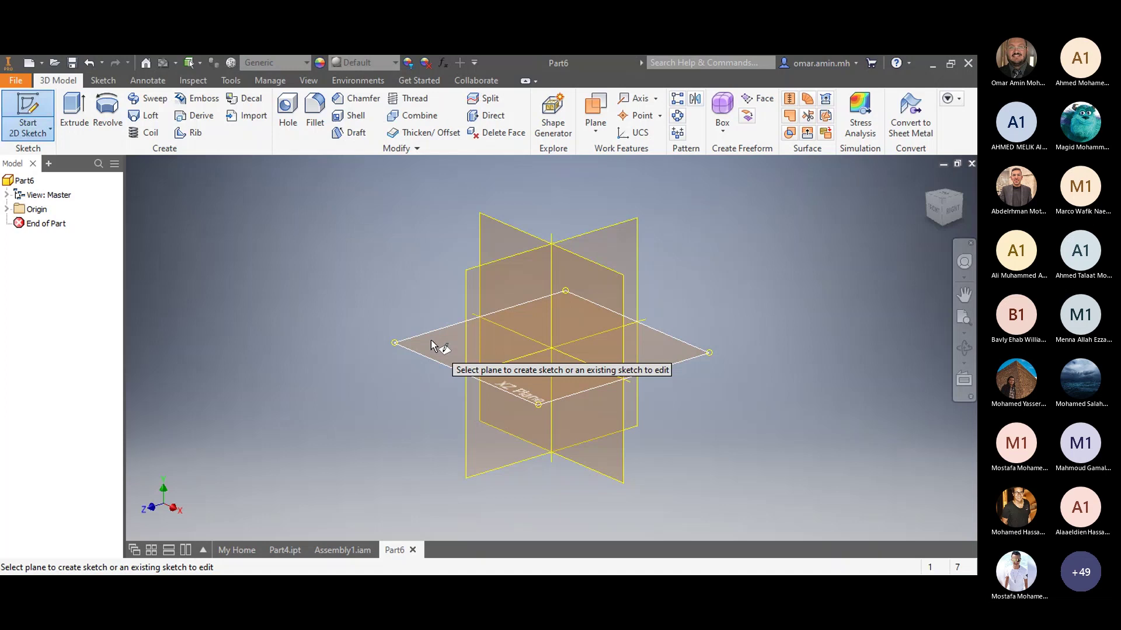
pyautogui.click(432, 346)
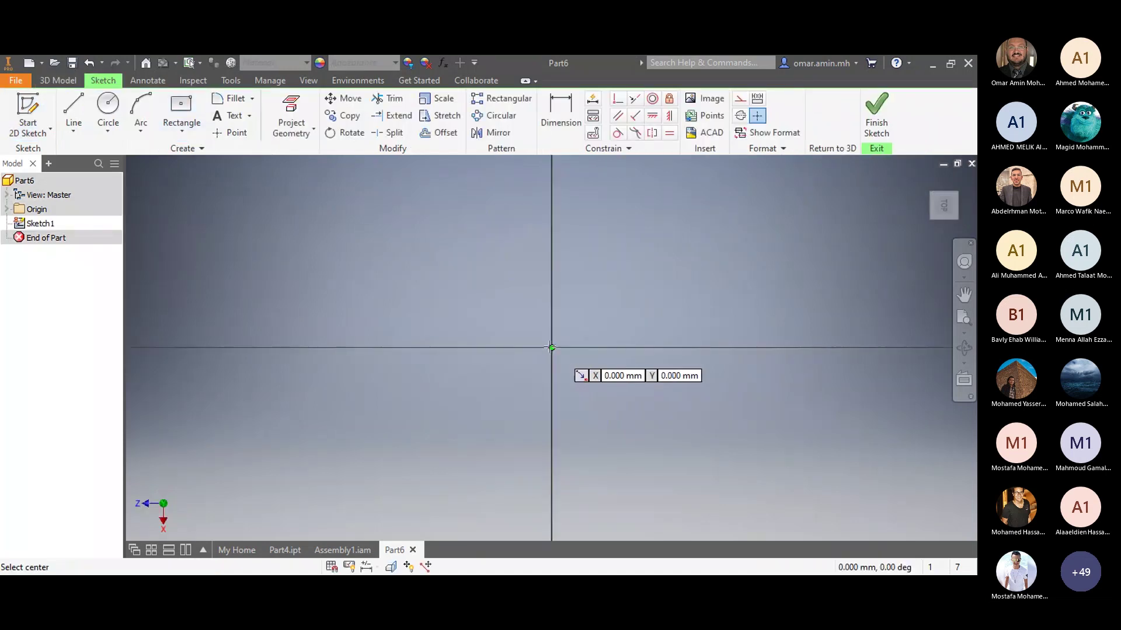
# Step: Sketch a center rectangle about 20 mm by 18 mm, centred on the origin
pyautogui.press('r')
pyautogui.click(551, 348)
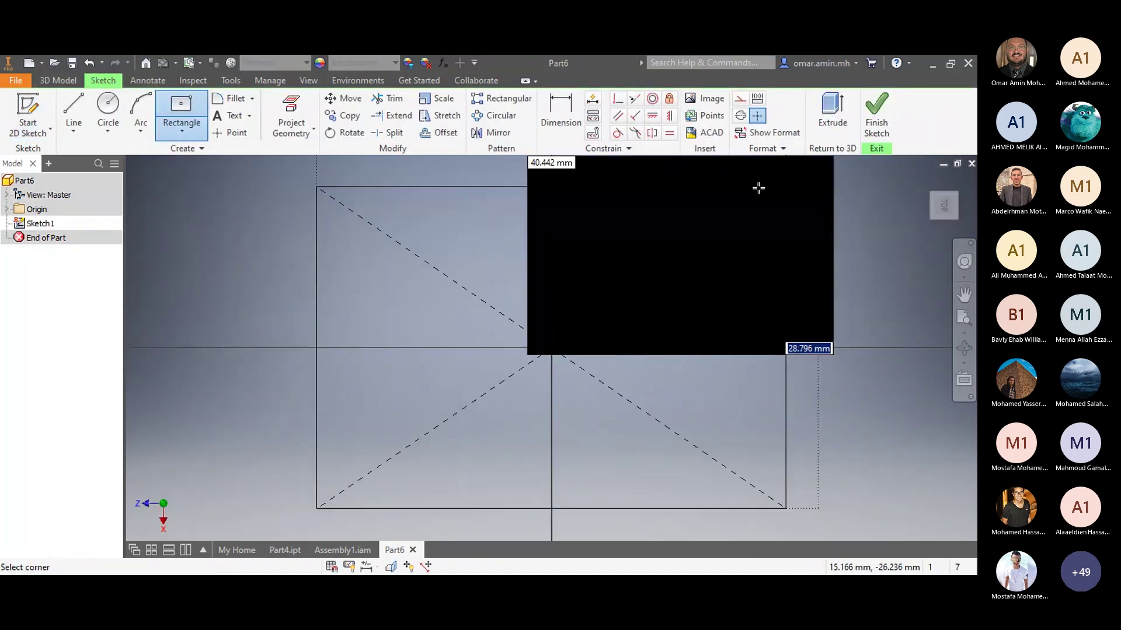
pyautogui.click(652, 235)
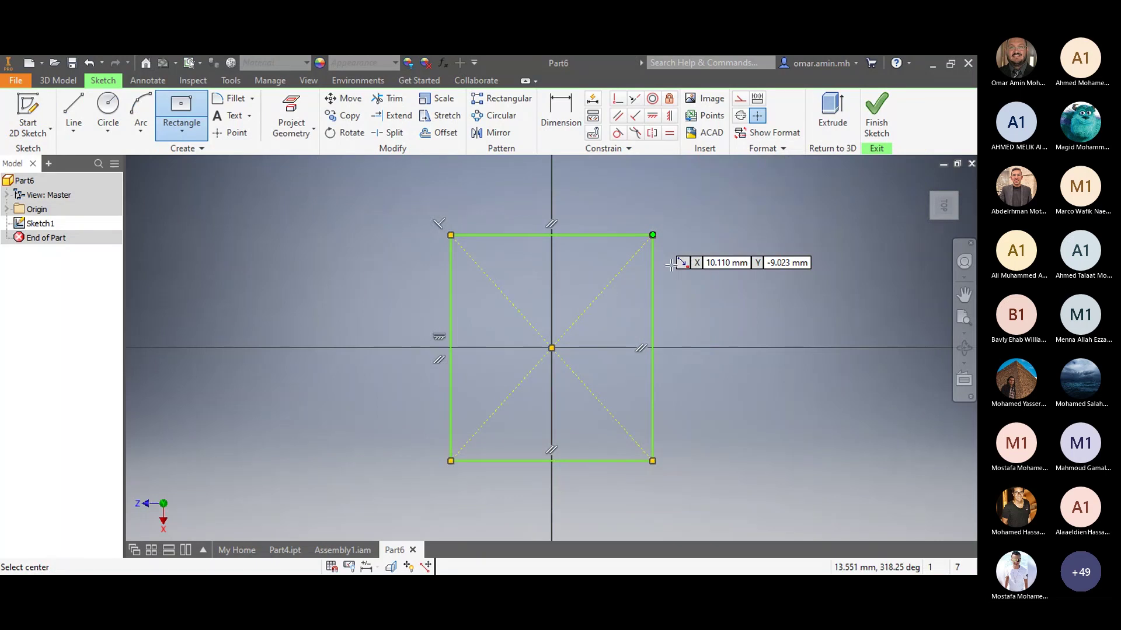
# Step: Dimension the rectangle's two adjacent sides to 100 mm each
pyautogui.press('d')
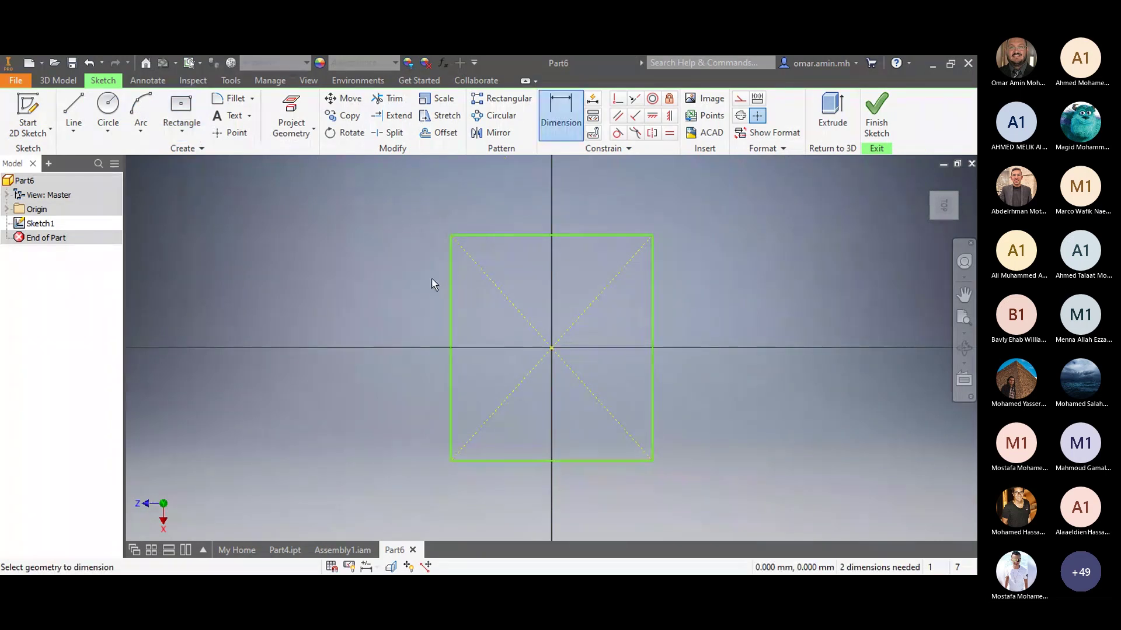
pyautogui.click(449, 277)
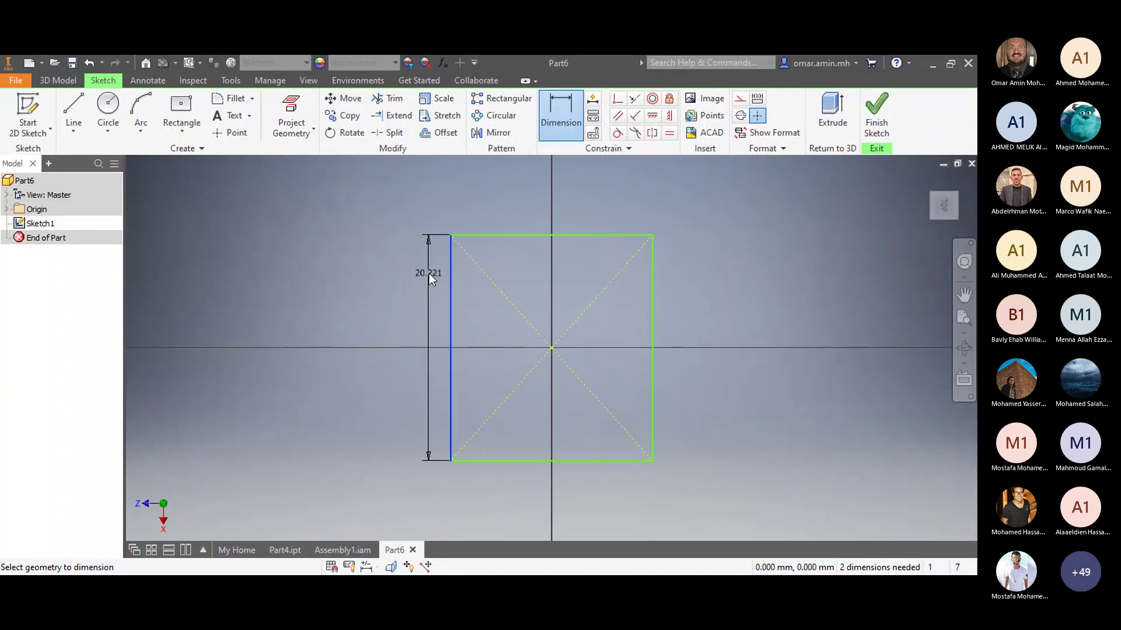
pyautogui.click(429, 273)
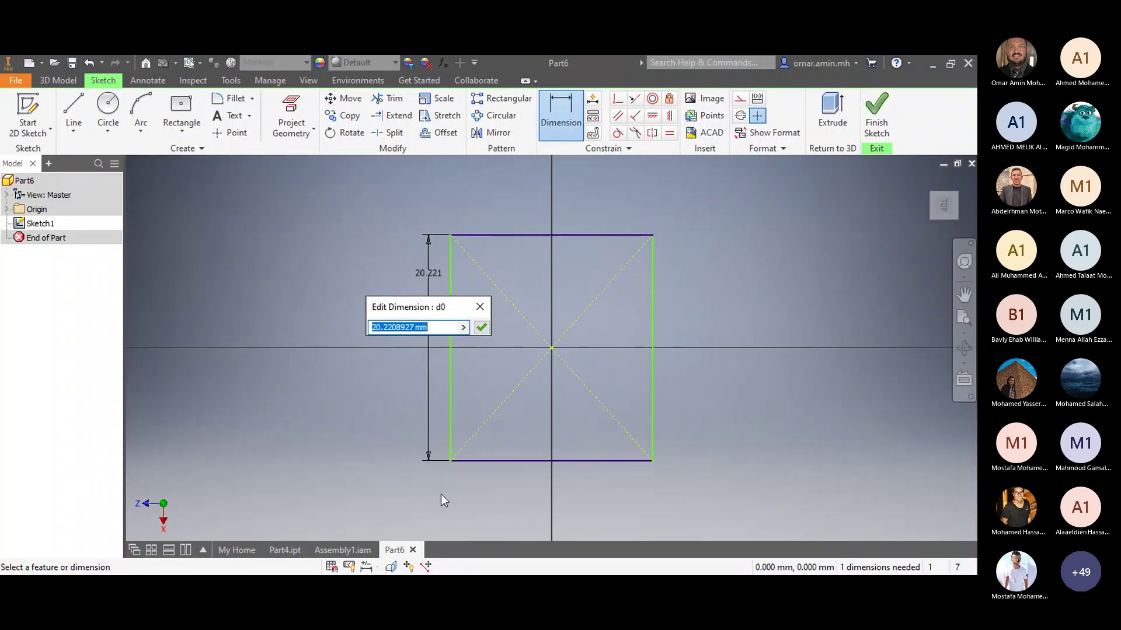
pyautogui.write('100')
pyautogui.press('Return')
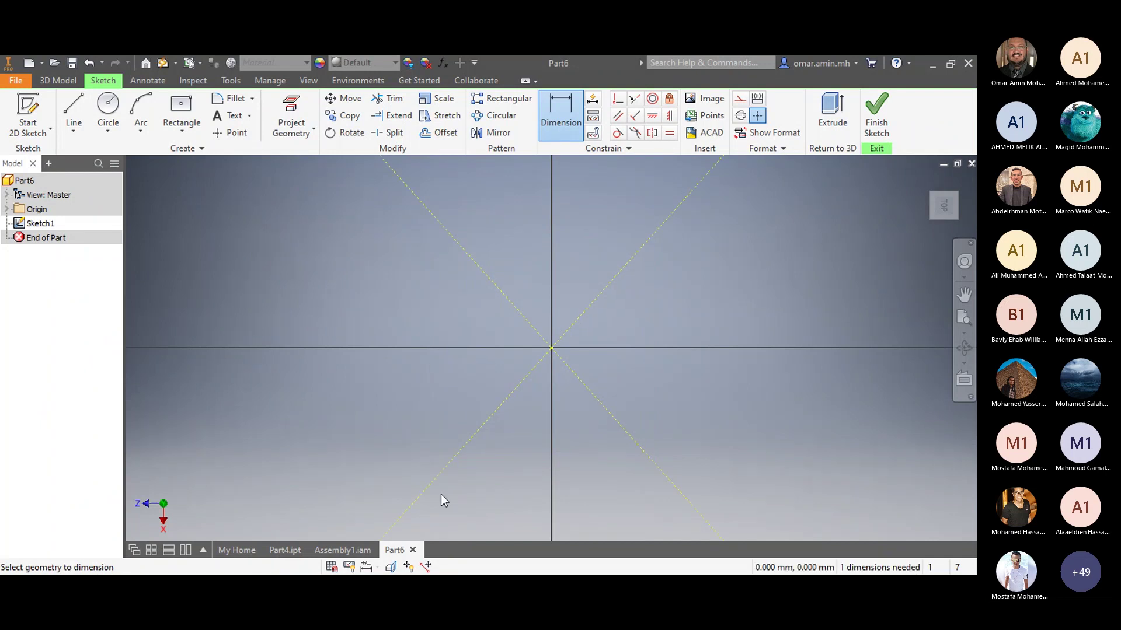
pyautogui.scroll(-2, 457, 329)
pyautogui.click(456, 260)
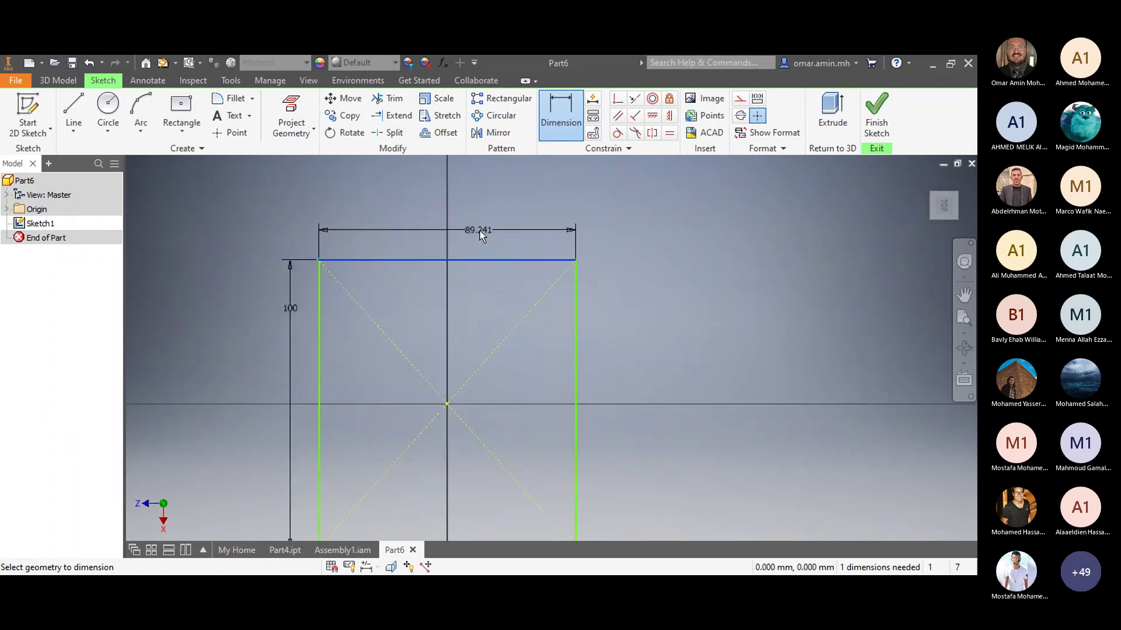
pyautogui.click(478, 230)
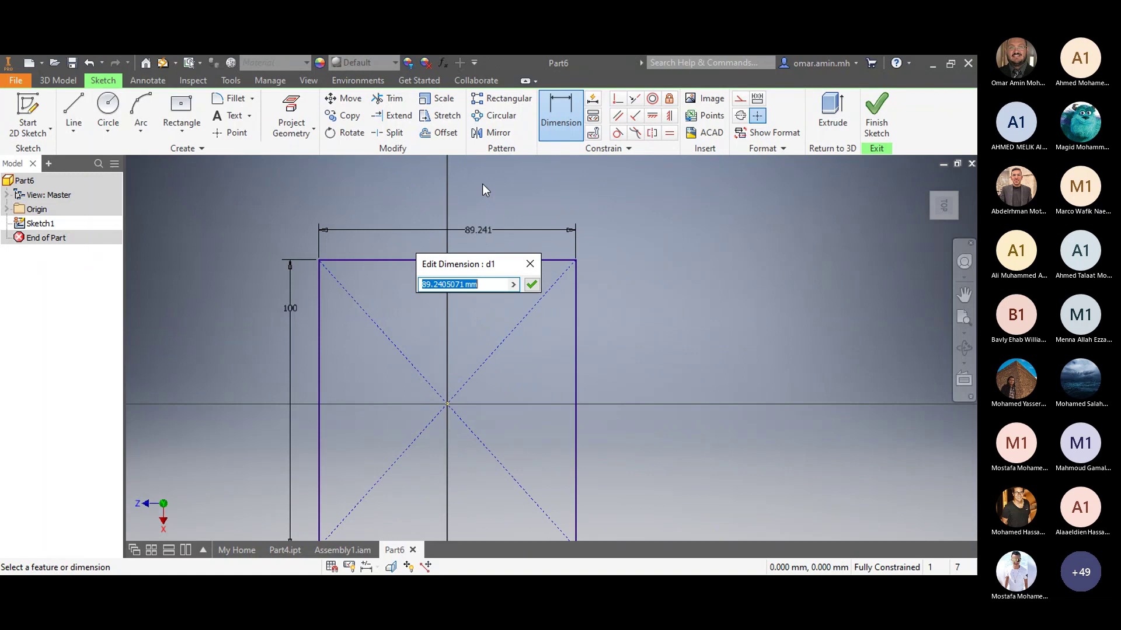
pyautogui.write('100')
pyautogui.press('Return')
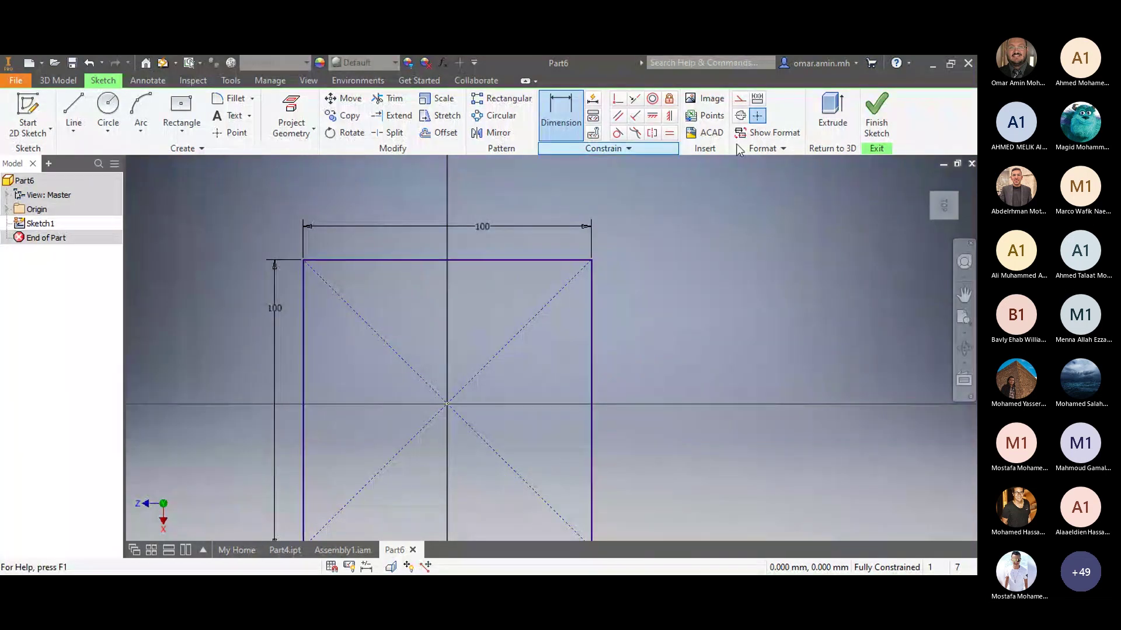
# Step: Finish the sketch and extrude the 100 mm square profile 10 mm upward as a solid plate
pyautogui.hotkey('ctrl', 'Return')
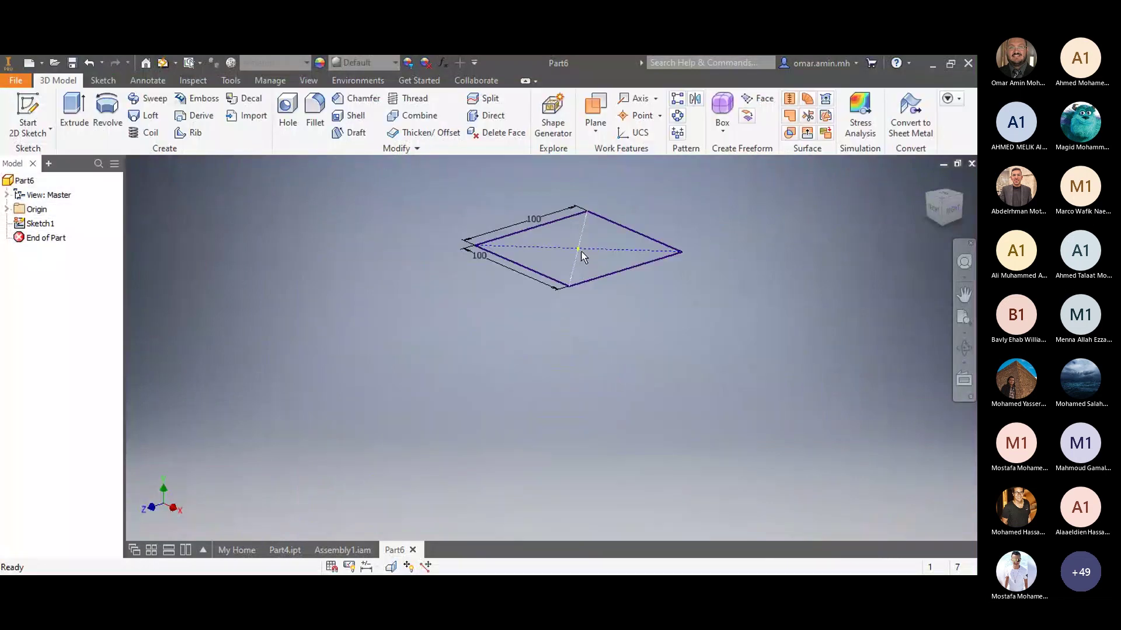
pyautogui.click(78, 134)
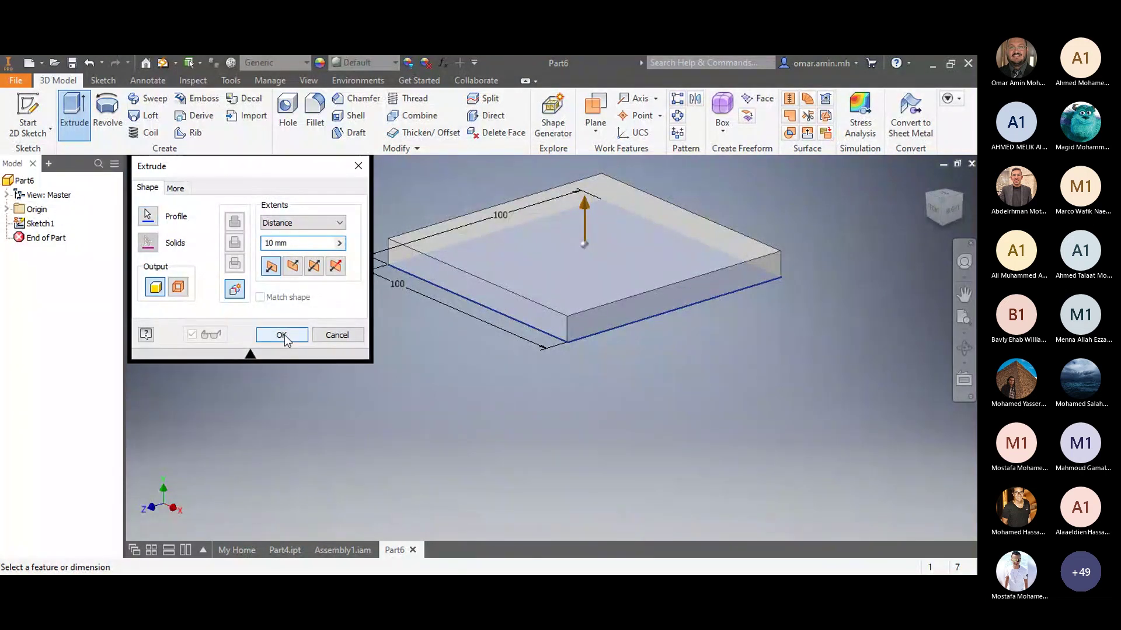
pyautogui.click(282, 335)
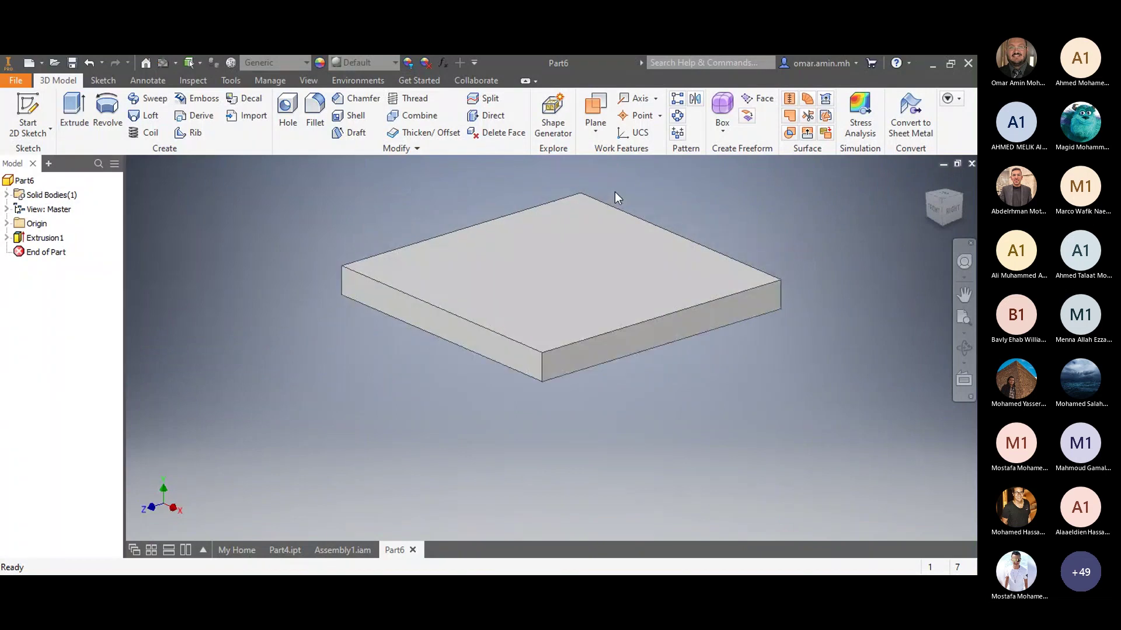
pyautogui.scroll(5, 614, 192)
pyautogui.scroll(-3, 615, 191)
pyautogui.scroll(-3, 576, 192)
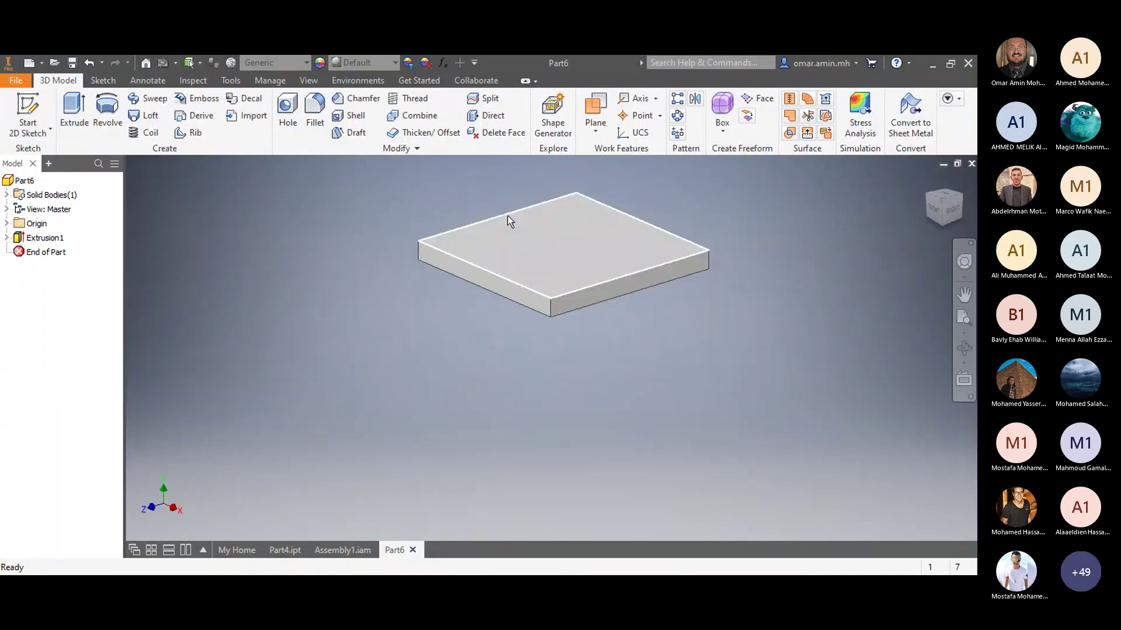
pyautogui.click(29, 63)
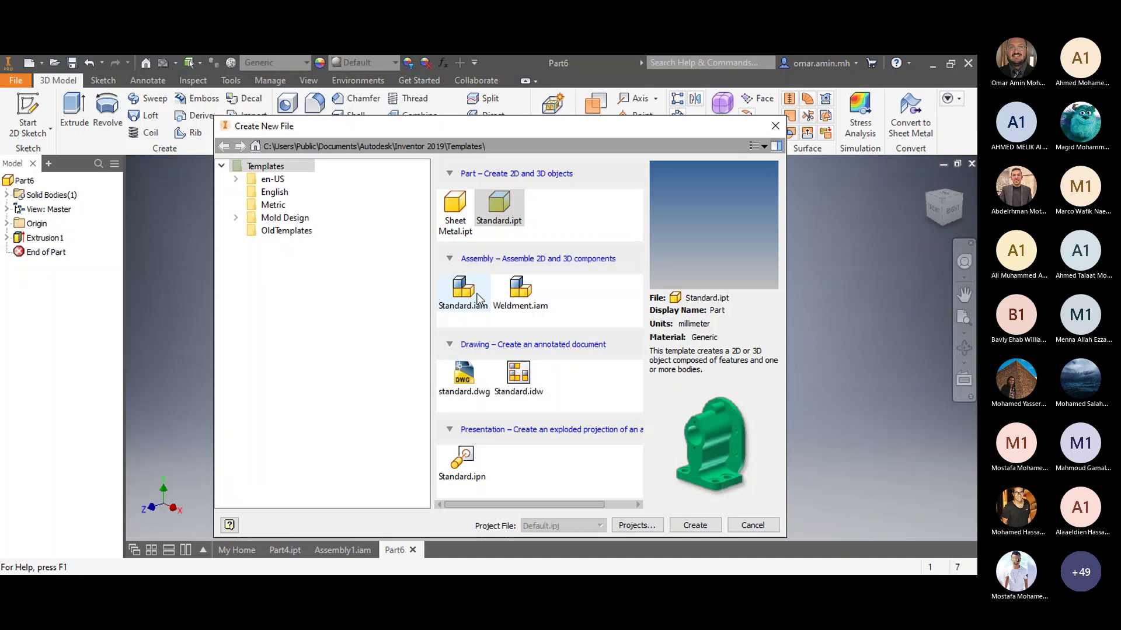
pyautogui.doubleClick(478, 299)
pyautogui.click(71, 129)
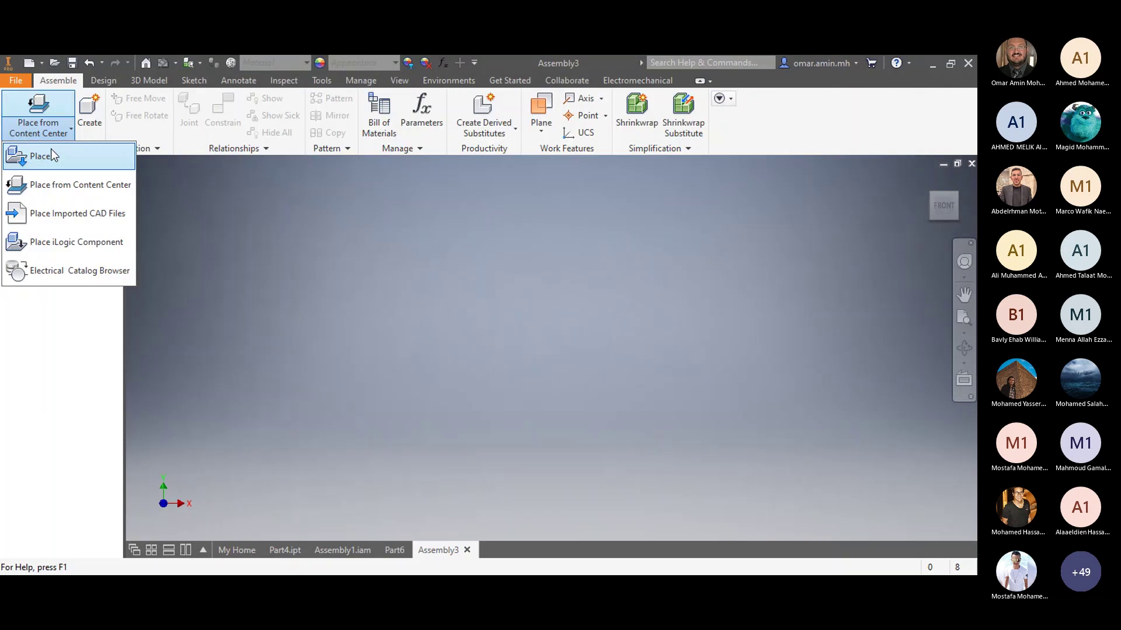
pyautogui.click(51, 154)
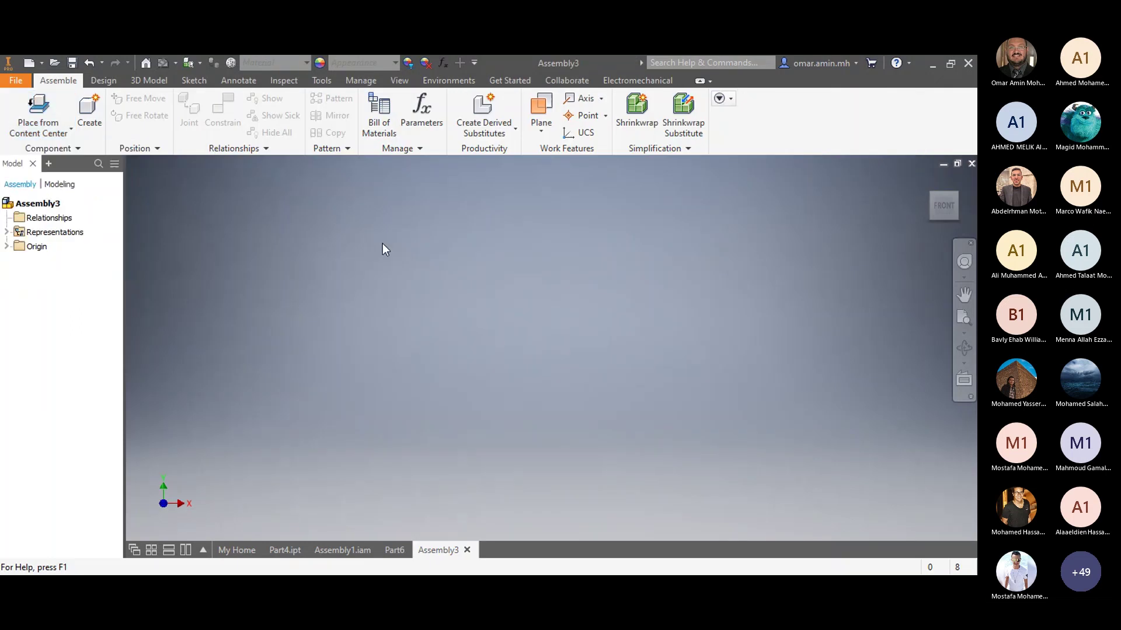
pyautogui.press('p')
pyautogui.click(463, 285)
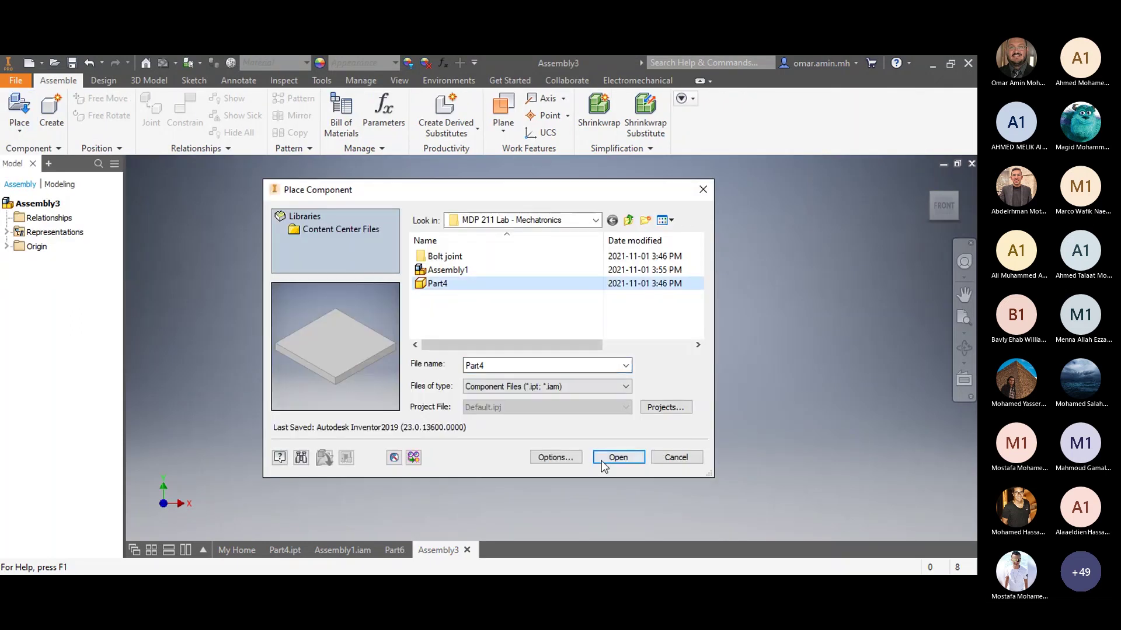
pyautogui.click(606, 460)
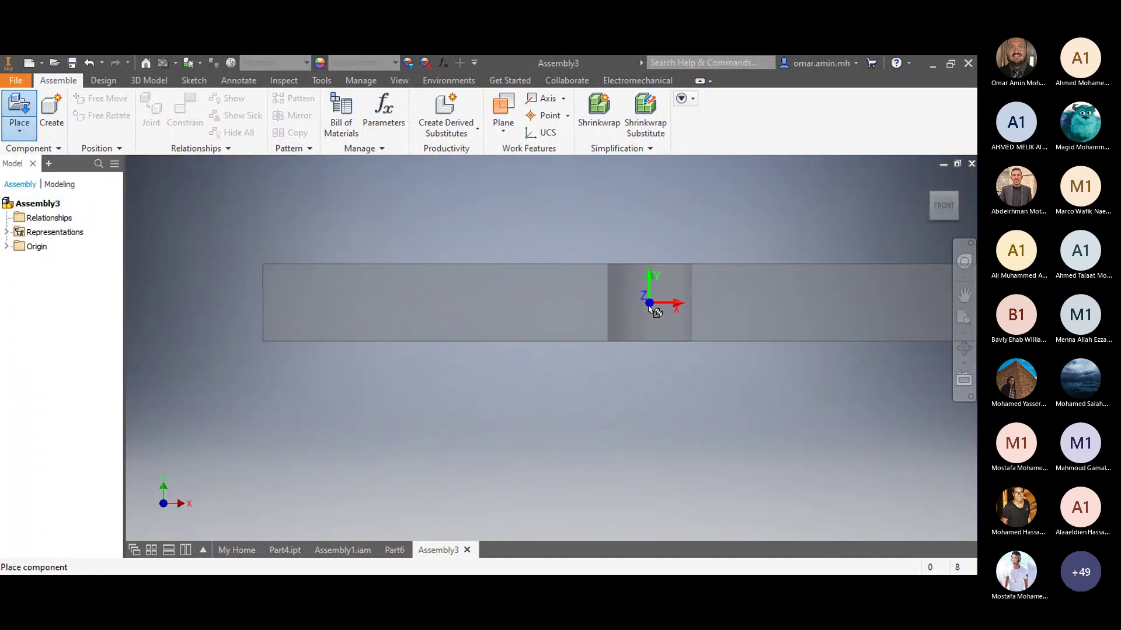
pyautogui.press('Escape')
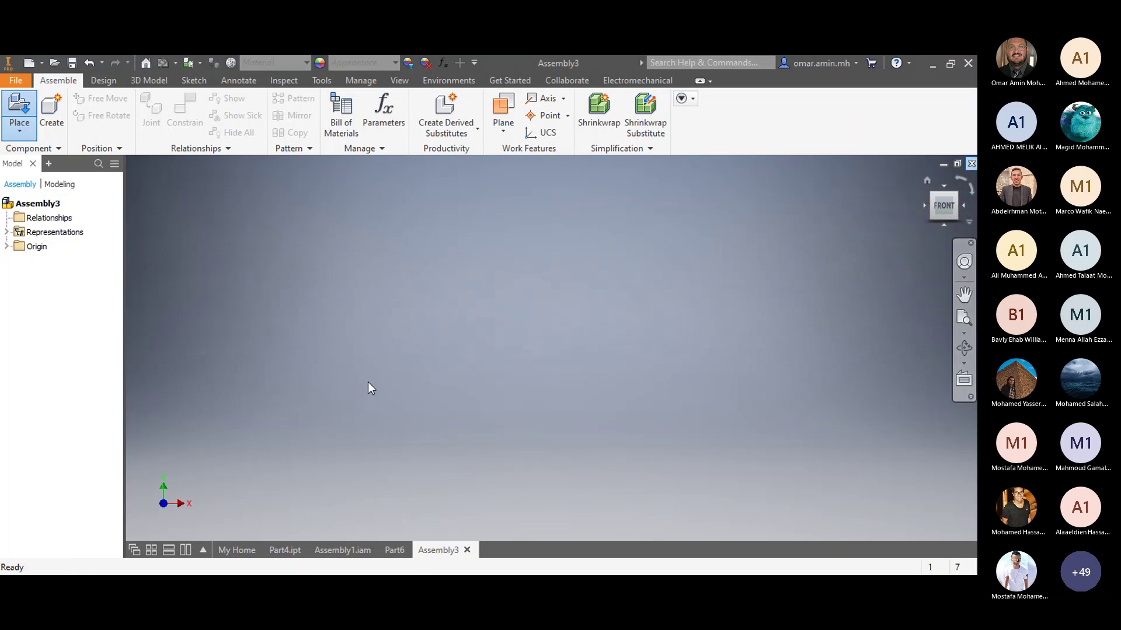
pyautogui.hotkey('ctrl', 'F4')
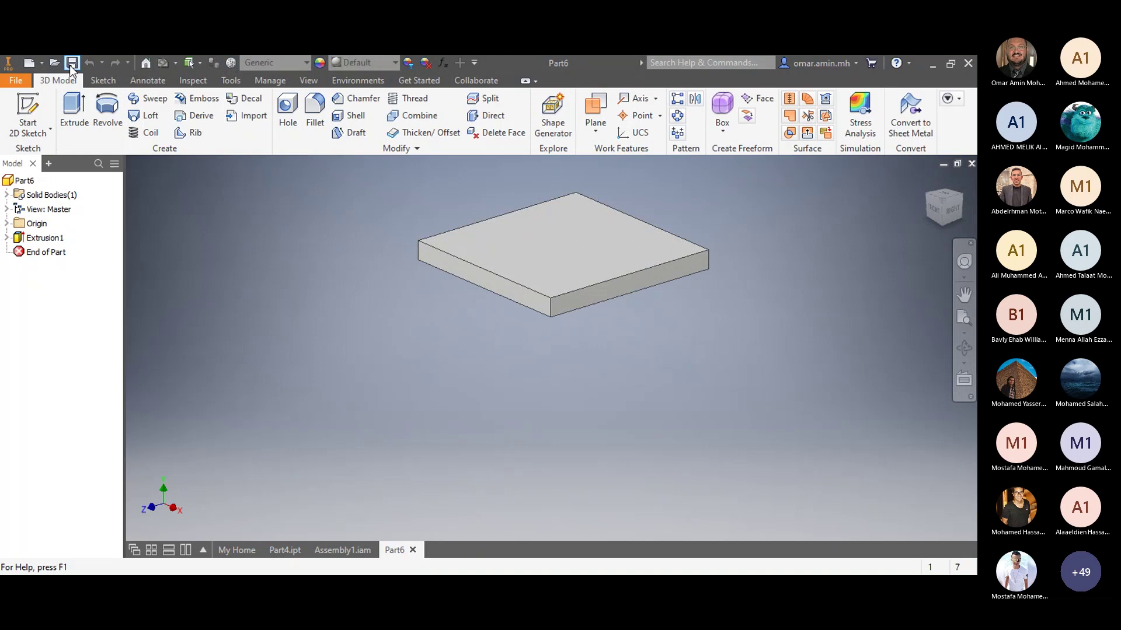
# Step: Save the plate as Part6 and create a new assembly from the Standard.iam template
pyautogui.hotkey('ctrl', 's')
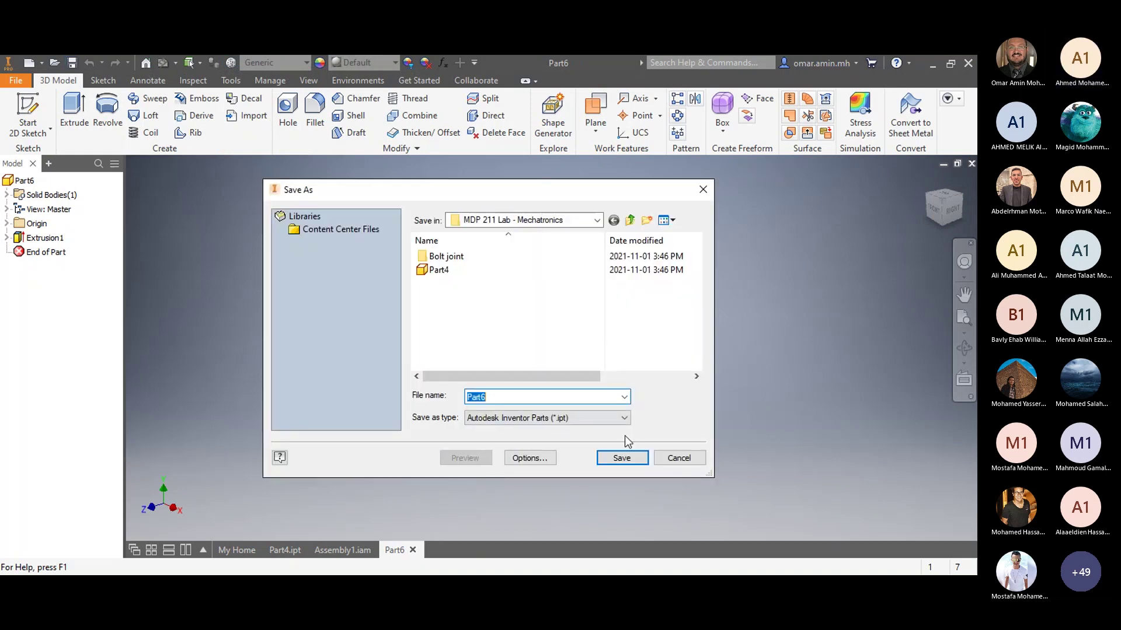
pyautogui.click(622, 457)
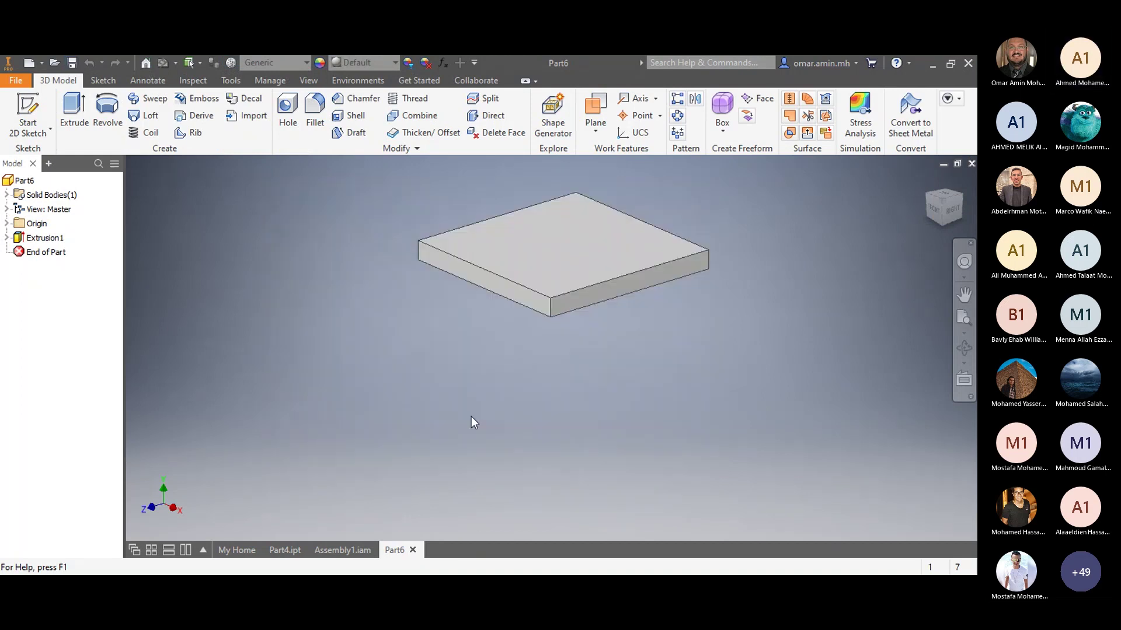
pyautogui.hotkey('ctrl', 'n')
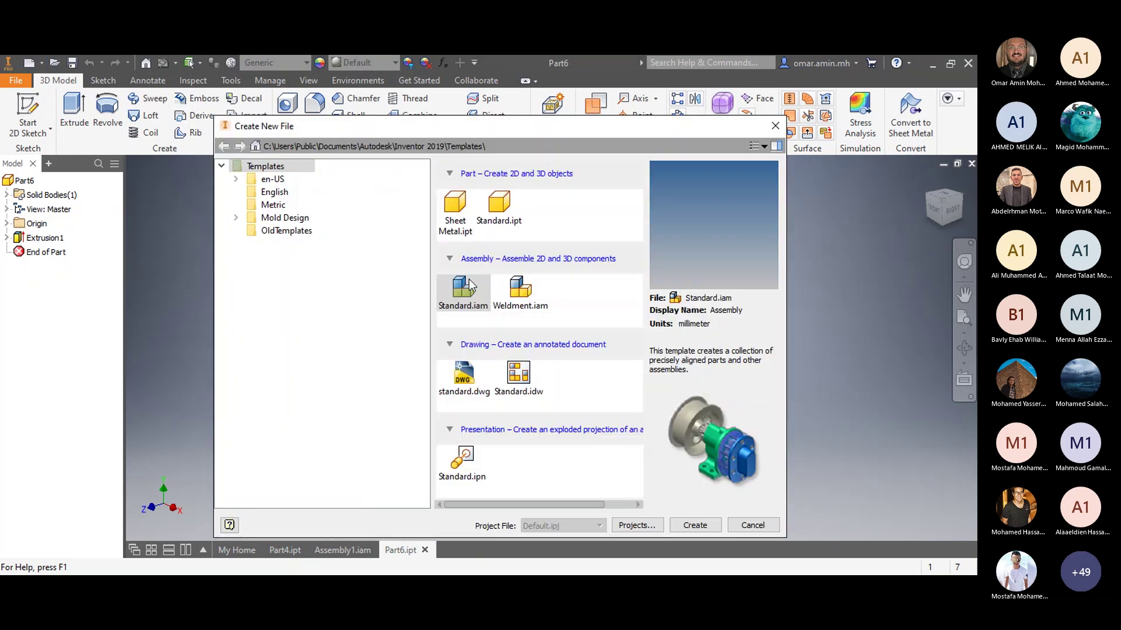
pyautogui.doubleClick(471, 308)
pyautogui.click(447, 373)
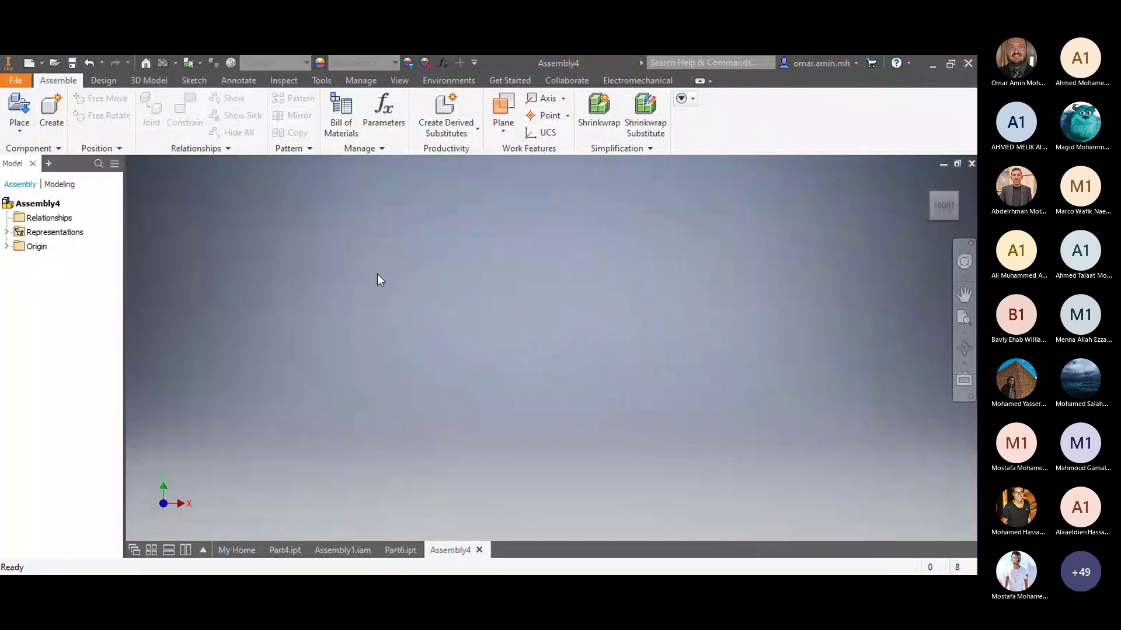
pyautogui.click(19, 127)
pyautogui.click(42, 158)
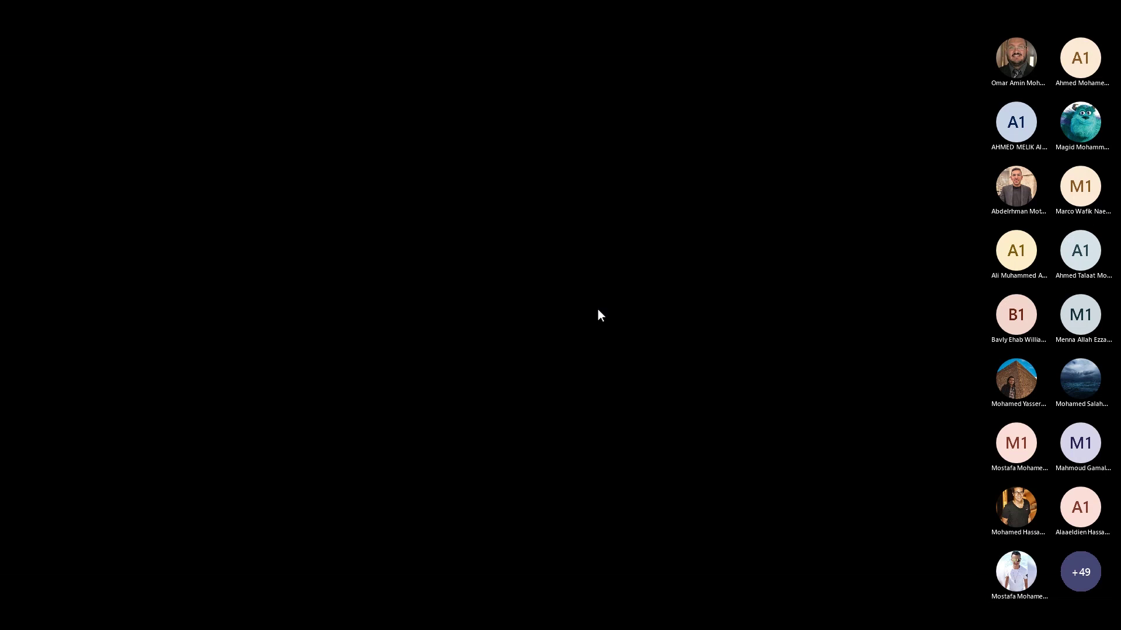
pyautogui.rightClick(598, 309)
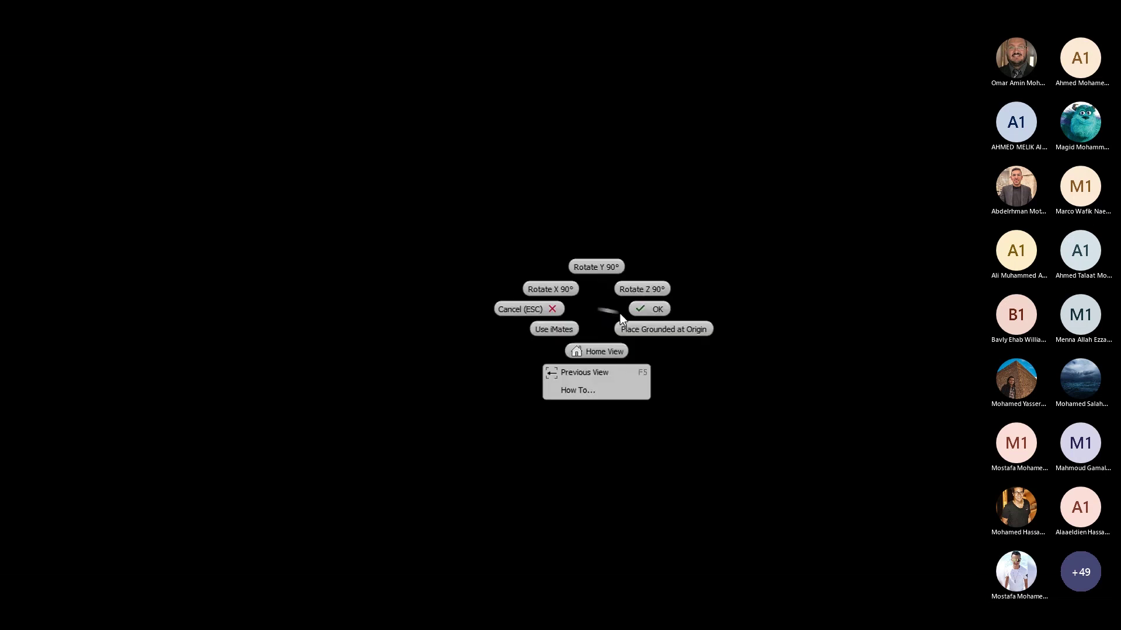
pyautogui.click(655, 330)
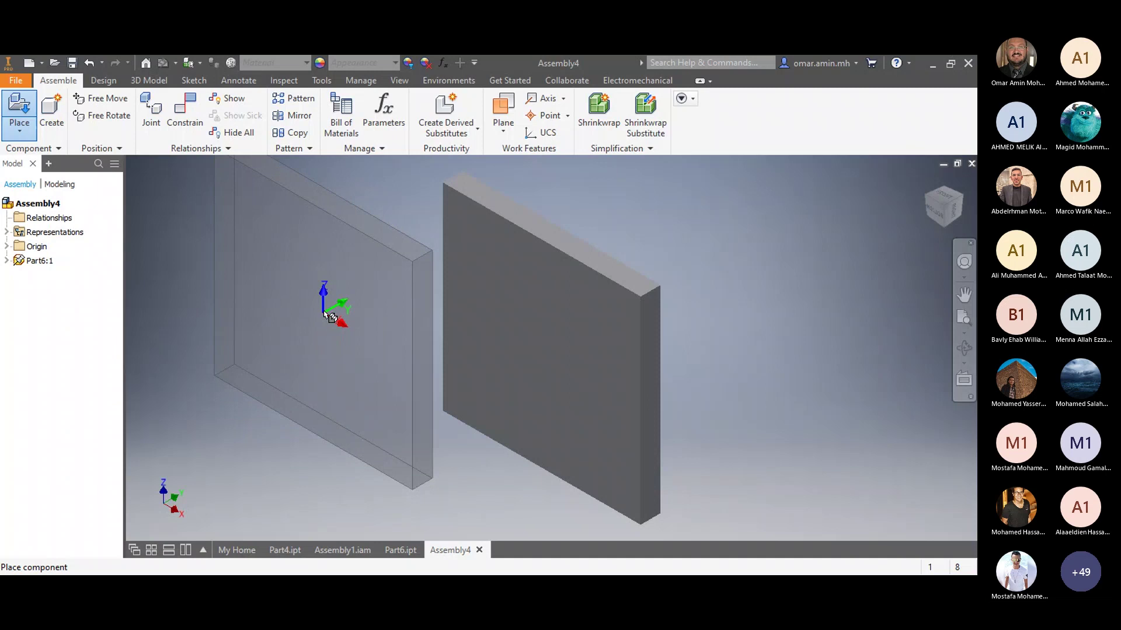
pyautogui.hotkey('ctrl', 'z')
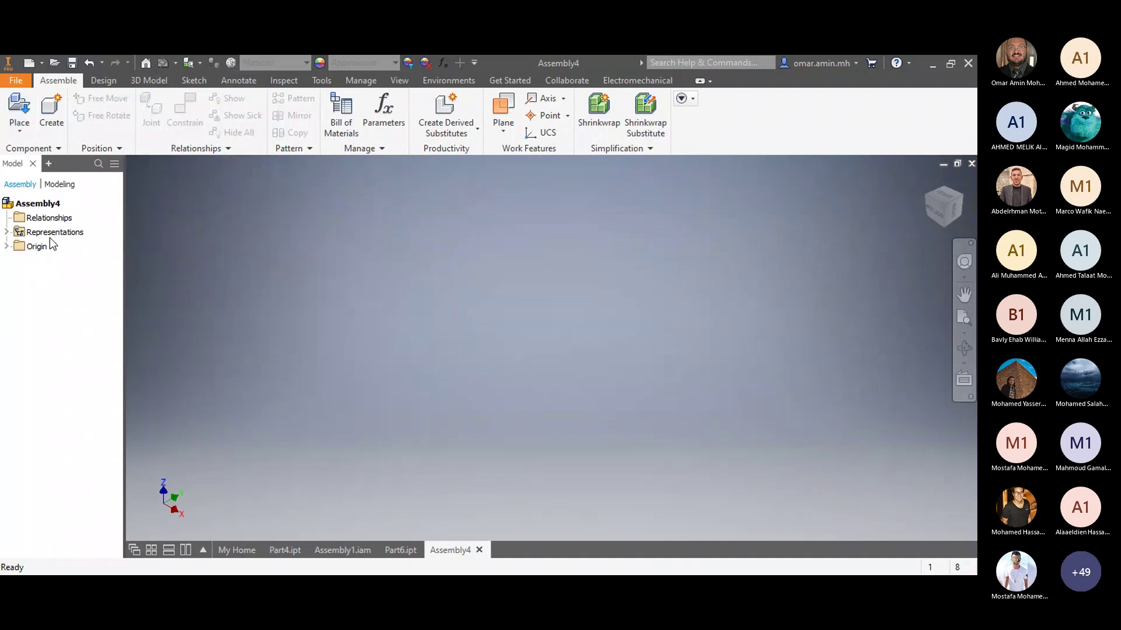
# Step: Insert Part6 into the assembly, rotated 90° about X, and place it grounded at the origin
pyautogui.click(20, 113)
pyautogui.click(467, 296)
pyautogui.press('Return')
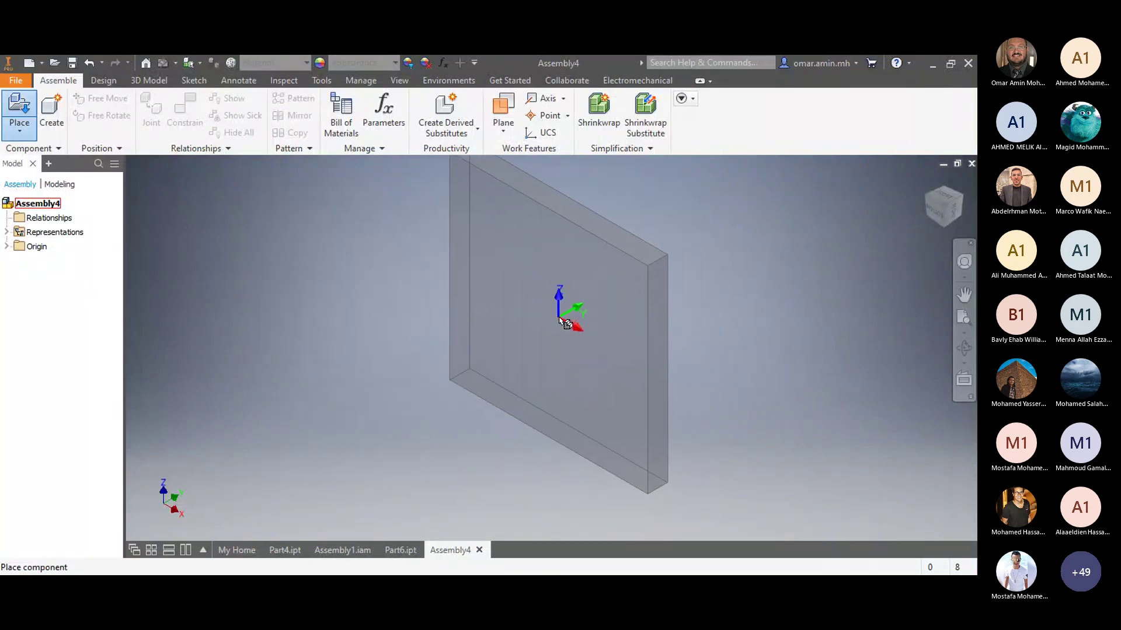
pyautogui.rightClick(560, 319)
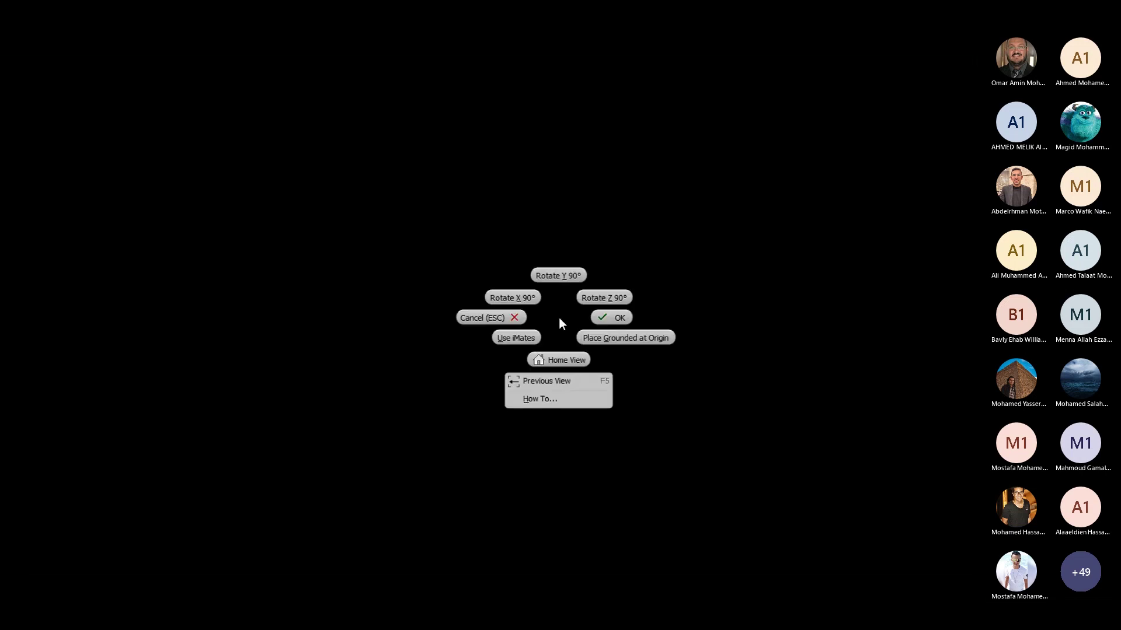
pyautogui.click(512, 299)
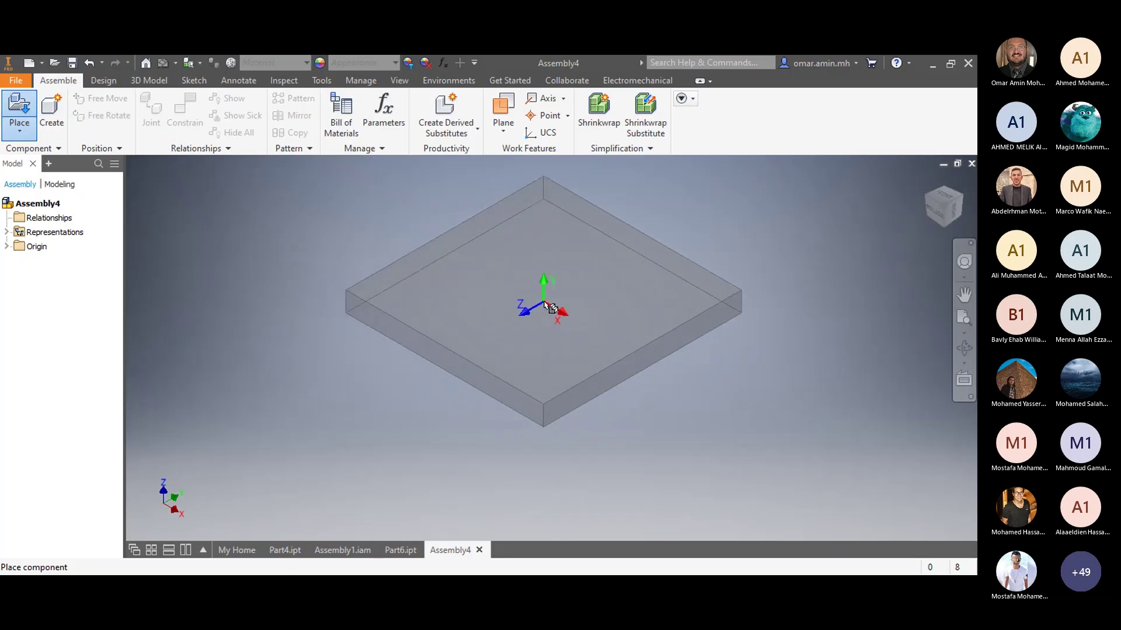
pyautogui.rightClick(542, 302)
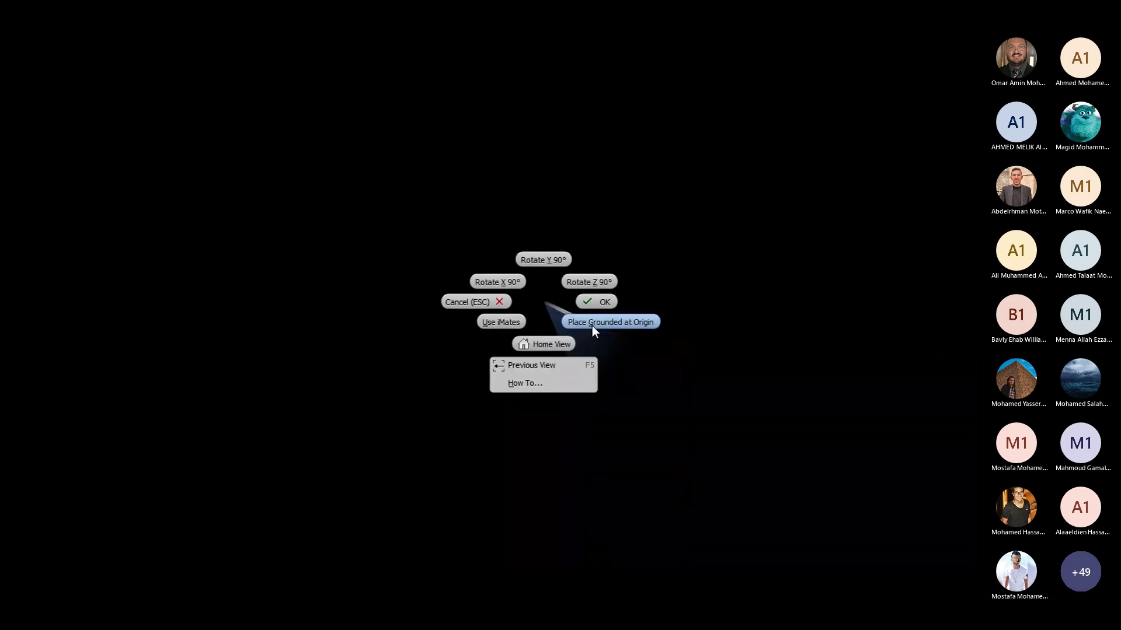
pyautogui.click(592, 327)
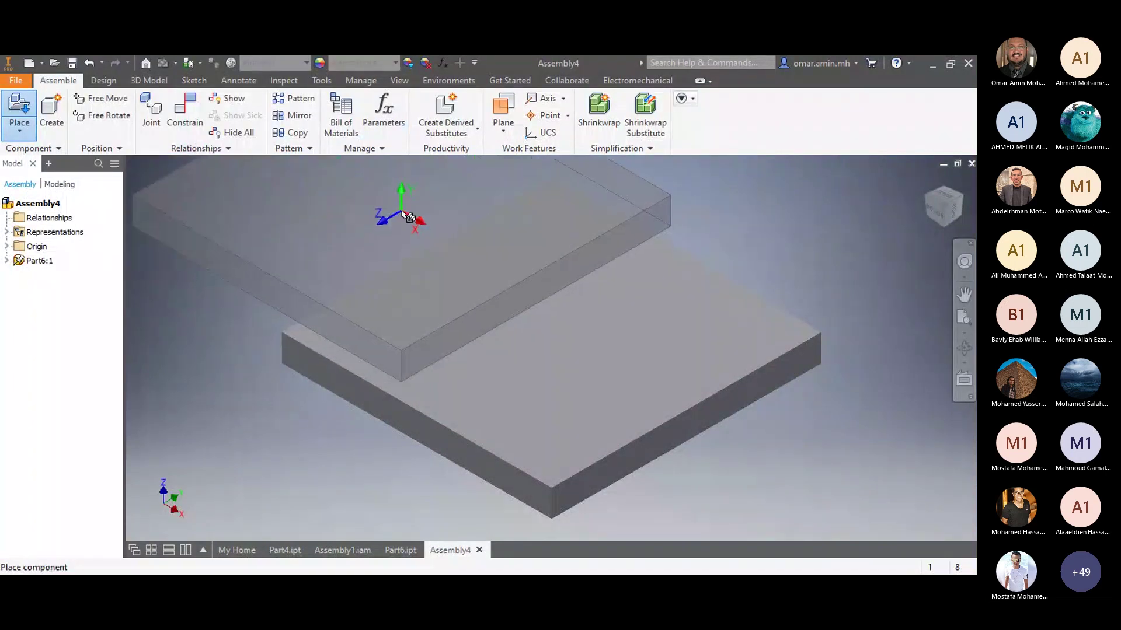
# Step: Place a second copy of the Part6 plate beside the grounded one and end the placement
pyautogui.click(345, 269)
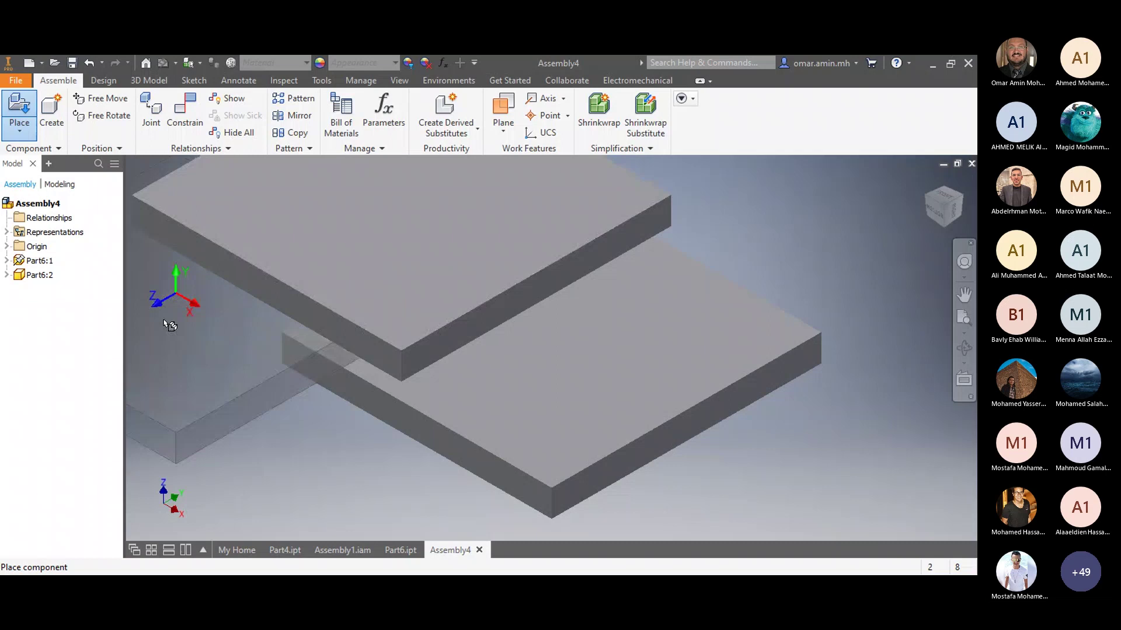
pyautogui.rightClick(186, 327)
pyautogui.click(248, 326)
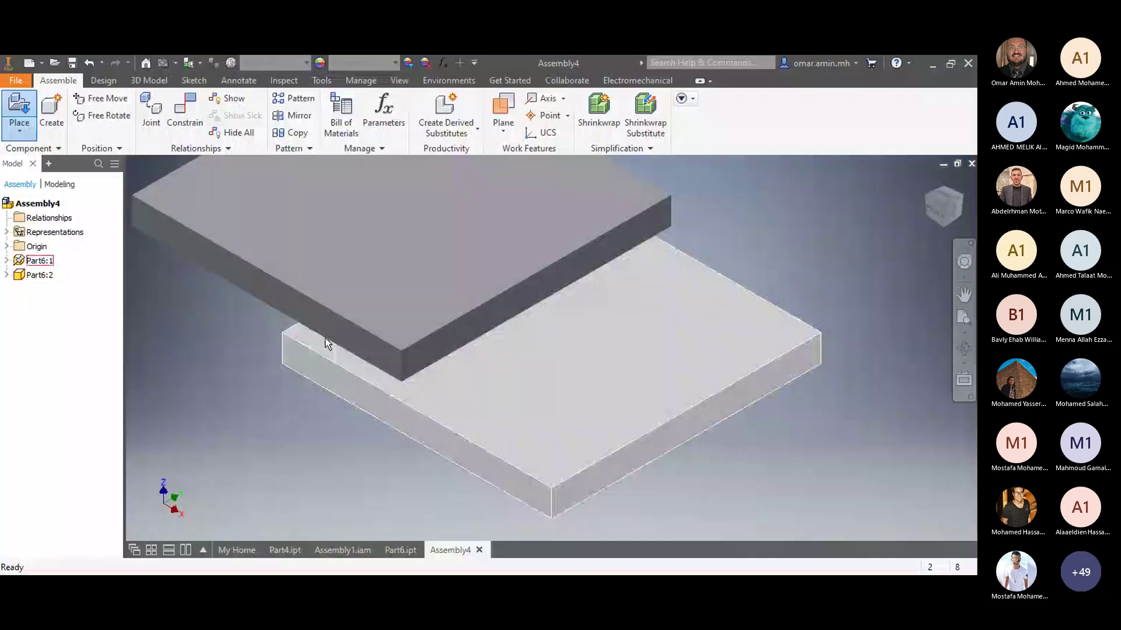
# Step: Constrain the front-left side face of the second plate to the grounded plate's matching side face with a 0 mm offset
pyautogui.click(196, 137)
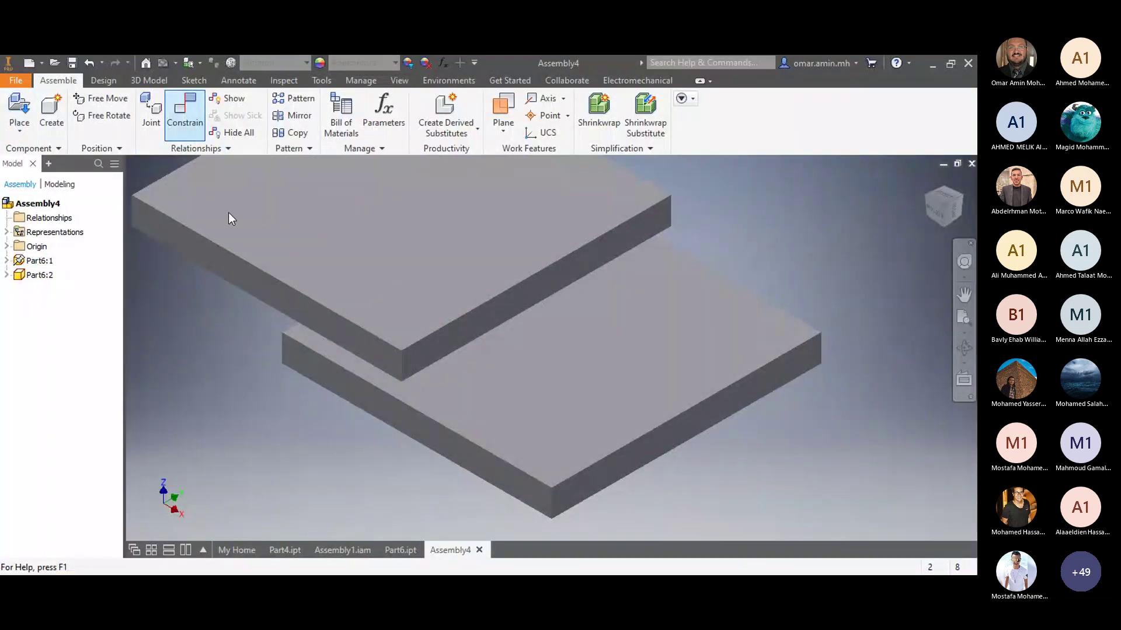
pyautogui.click(384, 348)
pyautogui.click(347, 391)
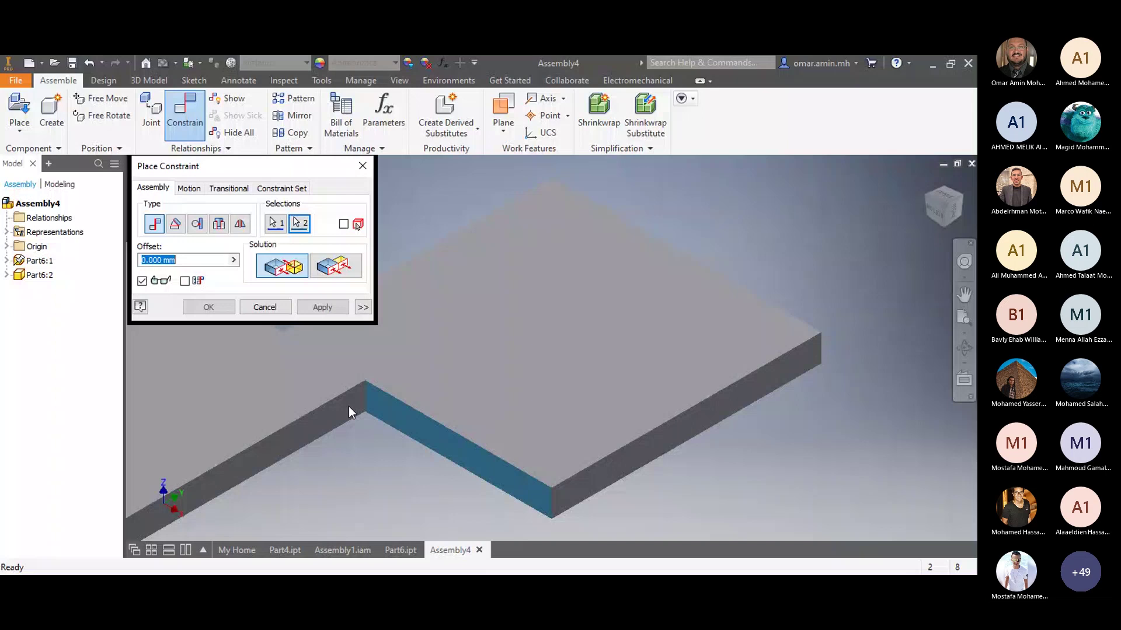
# Step: Constrain the top faces of the two plates flush with a 0 mm offset, and shift the second plate away from the grounded one
pyautogui.click(348, 407)
pyautogui.click(453, 383)
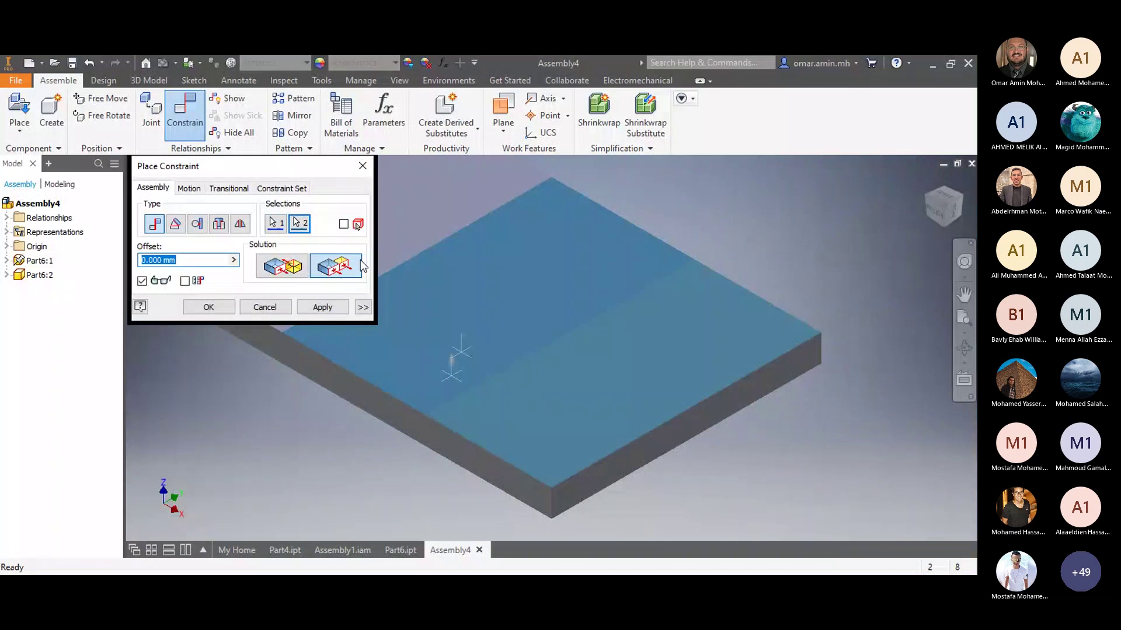
pyautogui.click(283, 309)
pyautogui.moveTo(339, 323)
pyautogui.mouseDown()
pyautogui.moveTo(365, 166)
pyautogui.moveTo(437, 272)
pyautogui.mouseUp()
pyautogui.click(436, 272)
# Step: Constrain the front-right side faces of the two plates flush with a 0 mm offset
pyautogui.press('c')
pyautogui.click(421, 275)
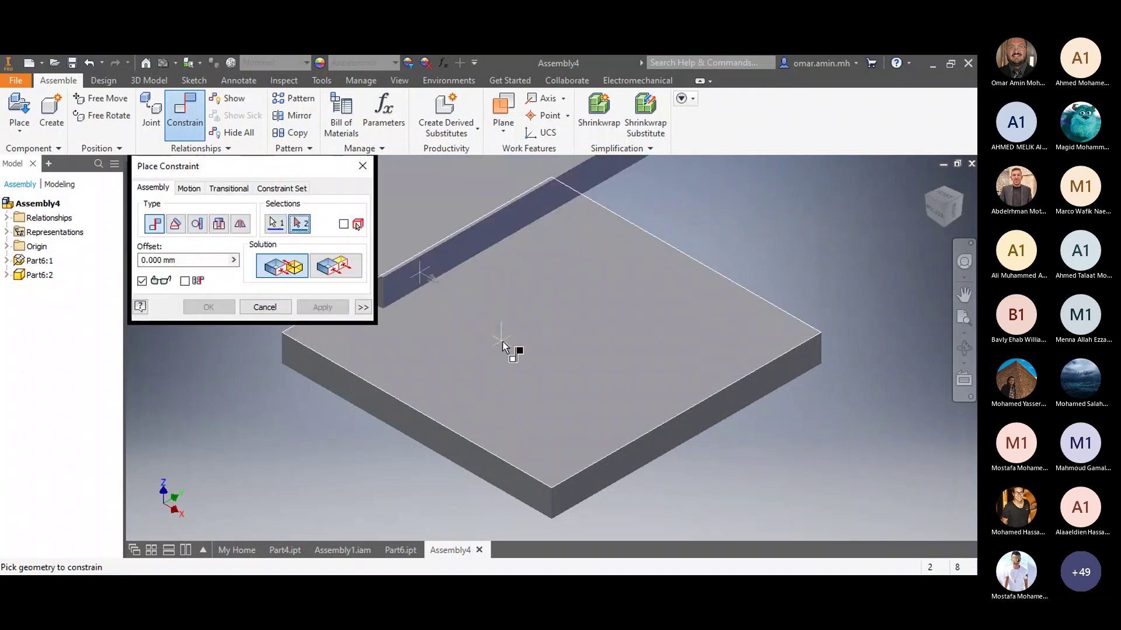
pyautogui.click(641, 454)
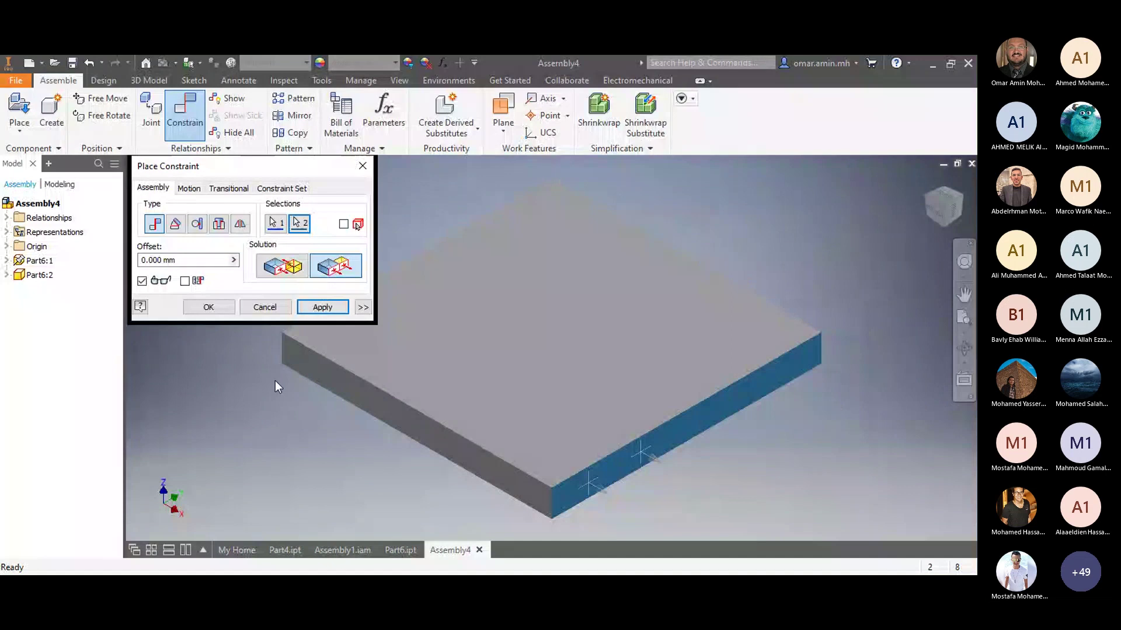